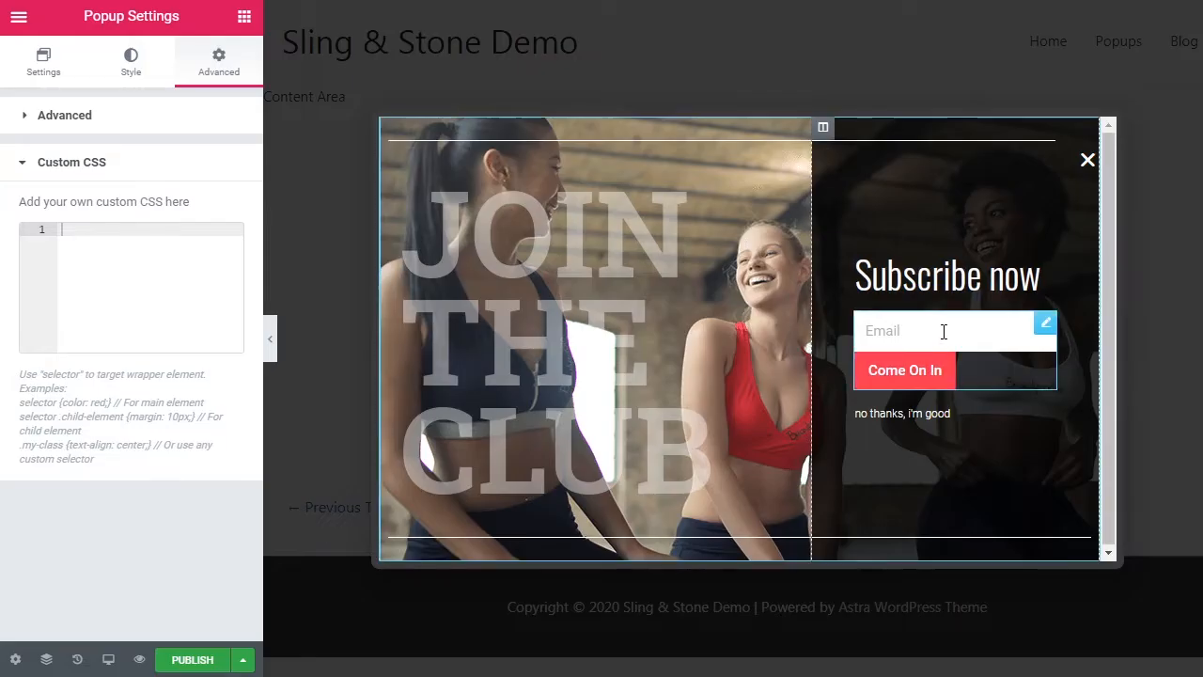
Step: Add a required text field labelled Name with the placeholder First Name to the popup's subscription form
{"action": "left_click", "coordinate": [932, 328]}
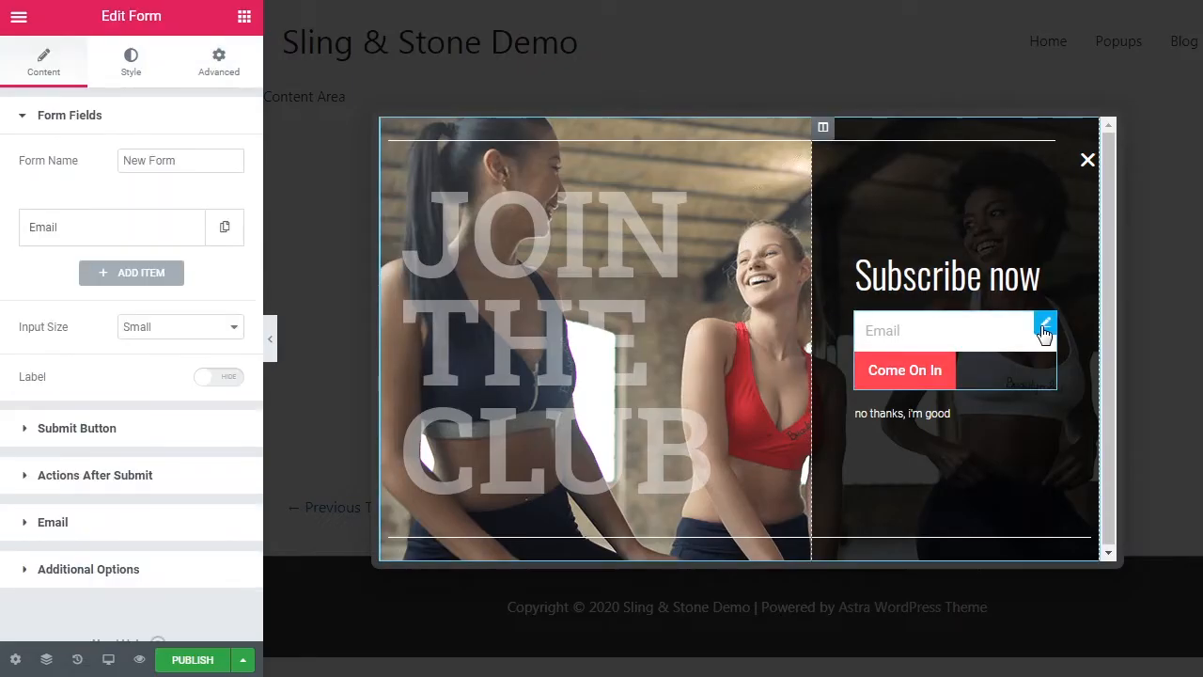
{"action": "left_click", "coordinate": [93, 274]}
{"action": "left_click", "coordinate": [142, 393]}
{"action": "type", "text": "Name"}
{"action": "left_click", "coordinate": [149, 425]}
{"action": "type", "text": "First Name"}
{"action": "left_click", "coordinate": [208, 456]}
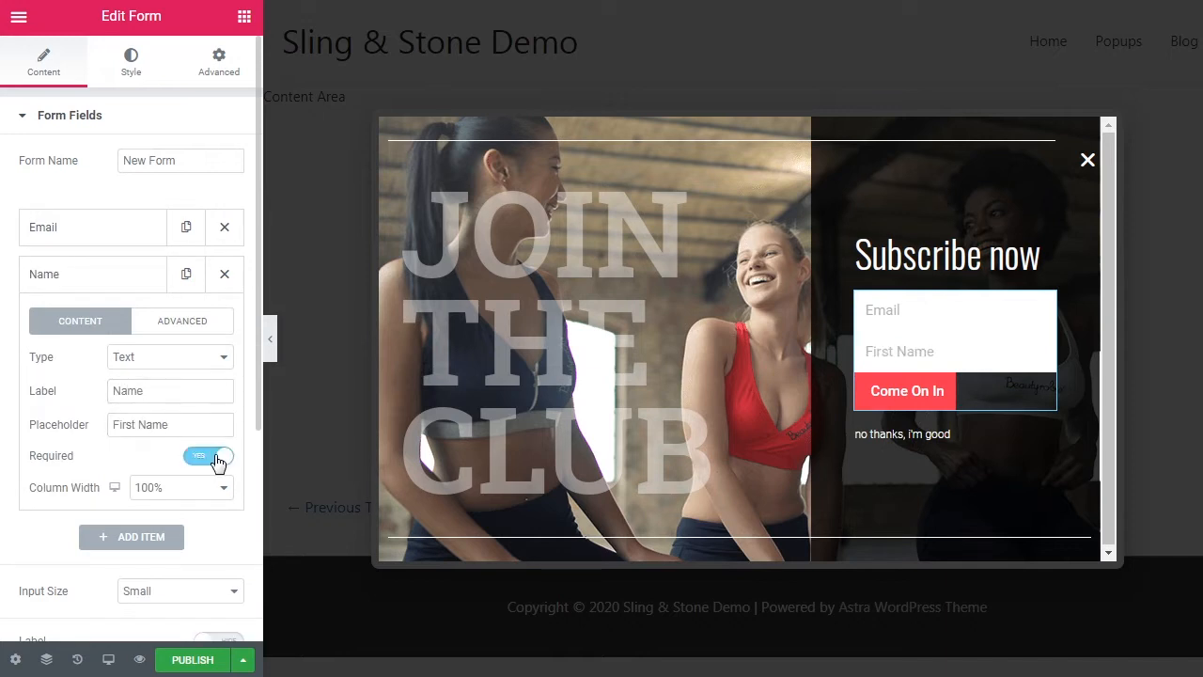
Step: Move the Name field above the Email field and try out the form's label display
{"action": "left_click", "coordinate": [161, 323]}
{"action": "left_click", "coordinate": [80, 320]}
{"action": "left_click_drag", "start_coordinate": [103, 273], "coordinate": [107, 222]}
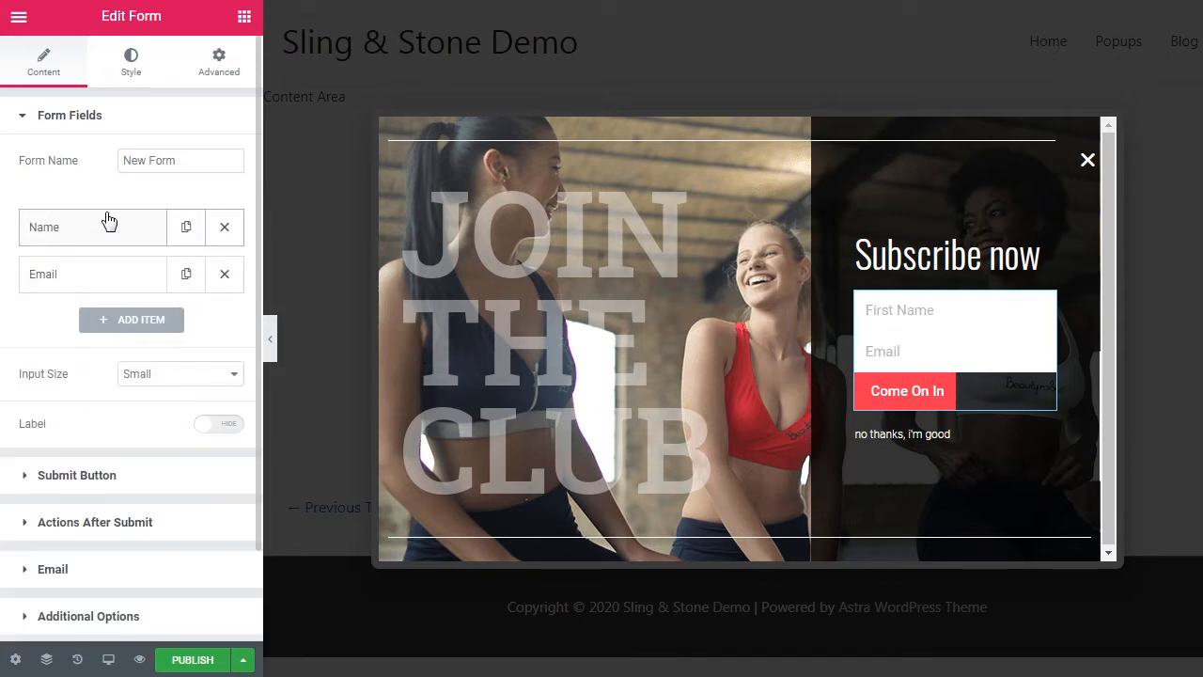
{"action": "left_click", "coordinate": [212, 424]}
{"action": "left_click", "coordinate": [218, 455]}
Step: Open the popup's publish settings and review its display conditions and triggers
{"action": "left_click", "coordinate": [192, 659]}
{"action": "left_click", "coordinate": [1006, 655]}
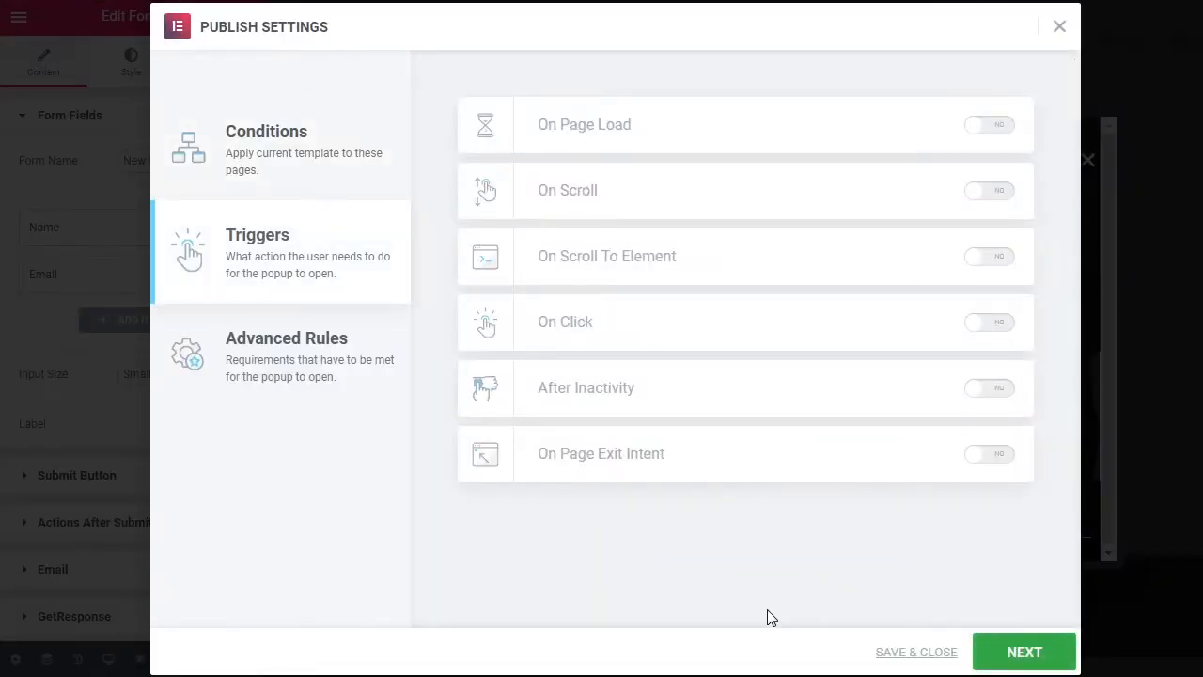
{"action": "left_click", "coordinate": [289, 155]}
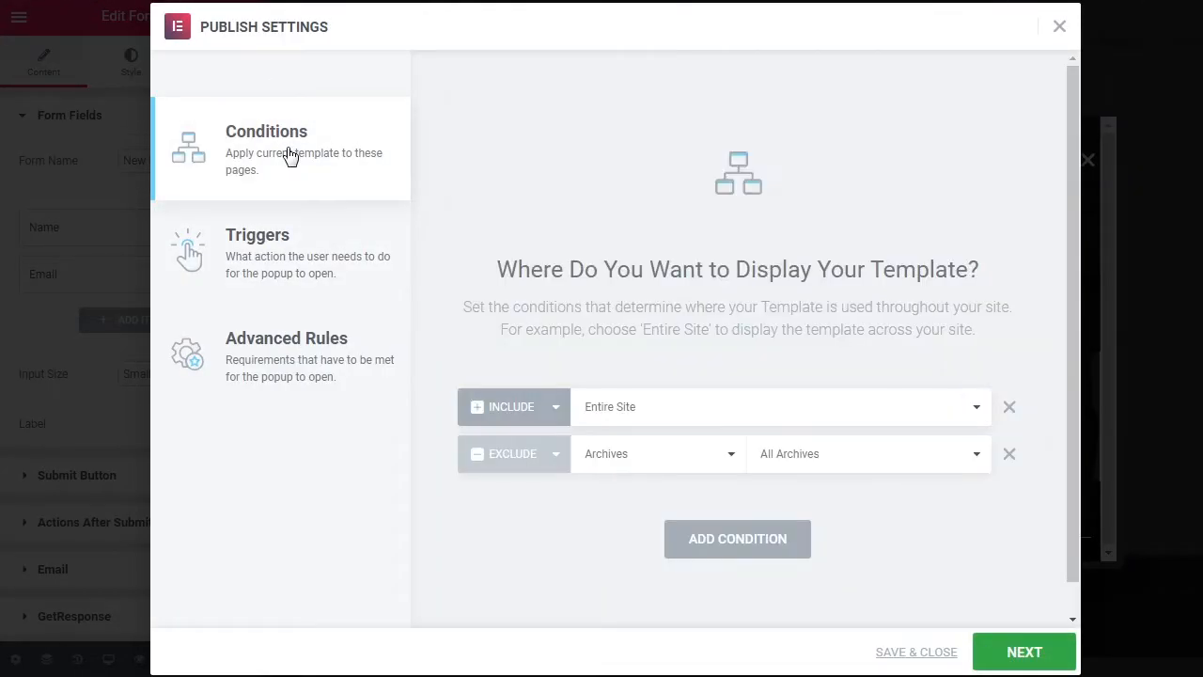
{"action": "left_click", "coordinate": [278, 266]}
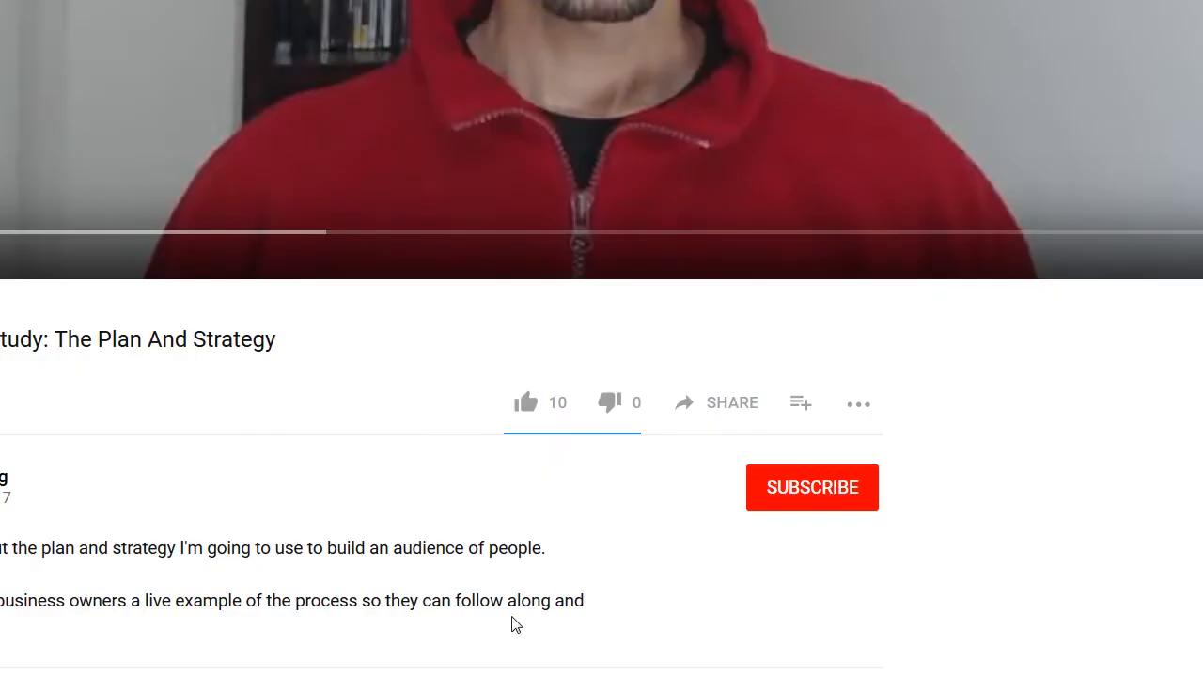
Step: Switch to YouTube, subscribe to the video's channel and turn on its notifications
{"action": "left_click", "coordinate": [792, 492]}
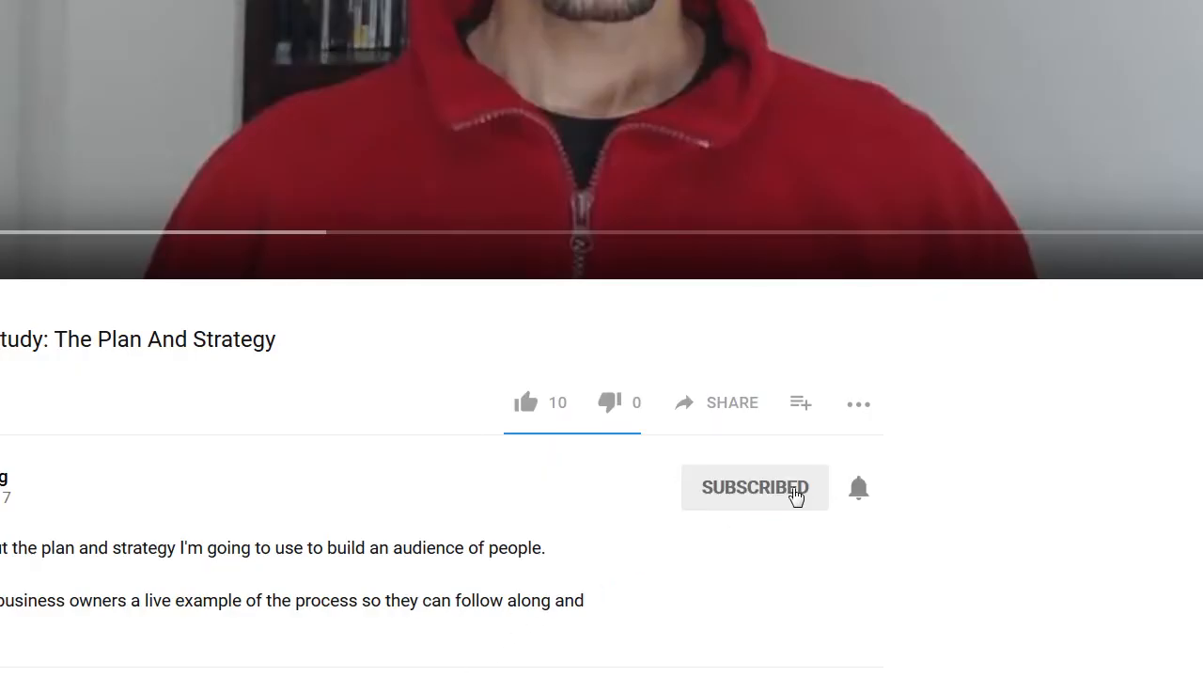
{"action": "left_click", "coordinate": [859, 488]}
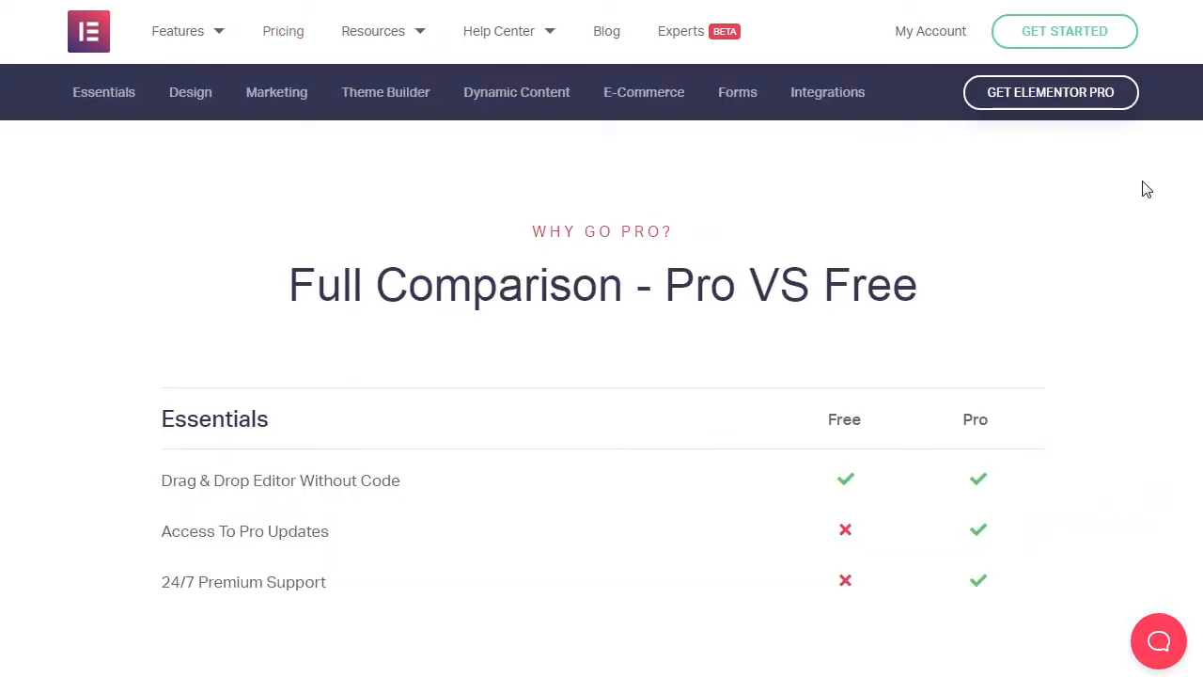
Step: Examine the full Pro versus Free feature comparison on the Elementor website, from Essentials through Integrations
{"action": "scroll", "coordinate": [1146, 190], "scroll_direction": "down", "scroll_amount": 2}
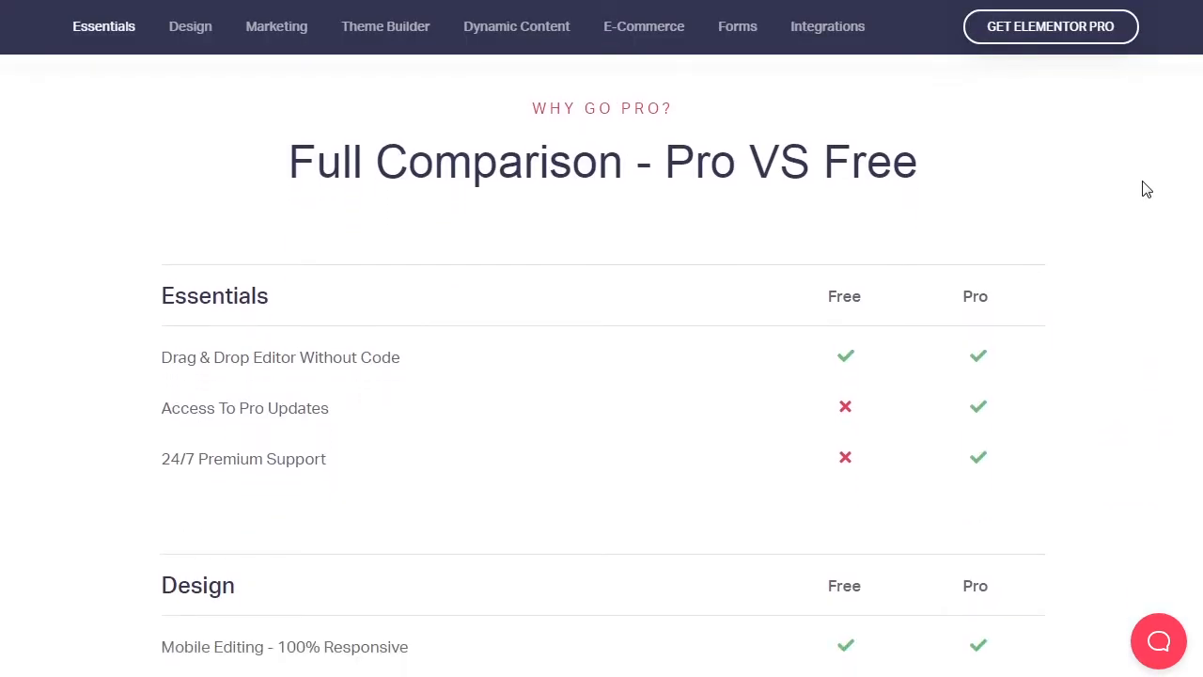
{"action": "scroll", "coordinate": [1143, 277], "scroll_direction": "down", "scroll_amount": 2}
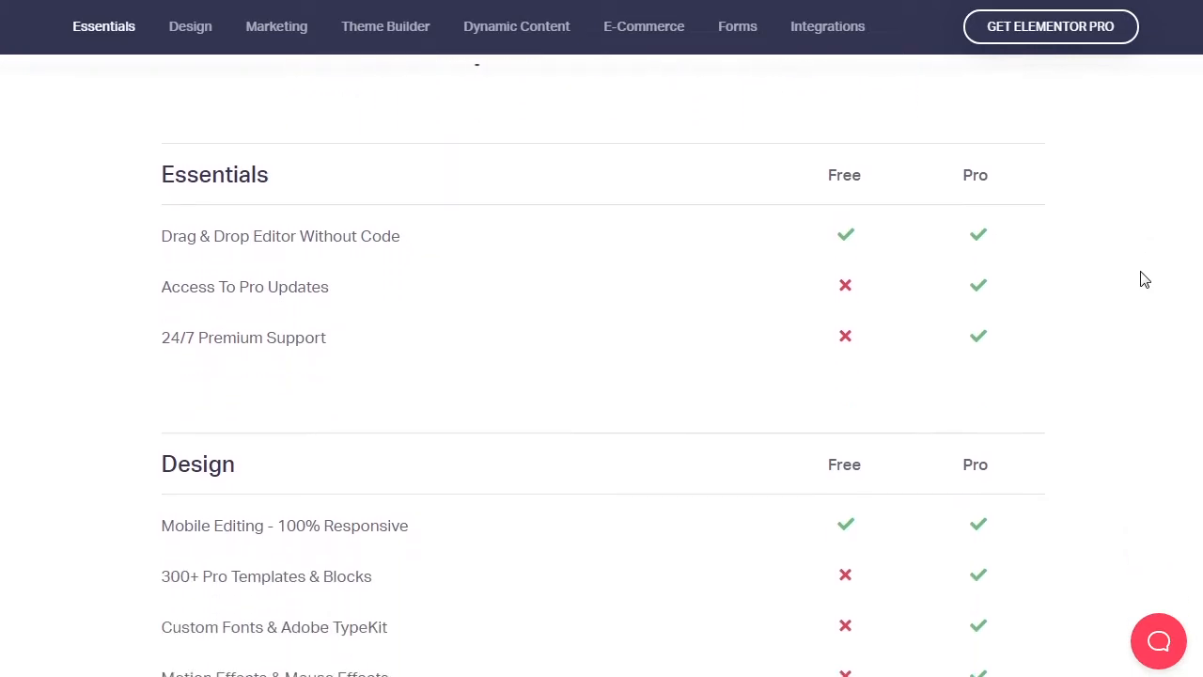
{"action": "scroll", "coordinate": [1145, 279], "scroll_direction": "down", "scroll_amount": 2}
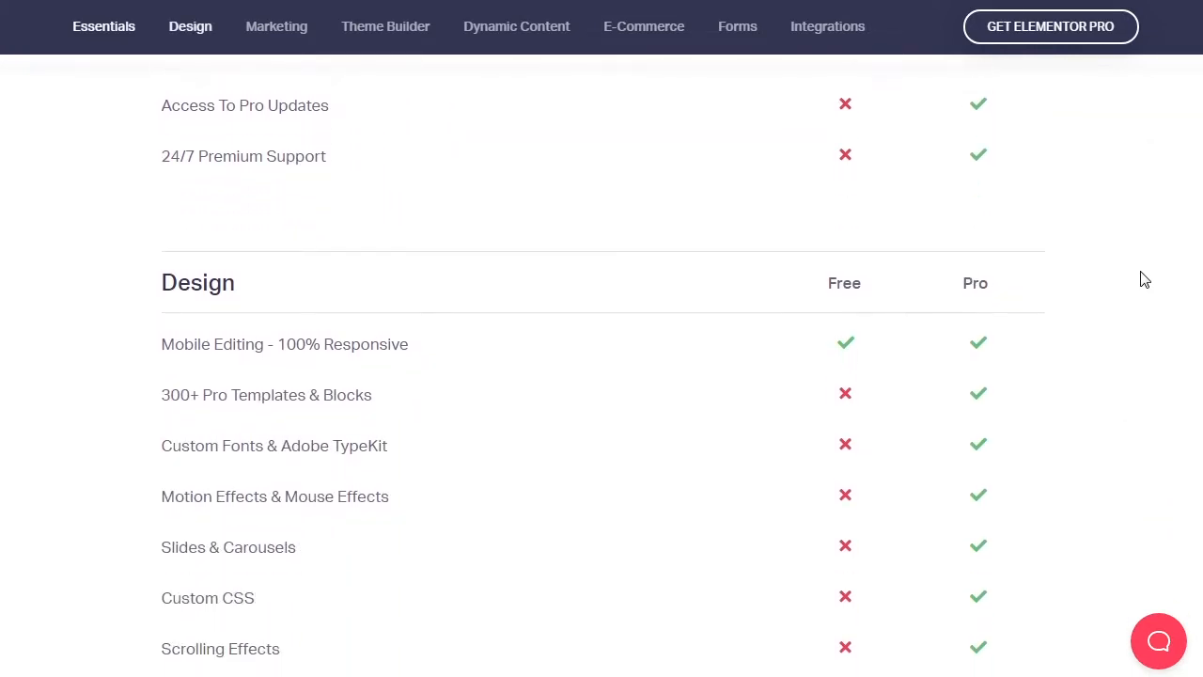
{"action": "scroll", "coordinate": [1145, 279], "scroll_direction": "down", "scroll_amount": 2}
{"action": "scroll", "coordinate": [1145, 279], "scroll_direction": "down", "scroll_amount": 1}
{"action": "scroll", "coordinate": [1145, 279], "scroll_direction": "down", "scroll_amount": 2}
{"action": "scroll", "coordinate": [1145, 279], "scroll_direction": "down", "scroll_amount": 2}
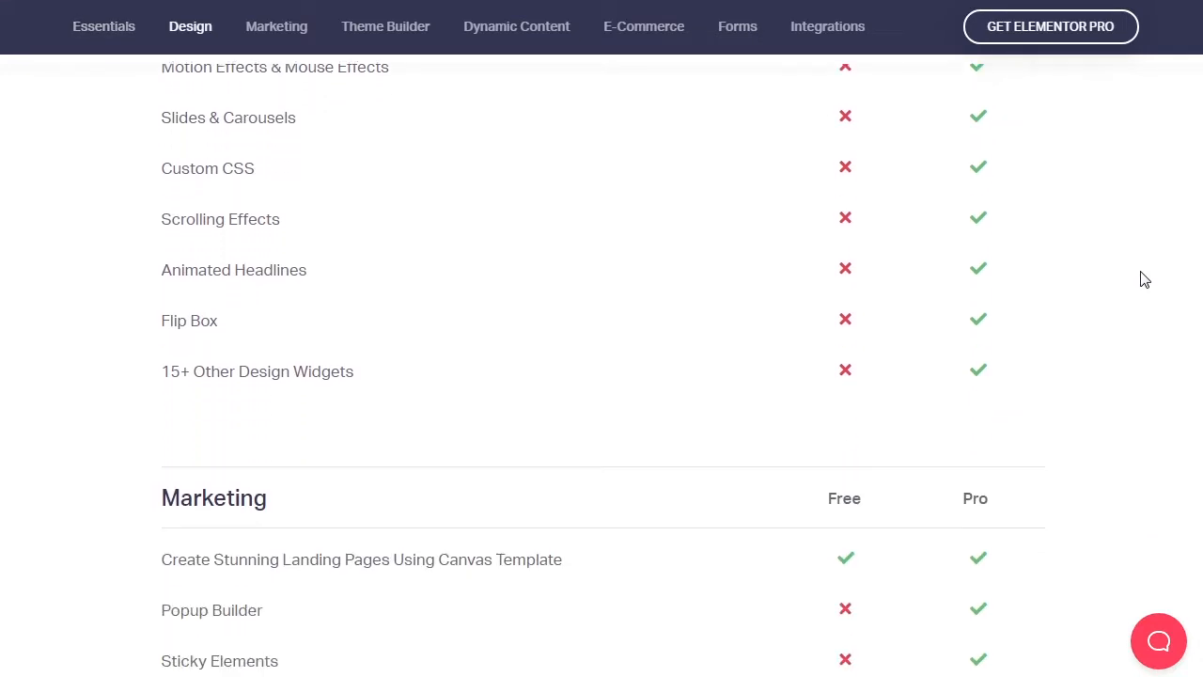
{"action": "scroll", "coordinate": [1145, 279], "scroll_direction": "down", "scroll_amount": 3}
{"action": "scroll", "coordinate": [1145, 280], "scroll_direction": "down", "scroll_amount": 1}
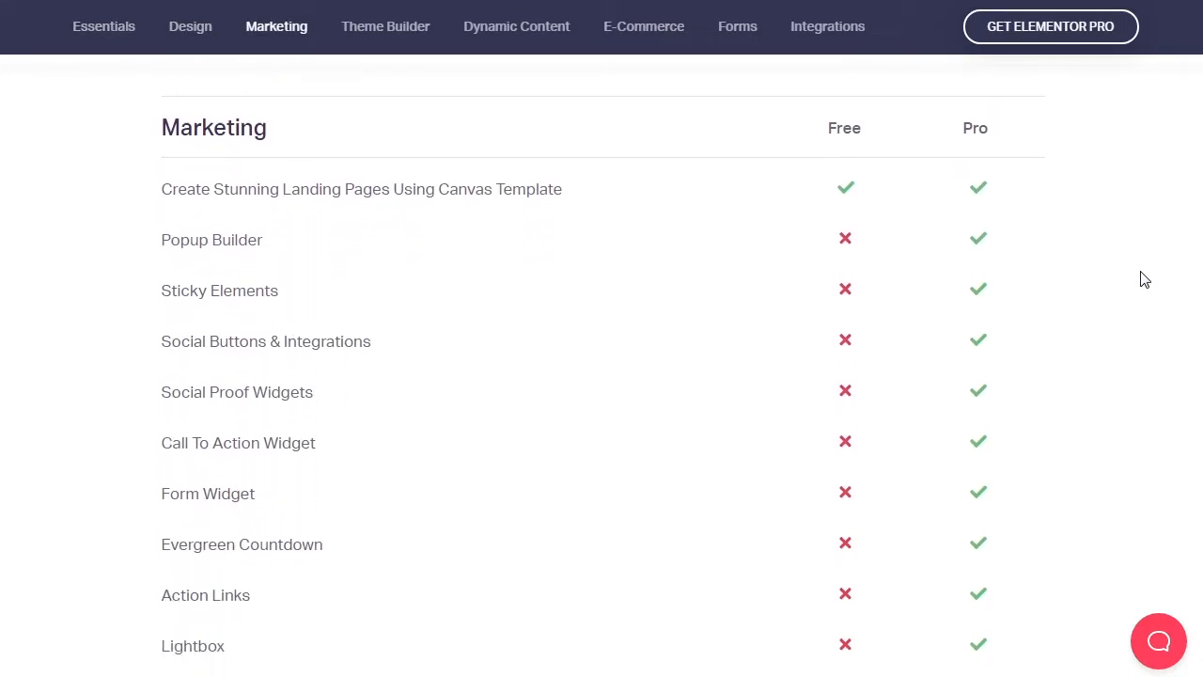
{"action": "scroll", "coordinate": [1145, 279], "scroll_direction": "down", "scroll_amount": 2}
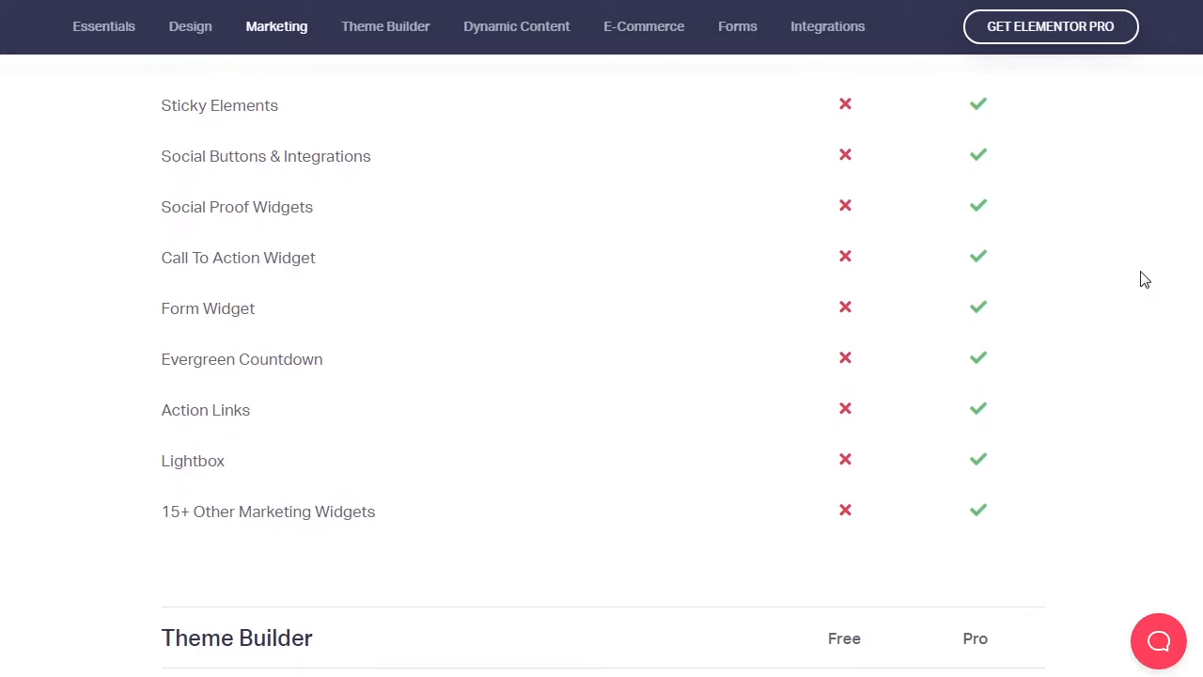
{"action": "scroll", "coordinate": [1145, 279], "scroll_direction": "down", "scroll_amount": 2}
{"action": "scroll", "coordinate": [1145, 279], "scroll_direction": "down", "scroll_amount": 3}
{"action": "scroll", "coordinate": [1145, 279], "scroll_direction": "down", "scroll_amount": 3}
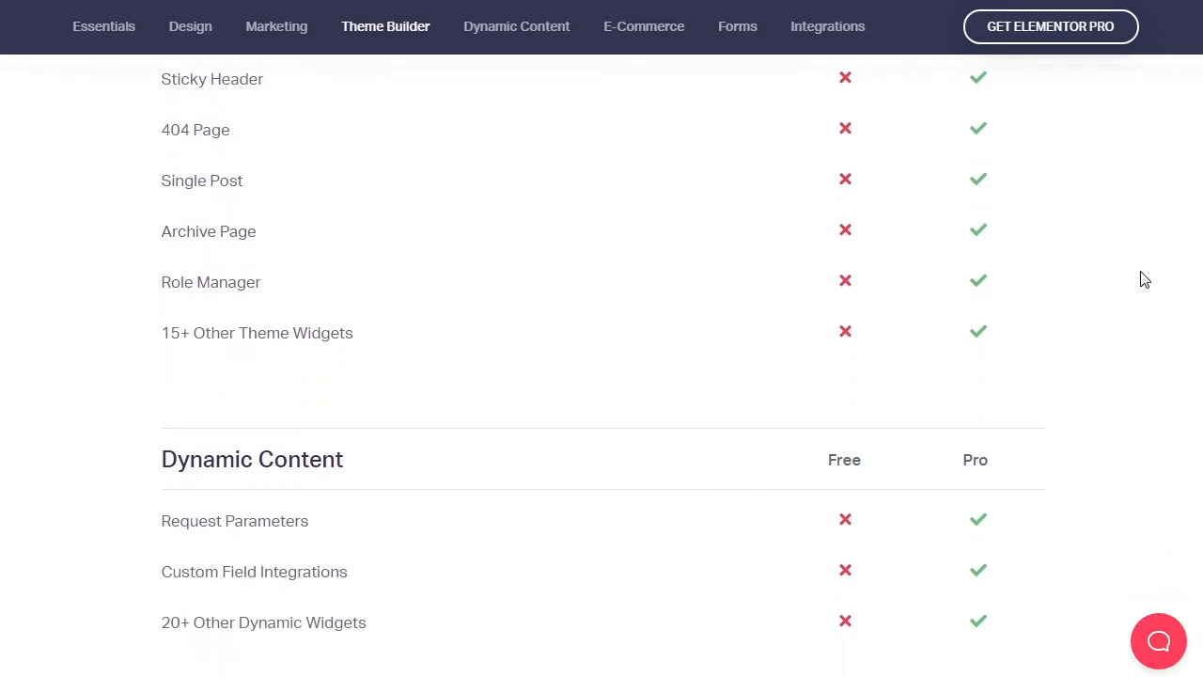
{"action": "scroll", "coordinate": [1145, 279], "scroll_direction": "down", "scroll_amount": 3}
{"action": "scroll", "coordinate": [1145, 279], "scroll_direction": "down", "scroll_amount": 3}
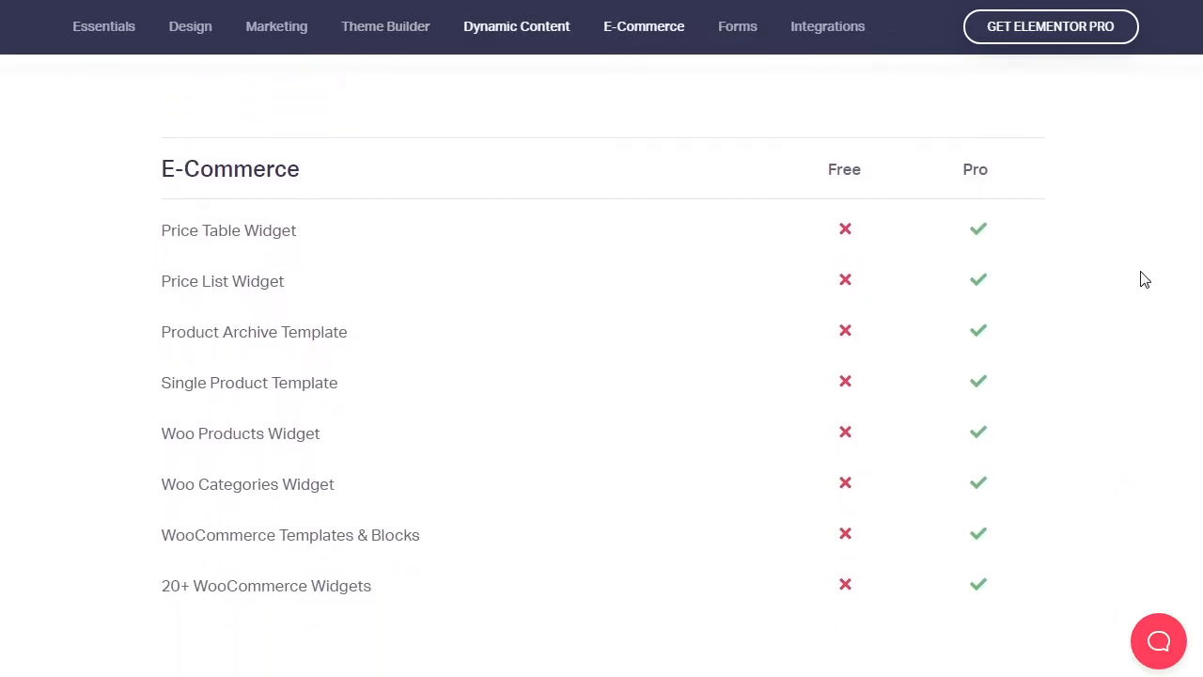
{"action": "scroll", "coordinate": [1145, 279], "scroll_direction": "down", "scroll_amount": 2}
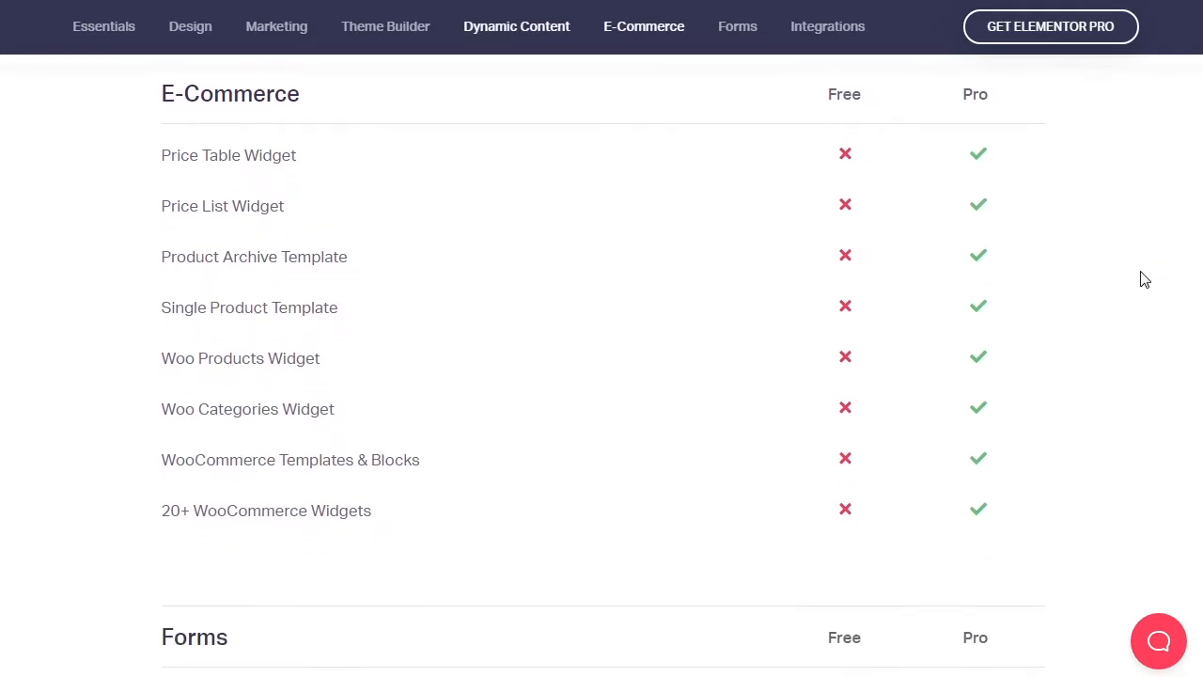
{"action": "scroll", "coordinate": [1145, 279], "scroll_direction": "down", "scroll_amount": 1}
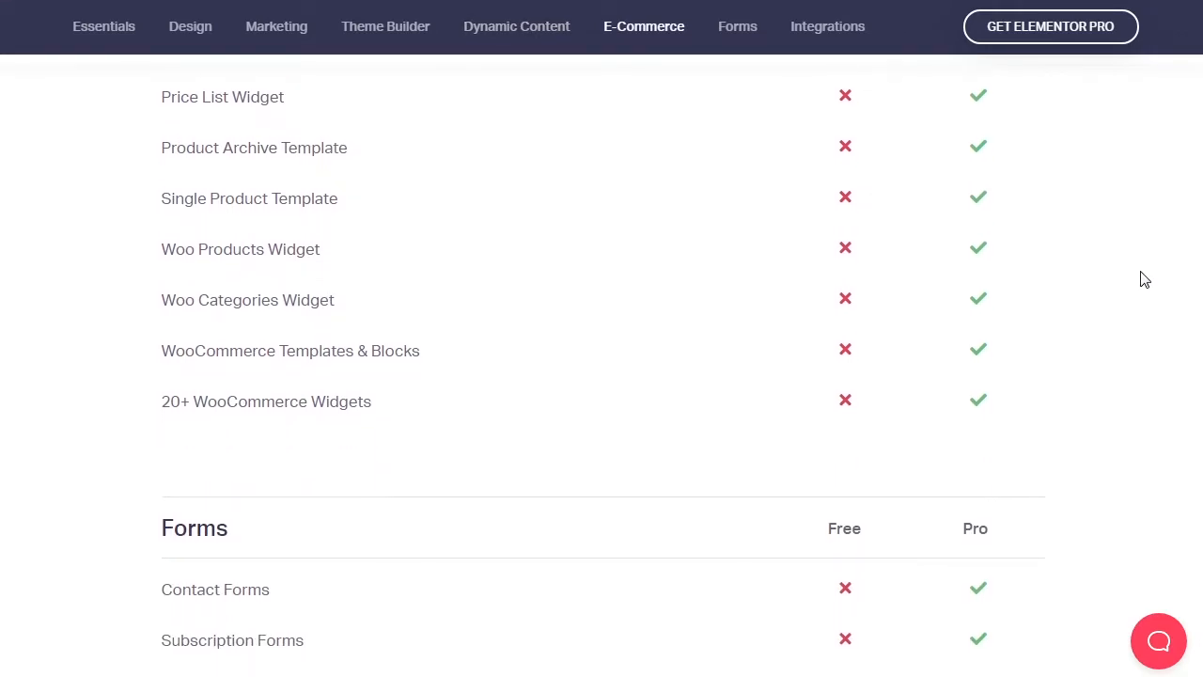
{"action": "scroll", "coordinate": [1145, 279], "scroll_direction": "down", "scroll_amount": 5}
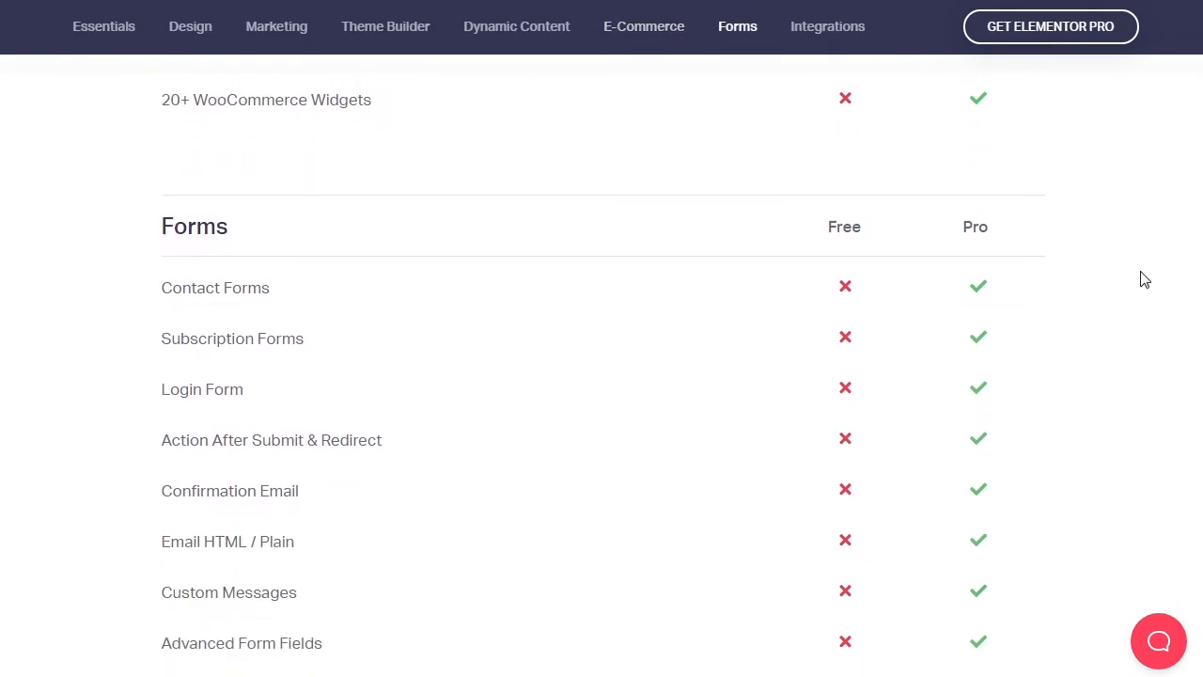
{"action": "scroll", "coordinate": [1145, 279], "scroll_direction": "down", "scroll_amount": 5}
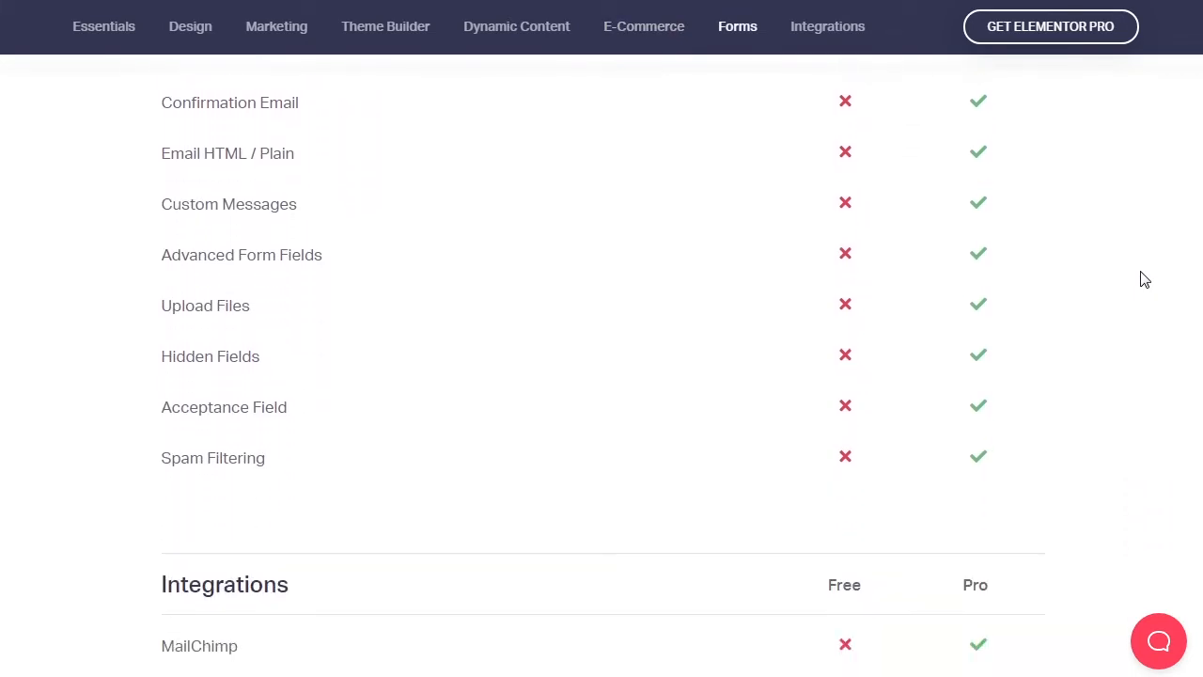
{"action": "scroll", "coordinate": [1145, 279], "scroll_direction": "down", "scroll_amount": 4}
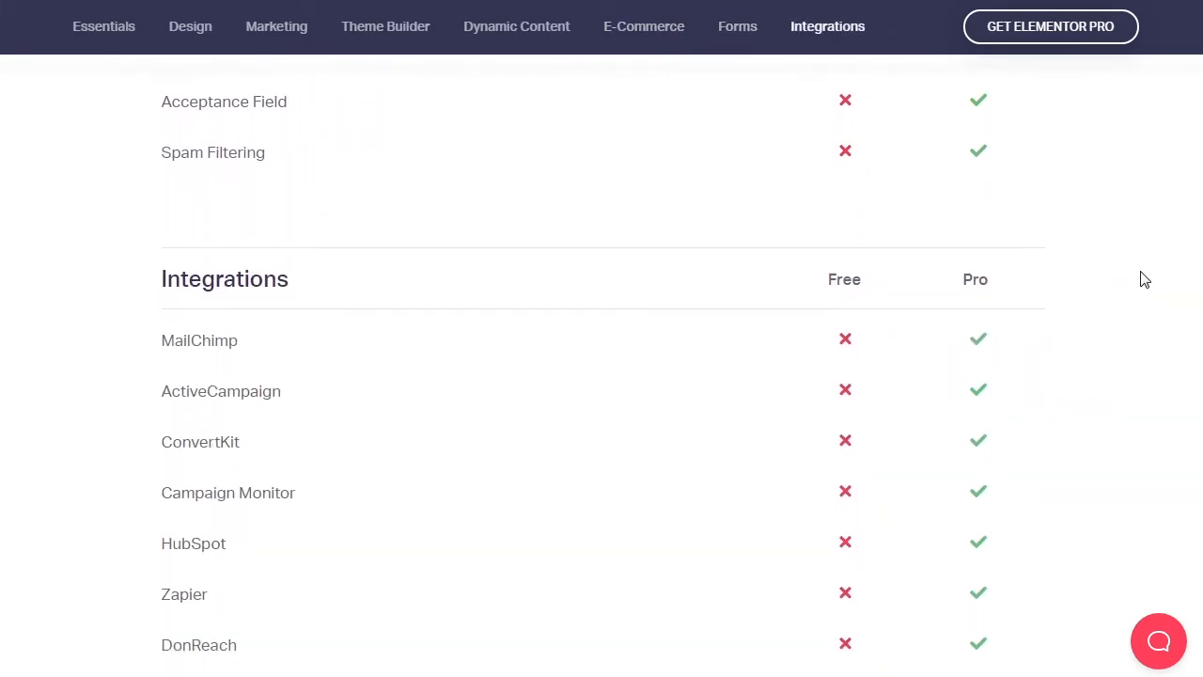
{"action": "scroll", "coordinate": [1145, 279], "scroll_direction": "down", "scroll_amount": 5}
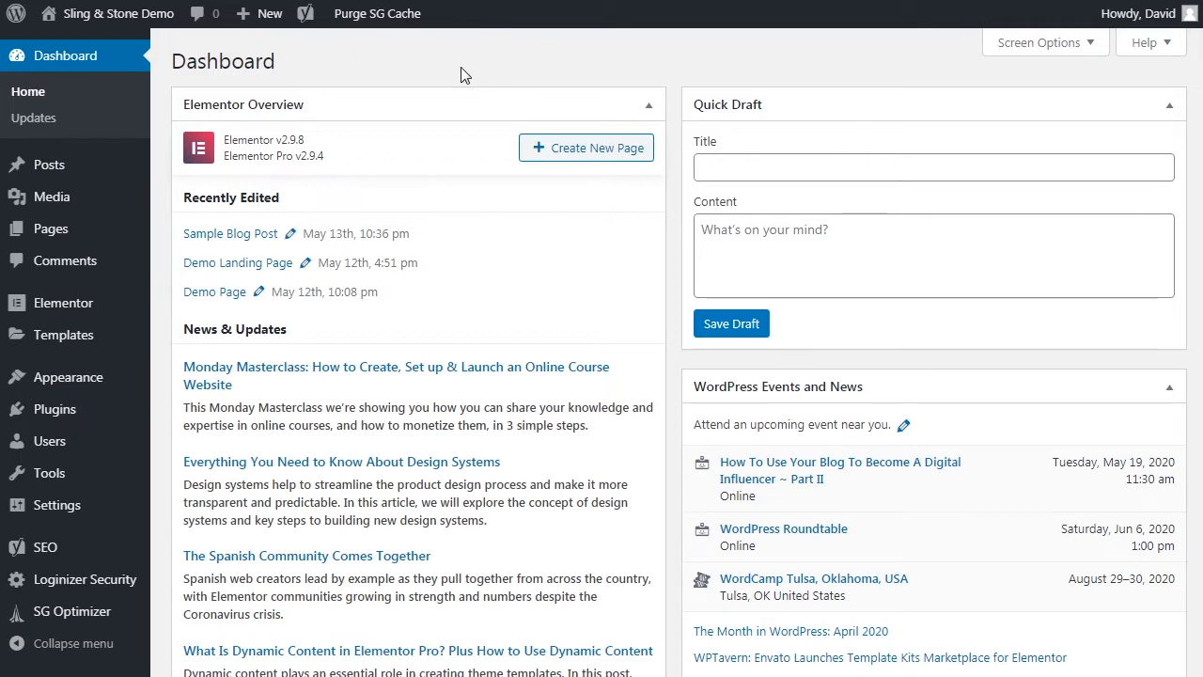
Step: In the WordPress dashboard, open Elementor's integration settings and activate the GetResponse API key field
{"action": "mouse_move", "coordinate": [98, 307]}
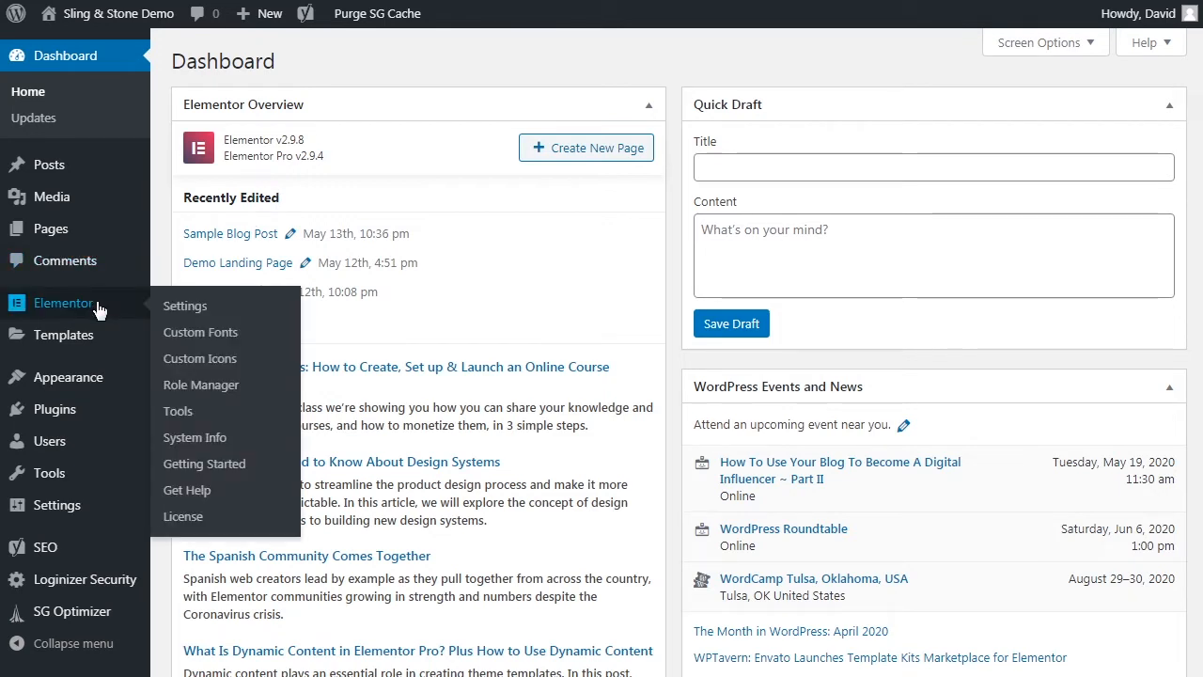
{"action": "left_click", "coordinate": [175, 307]}
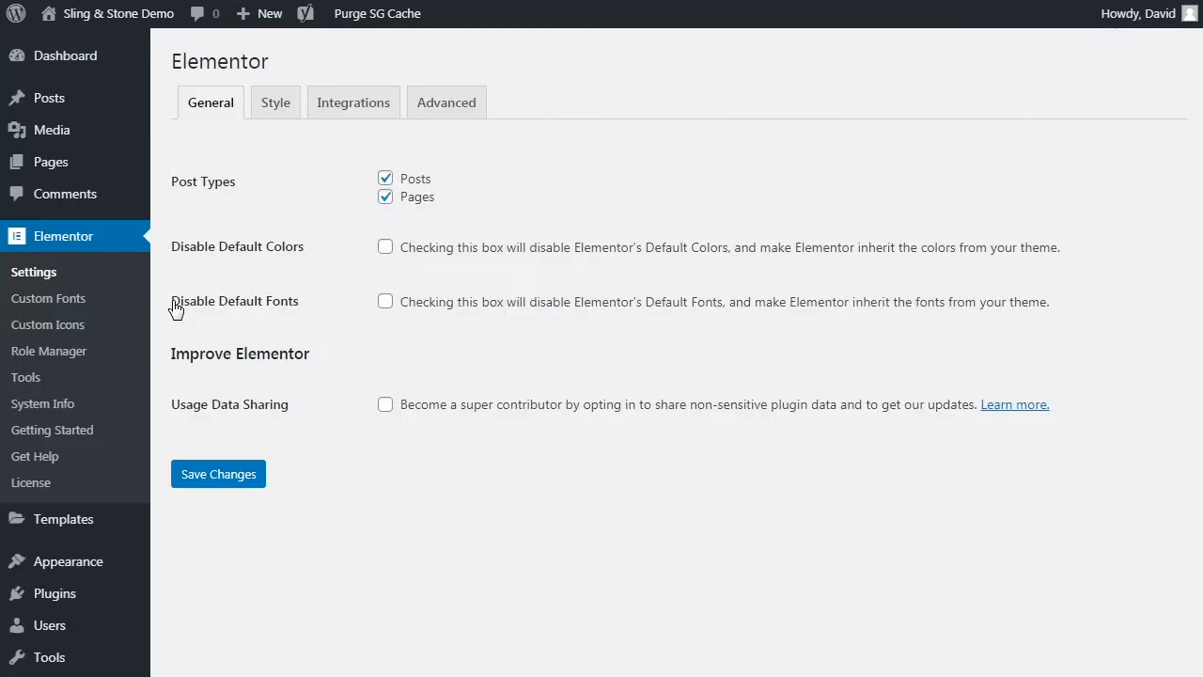
{"action": "left_click", "coordinate": [347, 108]}
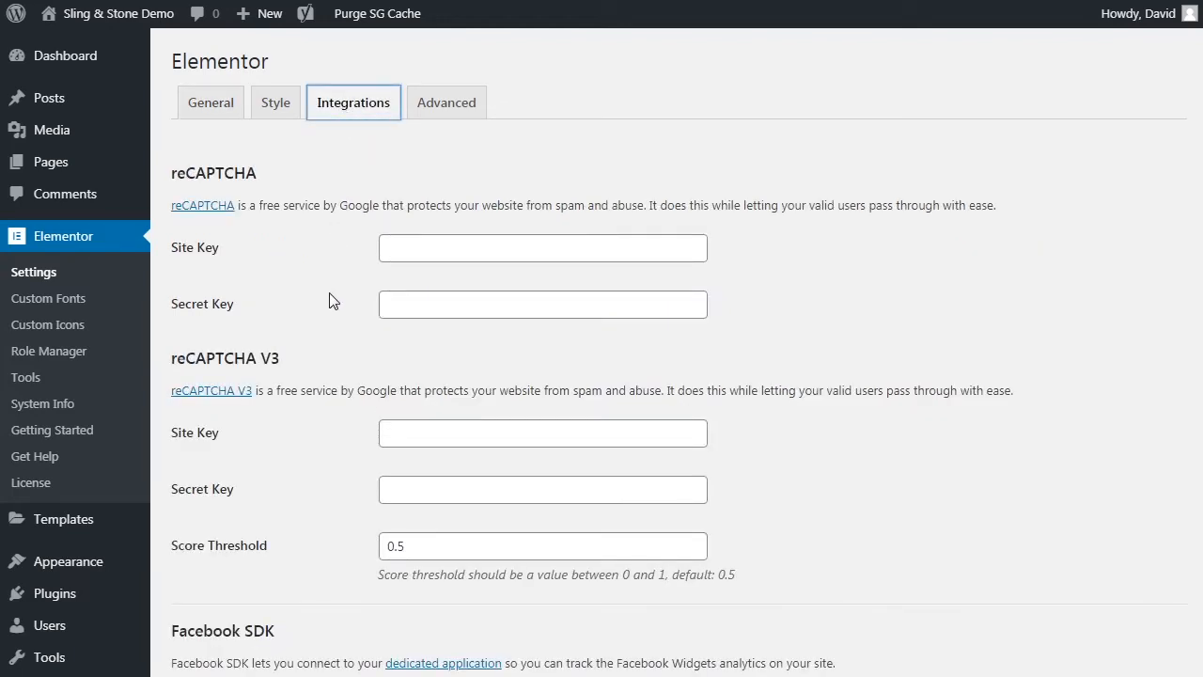
{"action": "scroll", "coordinate": [331, 298], "scroll_direction": "down", "scroll_amount": 3}
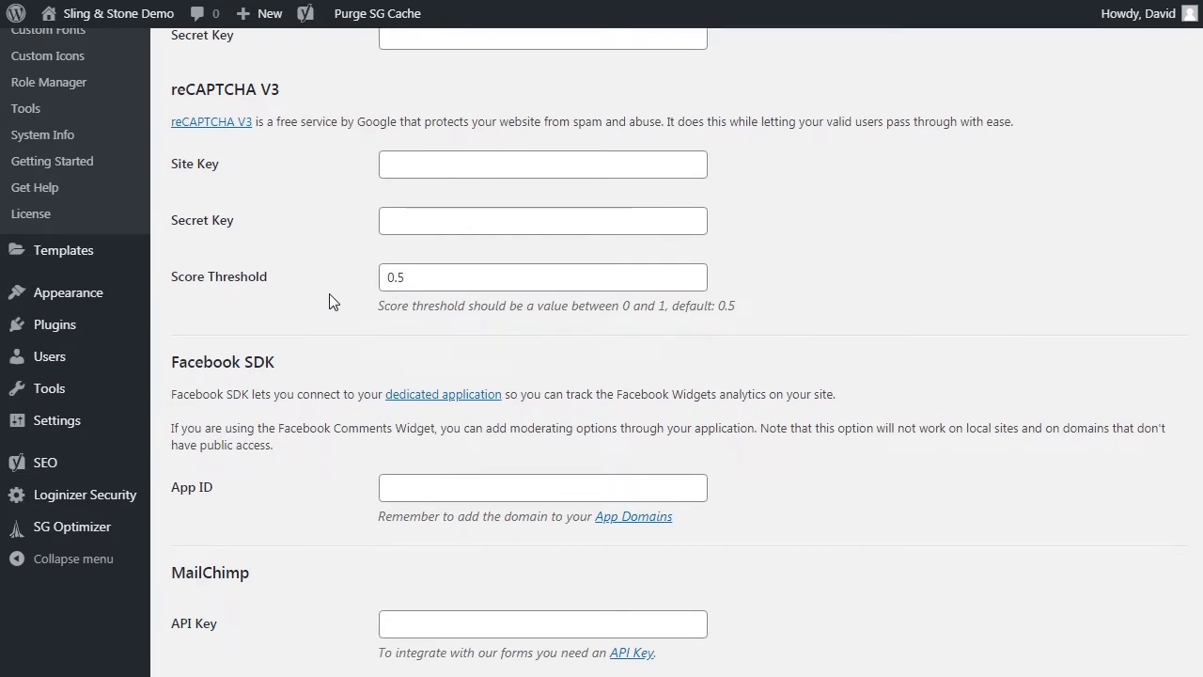
{"action": "scroll", "coordinate": [329, 301], "scroll_direction": "down", "scroll_amount": 2}
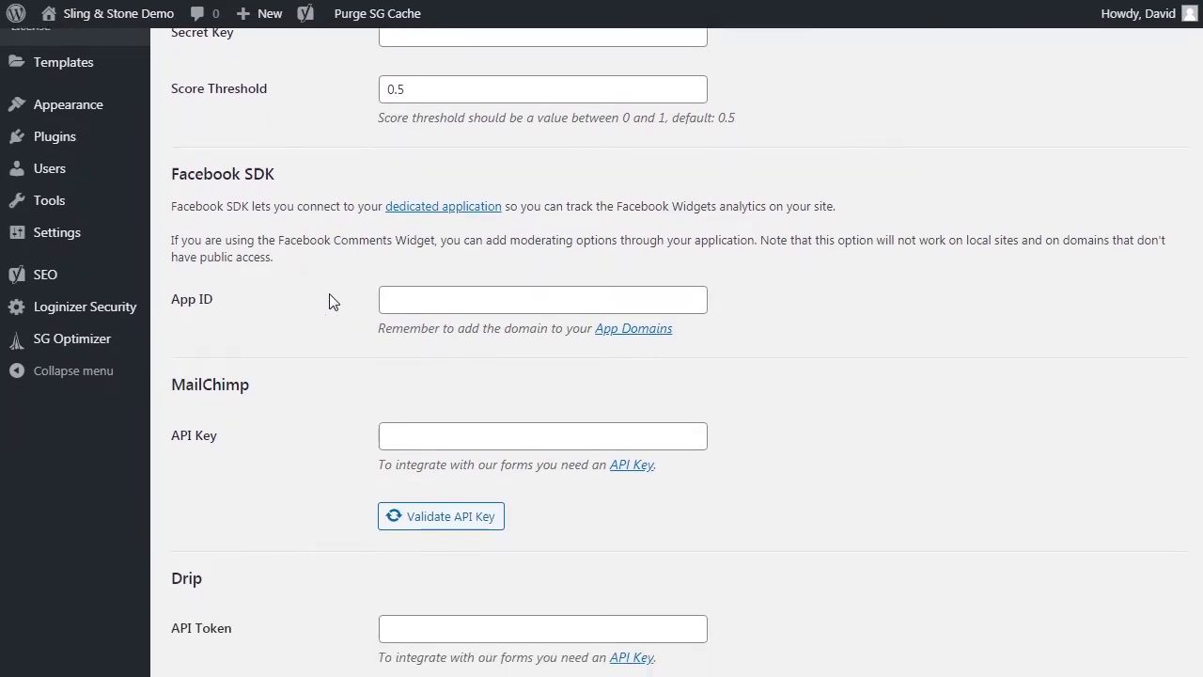
{"action": "scroll", "coordinate": [329, 301], "scroll_direction": "down", "scroll_amount": 4}
{"action": "scroll", "coordinate": [329, 300], "scroll_direction": "down", "scroll_amount": 2}
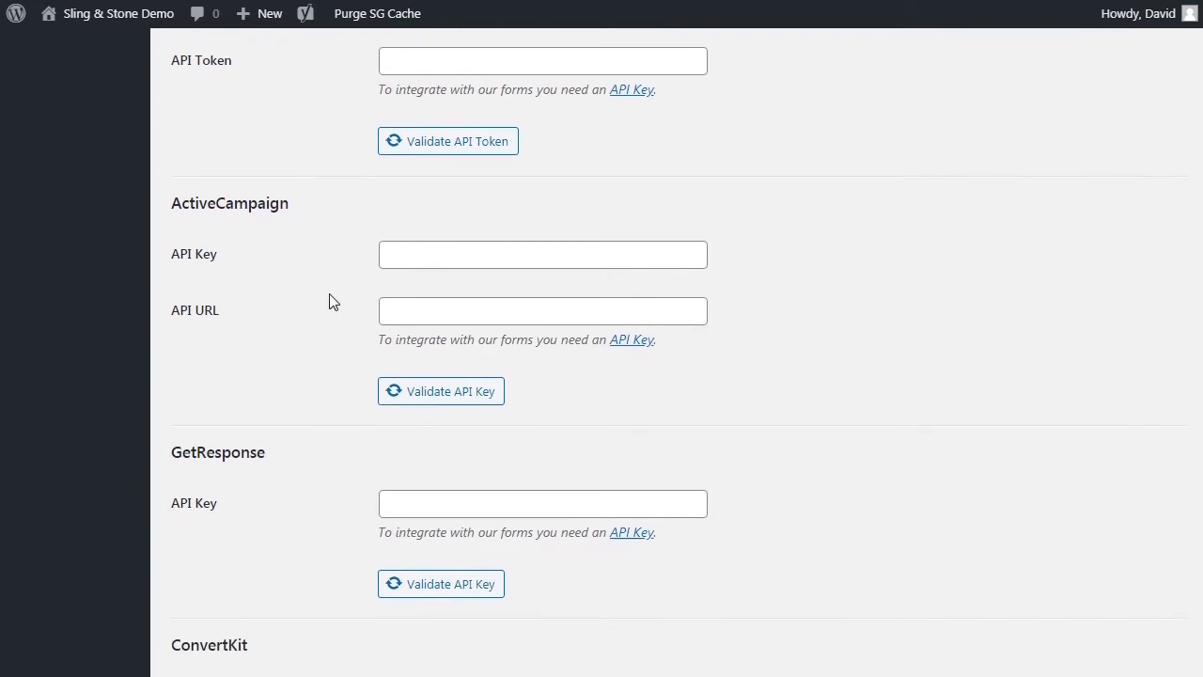
{"action": "scroll", "coordinate": [329, 301], "scroll_direction": "down", "scroll_amount": 2}
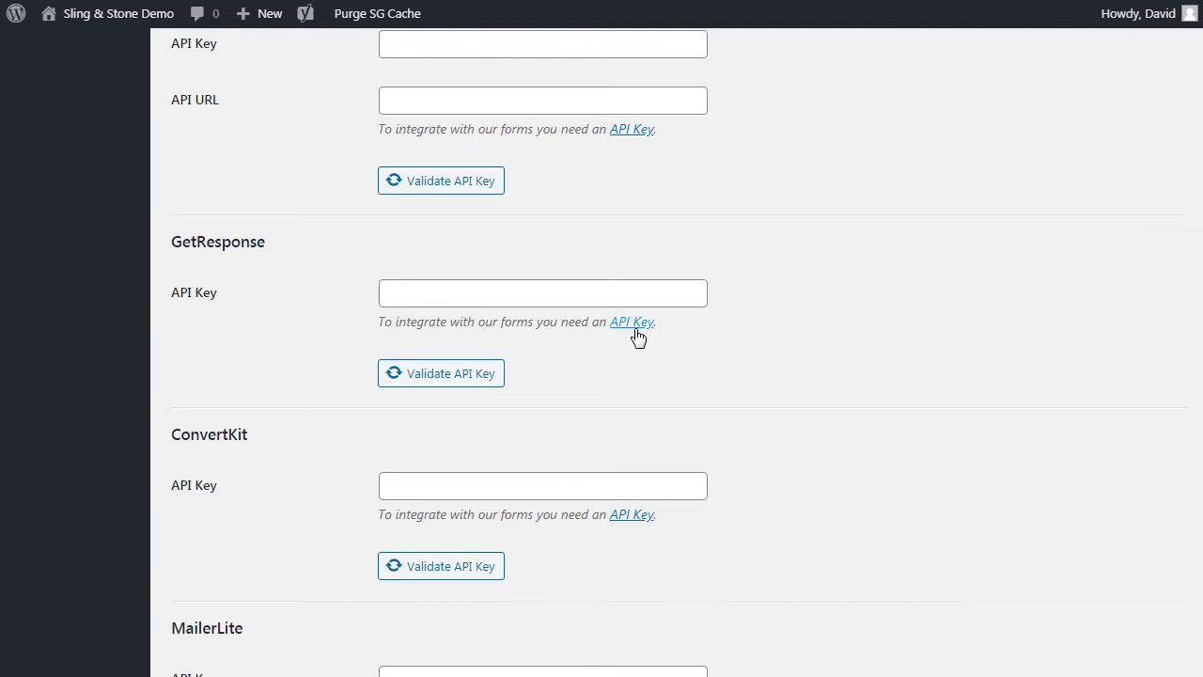
{"action": "left_click", "coordinate": [524, 295]}
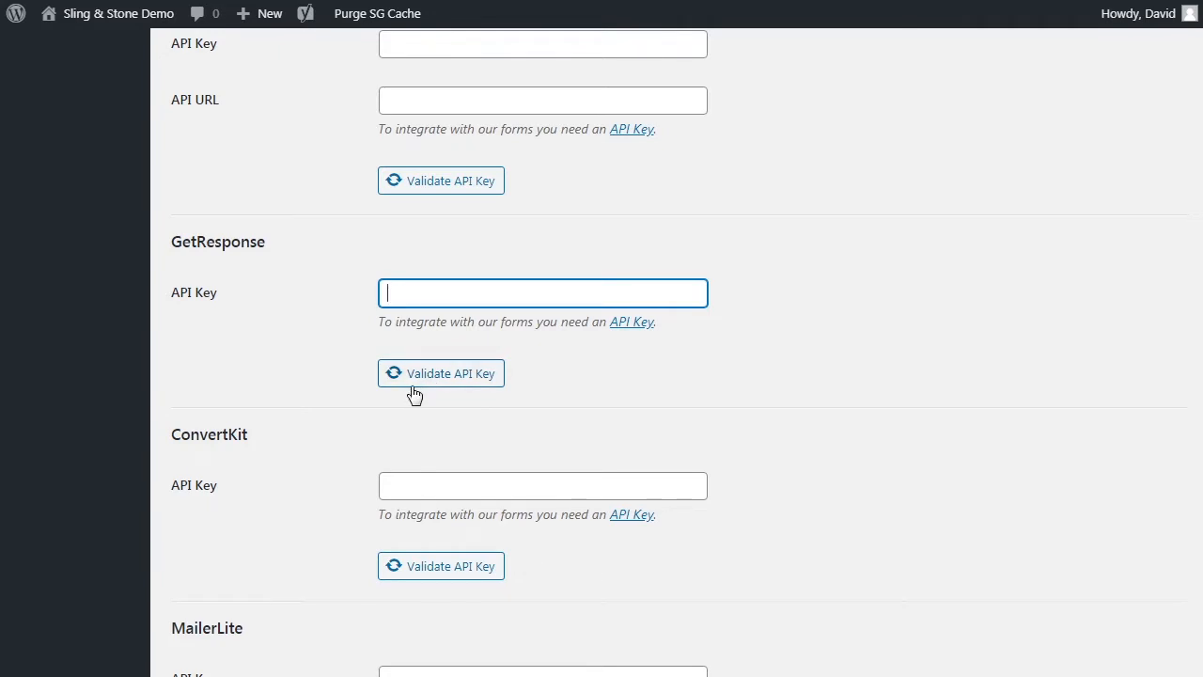
Step: Save the changes to Elementor's integration settings
{"action": "scroll", "coordinate": [349, 408], "scroll_direction": "down", "scroll_amount": 3}
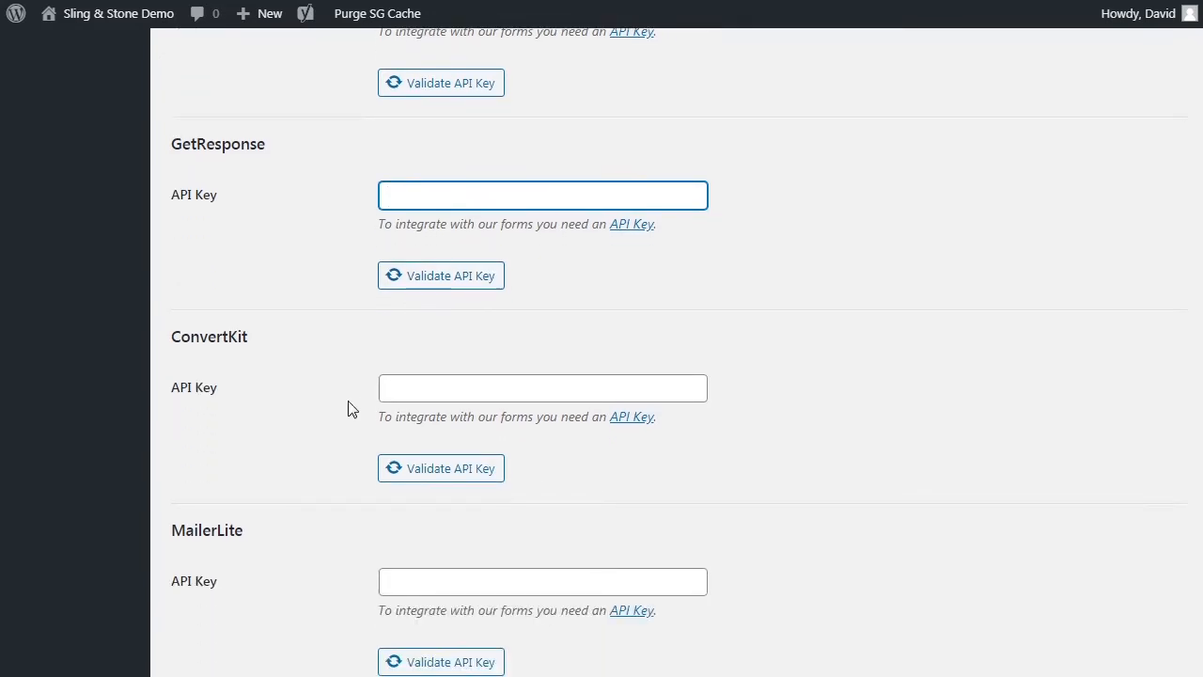
{"action": "scroll", "coordinate": [349, 407], "scroll_direction": "down", "scroll_amount": 5}
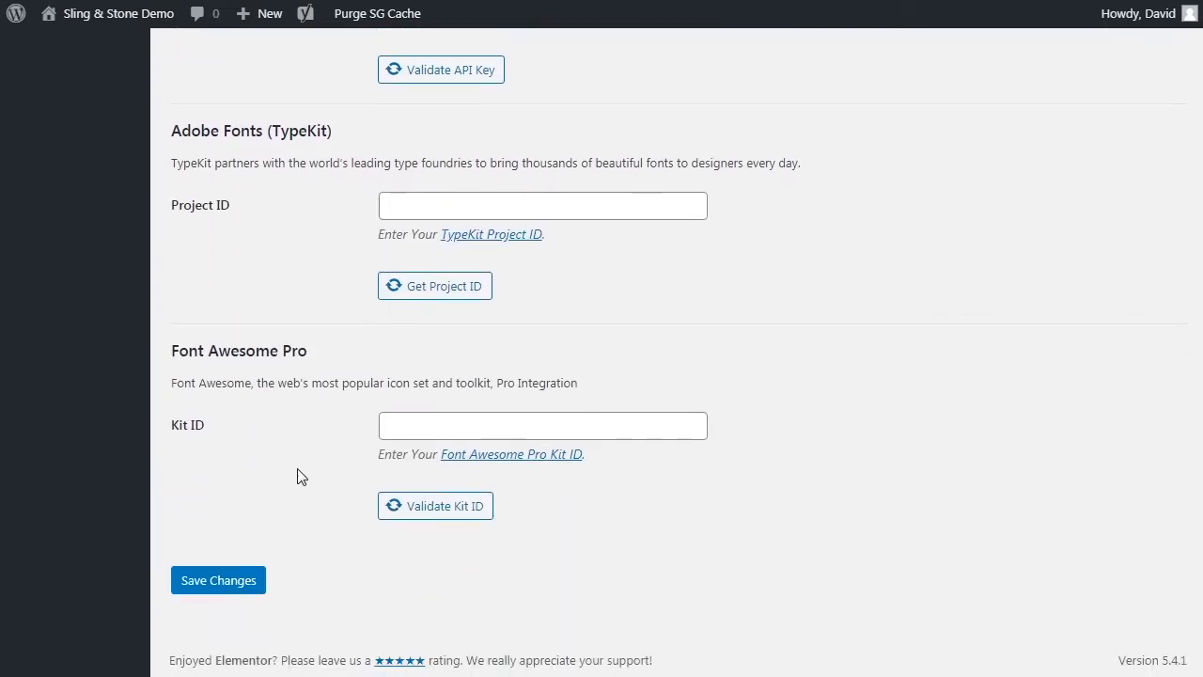
{"action": "left_click", "coordinate": [222, 580]}
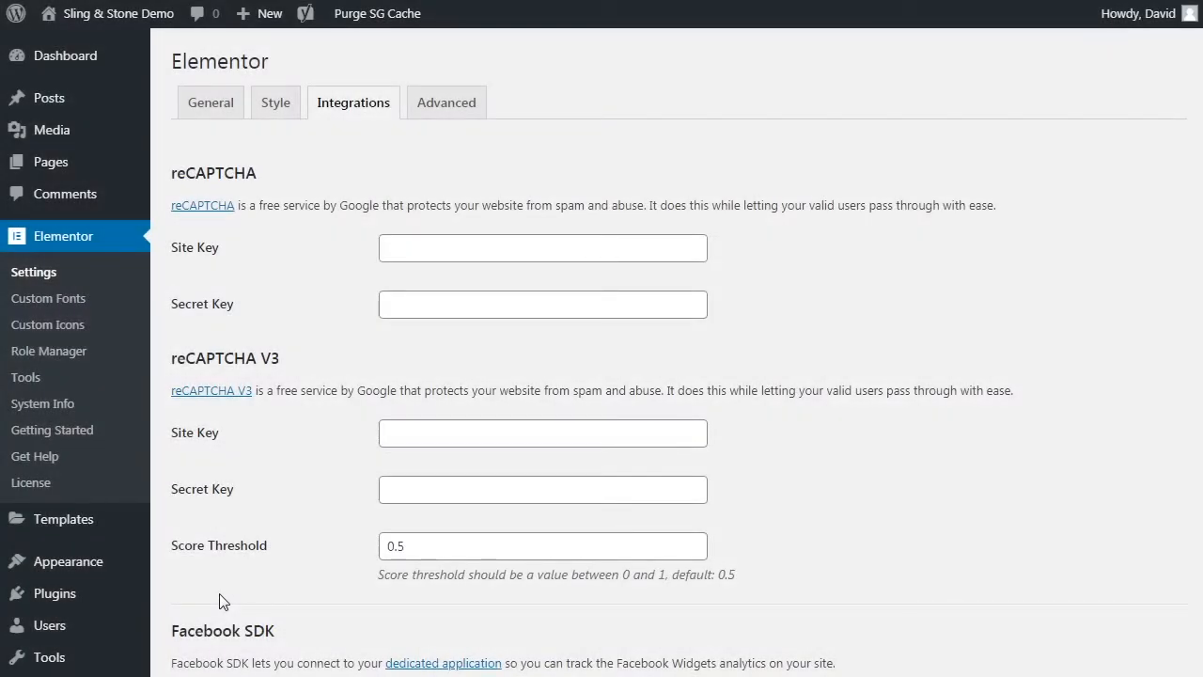
Step: Open the Popups template overview in the WordPress dashboard
{"action": "mouse_move", "coordinate": [88, 532]}
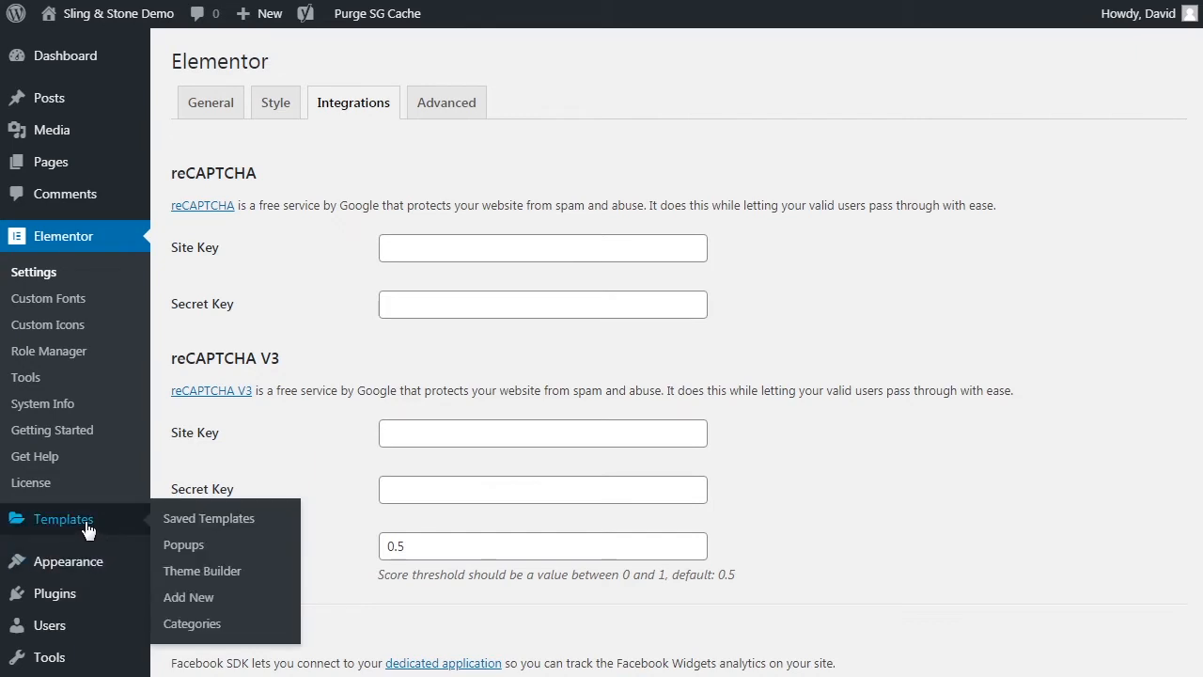
{"action": "left_click", "coordinate": [181, 549]}
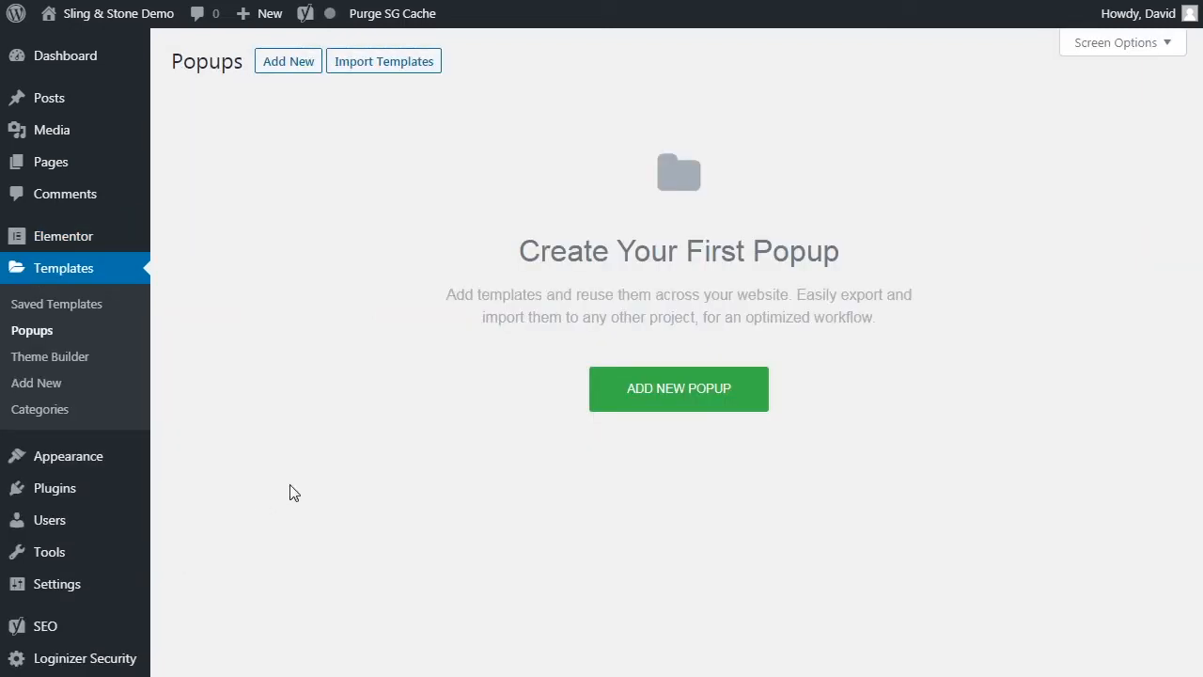
Step: Create a new template of type Popup named "Demo popup"
{"action": "left_click", "coordinate": [620, 396]}
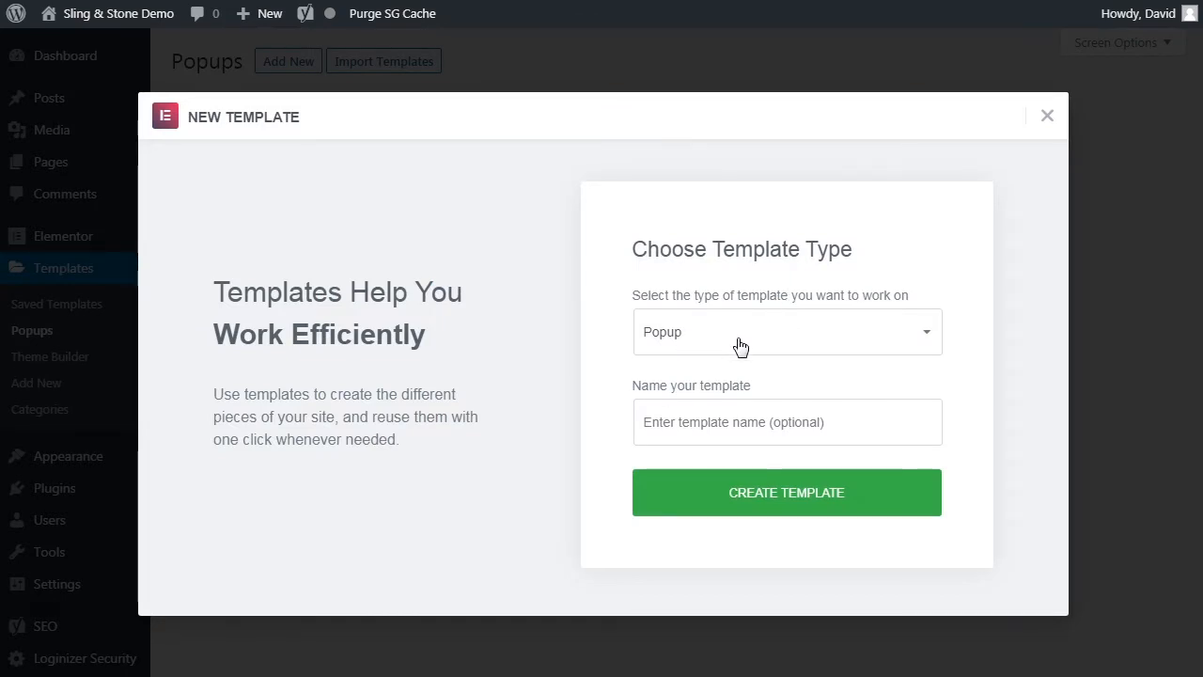
{"action": "left_click", "coordinate": [738, 421]}
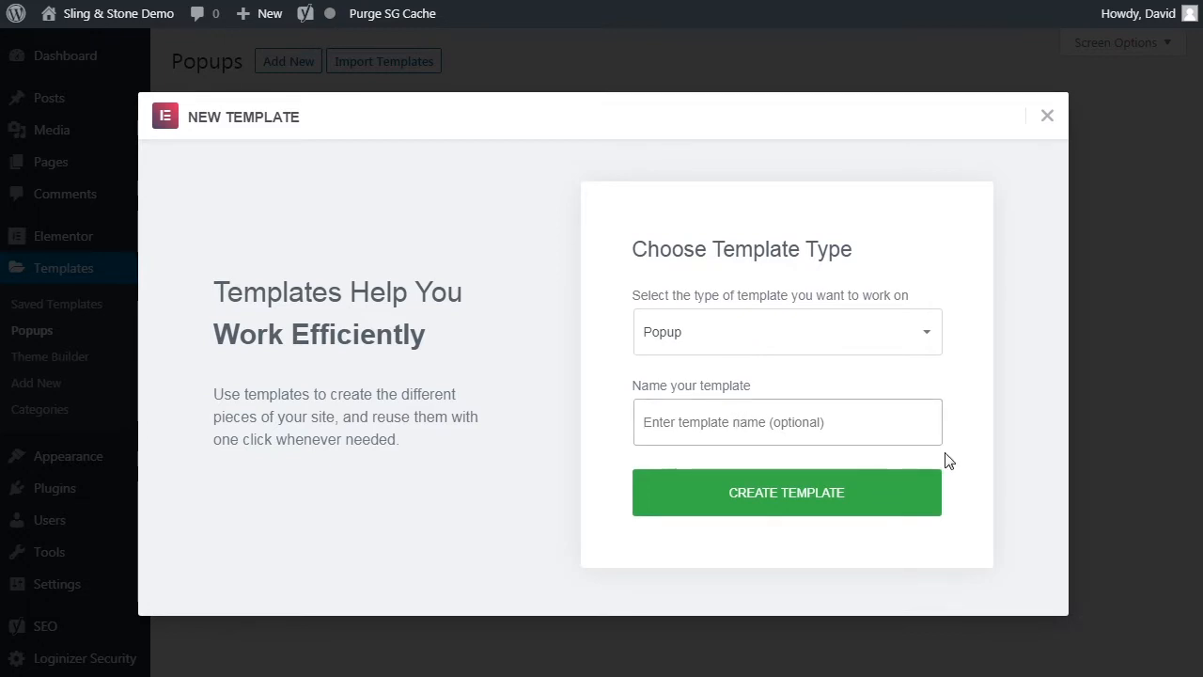
{"action": "type", "text": "De"}
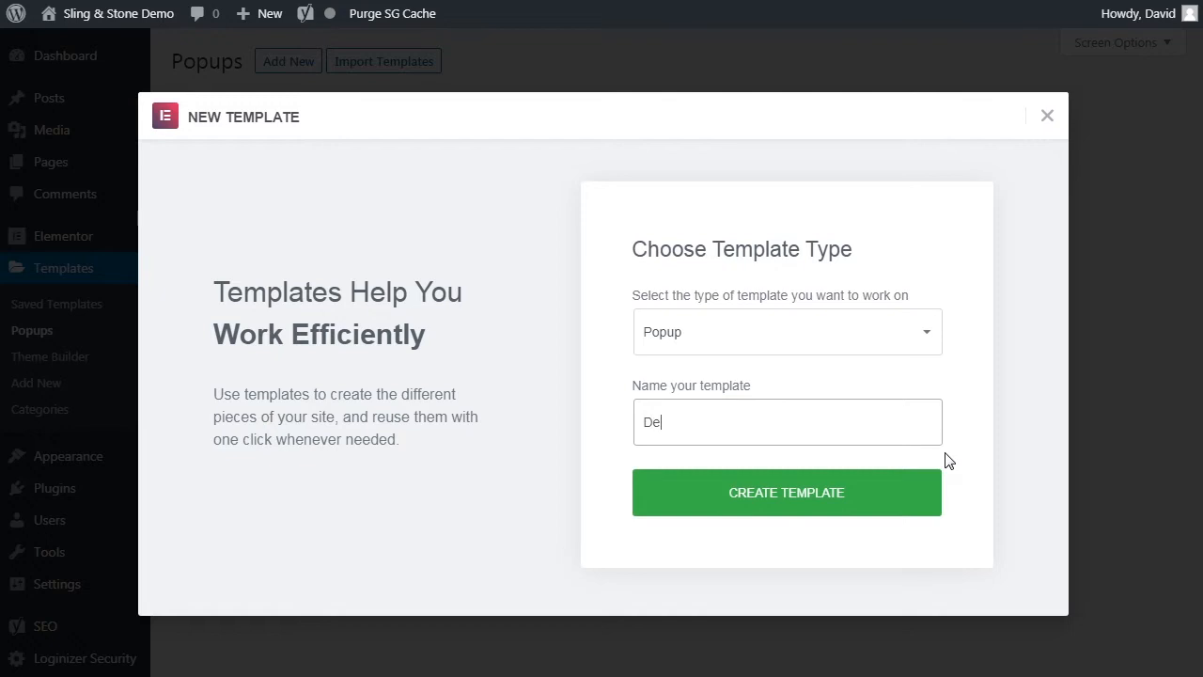
{"action": "type", "text": "mo popup"}
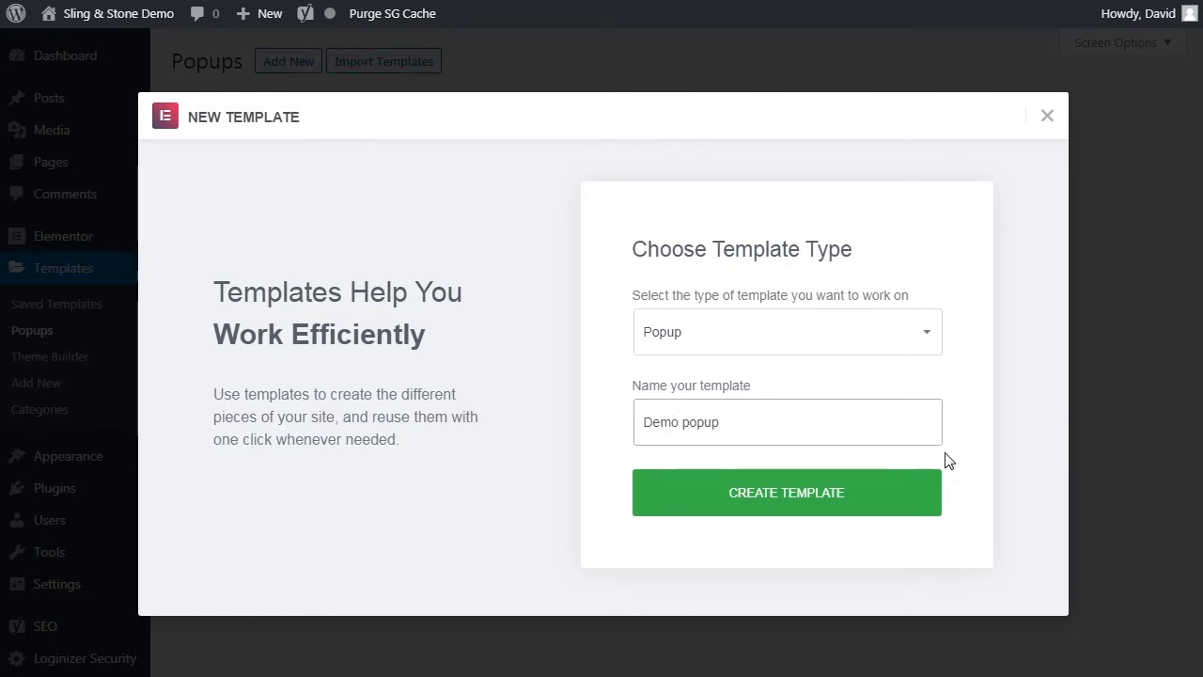
{"action": "left_click", "coordinate": [841, 505]}
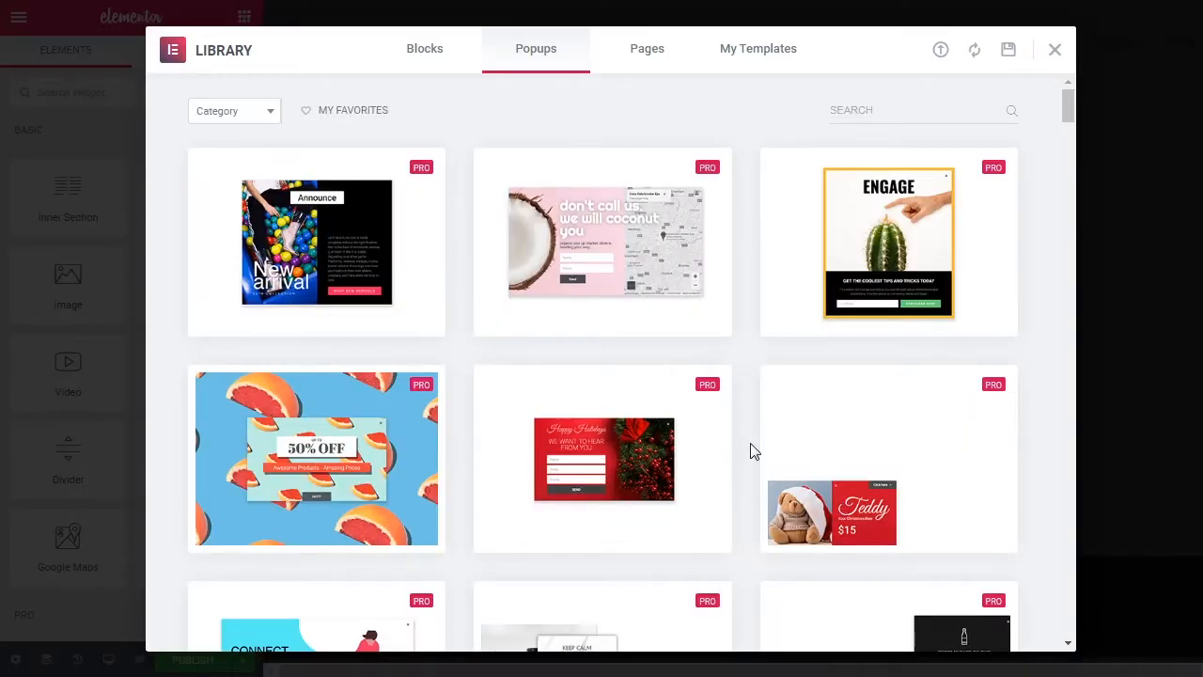
Step: Examine the range of ready-made popup designs in the template library, then return to the start of the list
{"action": "scroll", "coordinate": [750, 444], "scroll_direction": "down", "scroll_amount": 4}
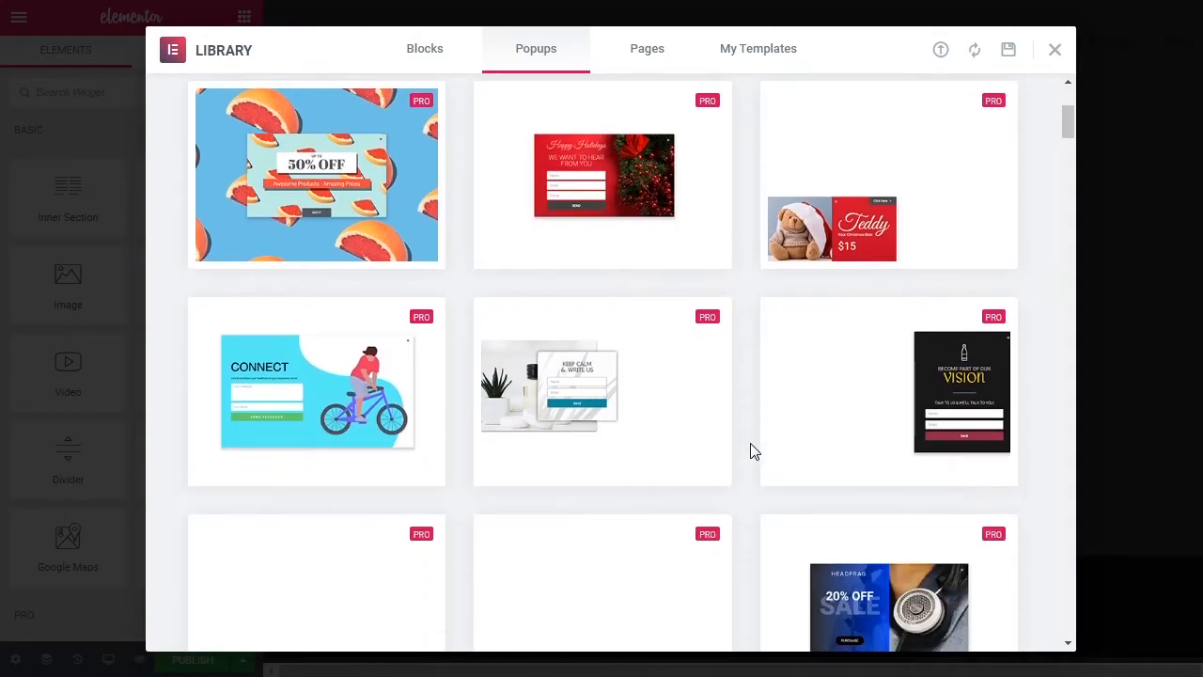
{"action": "scroll", "coordinate": [750, 451], "scroll_direction": "down", "scroll_amount": 5}
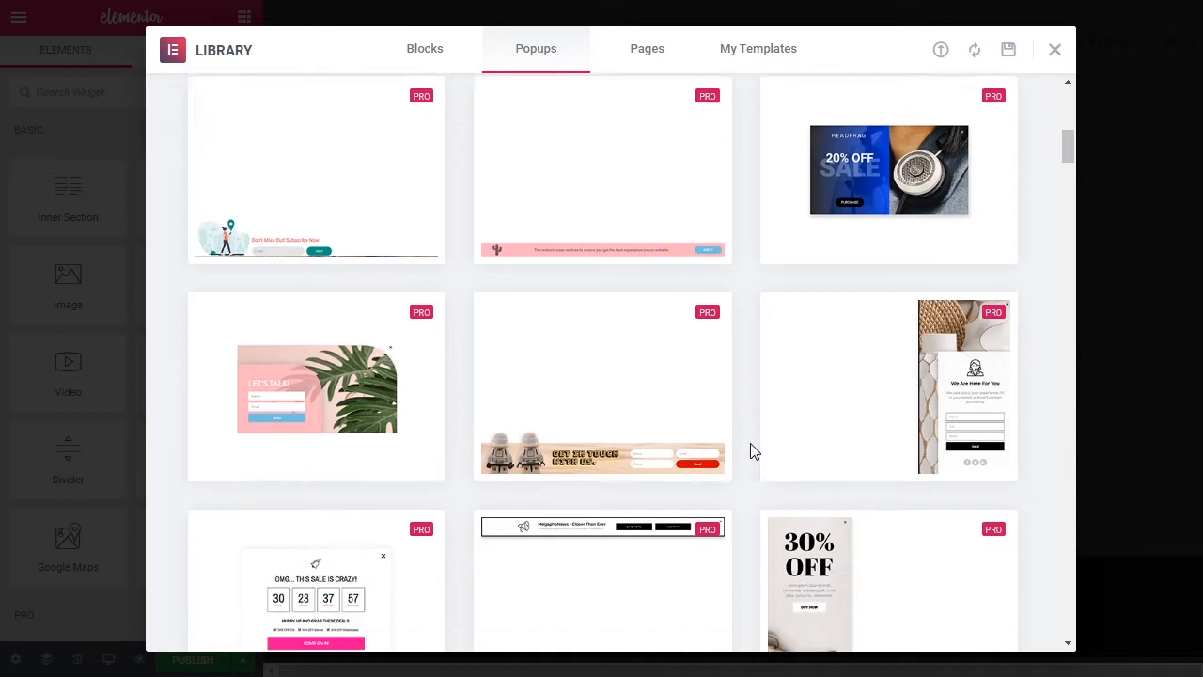
{"action": "scroll", "coordinate": [750, 451], "scroll_direction": "down", "scroll_amount": 1}
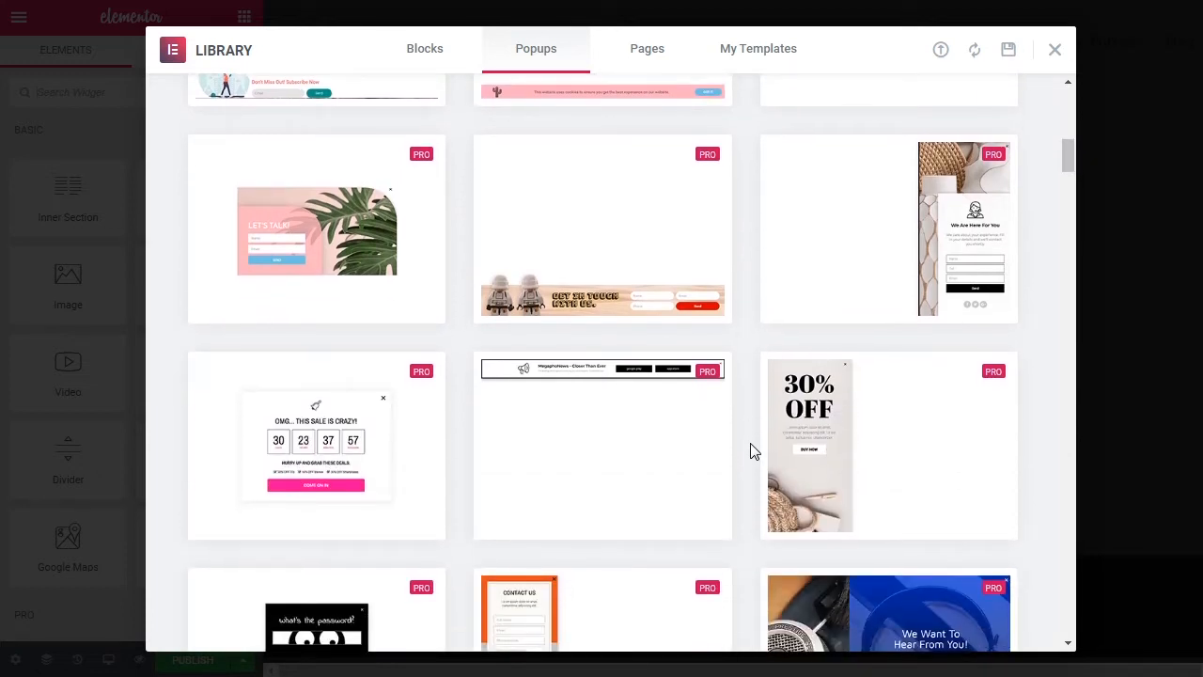
{"action": "scroll", "coordinate": [750, 451], "scroll_direction": "down", "scroll_amount": 3}
{"action": "scroll", "coordinate": [750, 452], "scroll_direction": "down", "scroll_amount": 2}
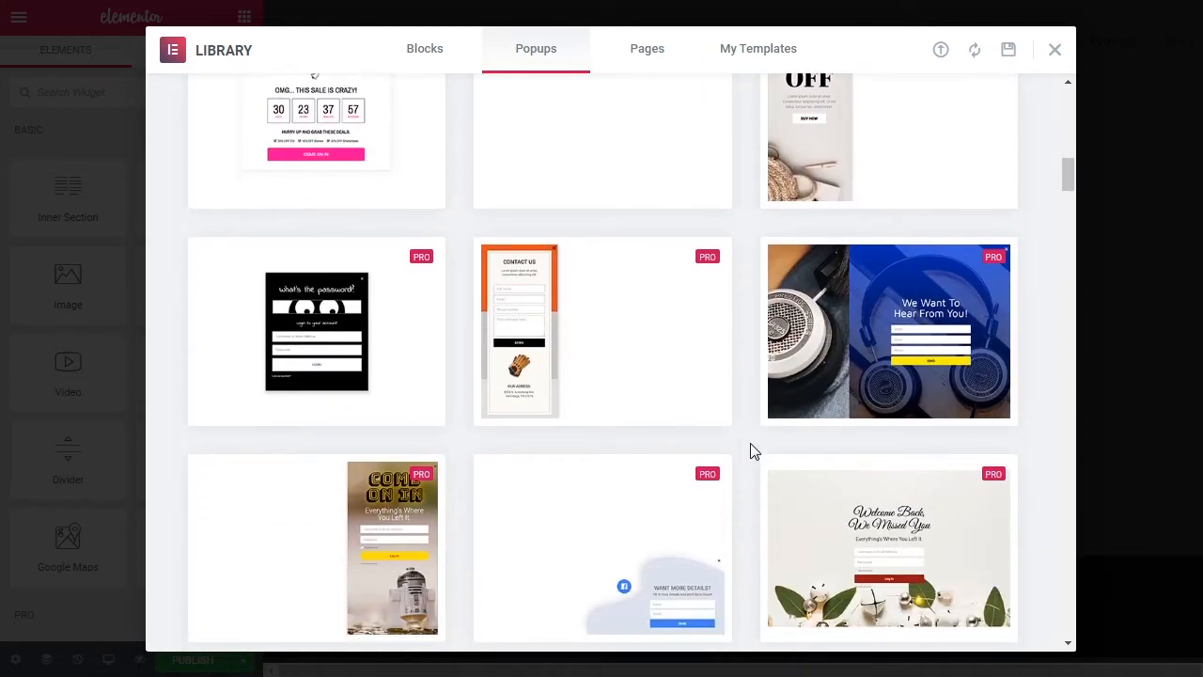
{"action": "scroll", "coordinate": [750, 451], "scroll_direction": "down", "scroll_amount": 3}
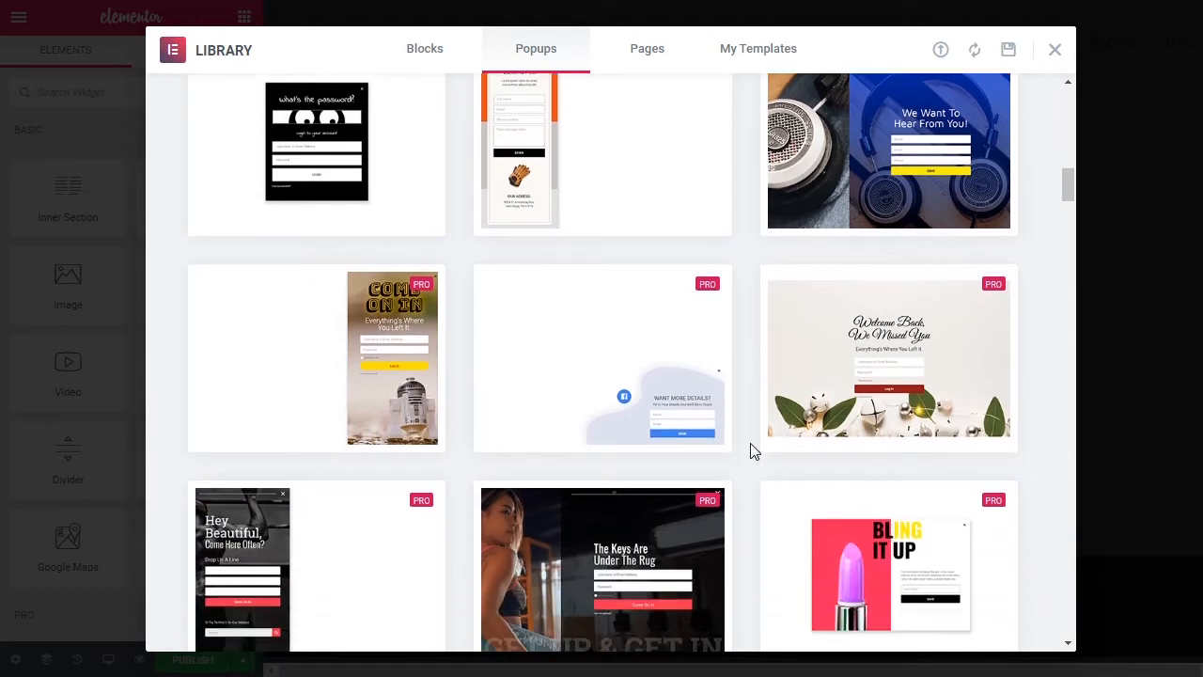
{"action": "scroll", "coordinate": [750, 451], "scroll_direction": "down", "scroll_amount": 5}
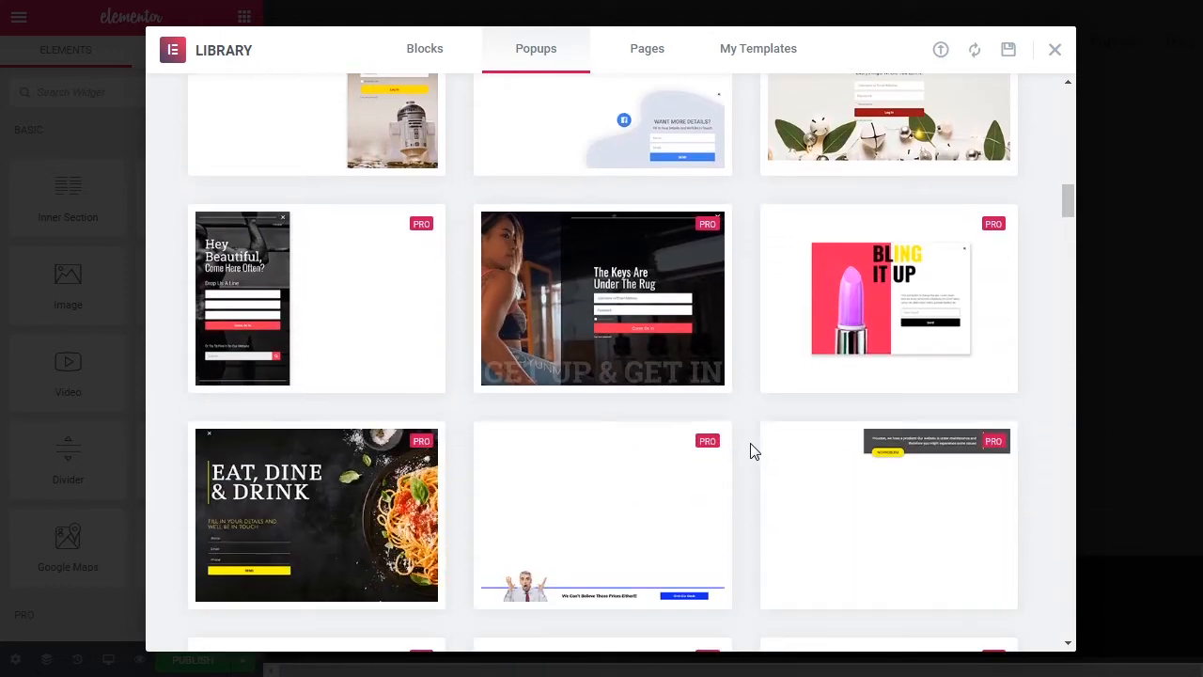
{"action": "scroll", "coordinate": [750, 451], "scroll_direction": "down", "scroll_amount": 1}
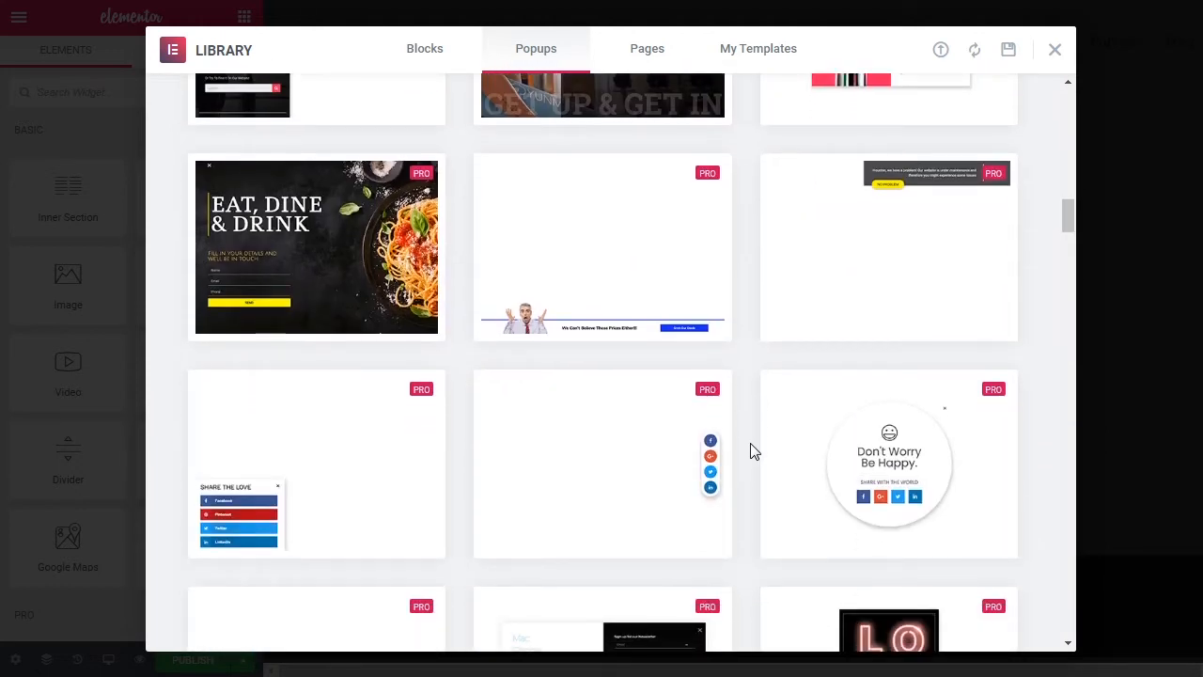
{"action": "scroll", "coordinate": [751, 452], "scroll_direction": "down", "scroll_amount": 3}
{"action": "scroll", "coordinate": [750, 451], "scroll_direction": "down", "scroll_amount": 3}
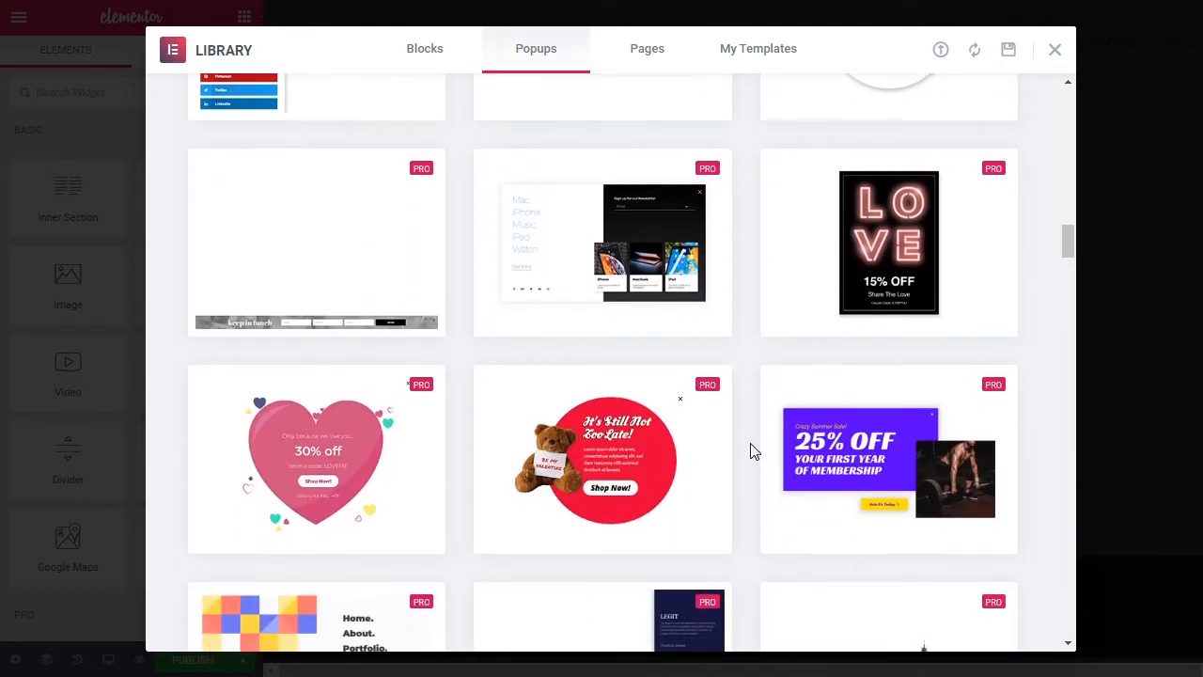
{"action": "scroll", "coordinate": [750, 451], "scroll_direction": "down", "scroll_amount": 3}
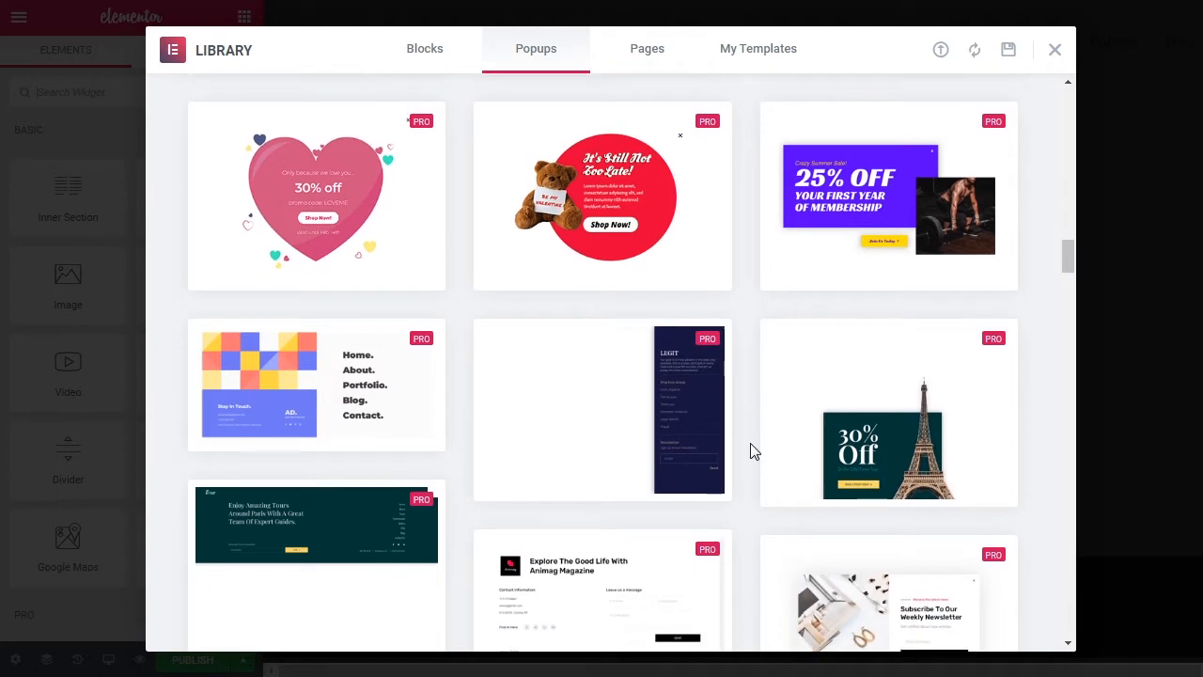
{"action": "scroll", "coordinate": [750, 451], "scroll_direction": "down", "scroll_amount": 3}
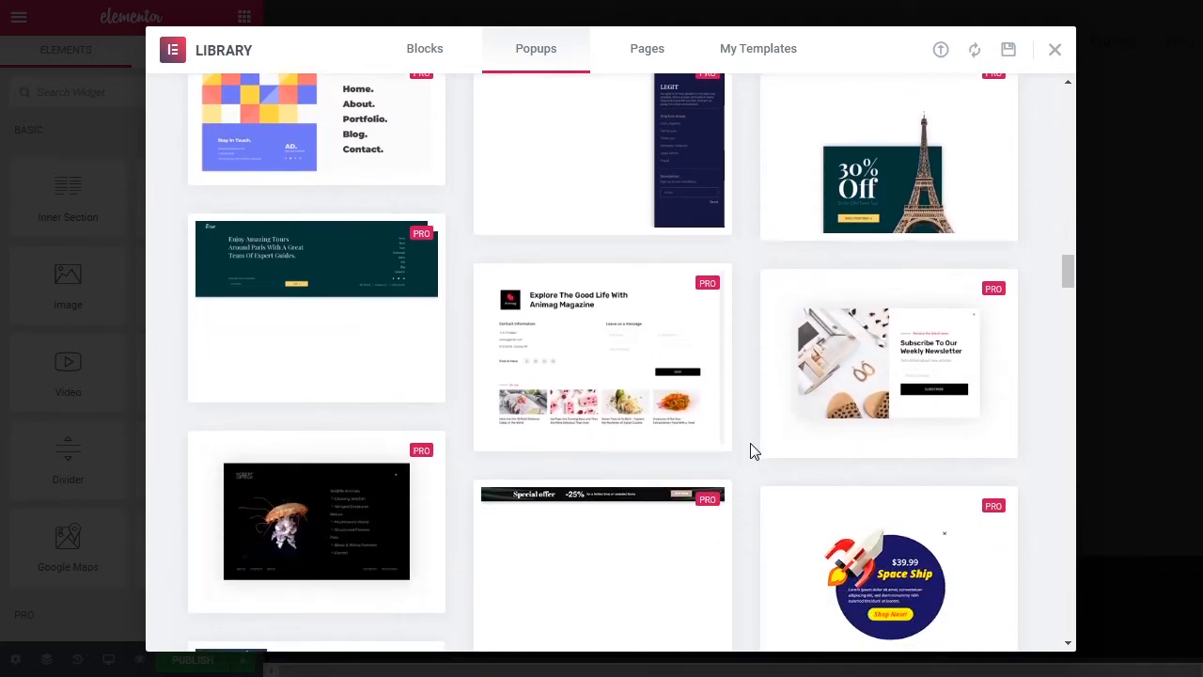
{"action": "scroll", "coordinate": [751, 451], "scroll_direction": "down", "scroll_amount": 3}
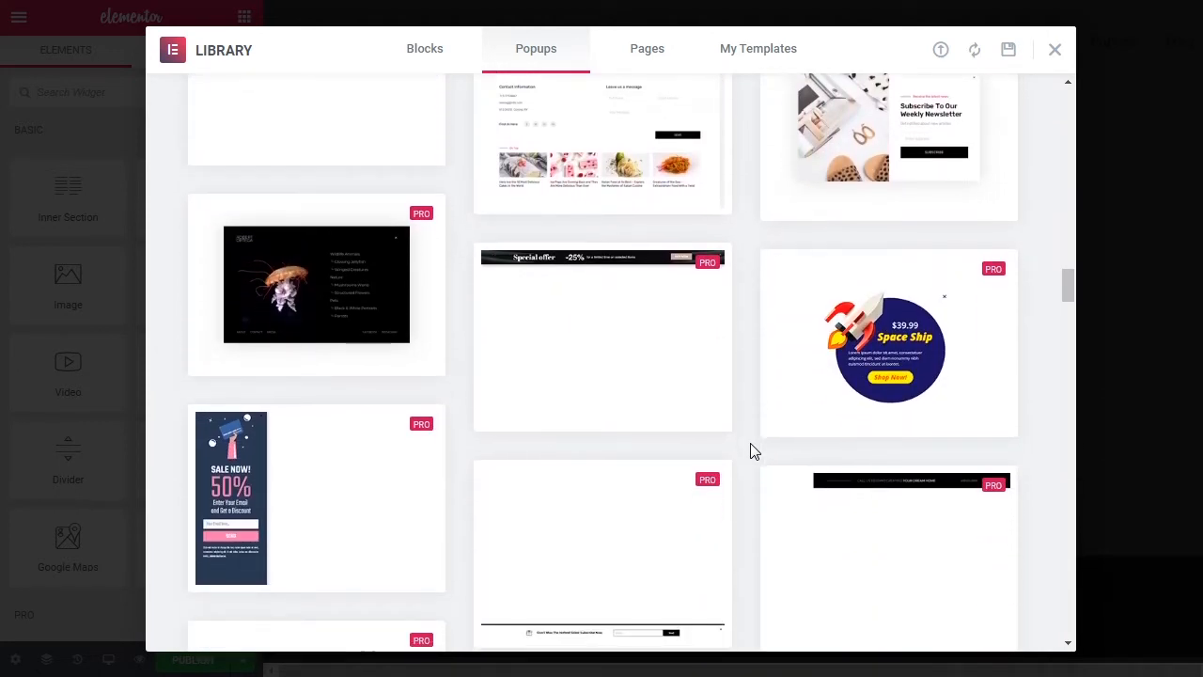
{"action": "scroll", "coordinate": [750, 451], "scroll_direction": "down", "scroll_amount": 2}
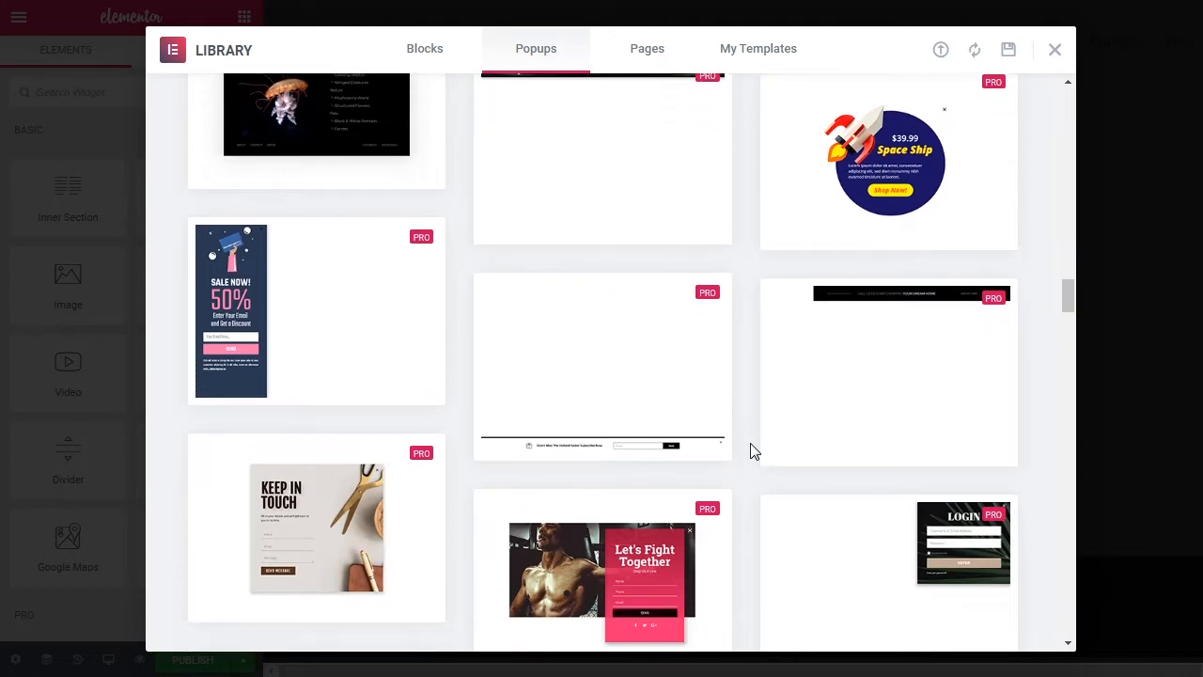
{"action": "scroll", "coordinate": [750, 451], "scroll_direction": "down", "scroll_amount": 1}
{"action": "scroll", "coordinate": [750, 451], "scroll_direction": "up", "scroll_amount": 20}
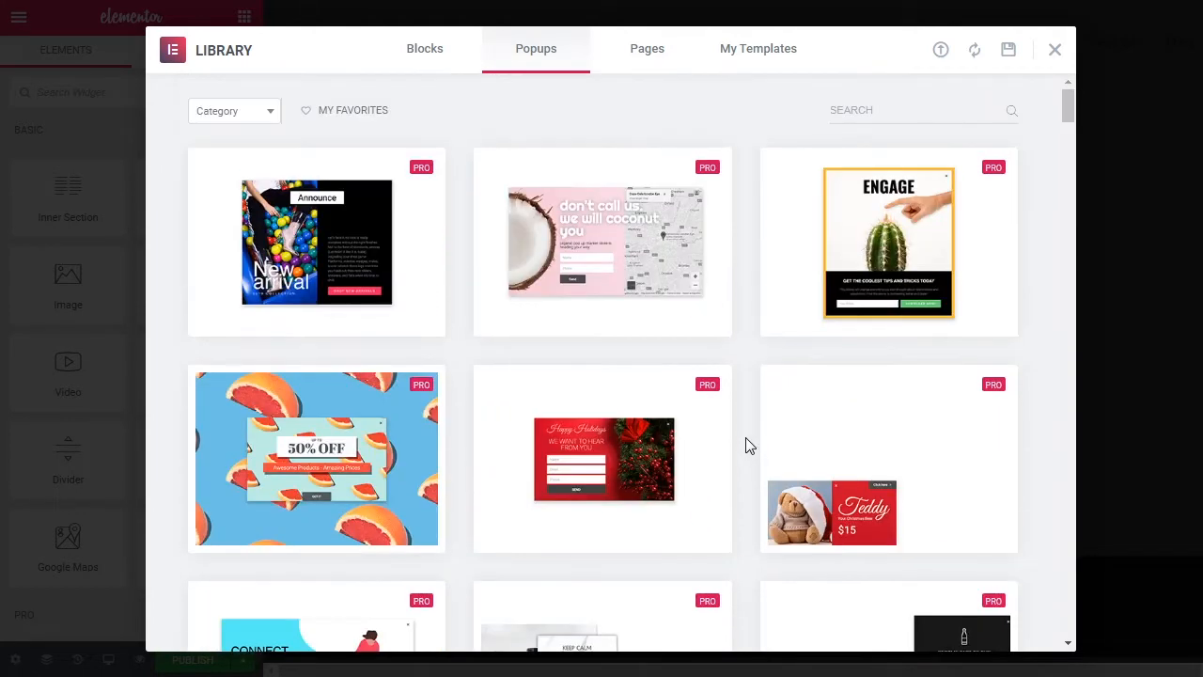
Step: View the popup designs by category, filtering the library by Classic, Fly-In and Full Screen in turn
{"action": "left_click", "coordinate": [273, 117]}
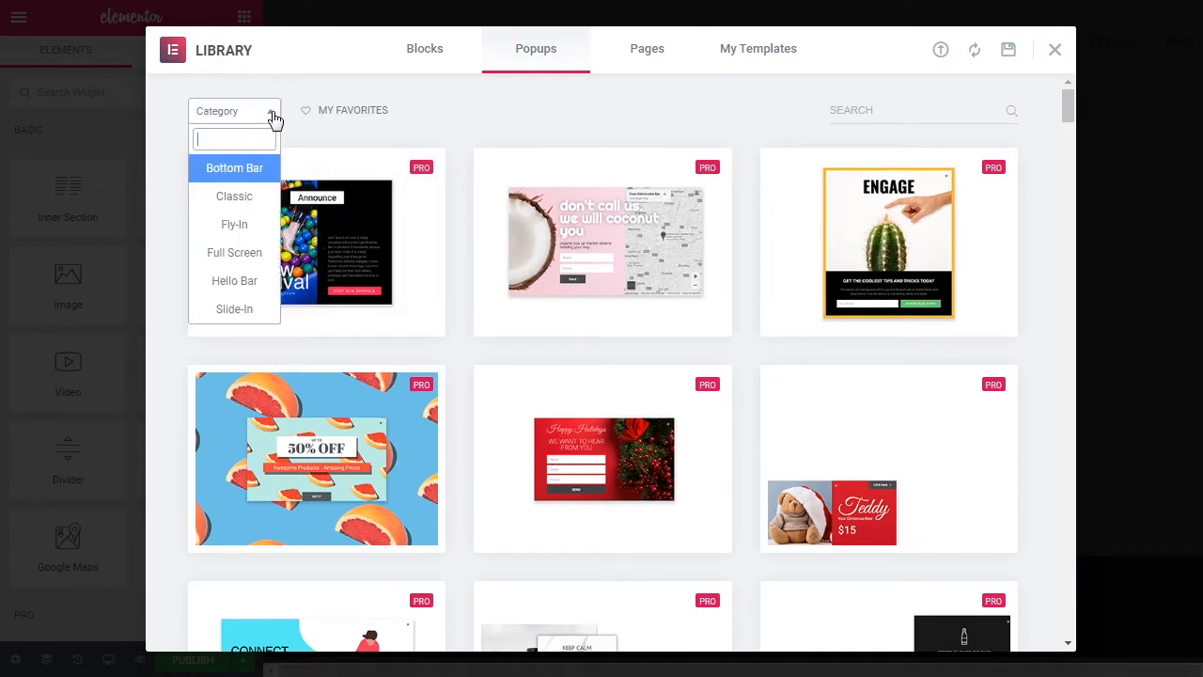
{"action": "left_click", "coordinate": [252, 204]}
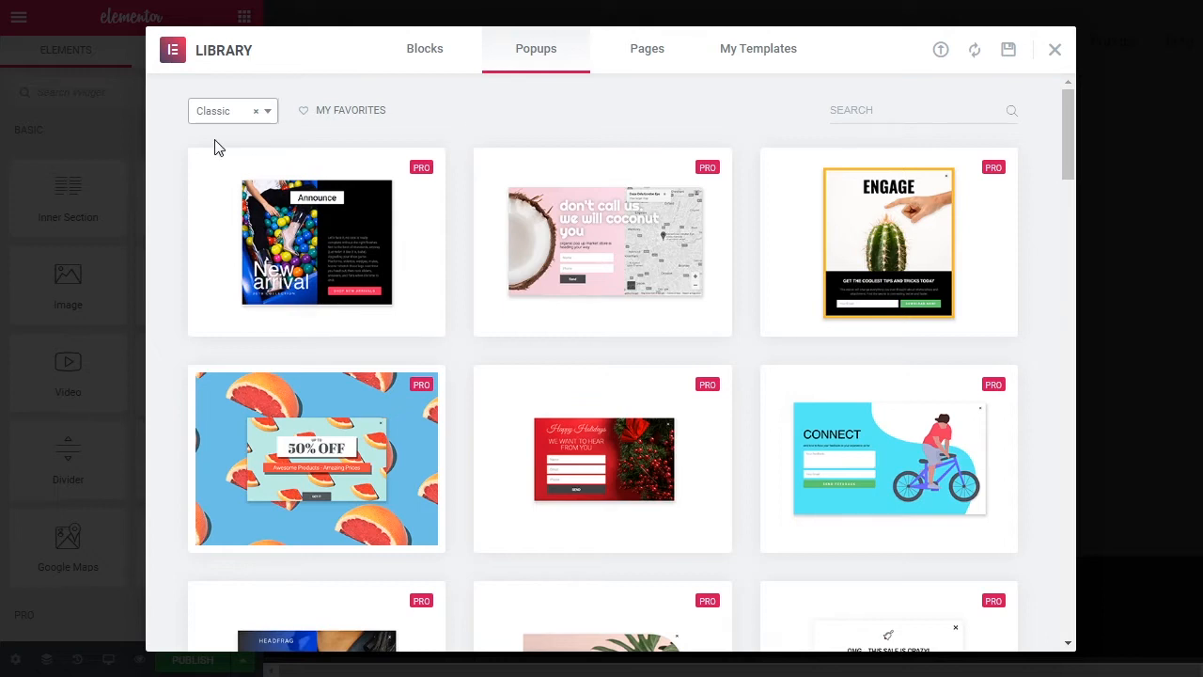
{"action": "left_click", "coordinate": [268, 113]}
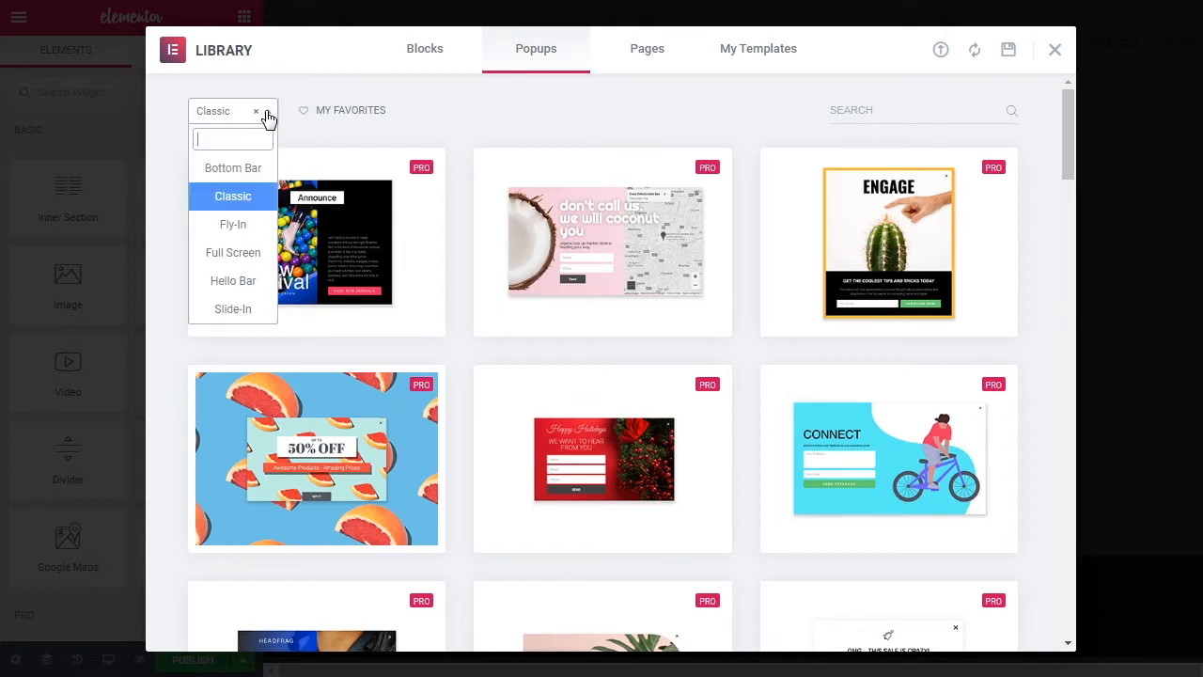
{"action": "left_click", "coordinate": [235, 224]}
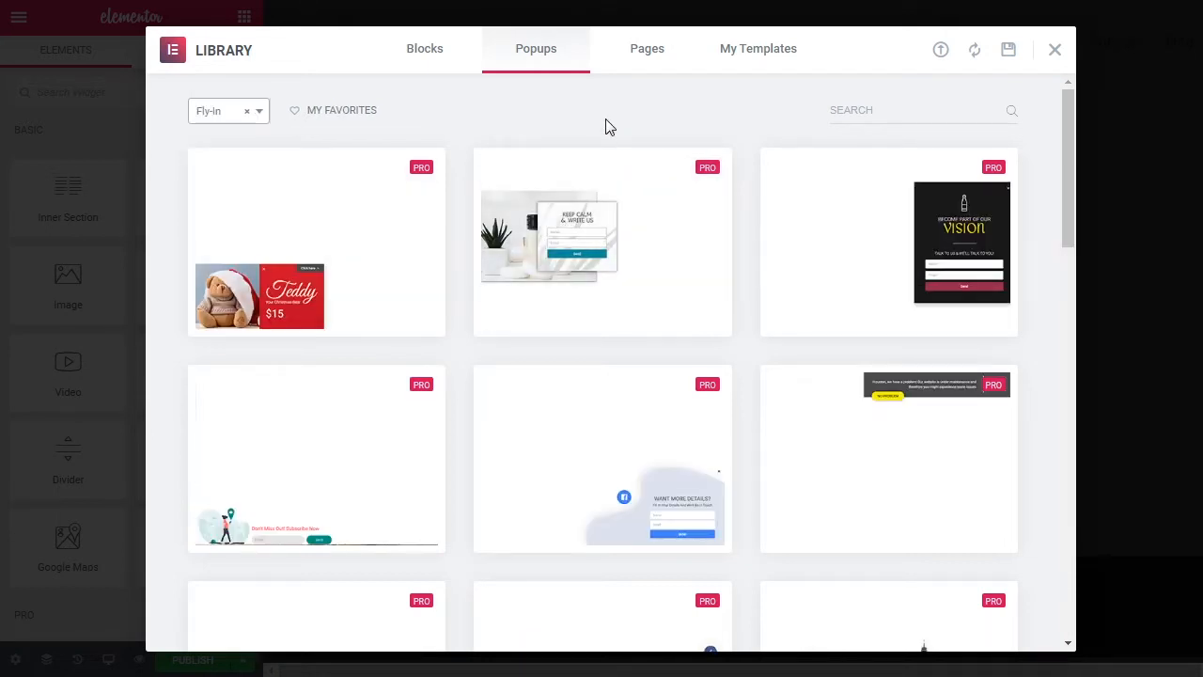
{"action": "left_click", "coordinate": [254, 114]}
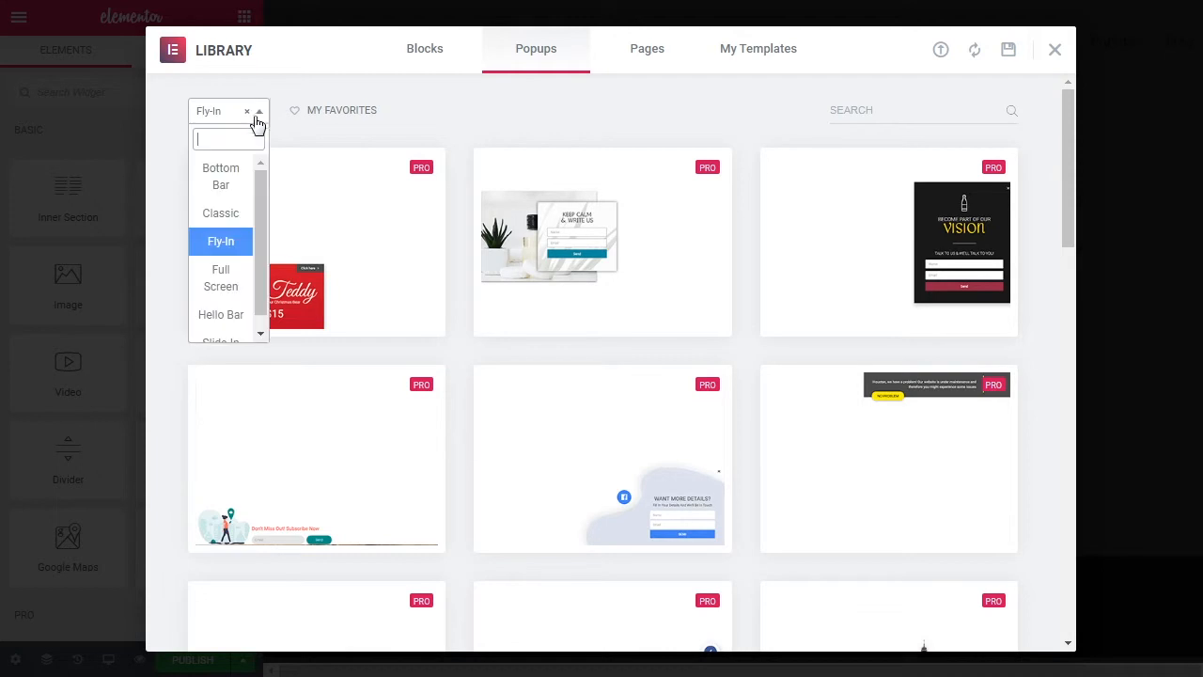
{"action": "left_click", "coordinate": [238, 283]}
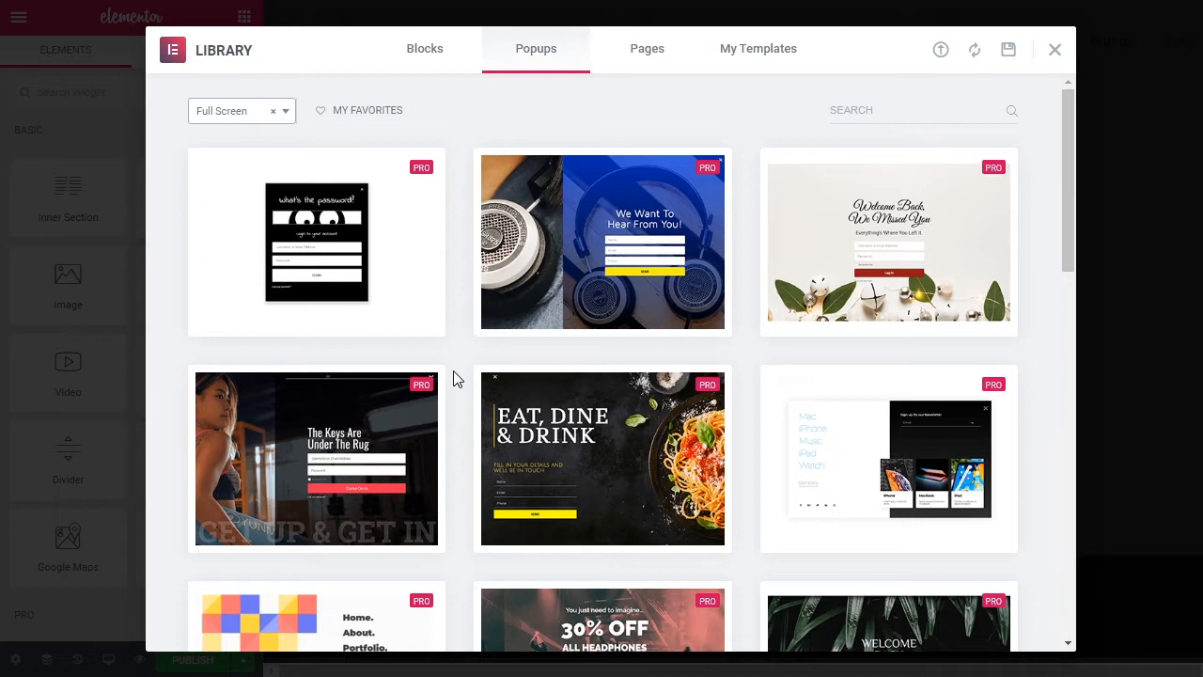
Step: Filter the popup library by the Classic category and examine its designs as far as the "Join The Club" subscription popup
{"action": "left_click", "coordinate": [285, 112]}
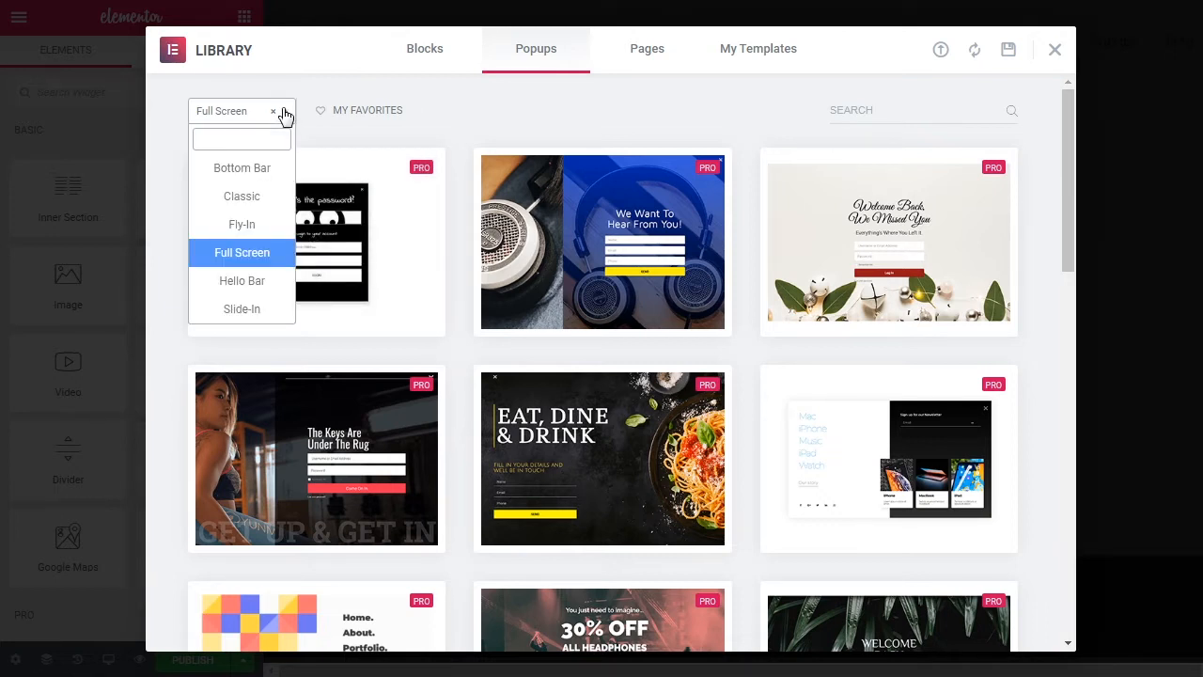
{"action": "left_click", "coordinate": [242, 195]}
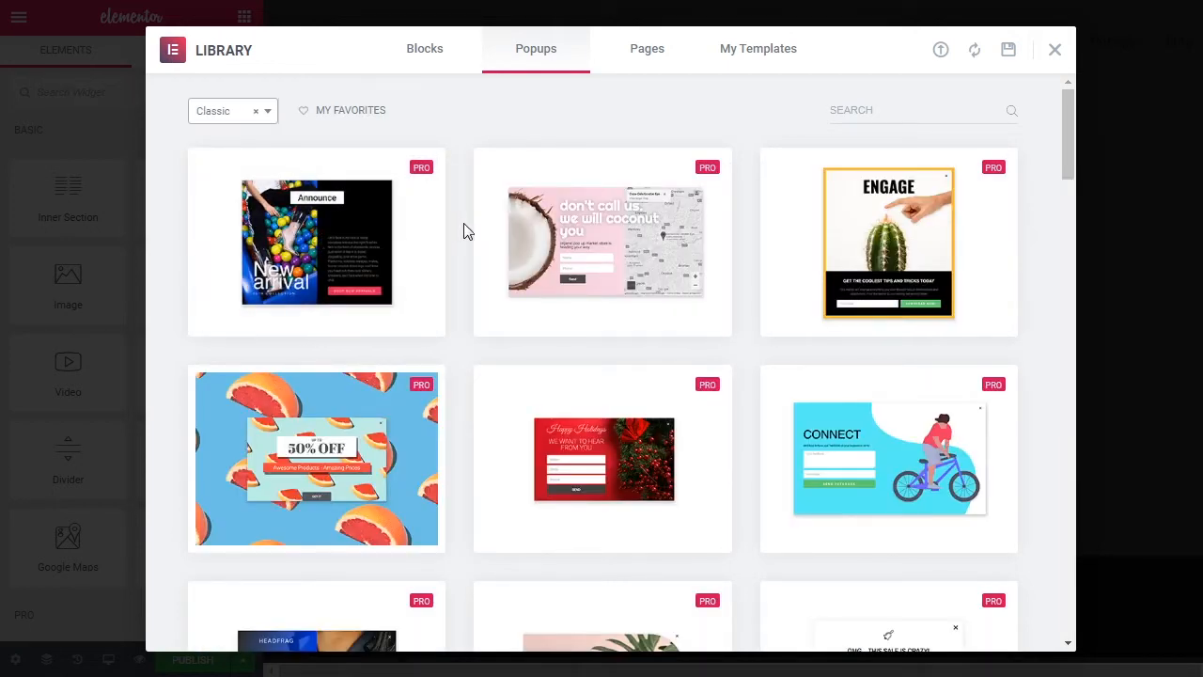
{"action": "scroll", "coordinate": [464, 225], "scroll_direction": "down", "scroll_amount": 3}
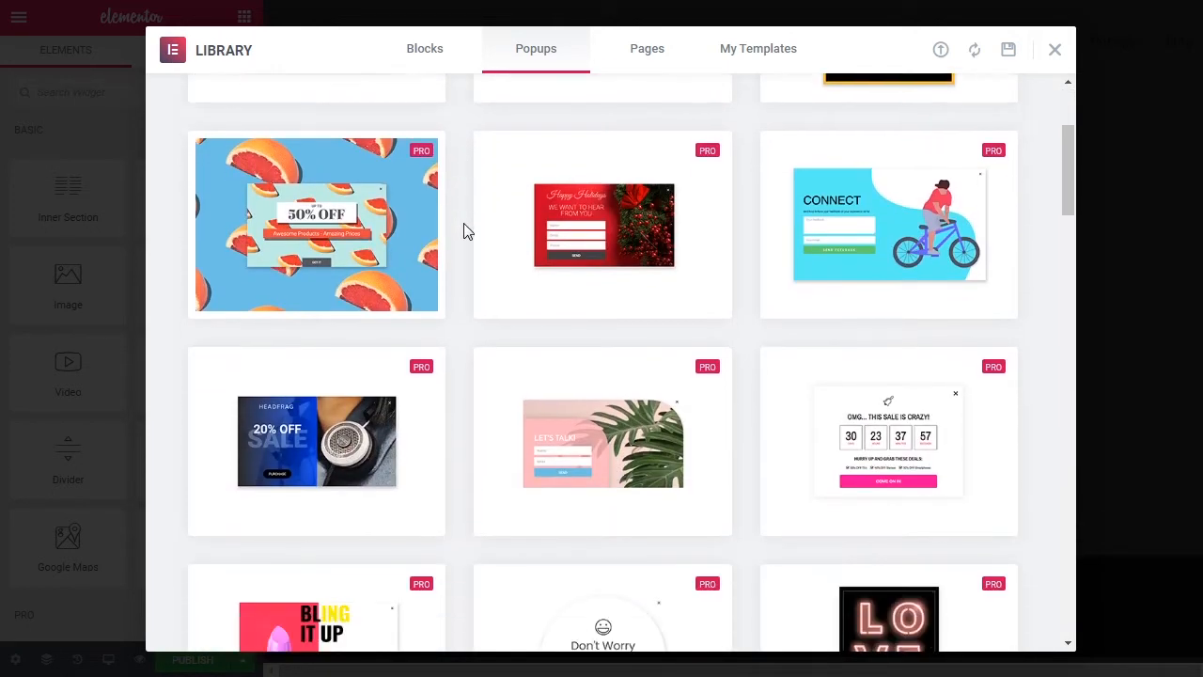
{"action": "scroll", "coordinate": [464, 230], "scroll_direction": "down", "scroll_amount": 2}
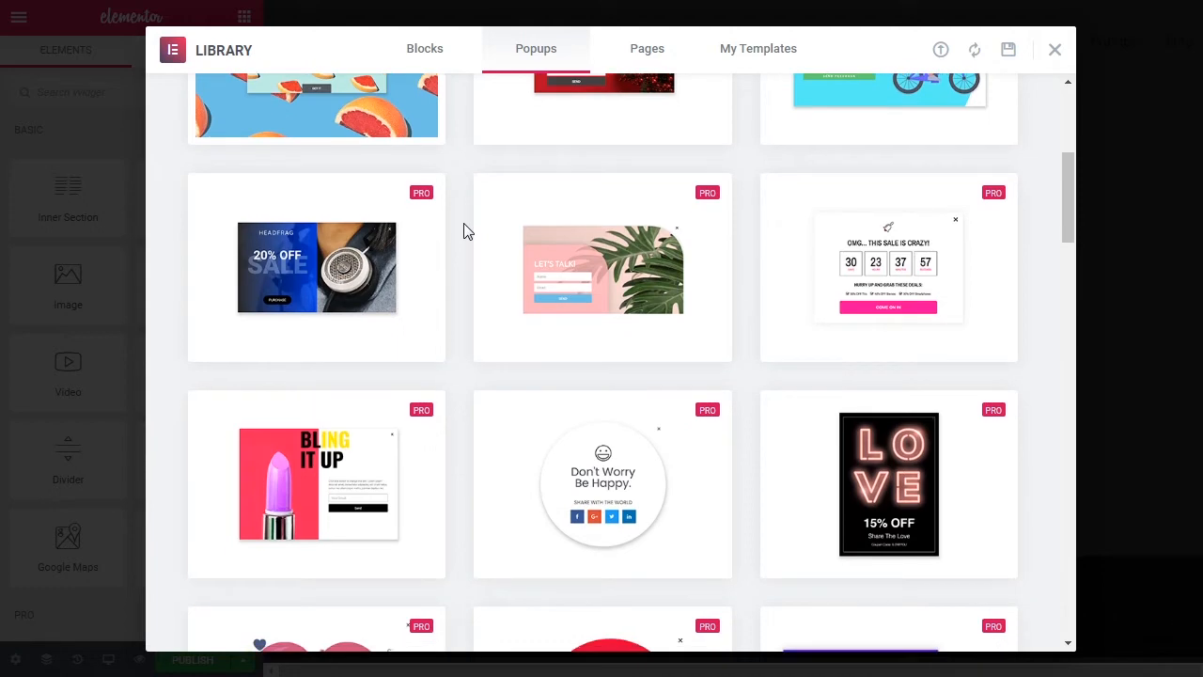
{"action": "scroll", "coordinate": [464, 230], "scroll_direction": "down", "scroll_amount": 2}
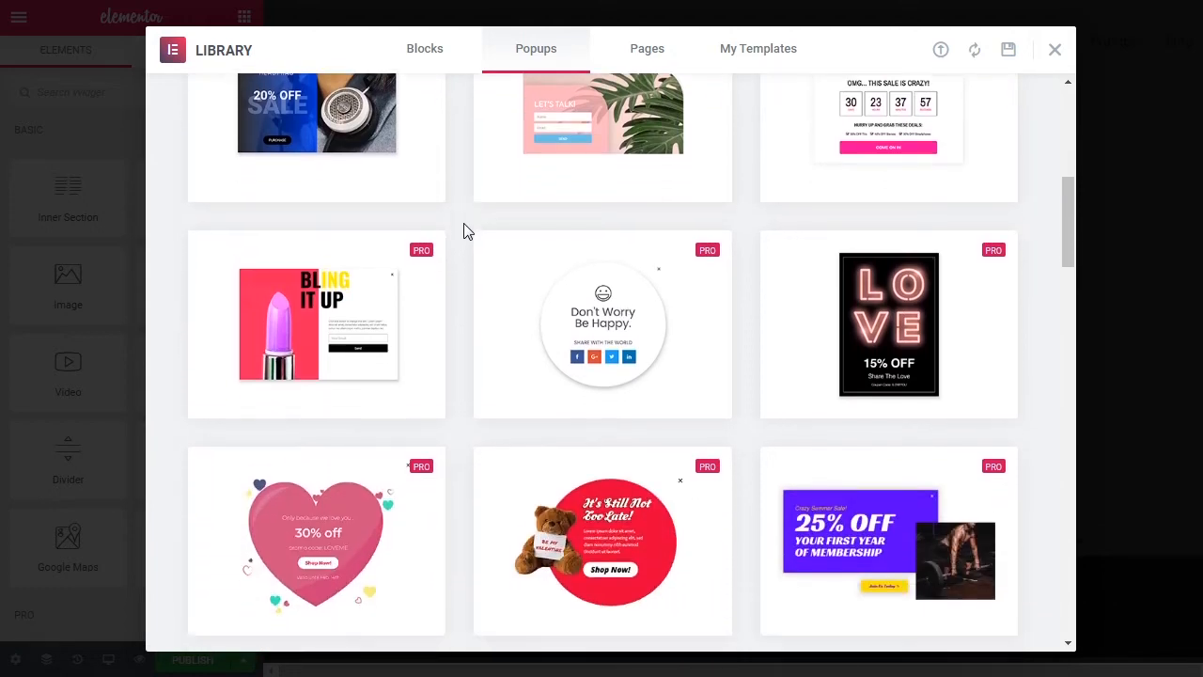
{"action": "scroll", "coordinate": [464, 230], "scroll_direction": "down", "scroll_amount": 2}
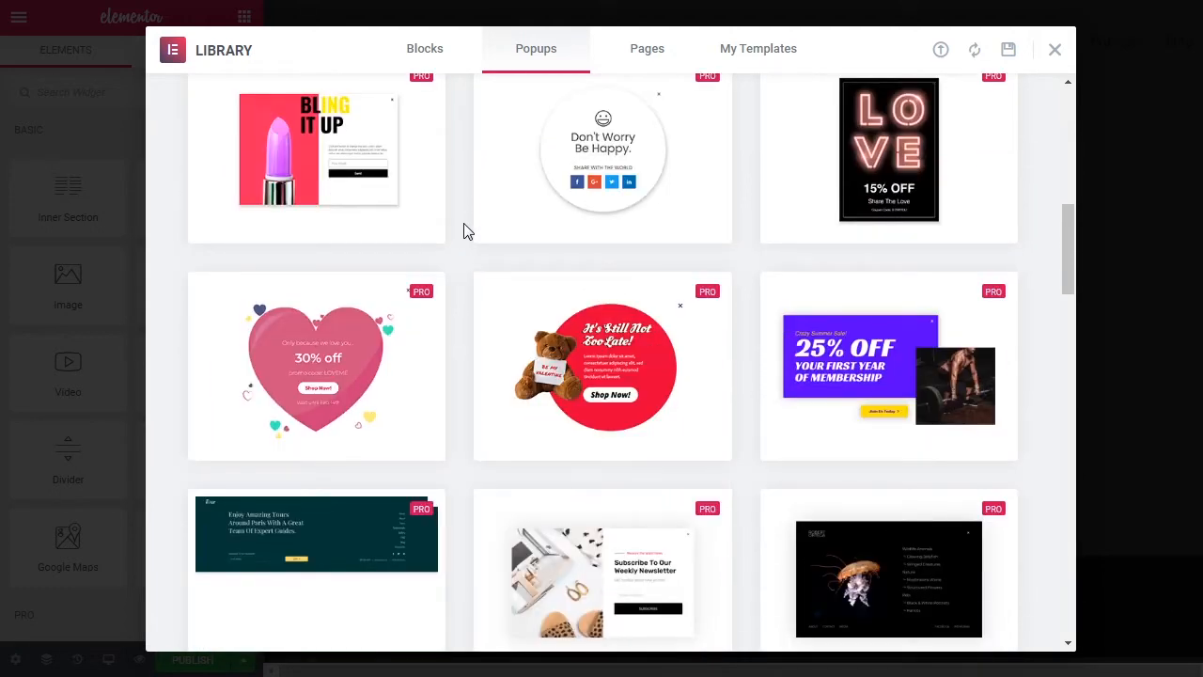
{"action": "scroll", "coordinate": [467, 230], "scroll_direction": "down", "scroll_amount": 3}
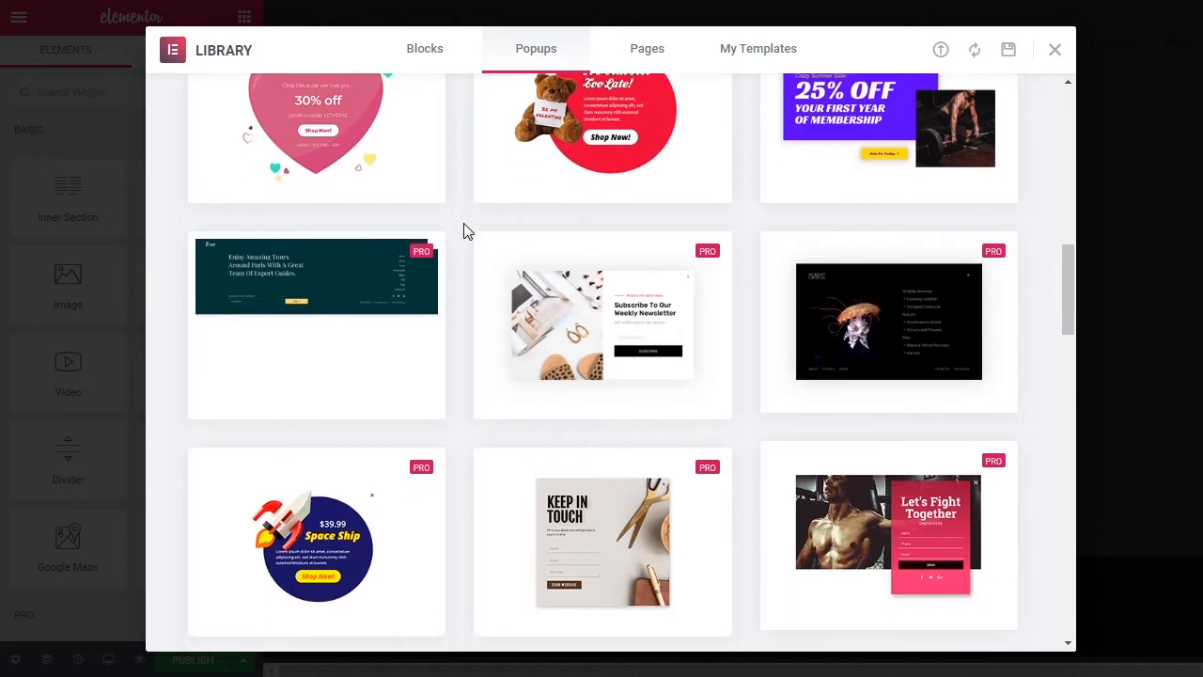
{"action": "scroll", "coordinate": [464, 231], "scroll_direction": "down", "scroll_amount": 1}
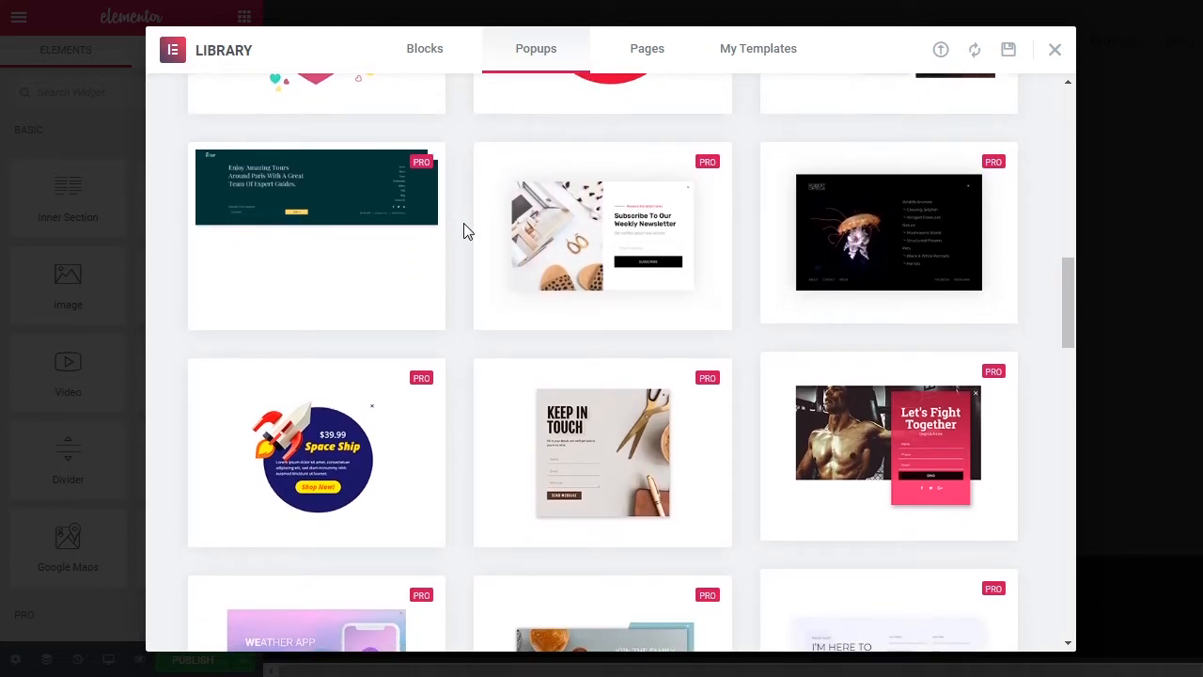
{"action": "scroll", "coordinate": [466, 231], "scroll_direction": "down", "scroll_amount": 3}
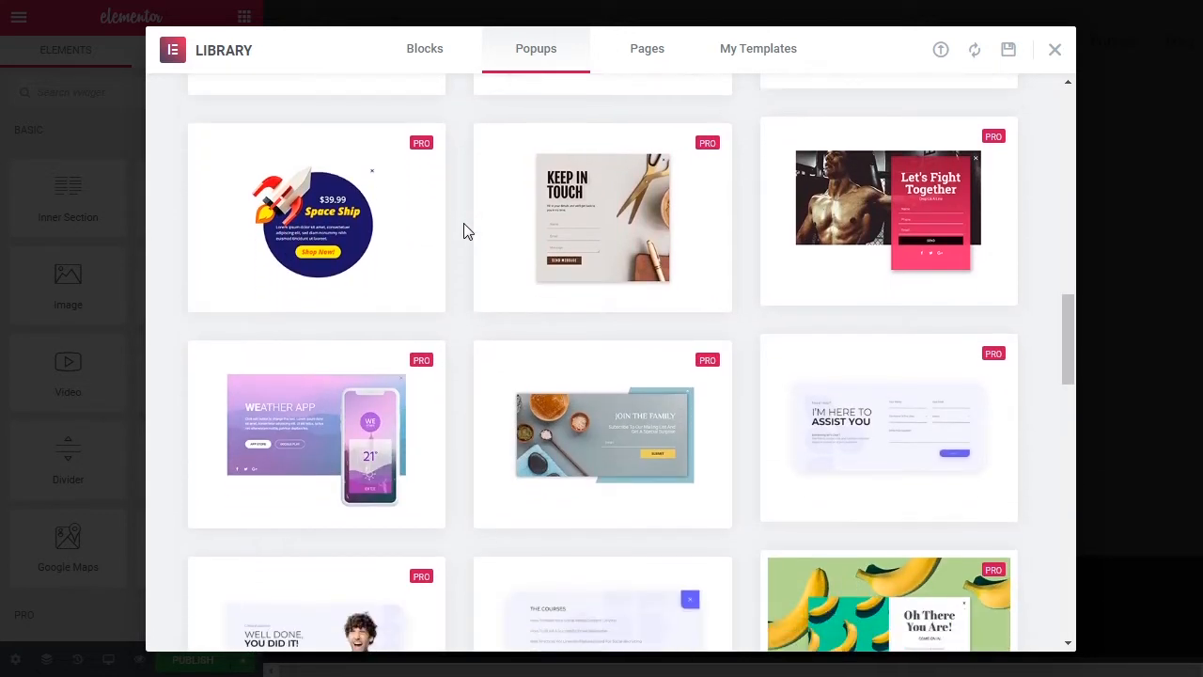
{"action": "scroll", "coordinate": [464, 223], "scroll_direction": "down", "scroll_amount": 2}
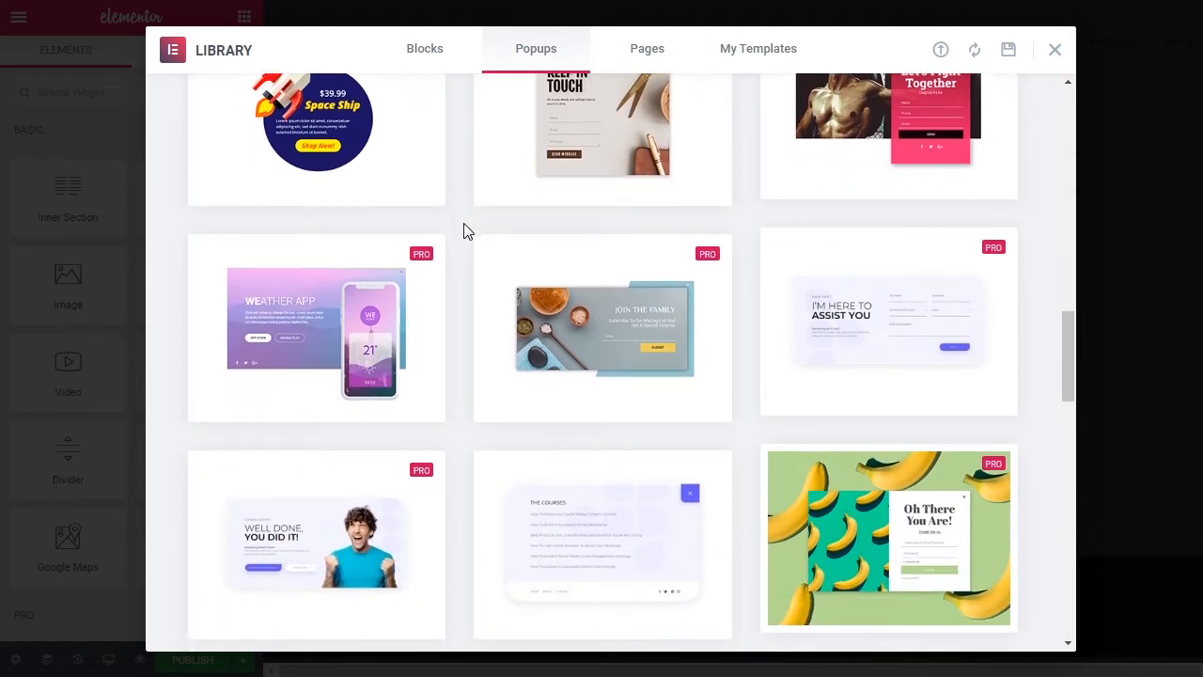
{"action": "scroll", "coordinate": [463, 223], "scroll_direction": "down", "scroll_amount": 2}
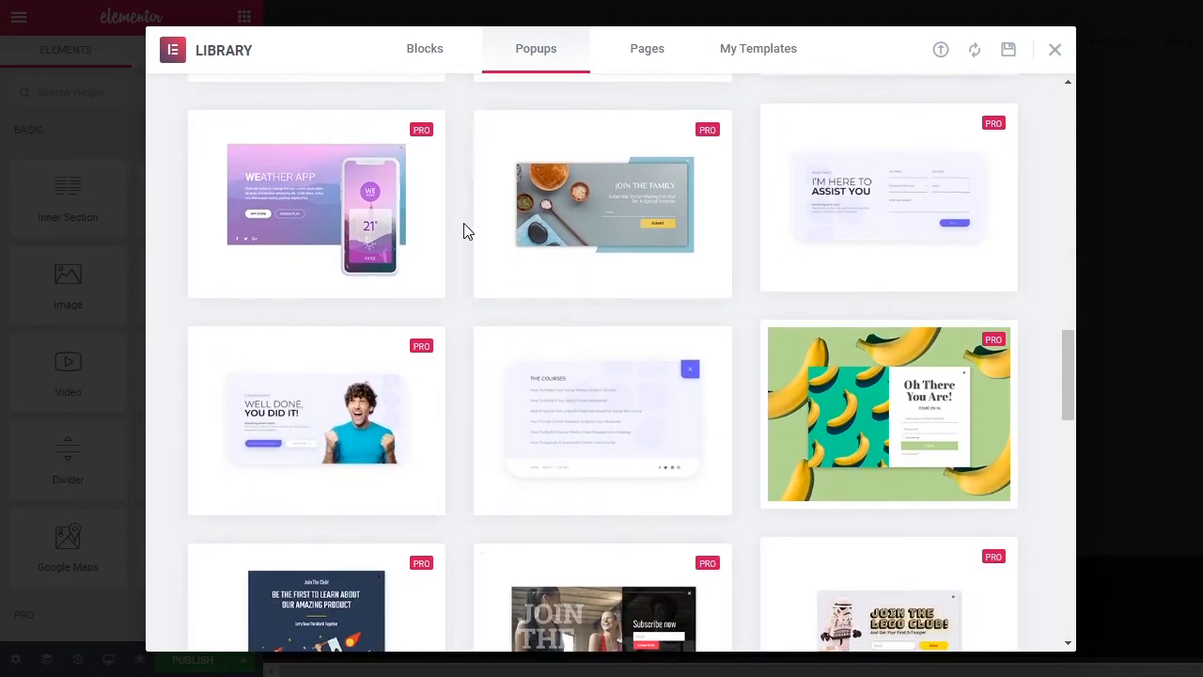
{"action": "scroll", "coordinate": [463, 223], "scroll_direction": "down", "scroll_amount": 2}
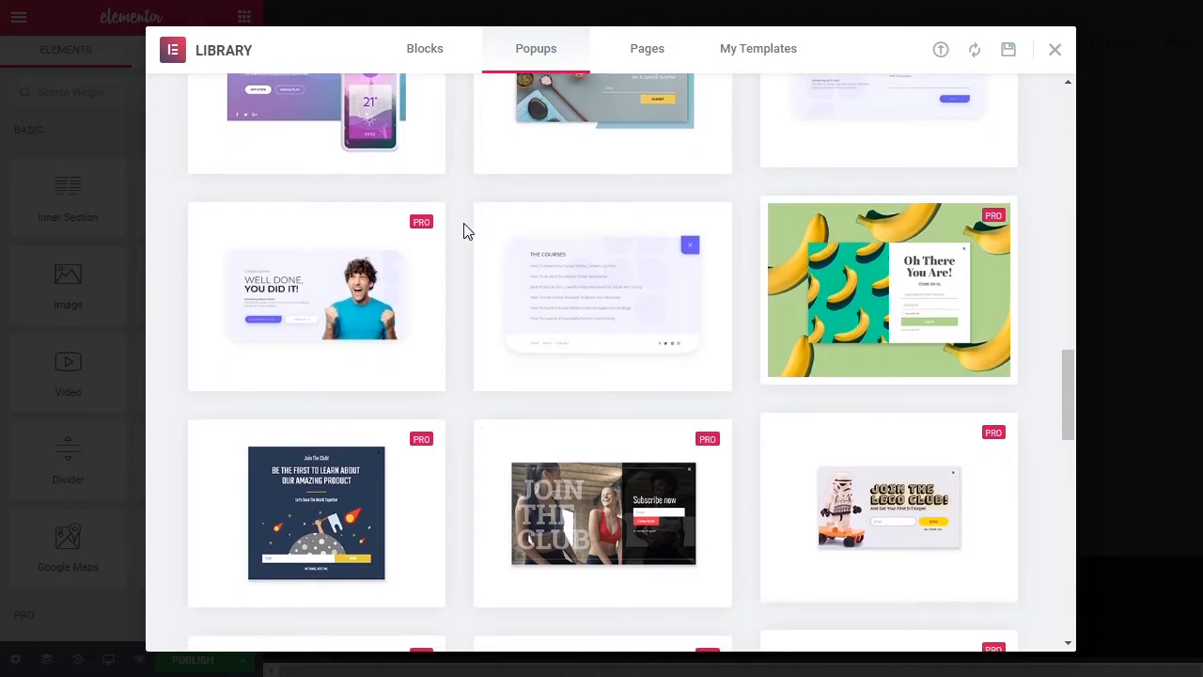
{"action": "scroll", "coordinate": [463, 231], "scroll_direction": "down", "scroll_amount": 3}
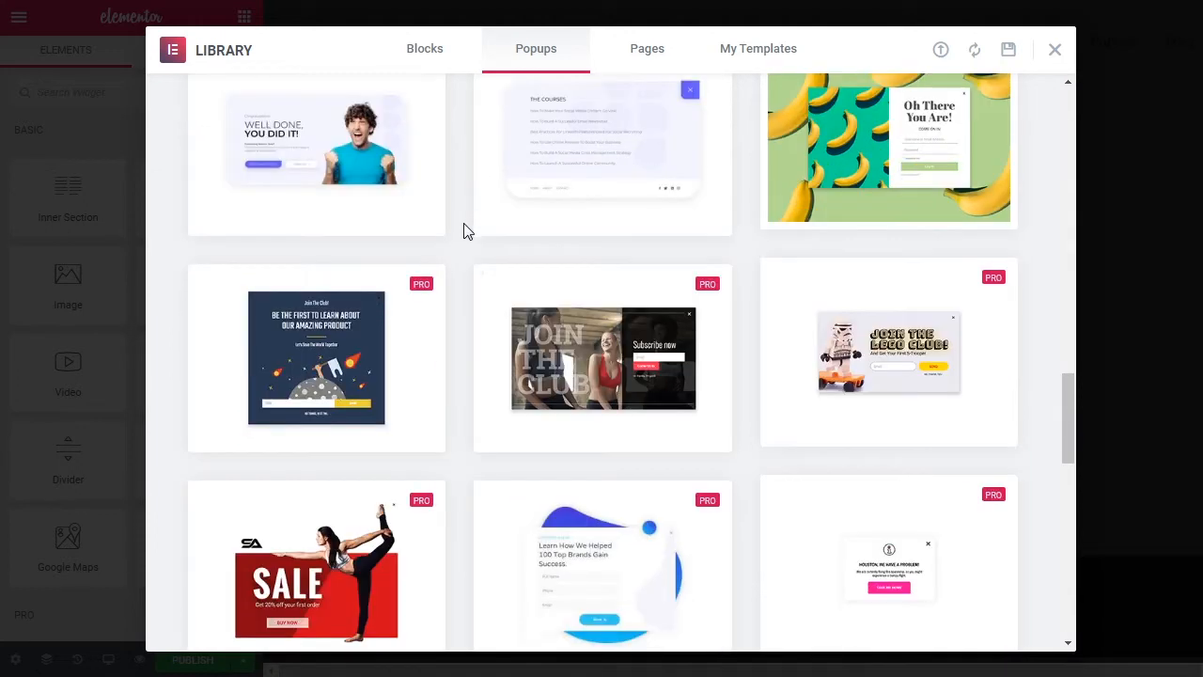
{"action": "scroll", "coordinate": [464, 231], "scroll_direction": "down", "scroll_amount": 1}
Step: Preview the "Join The Club" popup design with the "Subscribe now" form and insert it into the template
{"action": "mouse_move", "coordinate": [583, 296]}
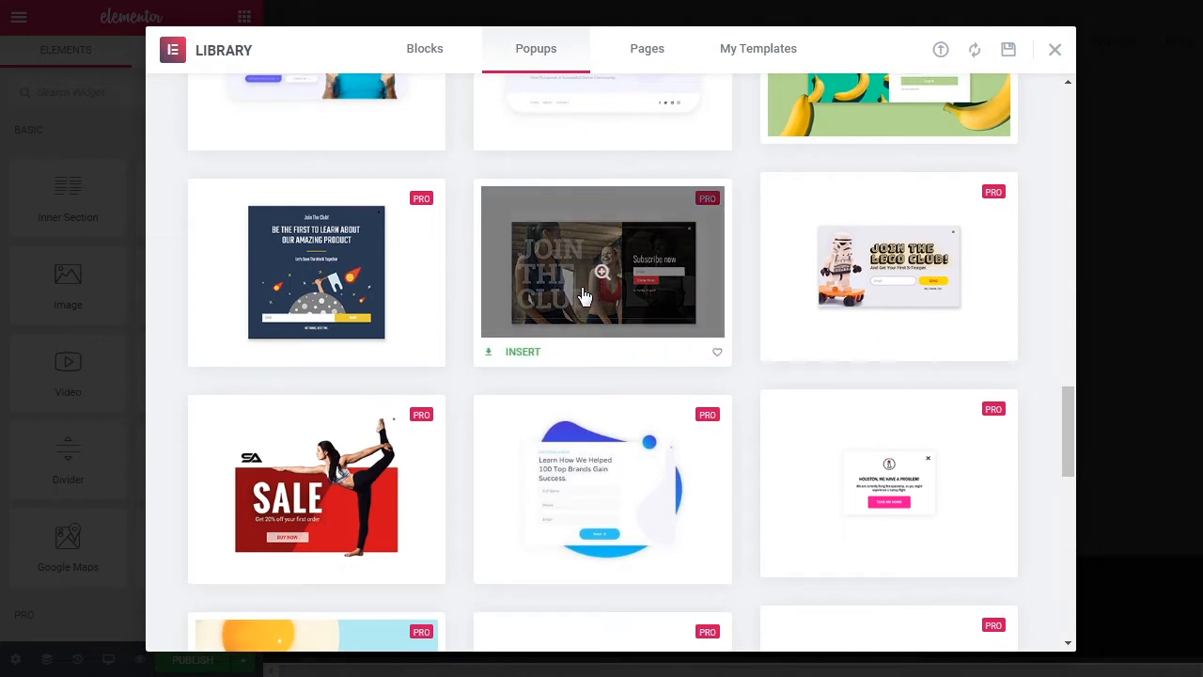
{"action": "left_click", "coordinate": [577, 307]}
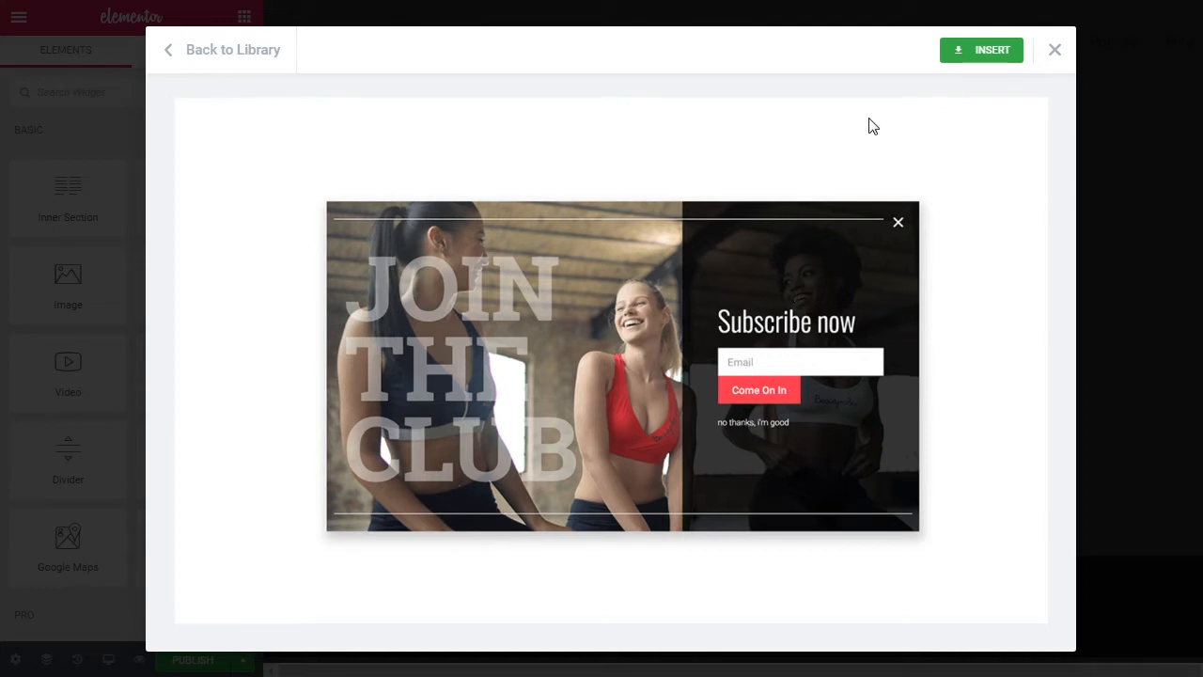
{"action": "left_click", "coordinate": [971, 56]}
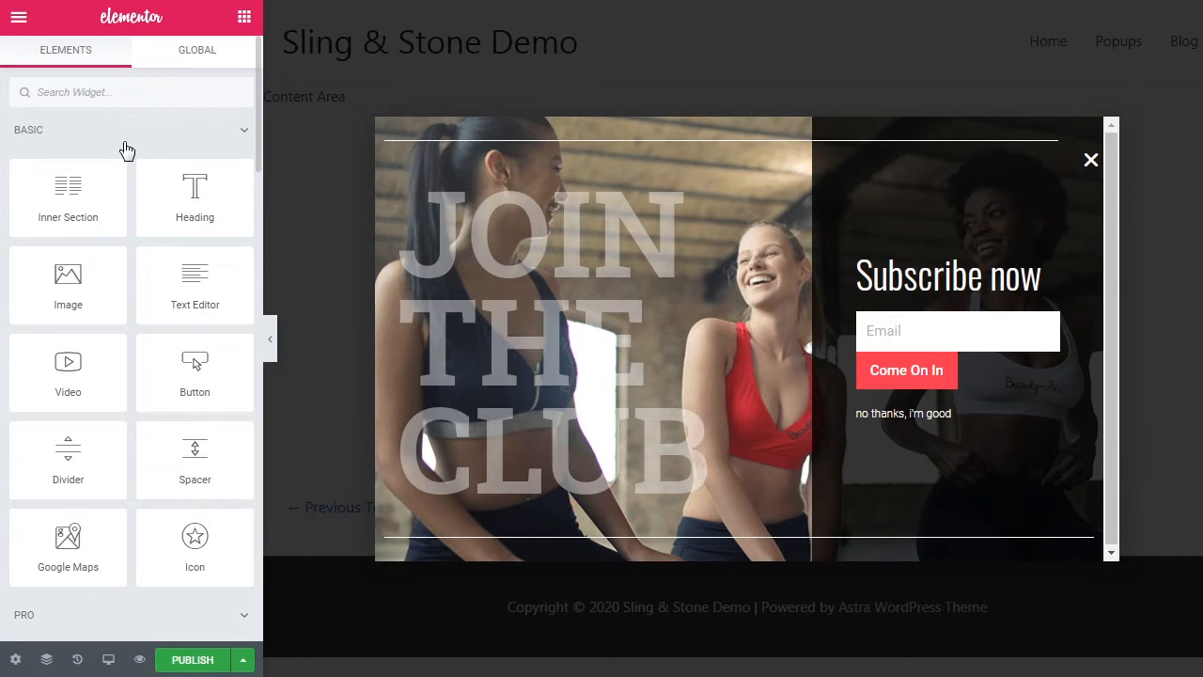
Step: Examine the available Basic, Pro and General widgets down to the end of the list, then return to its start
{"action": "scroll", "coordinate": [133, 271], "scroll_direction": "down", "scroll_amount": 3}
{"action": "scroll", "coordinate": [134, 272], "scroll_direction": "down", "scroll_amount": 4}
{"action": "scroll", "coordinate": [133, 272], "scroll_direction": "down", "scroll_amount": 3}
{"action": "scroll", "coordinate": [133, 275], "scroll_direction": "down", "scroll_amount": 3}
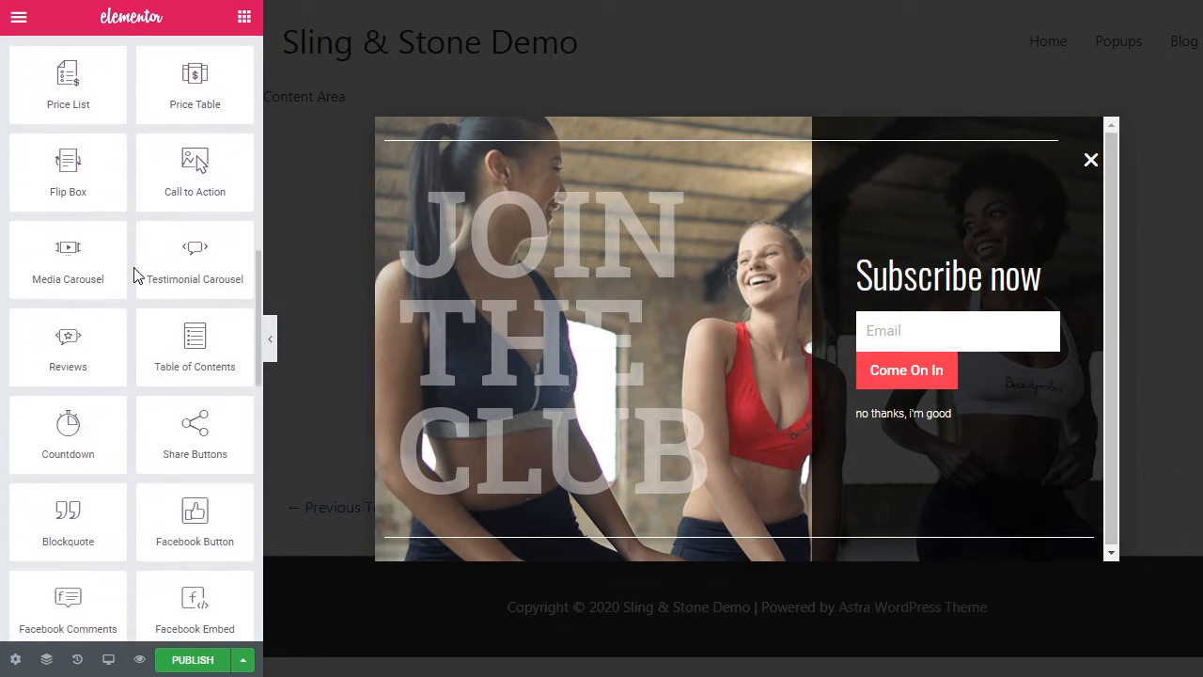
{"action": "scroll", "coordinate": [133, 275], "scroll_direction": "down", "scroll_amount": 3}
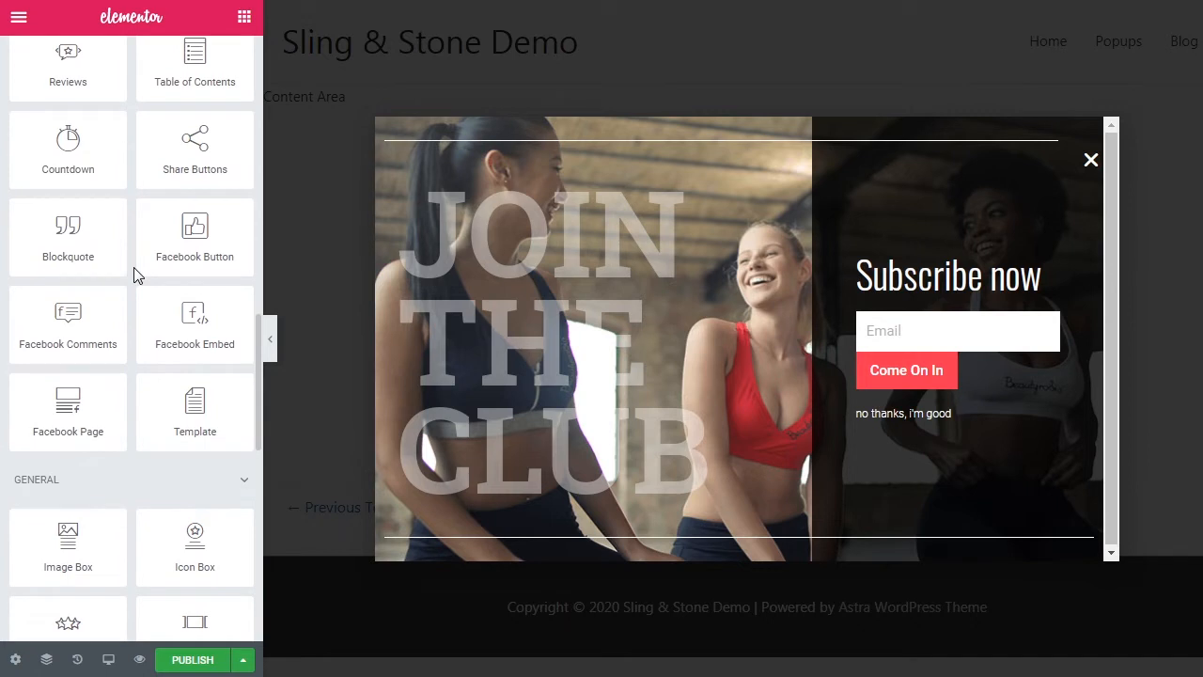
{"action": "scroll", "coordinate": [136, 274], "scroll_direction": "down", "scroll_amount": 1}
{"action": "scroll", "coordinate": [137, 275], "scroll_direction": "down", "scroll_amount": 3}
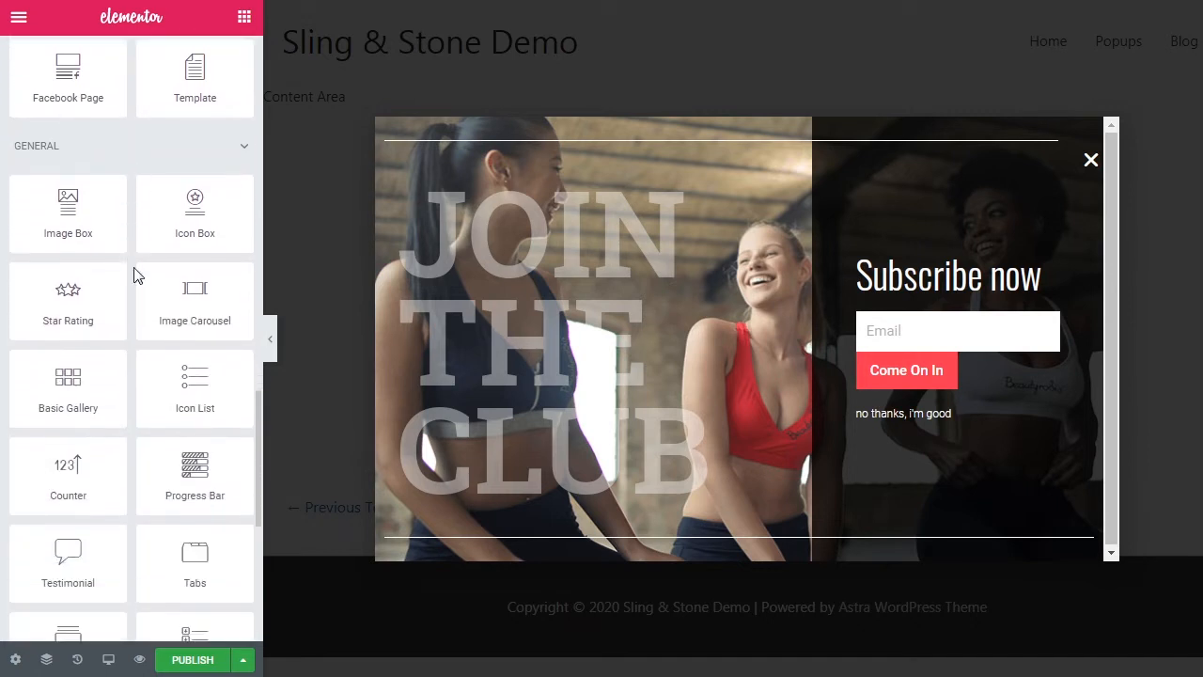
{"action": "scroll", "coordinate": [134, 275], "scroll_direction": "down", "scroll_amount": 4}
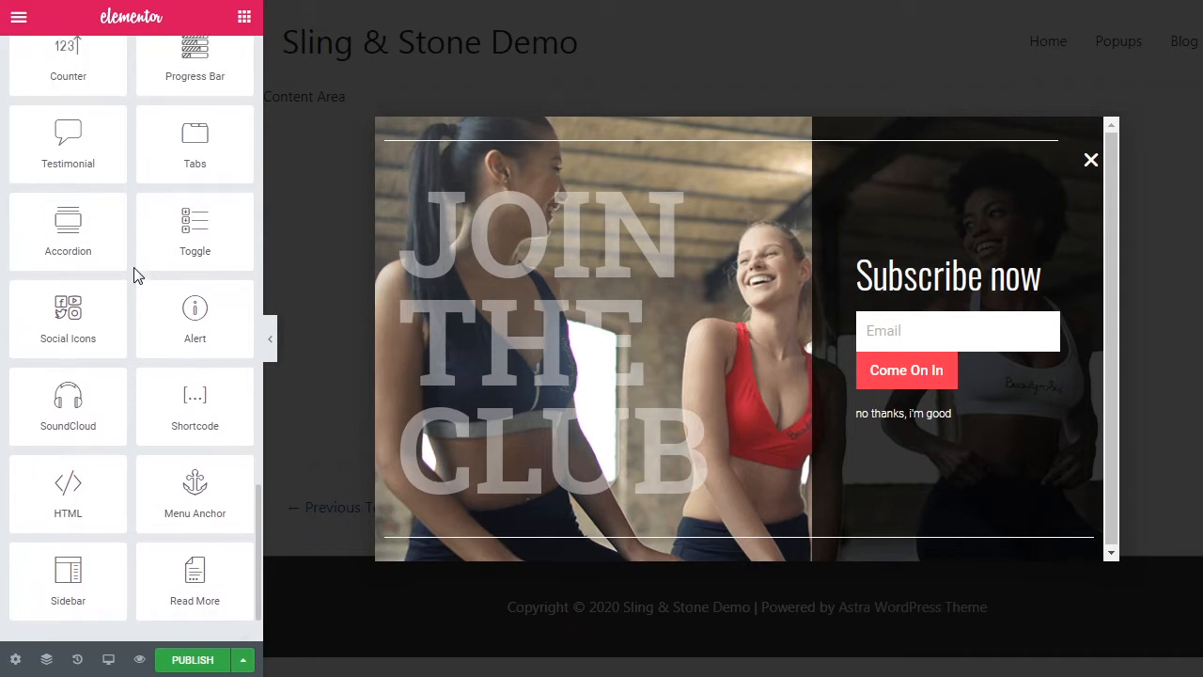
{"action": "scroll", "coordinate": [135, 275], "scroll_direction": "up", "scroll_amount": 7}
{"action": "scroll", "coordinate": [135, 274], "scroll_direction": "up", "scroll_amount": 6}
{"action": "scroll", "coordinate": [133, 274], "scroll_direction": "up", "scroll_amount": 7}
{"action": "scroll", "coordinate": [133, 274], "scroll_direction": "up", "scroll_amount": 4}
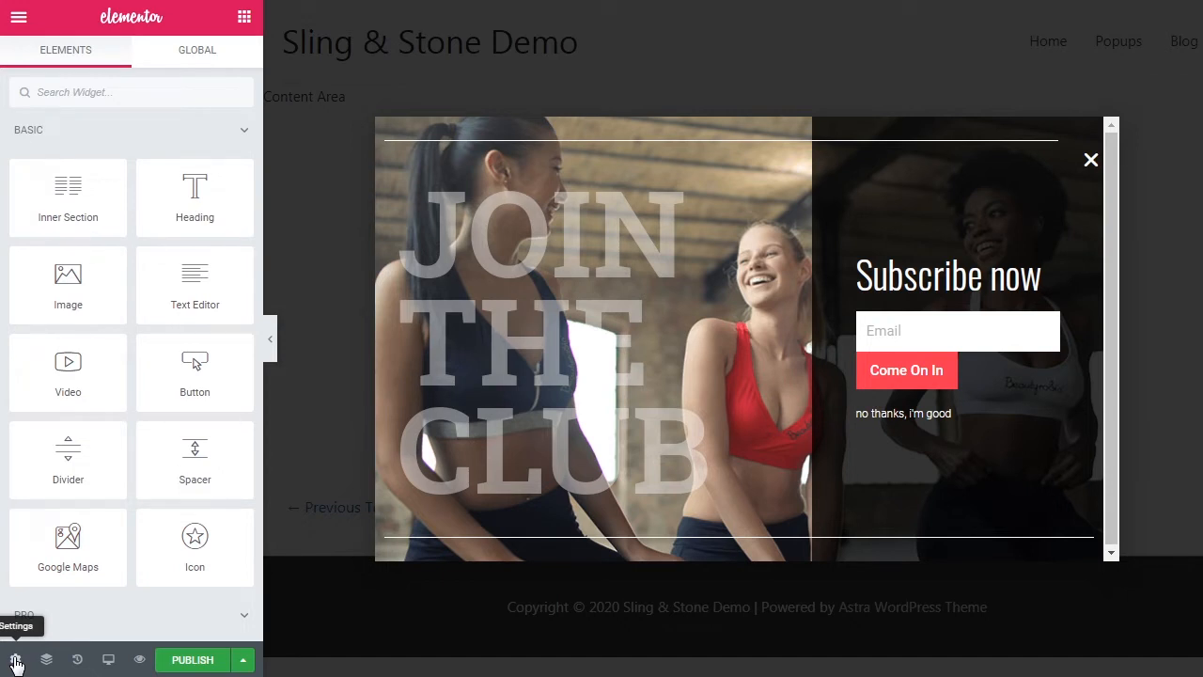
Step: Open the popup settings, switch the width unit to VW and widen the popup to 100
{"action": "left_click", "coordinate": [15, 661]}
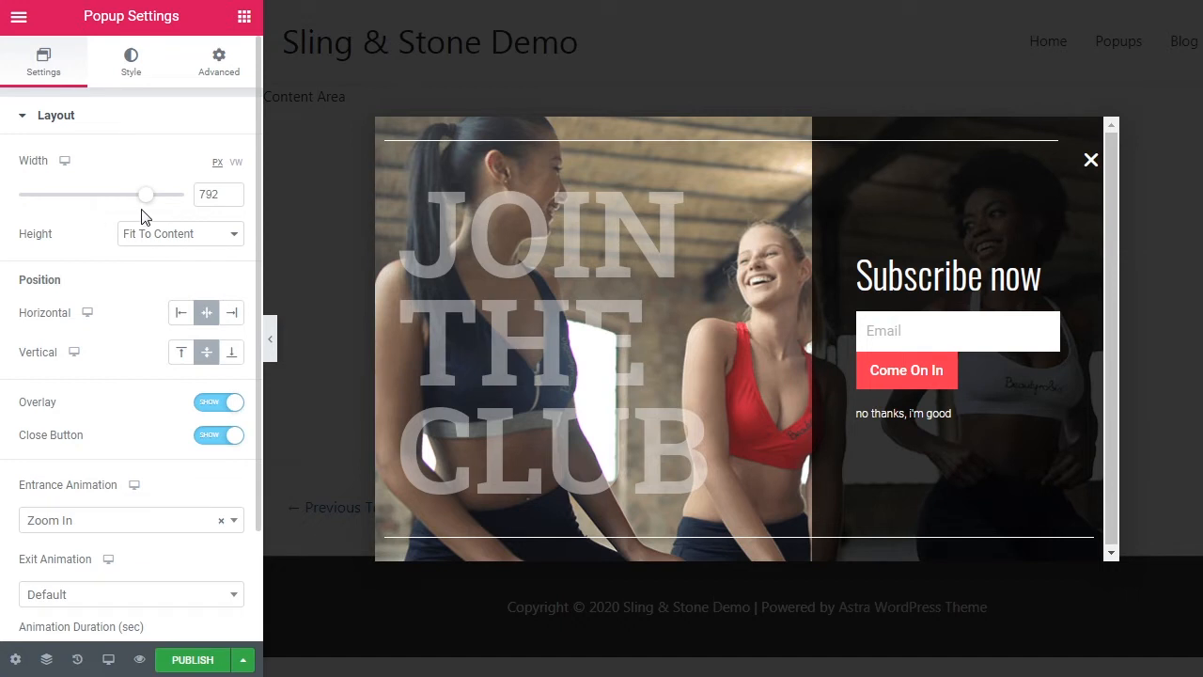
{"action": "left_click", "coordinate": [235, 163]}
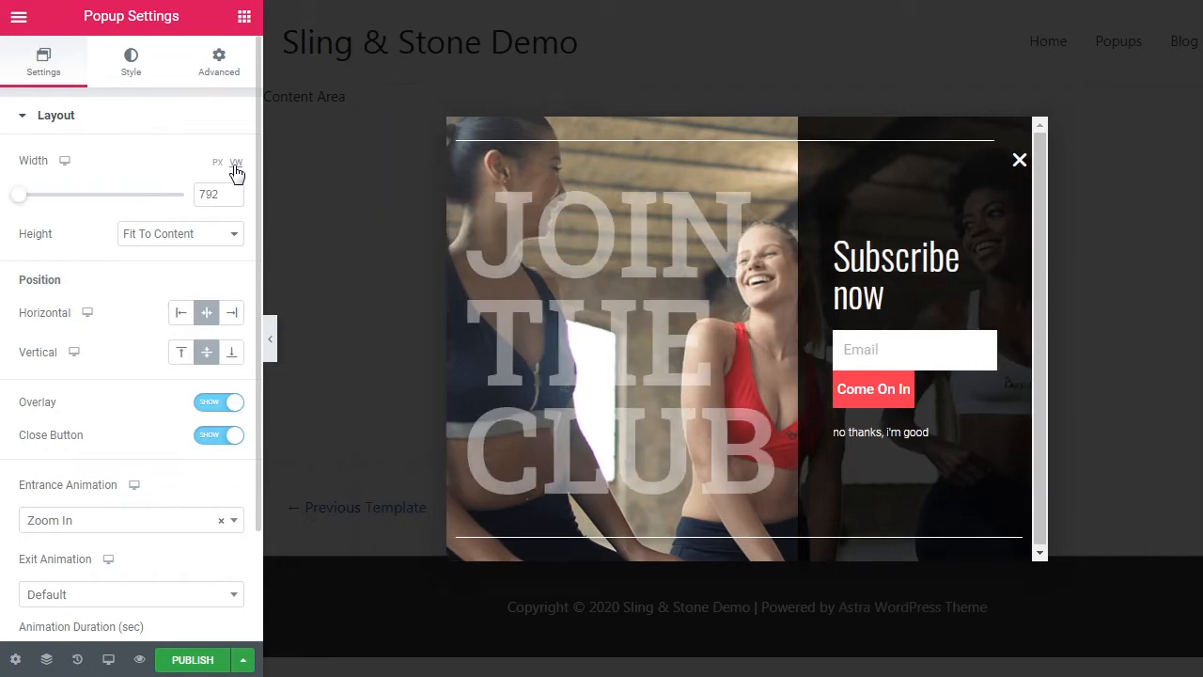
{"action": "left_click", "coordinate": [19, 203]}
{"action": "left_click_drag", "start_coordinate": [19, 203], "coordinate": [189, 205]}
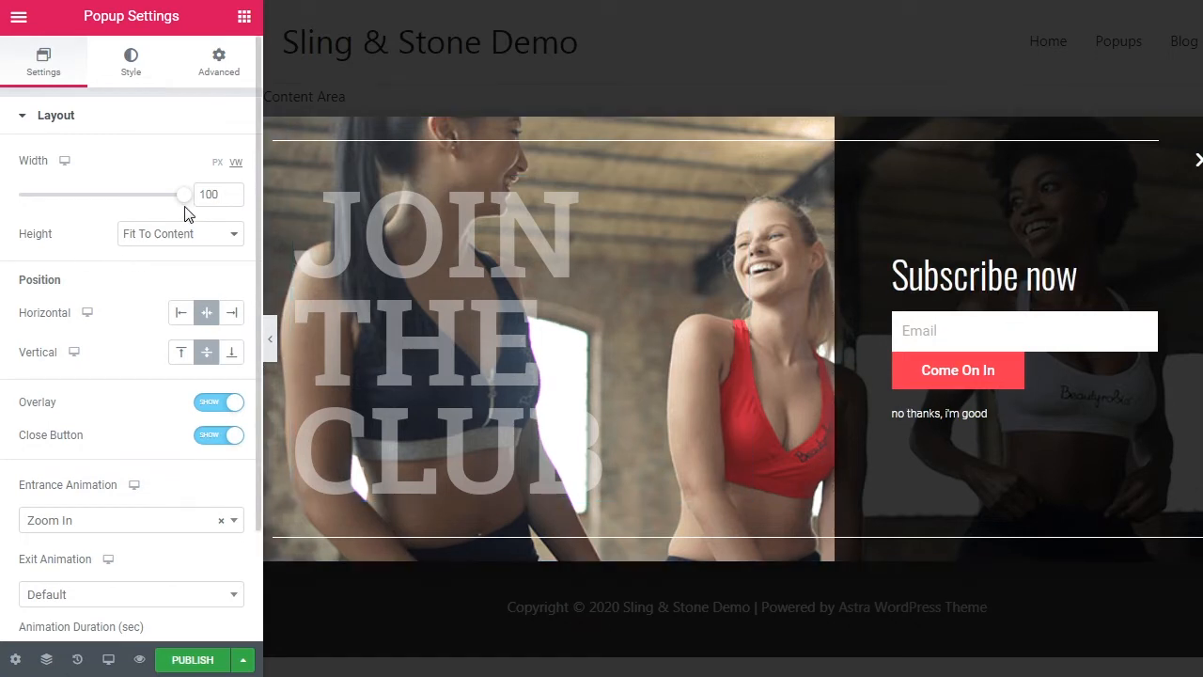
Step: Reduce the popup width to 50 VW
{"action": "left_click_drag", "start_coordinate": [182, 199], "coordinate": [104, 198]}
{"action": "left_click_drag", "start_coordinate": [218, 194], "coordinate": [183, 202]}
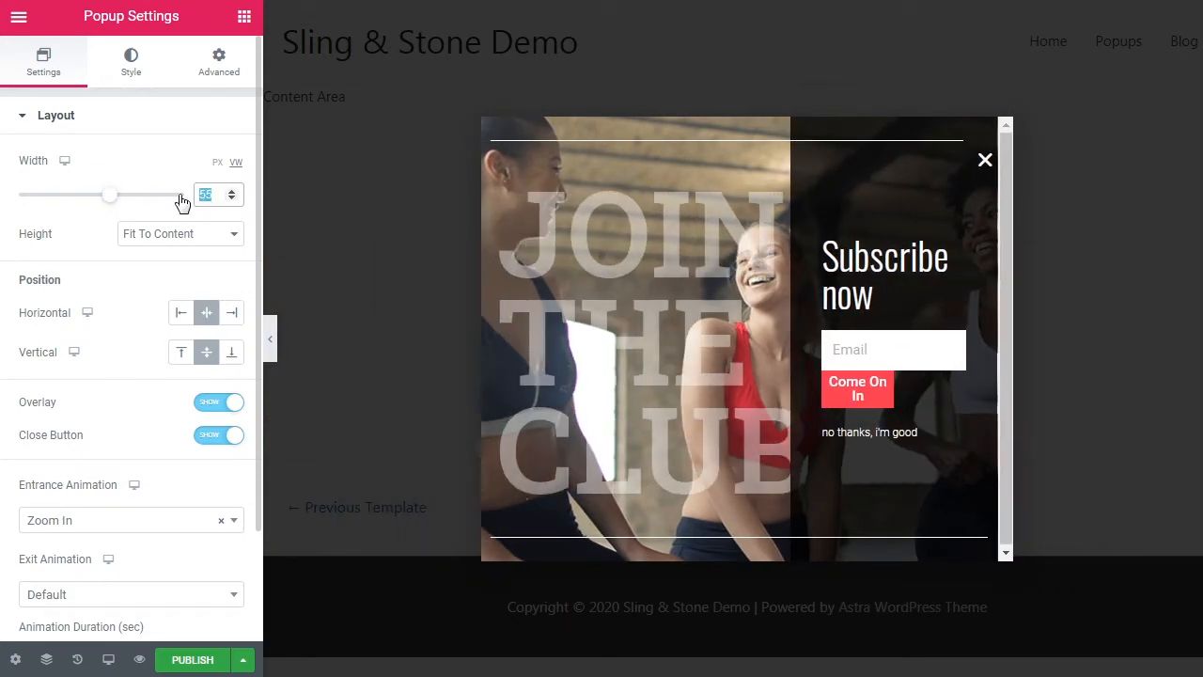
{"action": "type", "text": "50"}
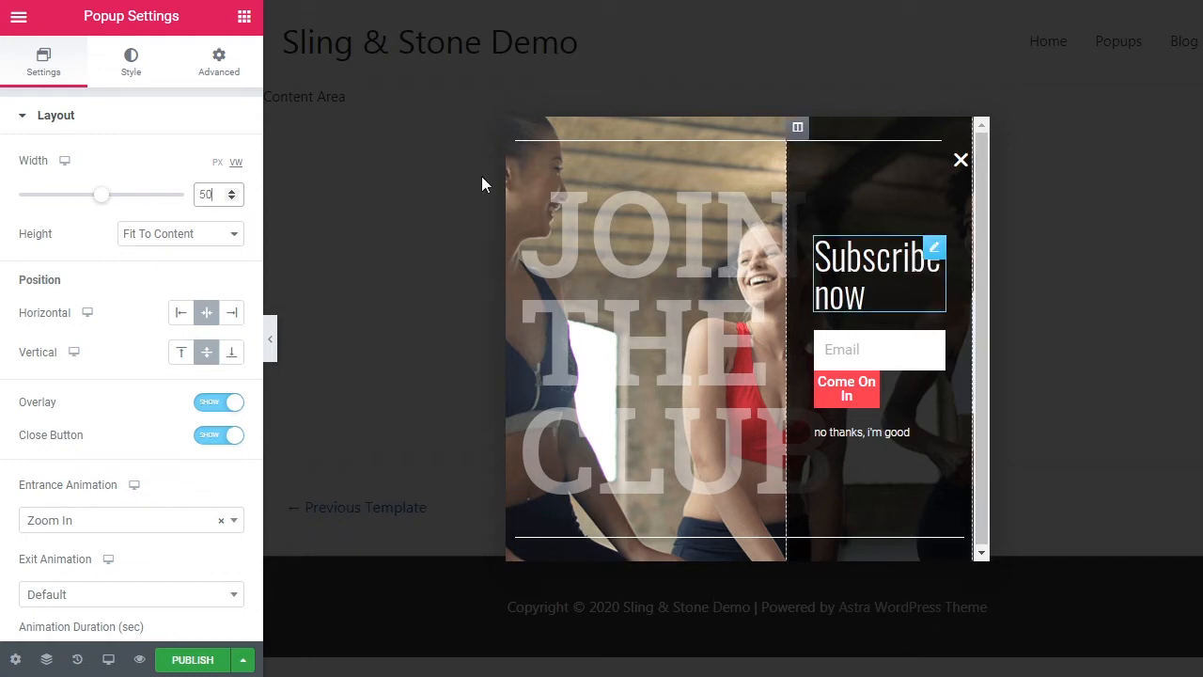
Step: Switch the width unit back to PX and set the popup width to about 785
{"action": "left_click", "coordinate": [217, 164]}
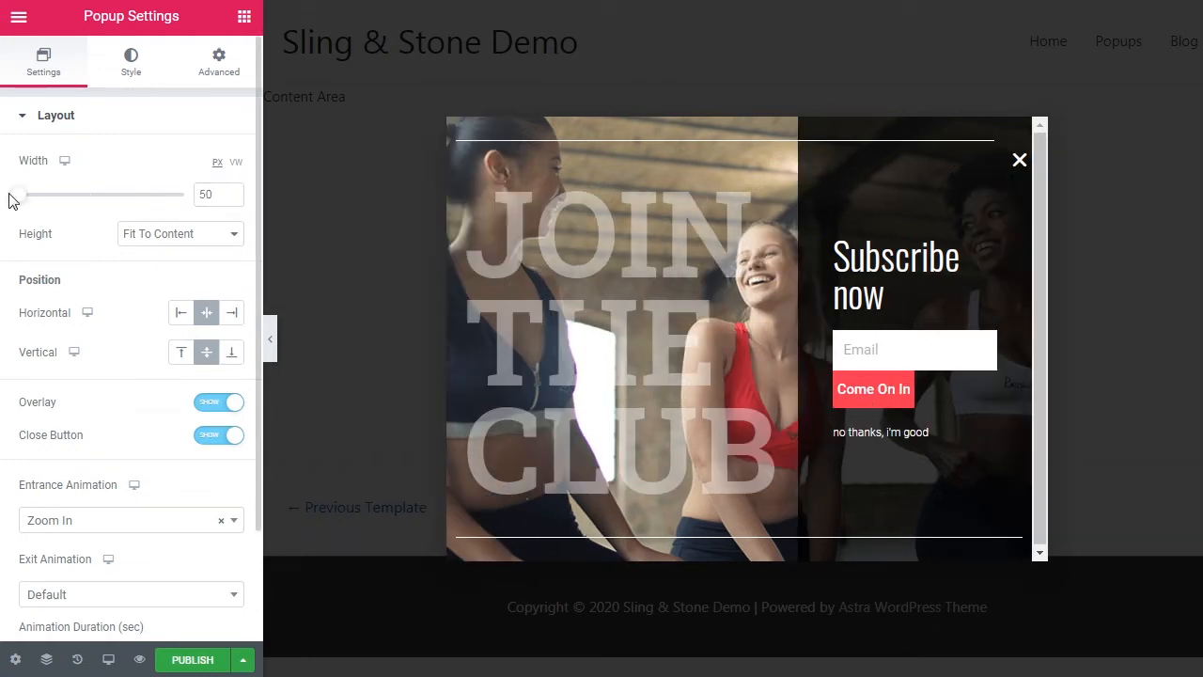
{"action": "left_click_drag", "start_coordinate": [16, 201], "coordinate": [147, 204]}
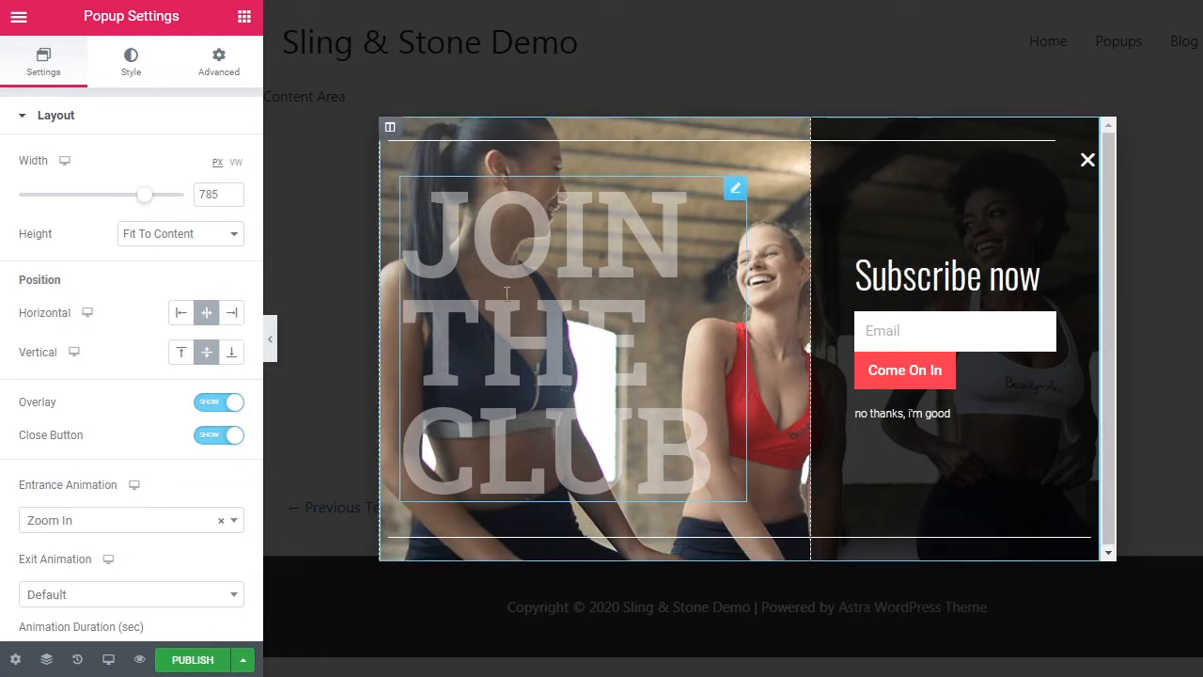
Step: Try the Fit To Screen and Custom height options for the popup, then set the height back to Fit To Content
{"action": "left_click", "coordinate": [226, 235]}
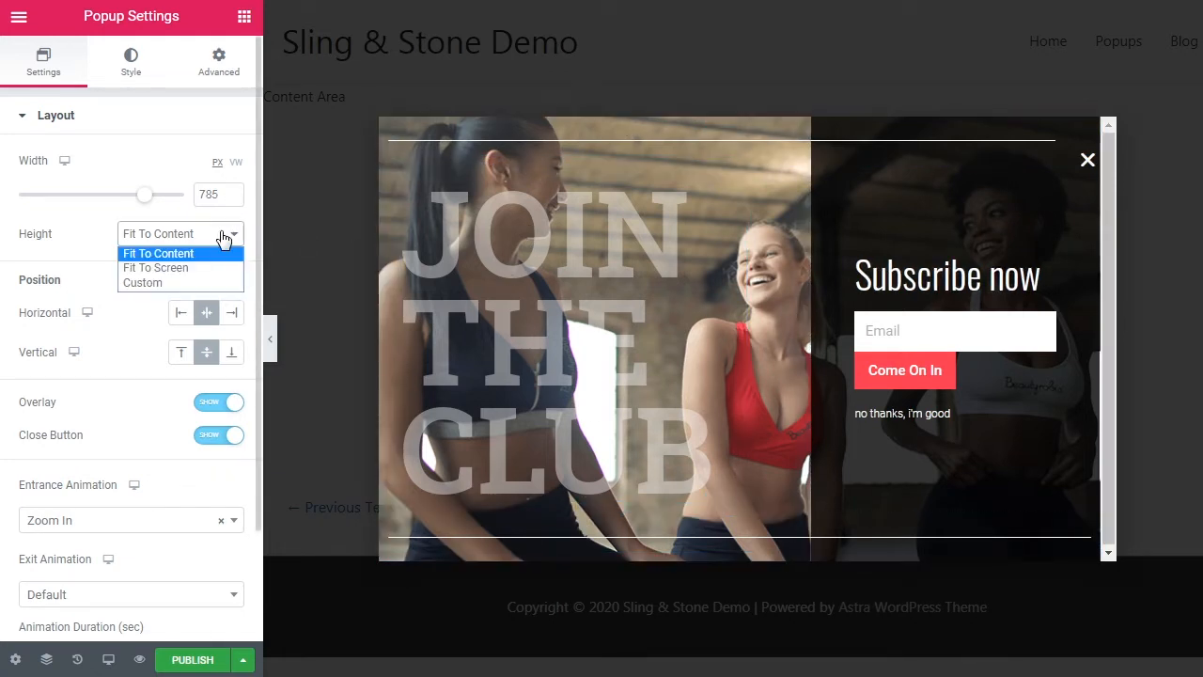
{"action": "left_click", "coordinate": [186, 268]}
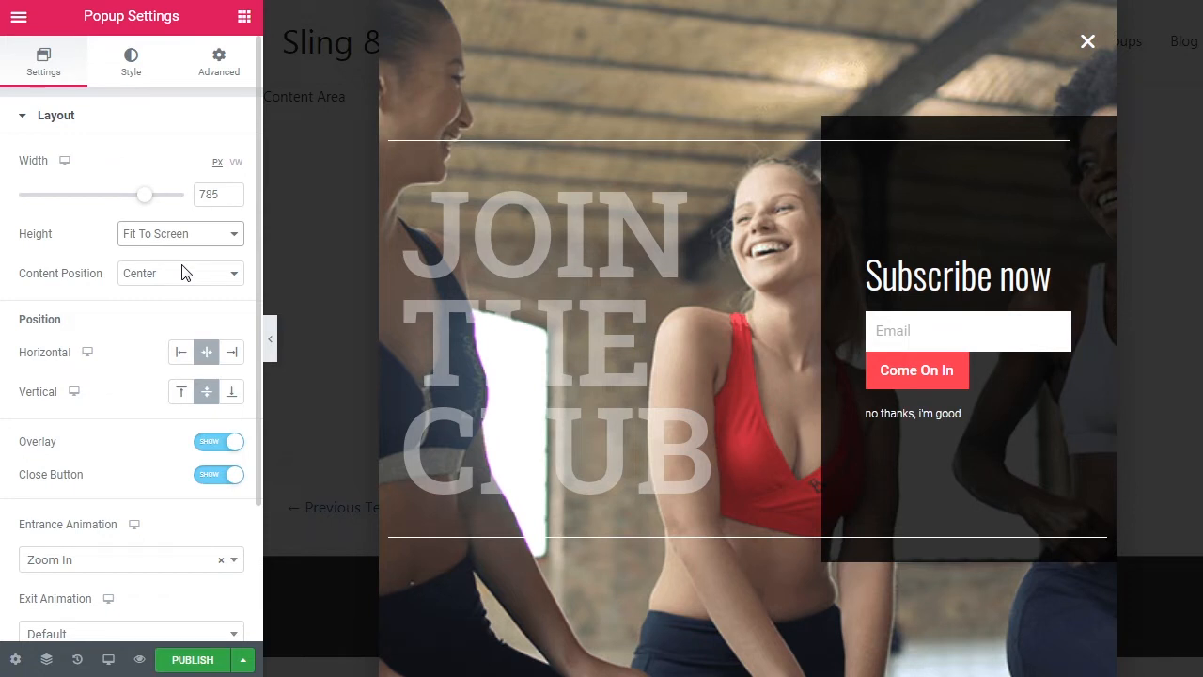
{"action": "left_click", "coordinate": [188, 237]}
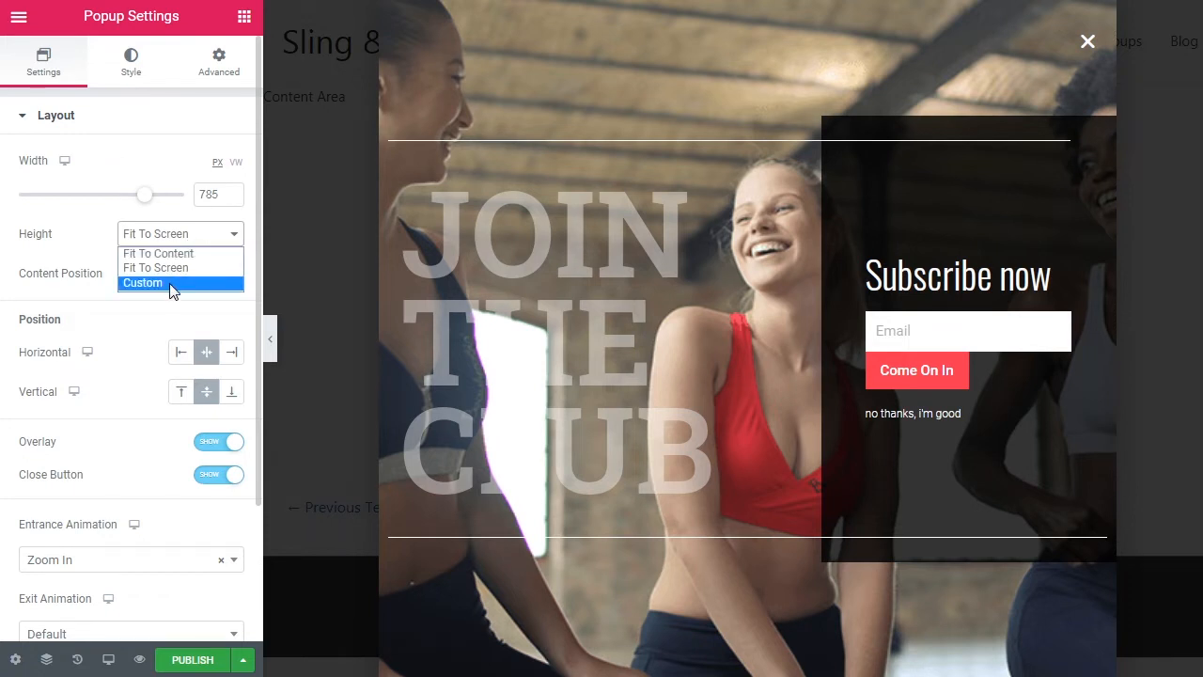
{"action": "left_click", "coordinate": [172, 283]}
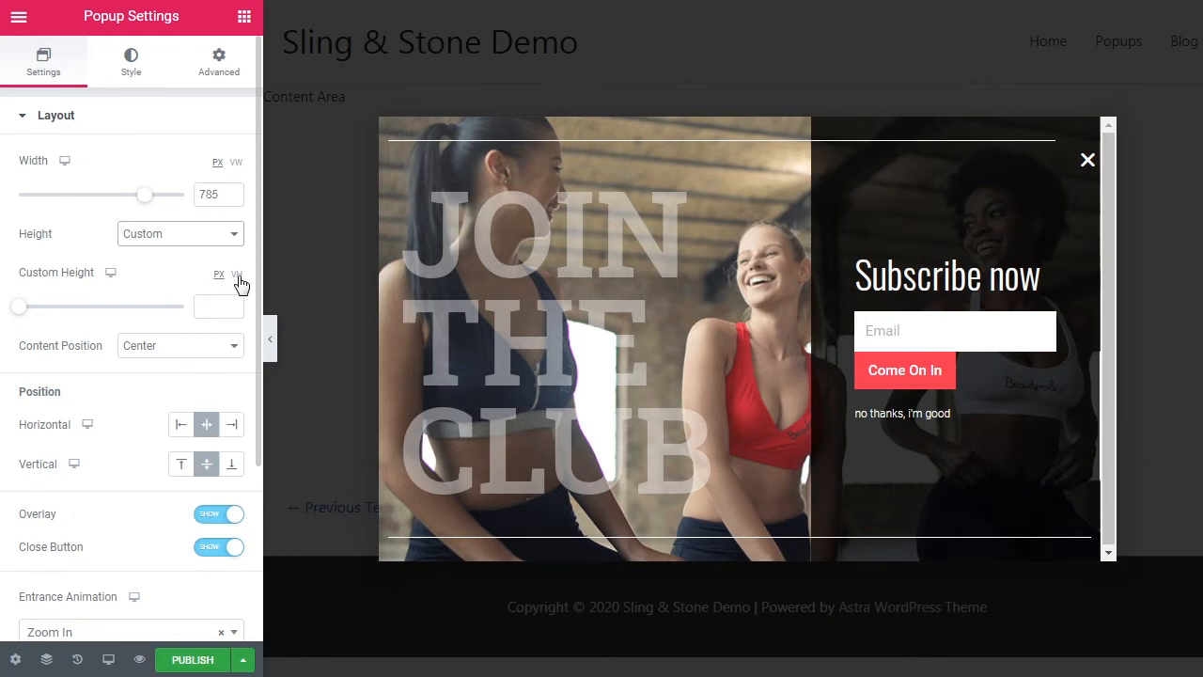
{"action": "left_click", "coordinate": [202, 237]}
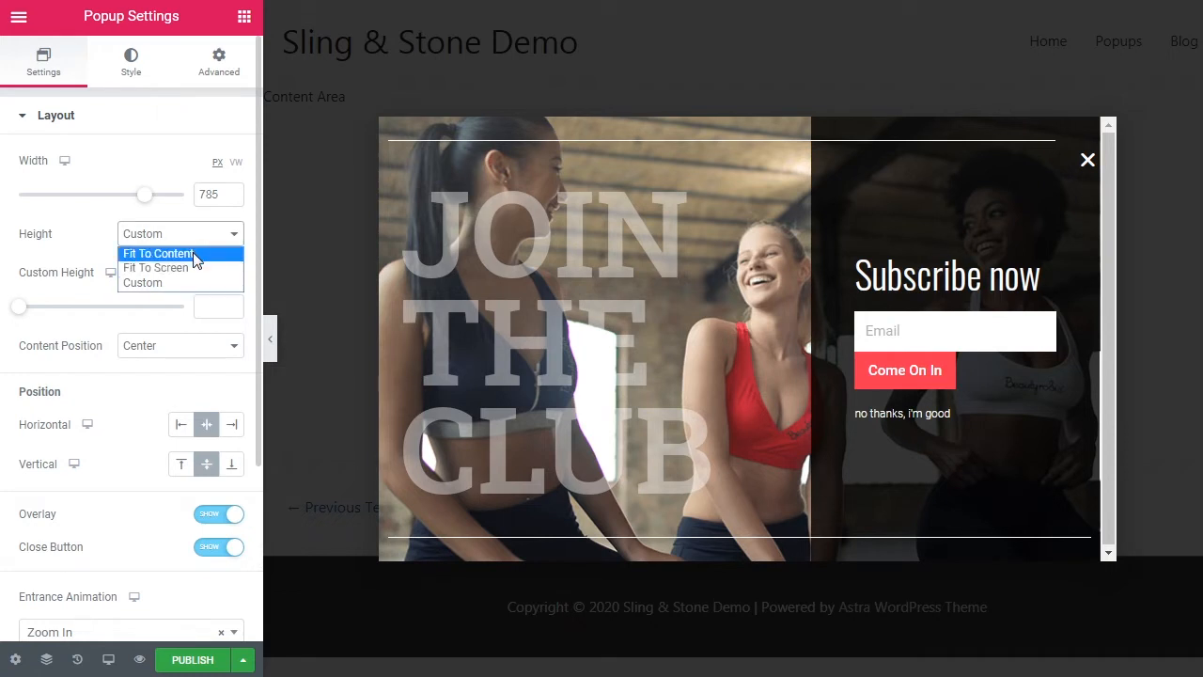
{"action": "left_click", "coordinate": [196, 256]}
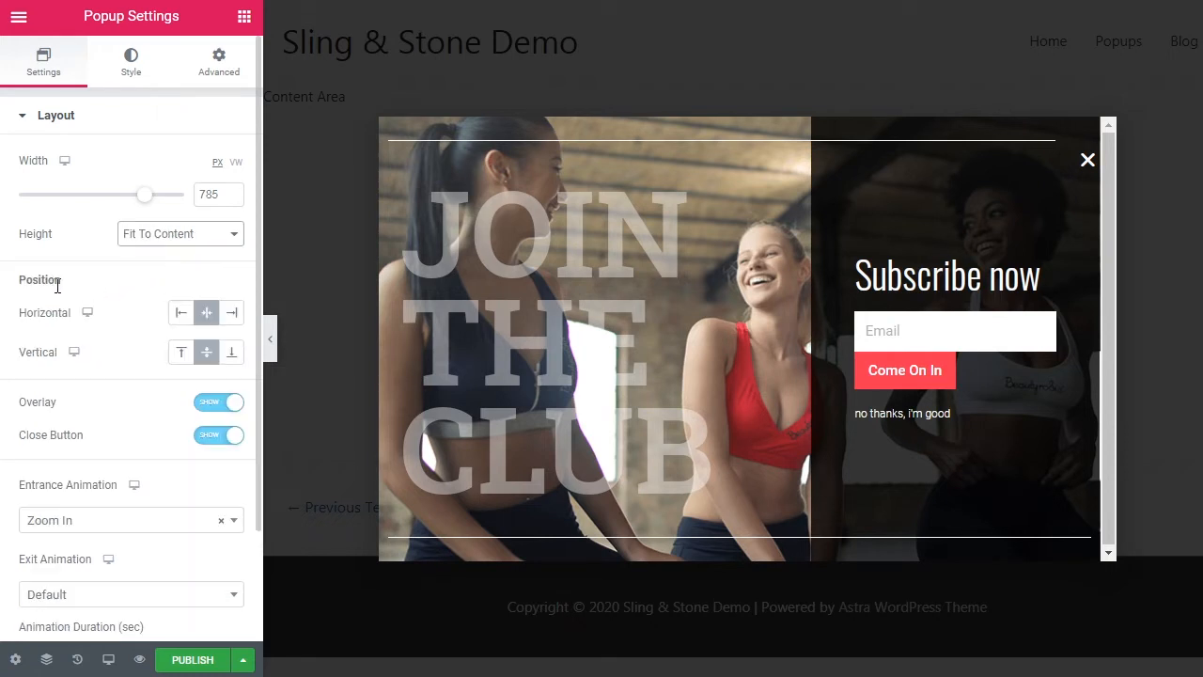
Step: Try the left and right horizontal positions for the popup, then set it back to Center
{"action": "left_click", "coordinate": [181, 316]}
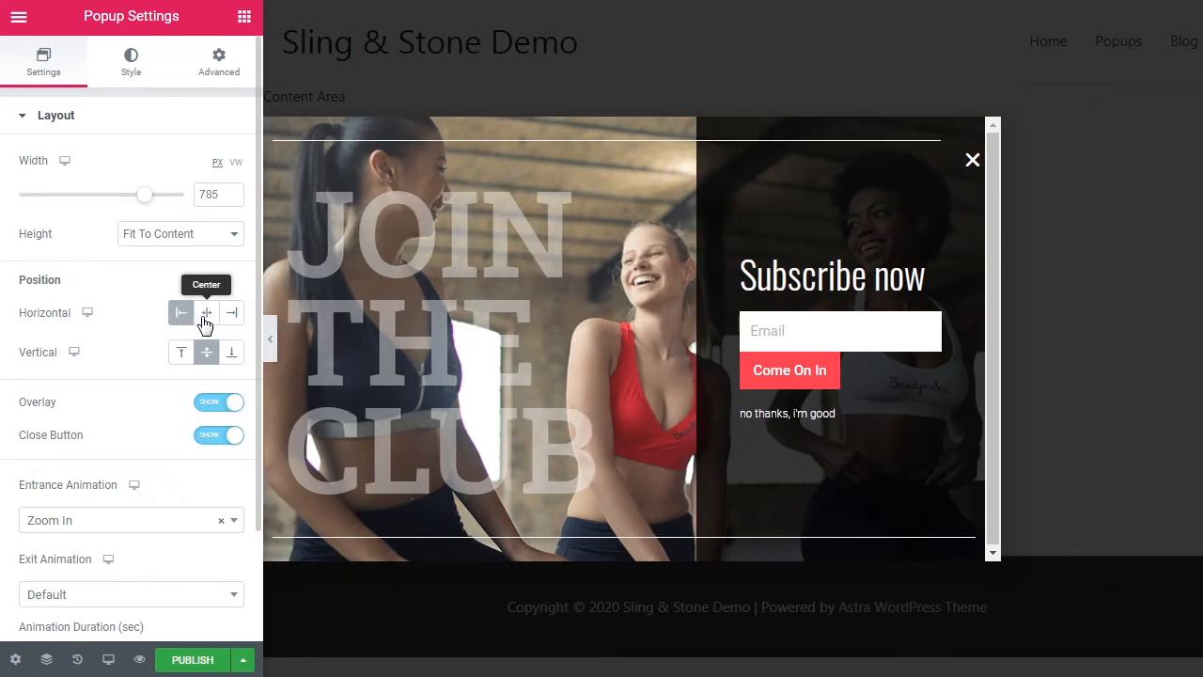
{"action": "left_click", "coordinate": [206, 314]}
{"action": "left_click", "coordinate": [234, 317]}
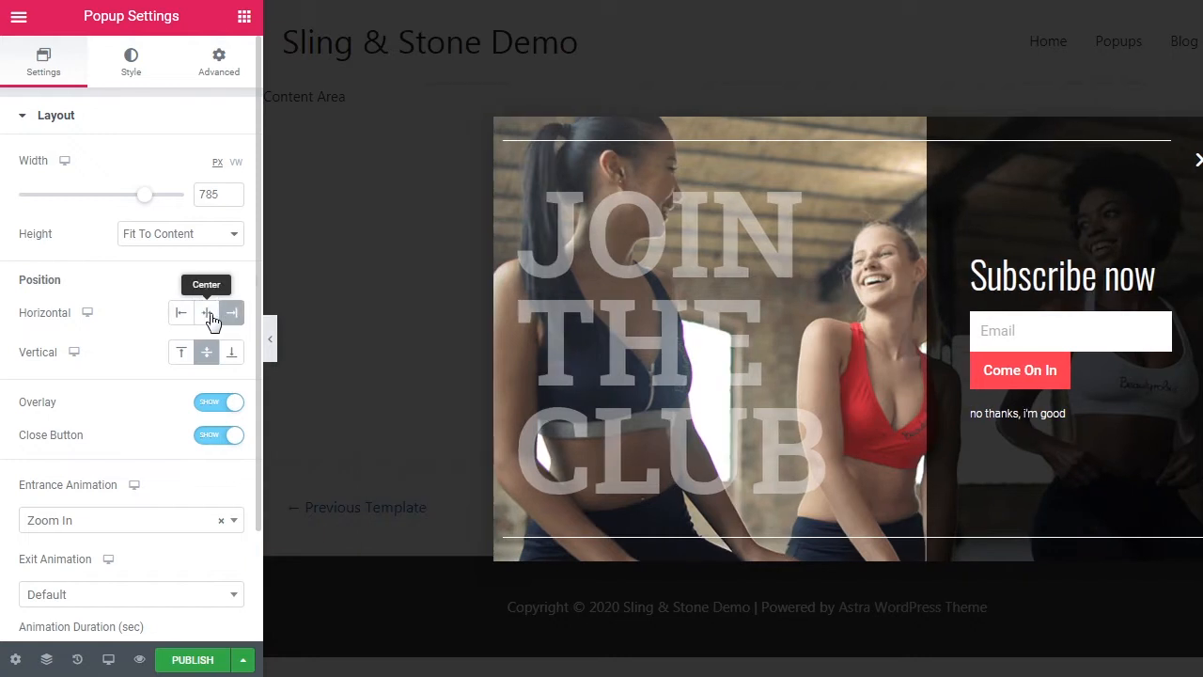
{"action": "left_click", "coordinate": [208, 315]}
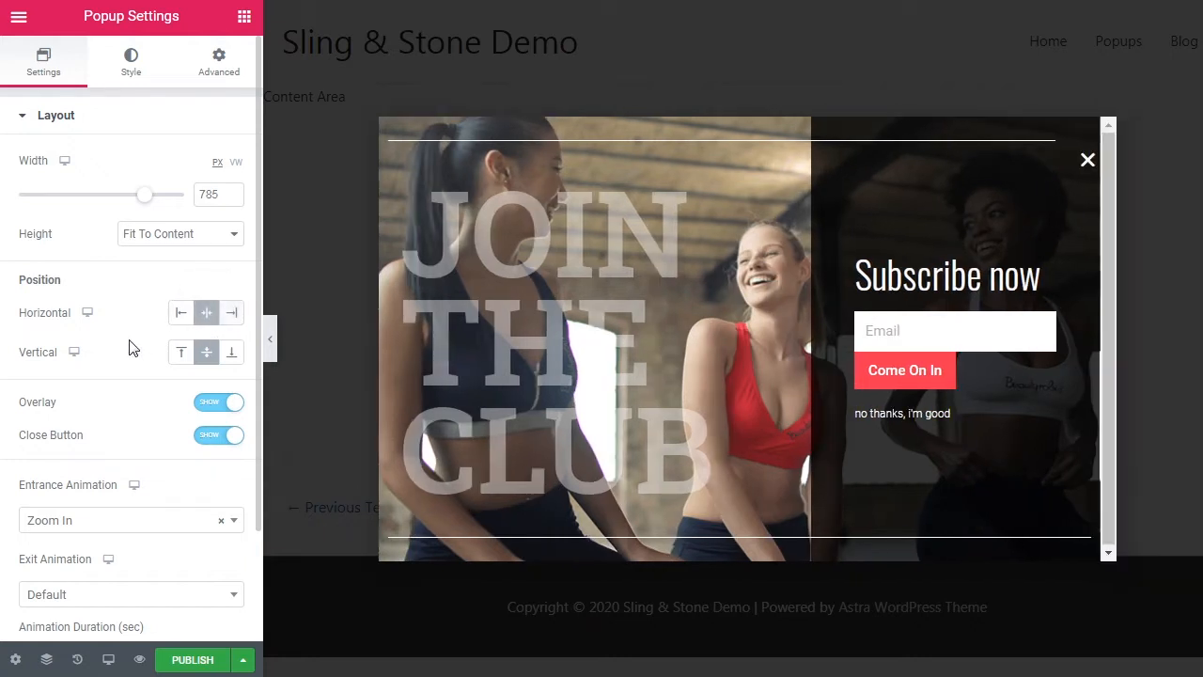
Step: Try the top and bottom vertical positions for the popup, then set it back to the middle
{"action": "left_click", "coordinate": [184, 361]}
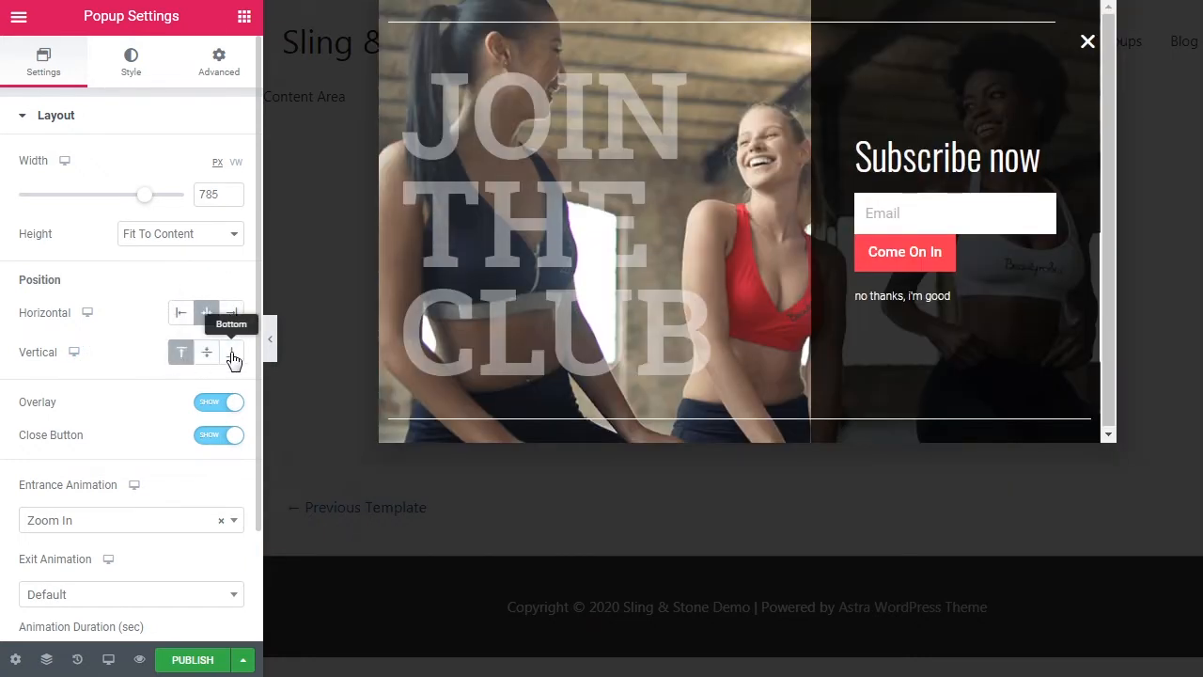
{"action": "left_click", "coordinate": [234, 358]}
{"action": "left_click", "coordinate": [210, 359]}
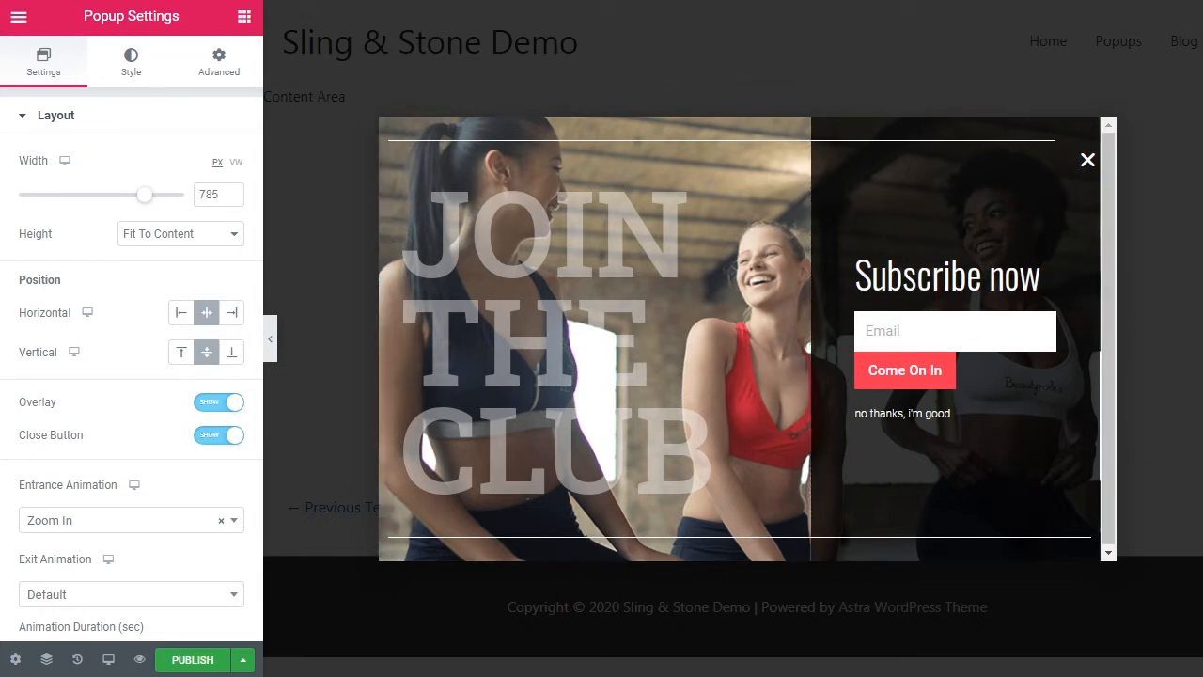
Step: Hide and show the popup's overlay again, then do the same with its close button
{"action": "left_click", "coordinate": [233, 411]}
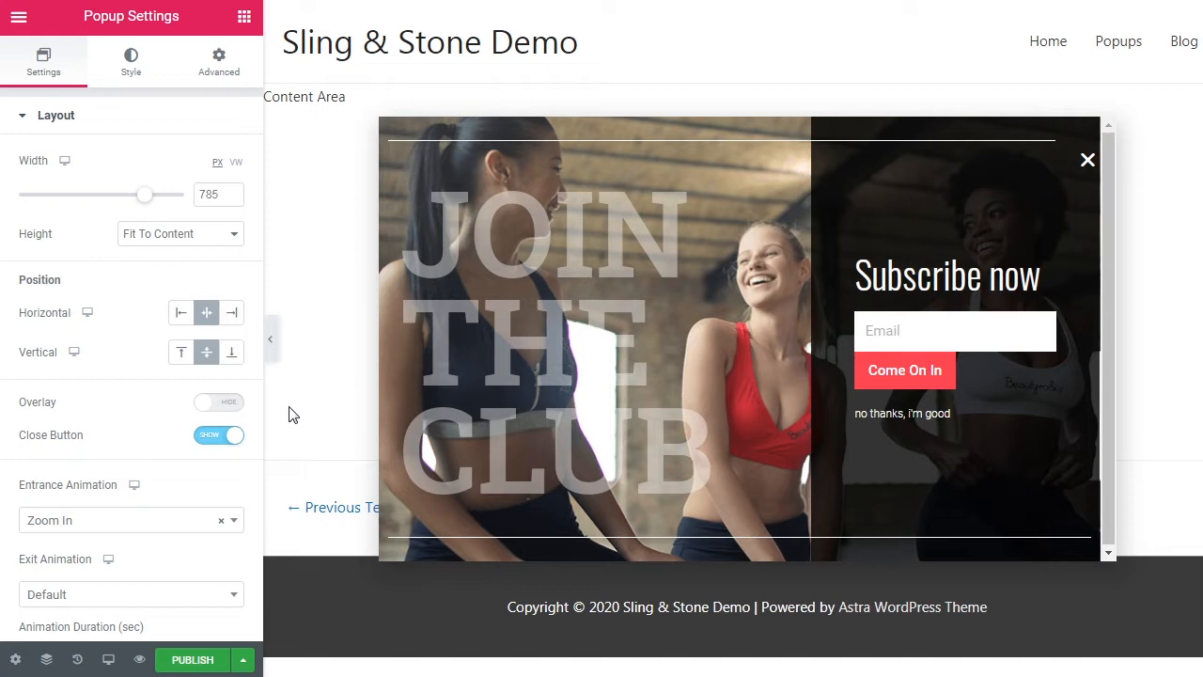
{"action": "left_click", "coordinate": [227, 405]}
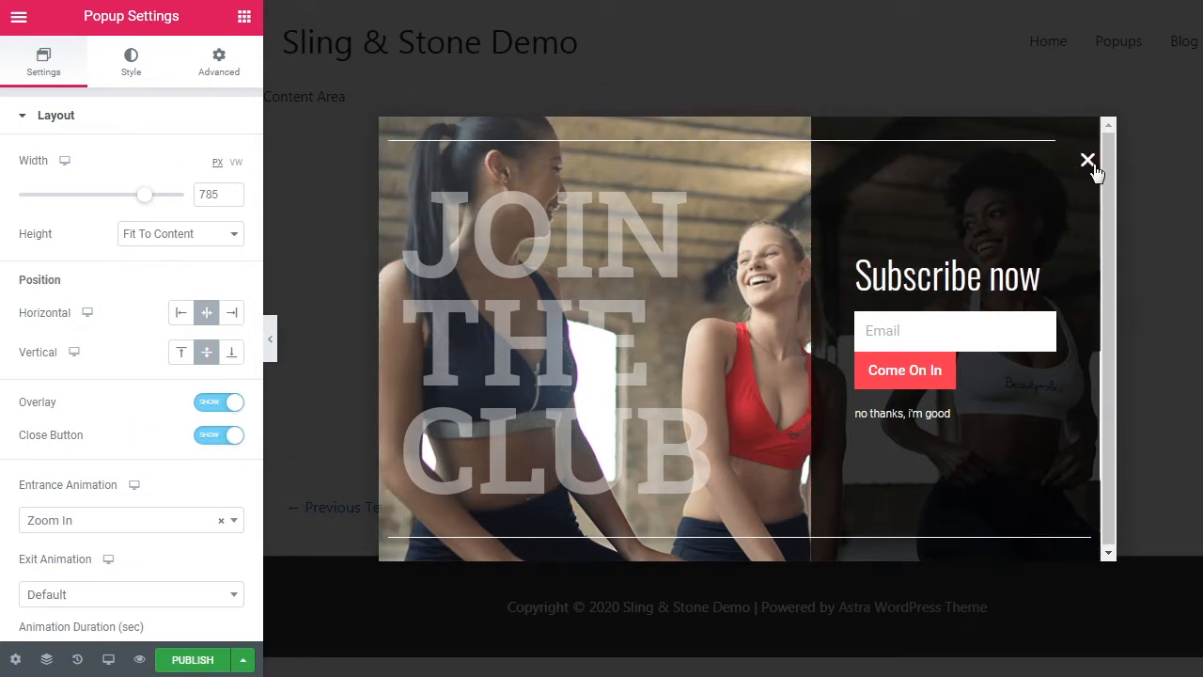
{"action": "left_click", "coordinate": [212, 446]}
{"action": "left_click", "coordinate": [213, 441]}
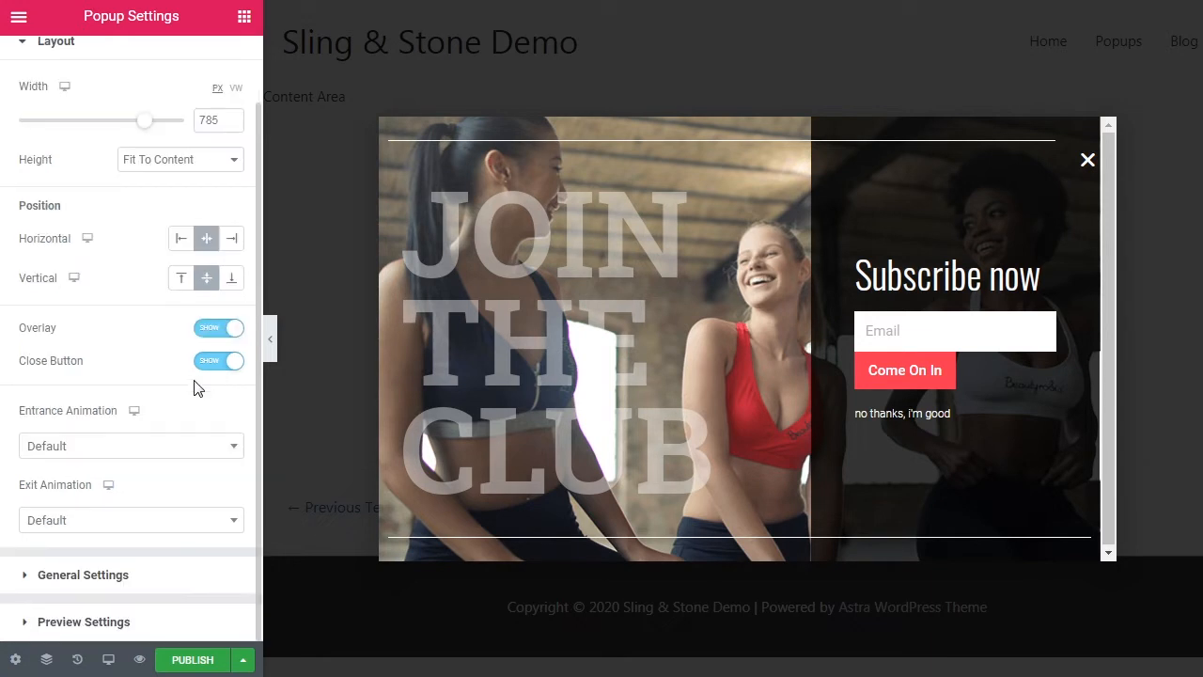
Step: Look through the entrance animations and set the popup's entrance animation to Rotate In Down Left
{"action": "left_click", "coordinate": [155, 460]}
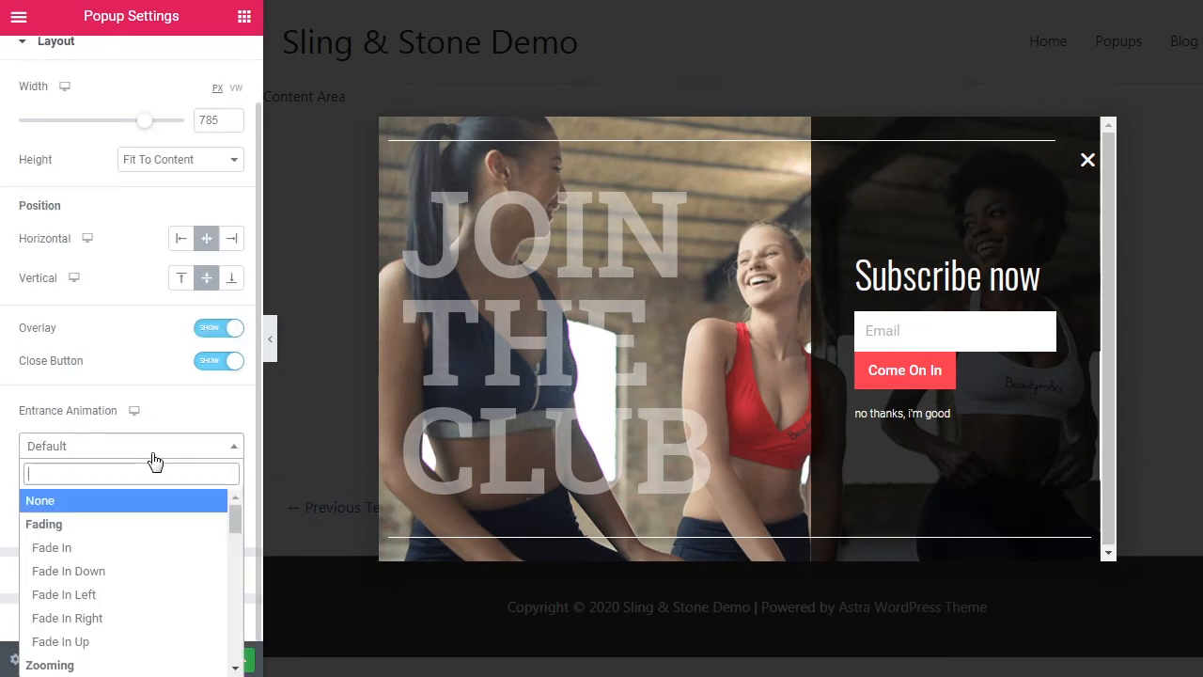
{"action": "scroll", "coordinate": [162, 553], "scroll_direction": "down", "scroll_amount": 2}
{"action": "scroll", "coordinate": [161, 553], "scroll_direction": "down", "scroll_amount": 3}
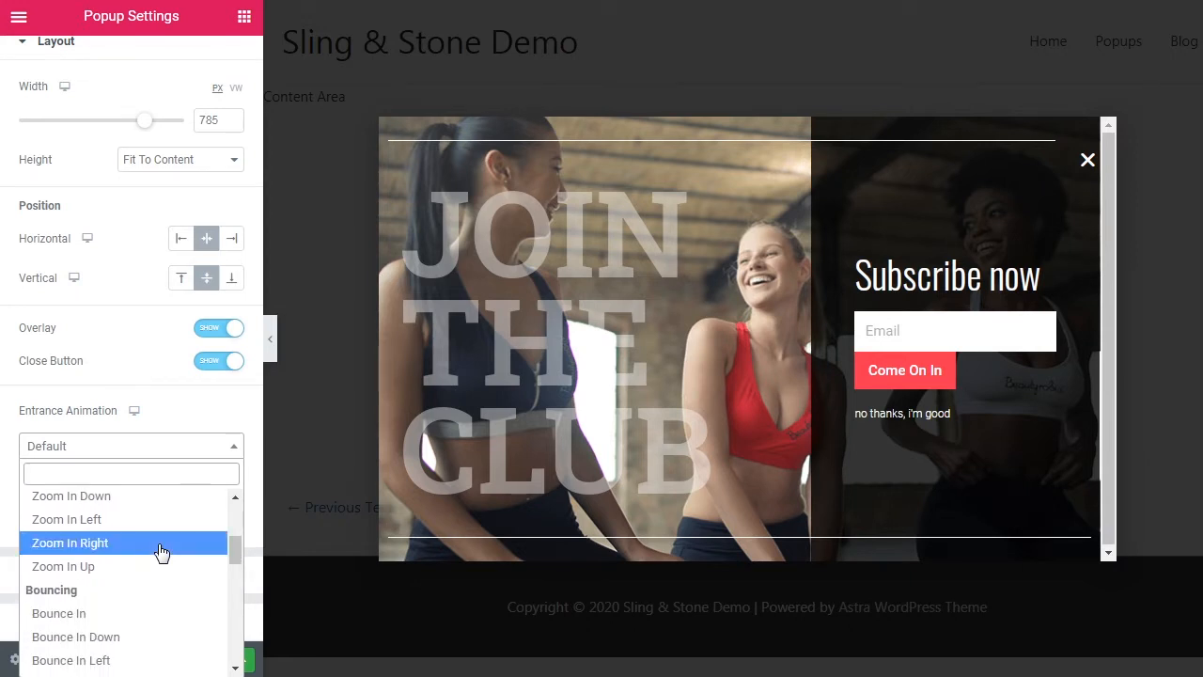
{"action": "scroll", "coordinate": [161, 553], "scroll_direction": "down", "scroll_amount": 3}
{"action": "scroll", "coordinate": [161, 553], "scroll_direction": "up", "scroll_amount": 2}
{"action": "scroll", "coordinate": [161, 553], "scroll_direction": "up", "scroll_amount": 4}
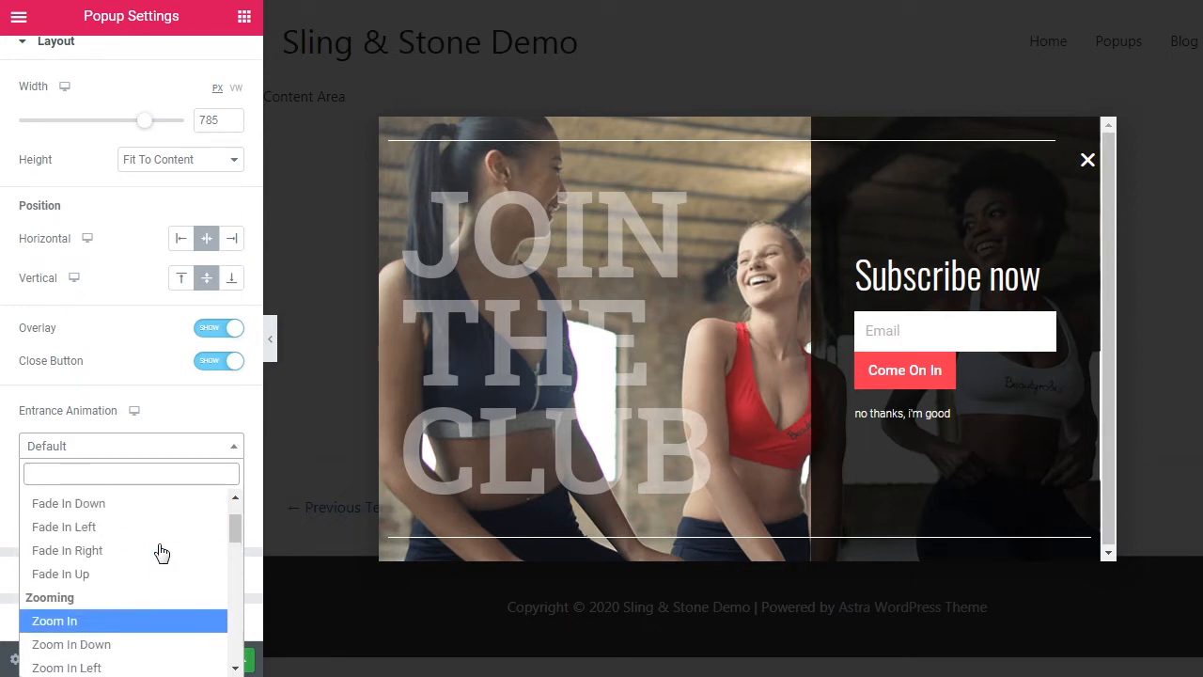
{"action": "scroll", "coordinate": [162, 552], "scroll_direction": "up", "scroll_amount": 1}
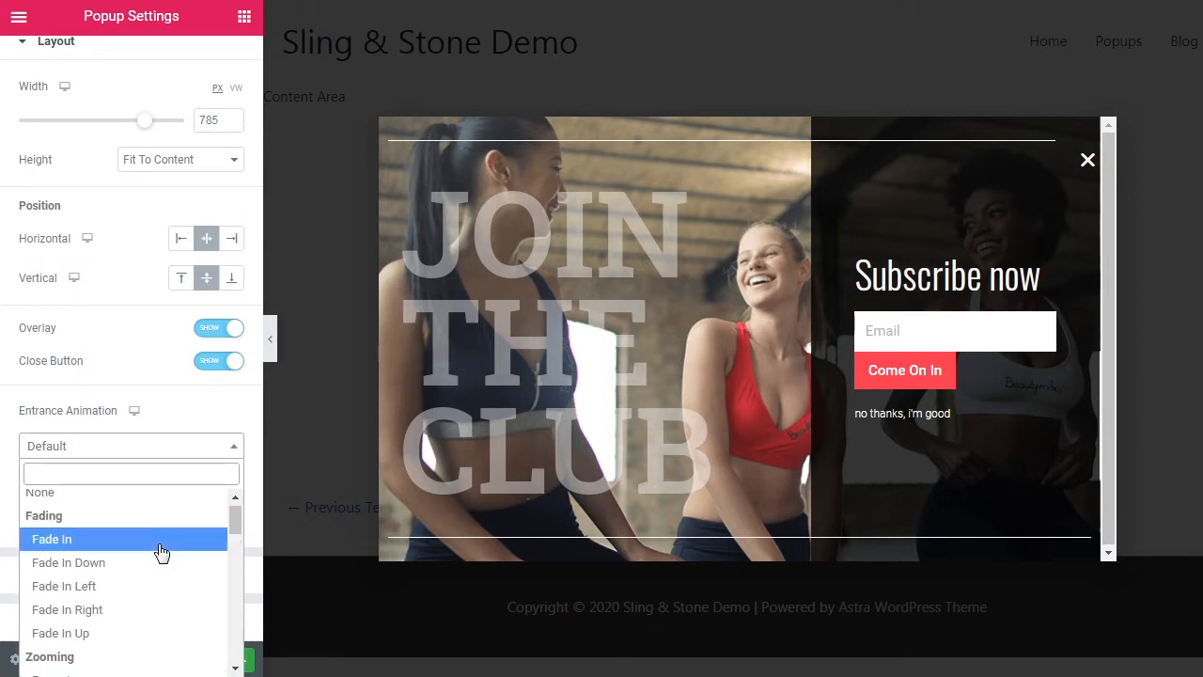
{"action": "scroll", "coordinate": [162, 553], "scroll_direction": "down", "scroll_amount": 1}
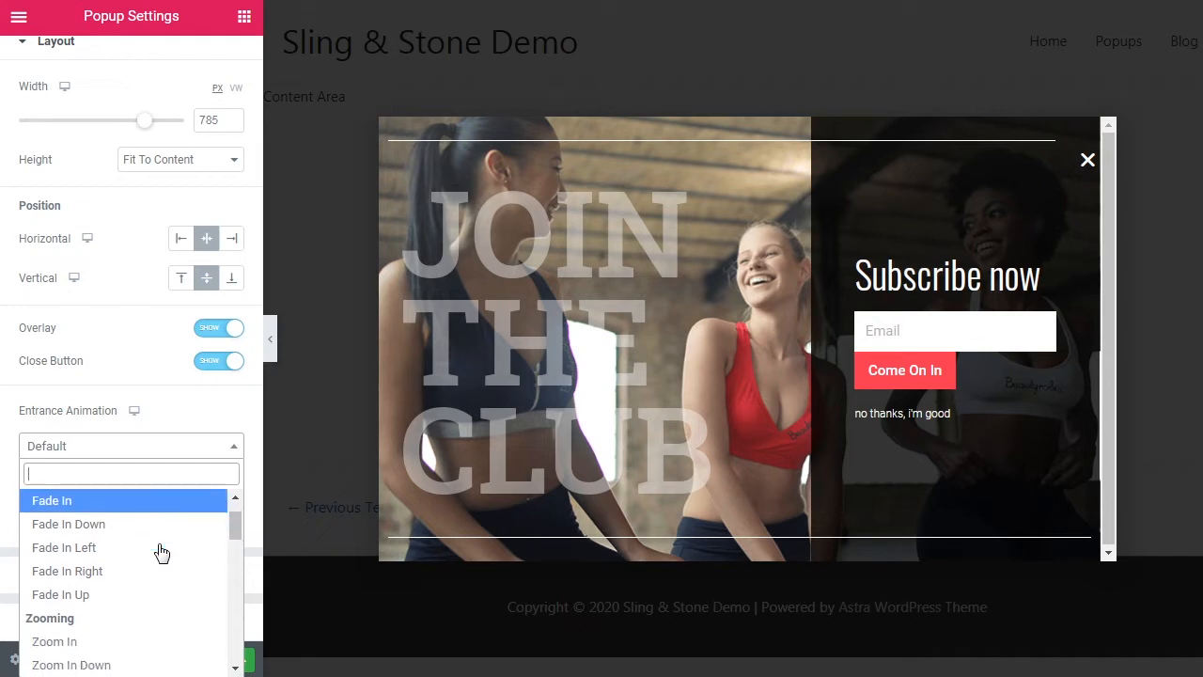
{"action": "scroll", "coordinate": [162, 553], "scroll_direction": "down", "scroll_amount": 5}
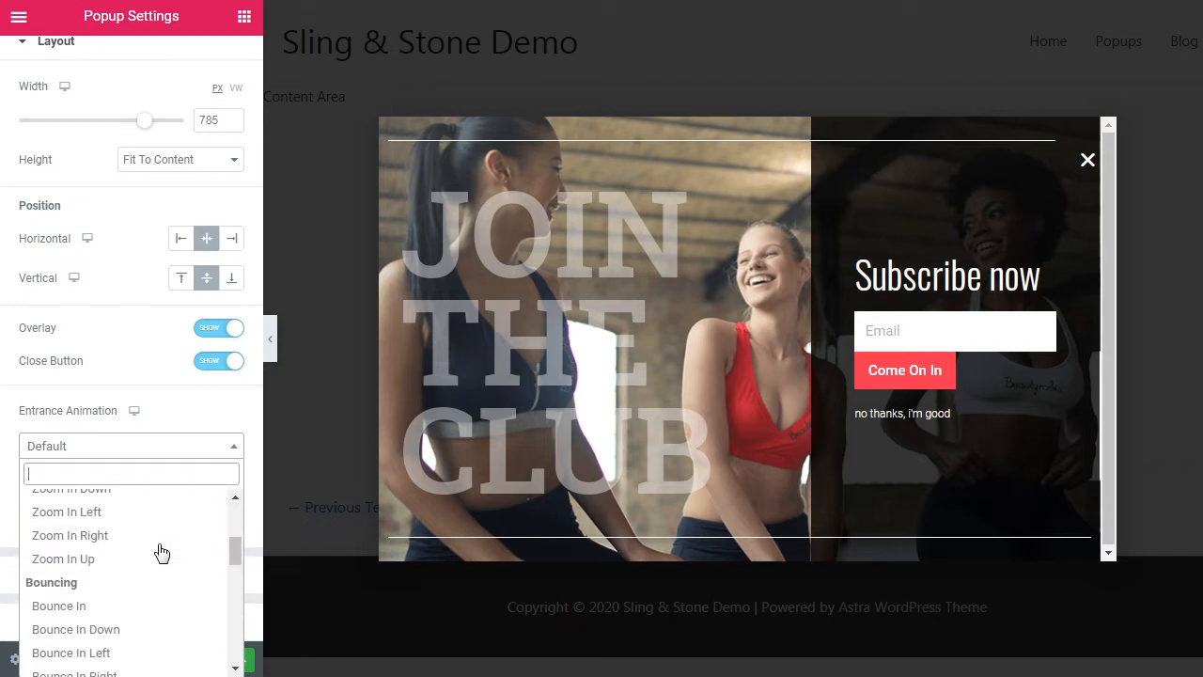
{"action": "scroll", "coordinate": [159, 553], "scroll_direction": "down", "scroll_amount": 1}
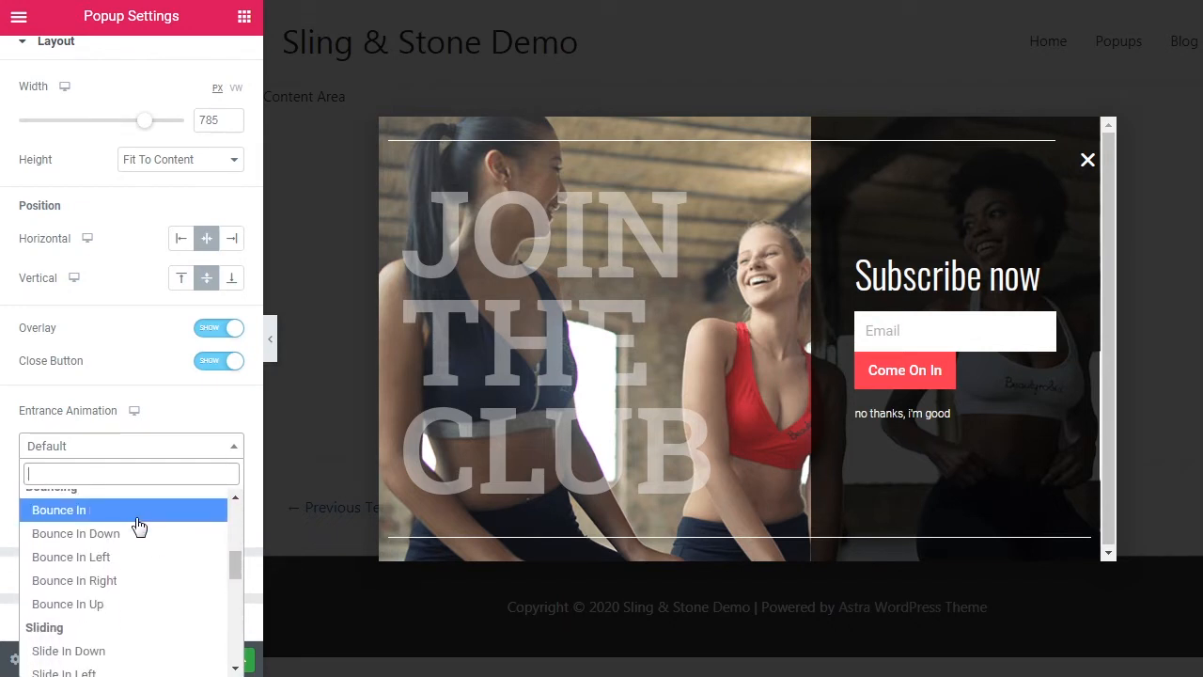
{"action": "scroll", "coordinate": [129, 587], "scroll_direction": "down", "scroll_amount": 4}
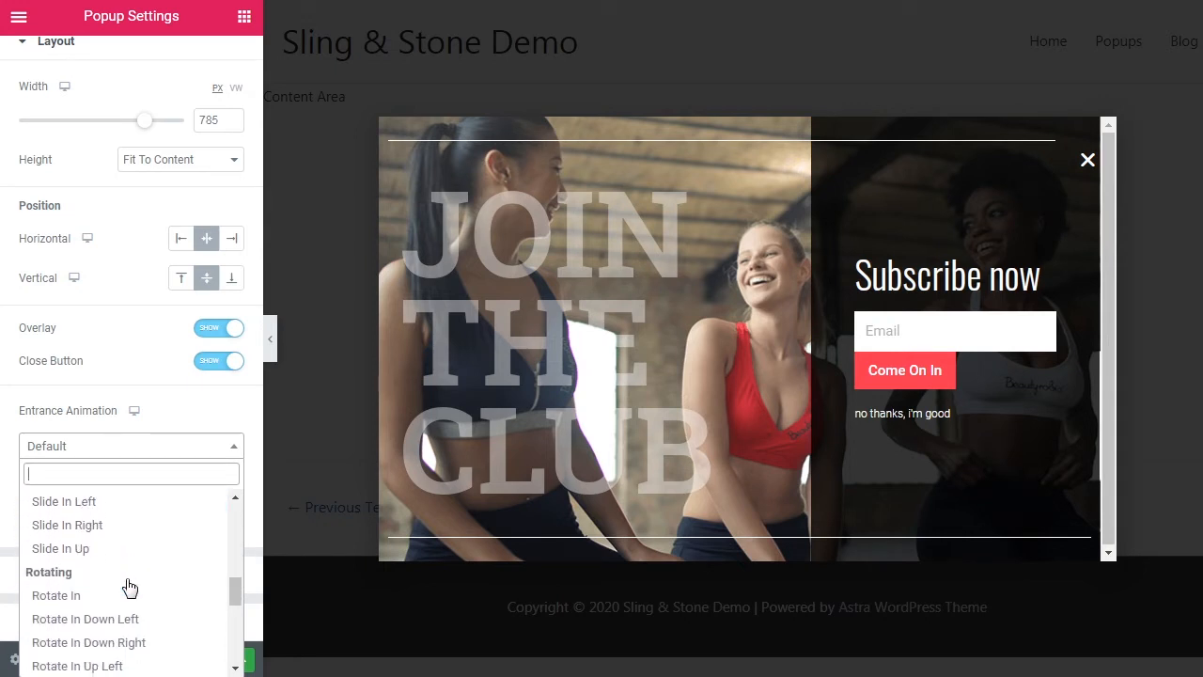
{"action": "scroll", "coordinate": [129, 587], "scroll_direction": "down", "scroll_amount": 2}
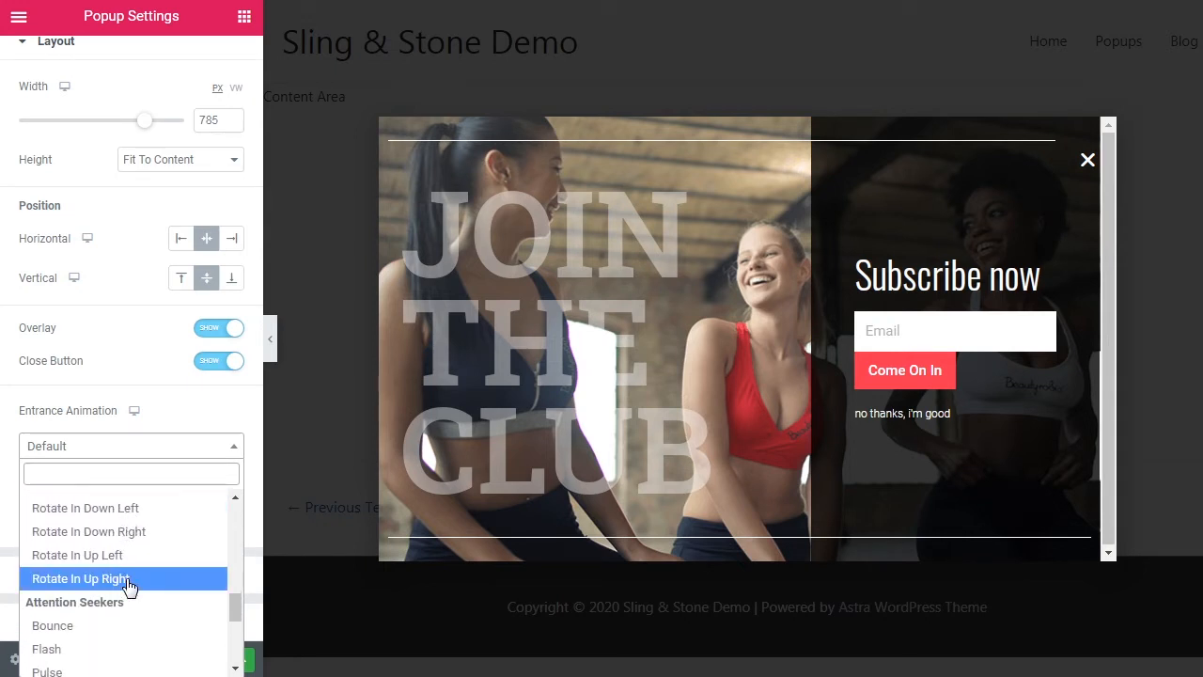
{"action": "left_click", "coordinate": [94, 509]}
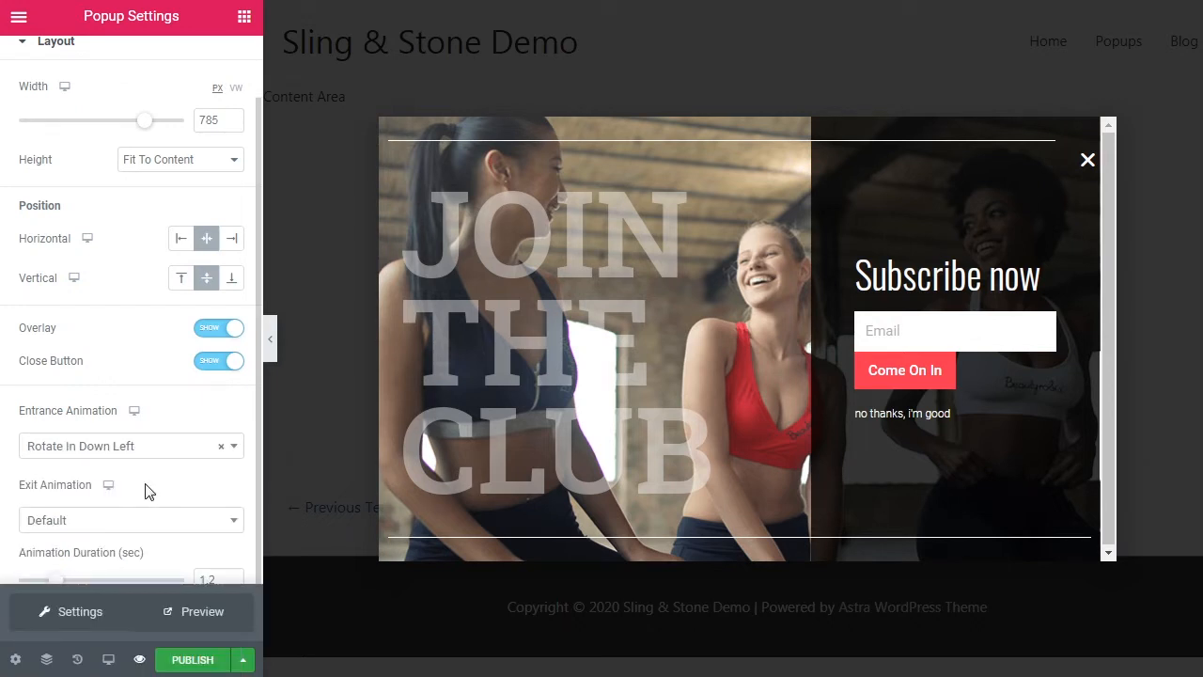
Step: Set the popup's exit animation to Slide Out Up
{"action": "left_click", "coordinate": [212, 526]}
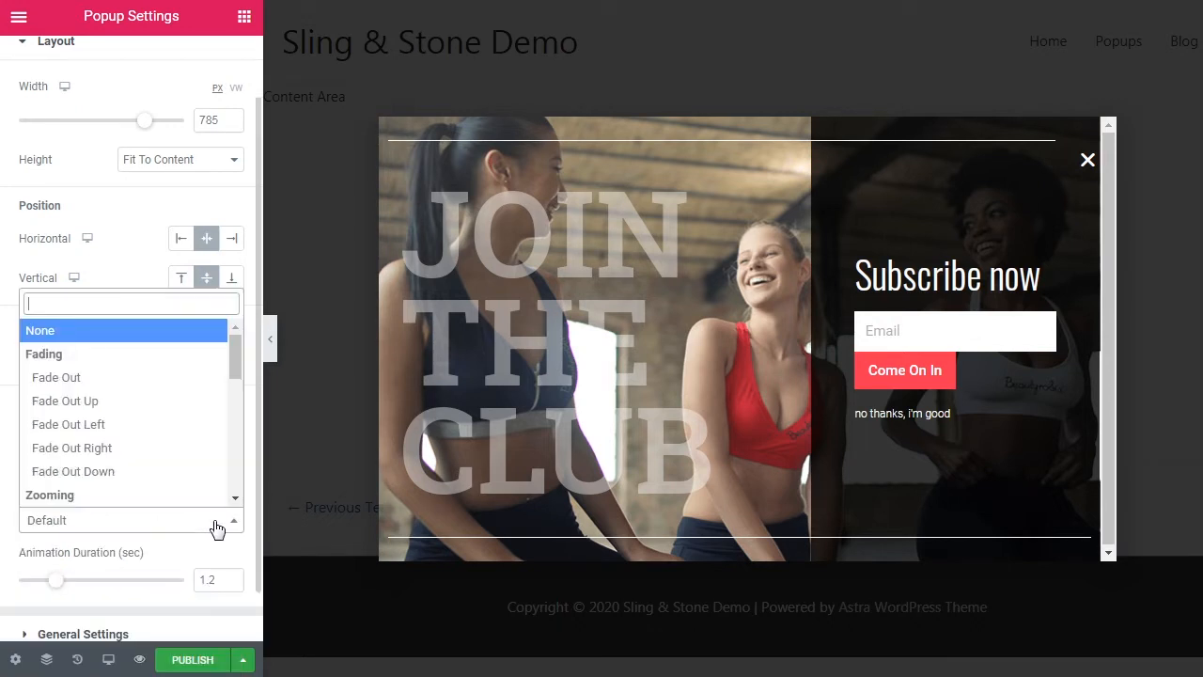
{"action": "scroll", "coordinate": [188, 469], "scroll_direction": "down", "scroll_amount": 3}
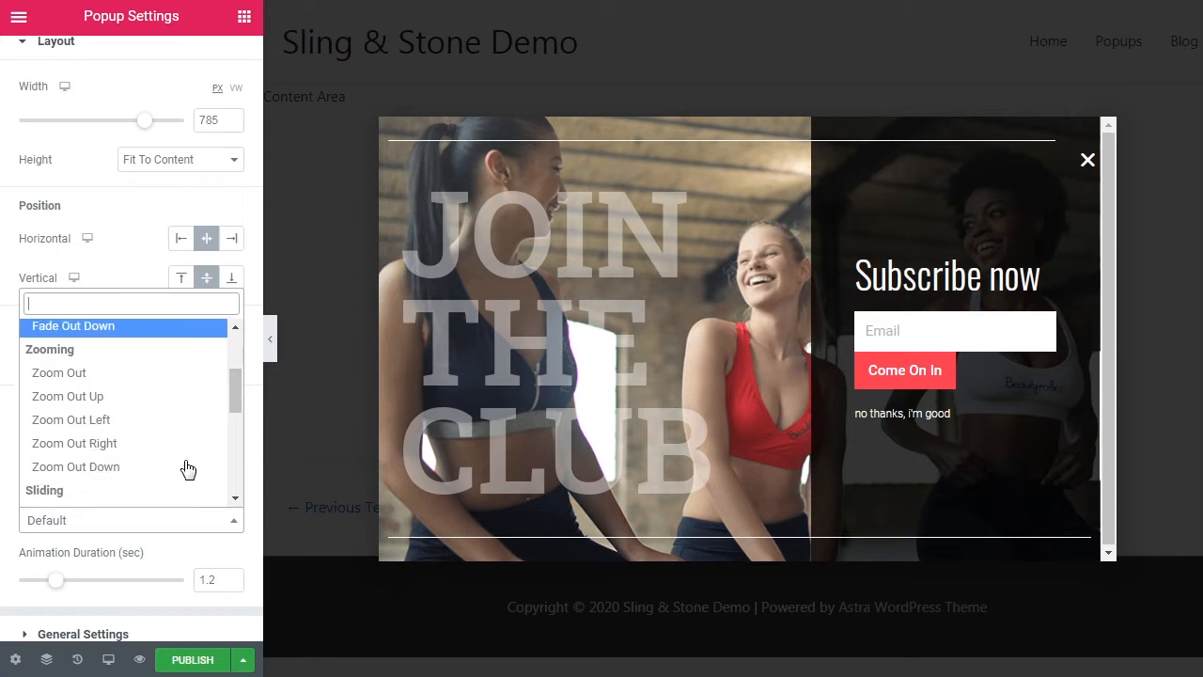
{"action": "scroll", "coordinate": [188, 470], "scroll_direction": "down", "scroll_amount": 4}
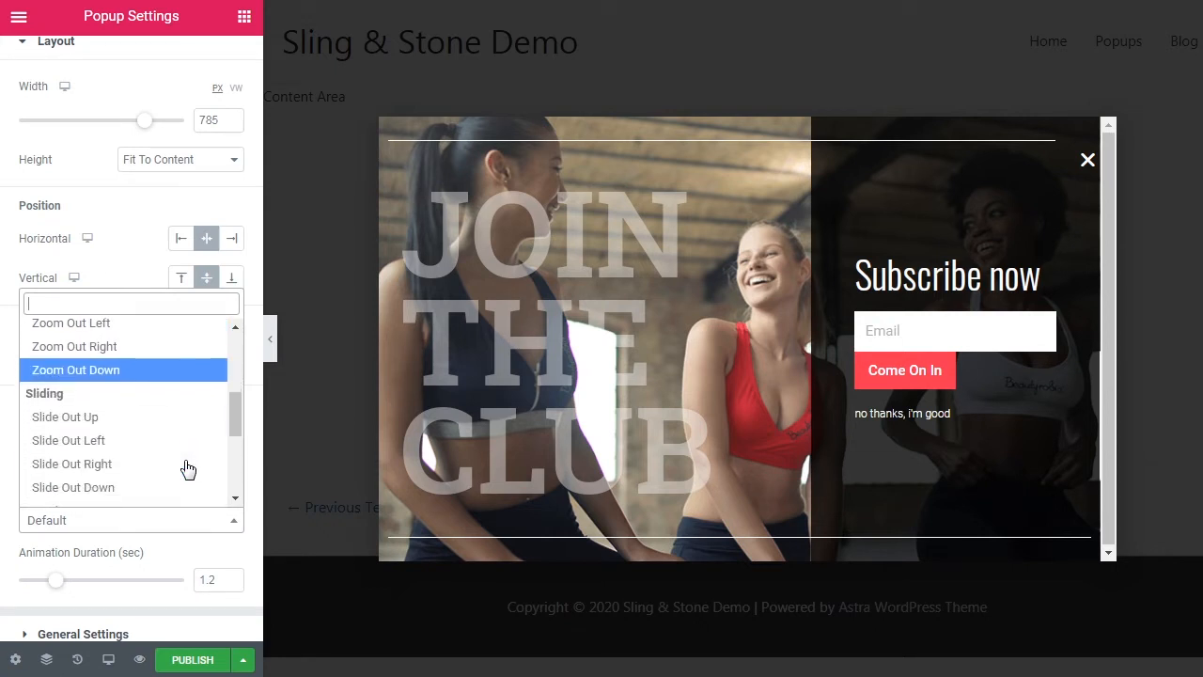
{"action": "scroll", "coordinate": [188, 469], "scroll_direction": "down", "scroll_amount": 3}
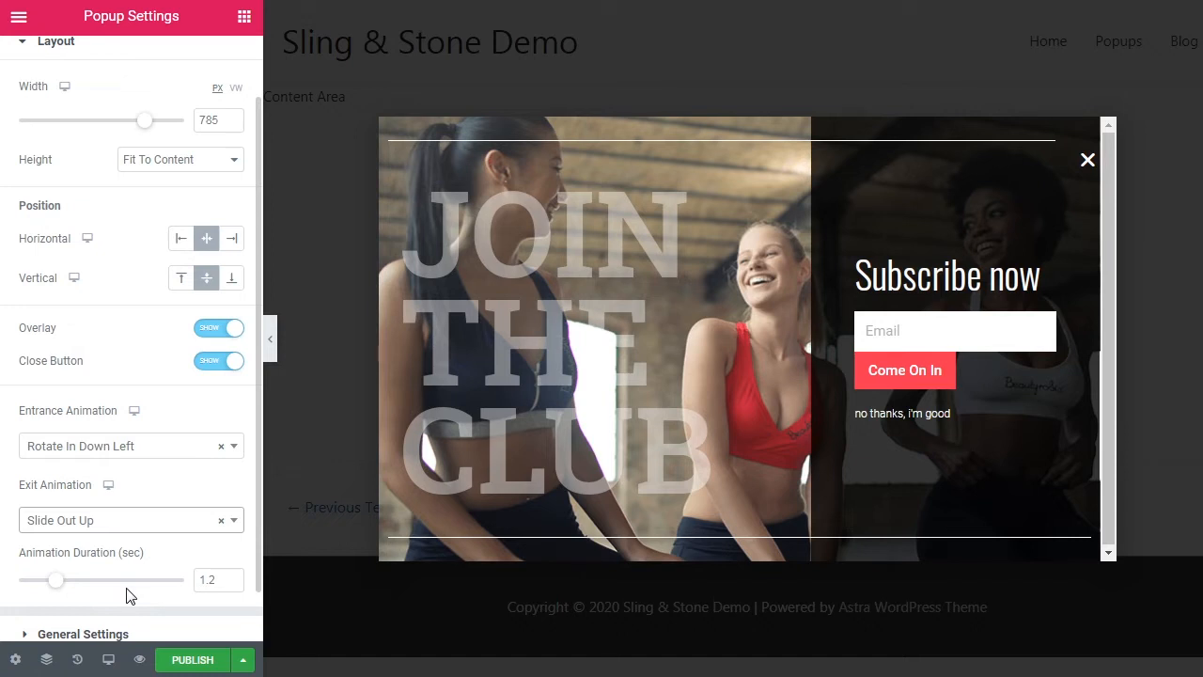
Step: Open the popup's General Settings and examine the available HTML Tag options
{"action": "scroll", "coordinate": [188, 550], "scroll_direction": "down", "scroll_amount": 1}
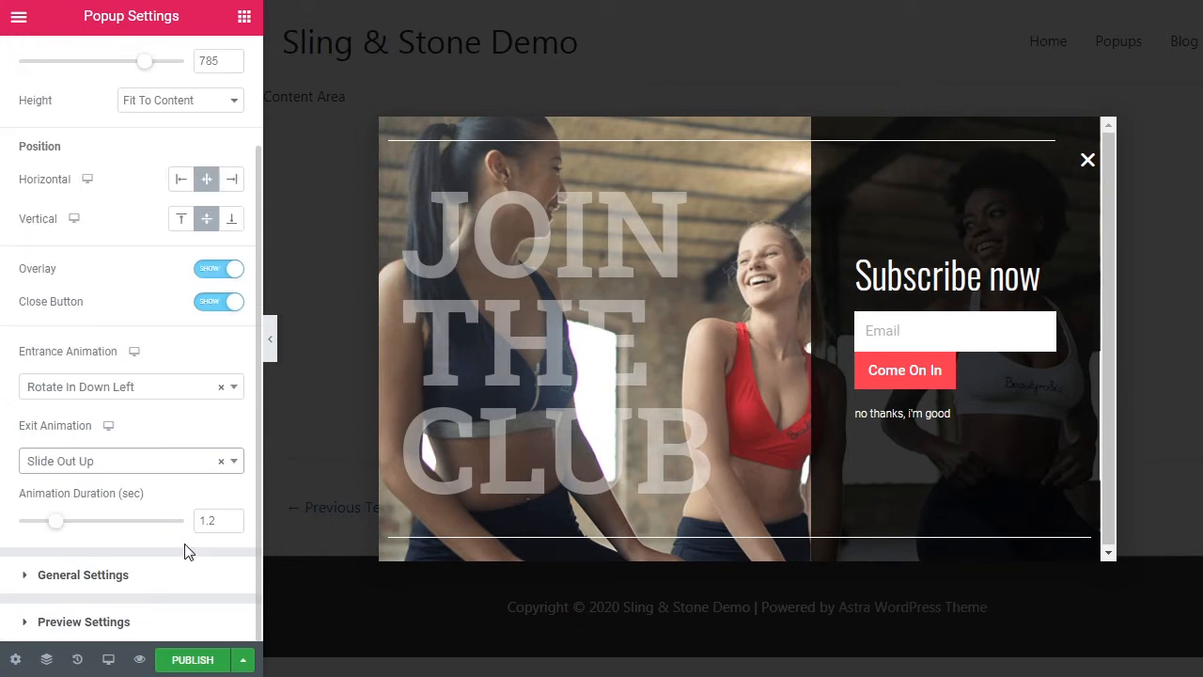
{"action": "left_click", "coordinate": [141, 574]}
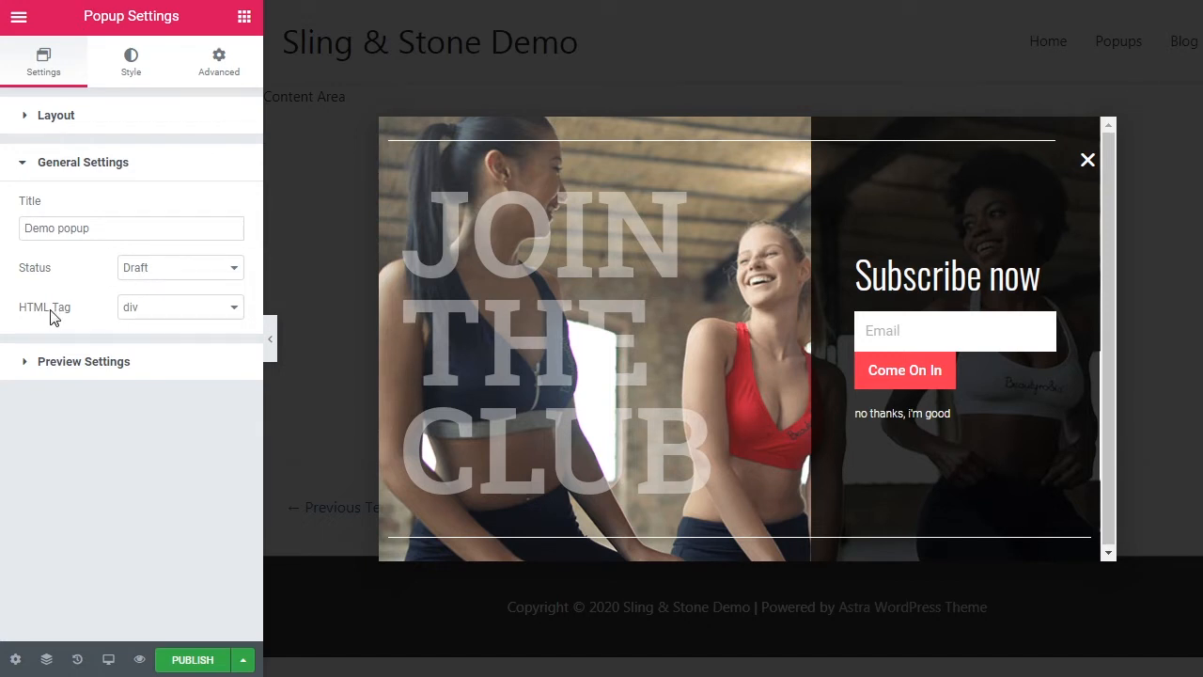
{"action": "left_click", "coordinate": [164, 315]}
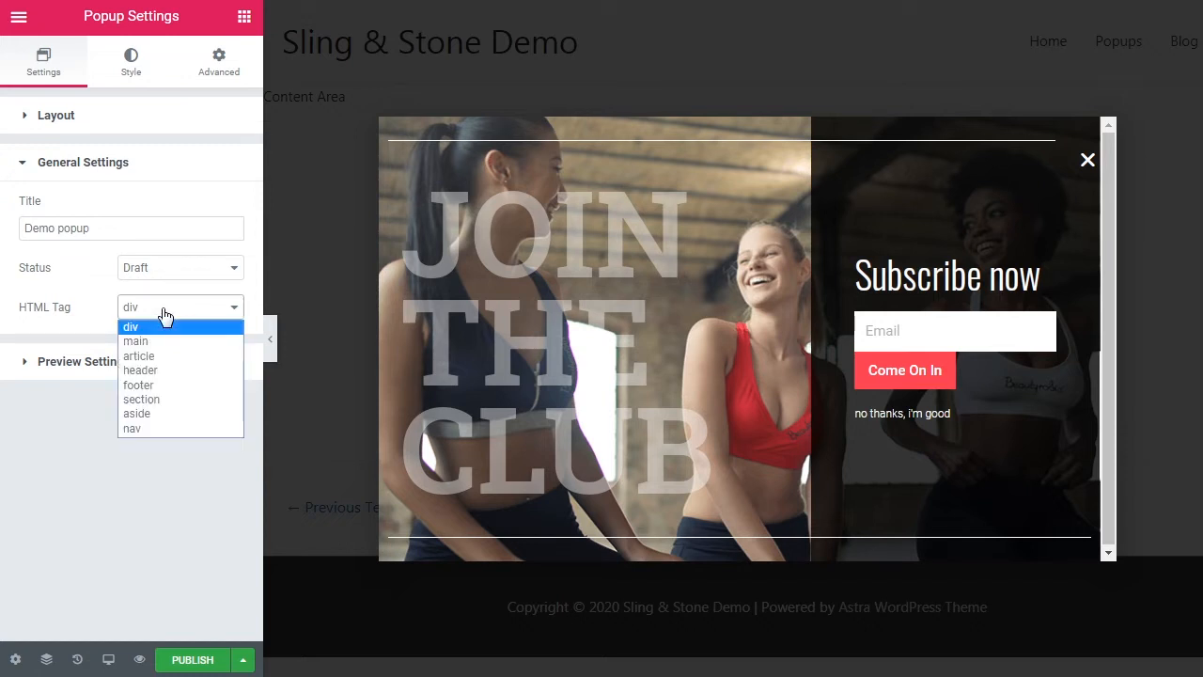
{"action": "left_click", "coordinate": [164, 315]}
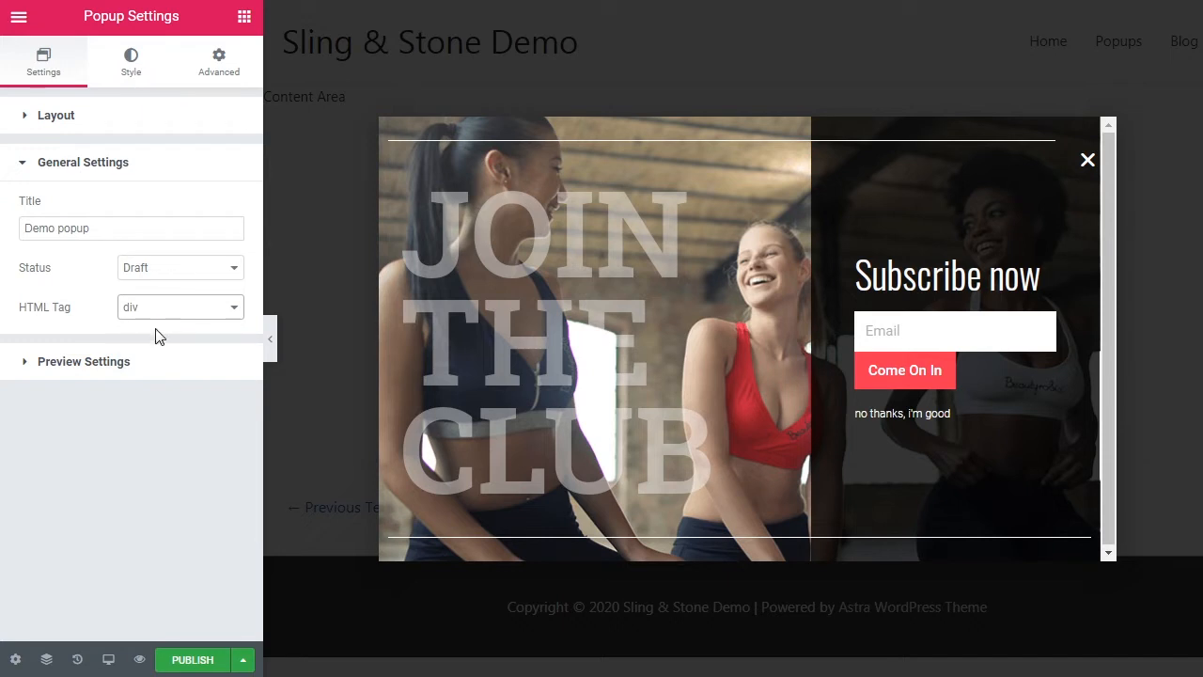
Step: Open the Preview Settings and examine the options for previewing dynamic content
{"action": "left_click", "coordinate": [84, 371]}
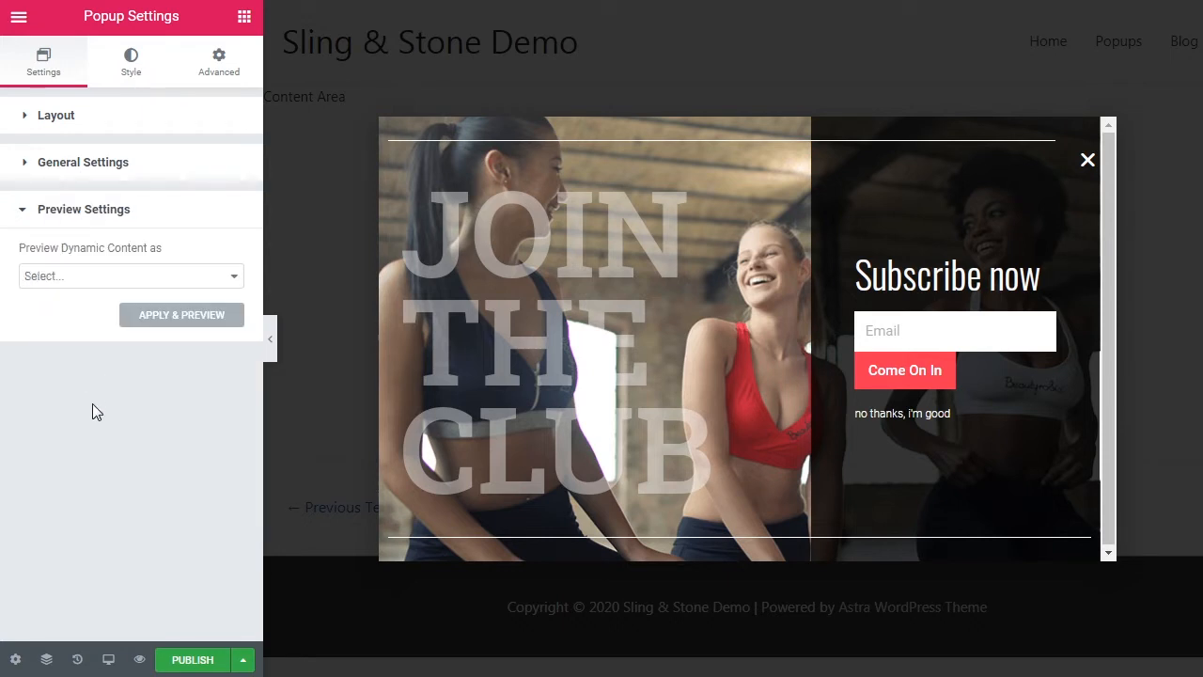
{"action": "left_click", "coordinate": [118, 278]}
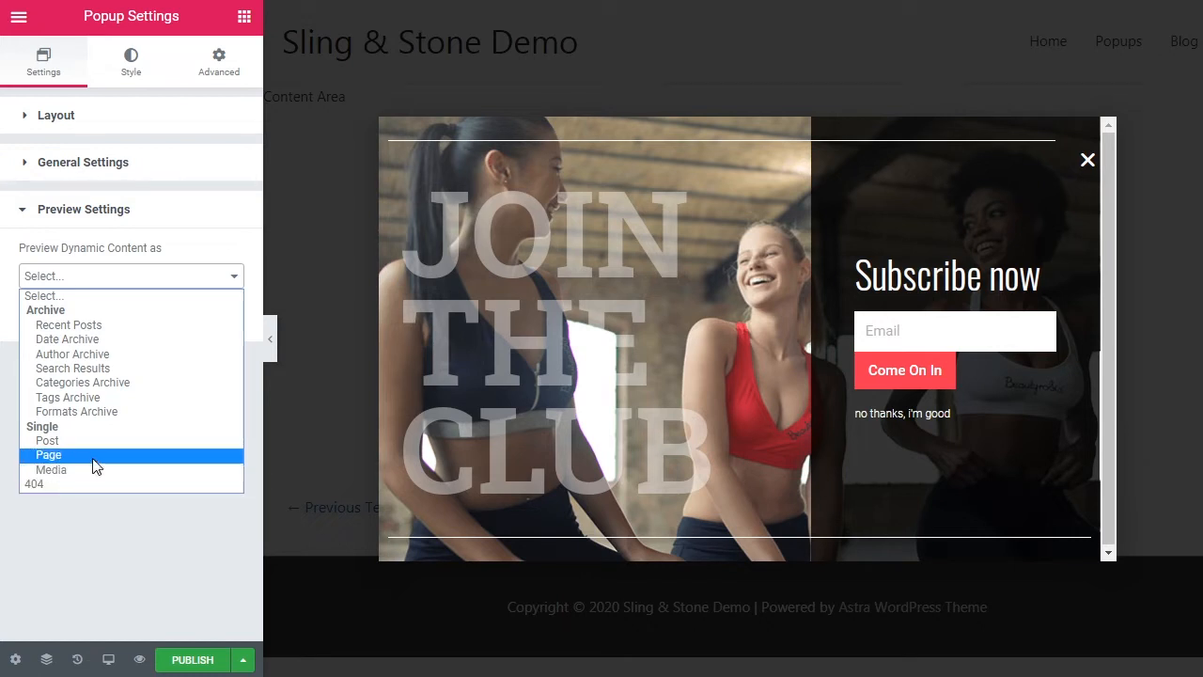
{"action": "left_click", "coordinate": [236, 276]}
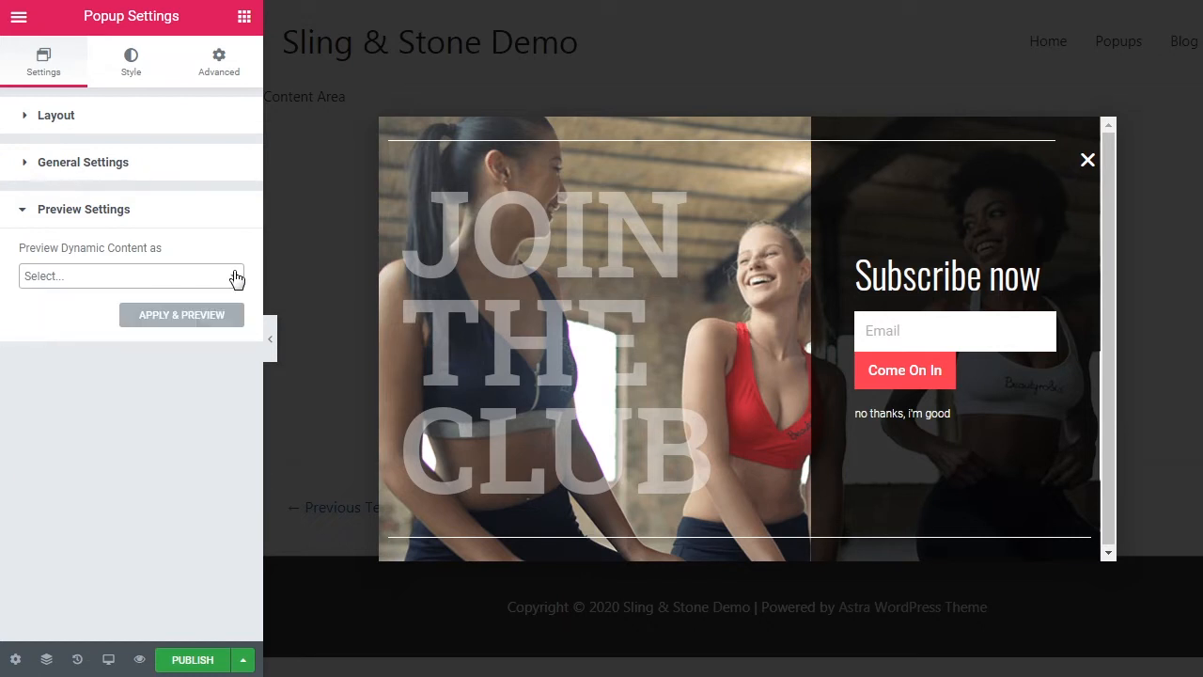
Step: Open the popup's style settings, try the Gradient background type, then switch back to the image background
{"action": "left_click", "coordinate": [130, 77]}
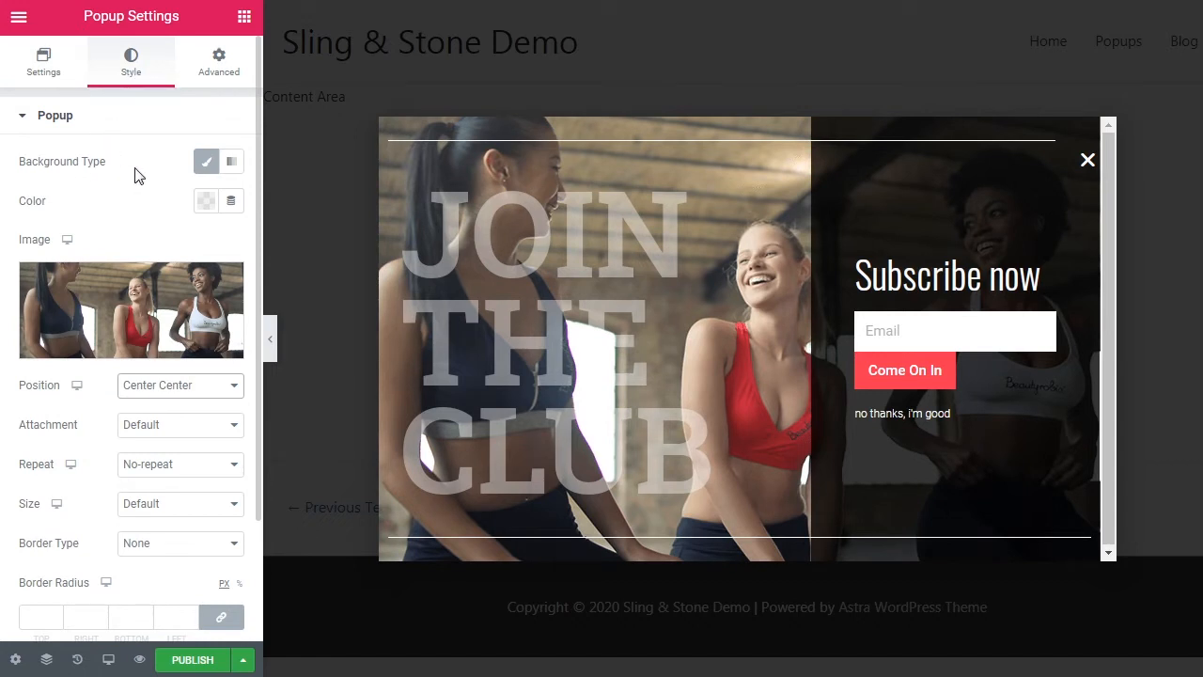
{"action": "left_click", "coordinate": [229, 164]}
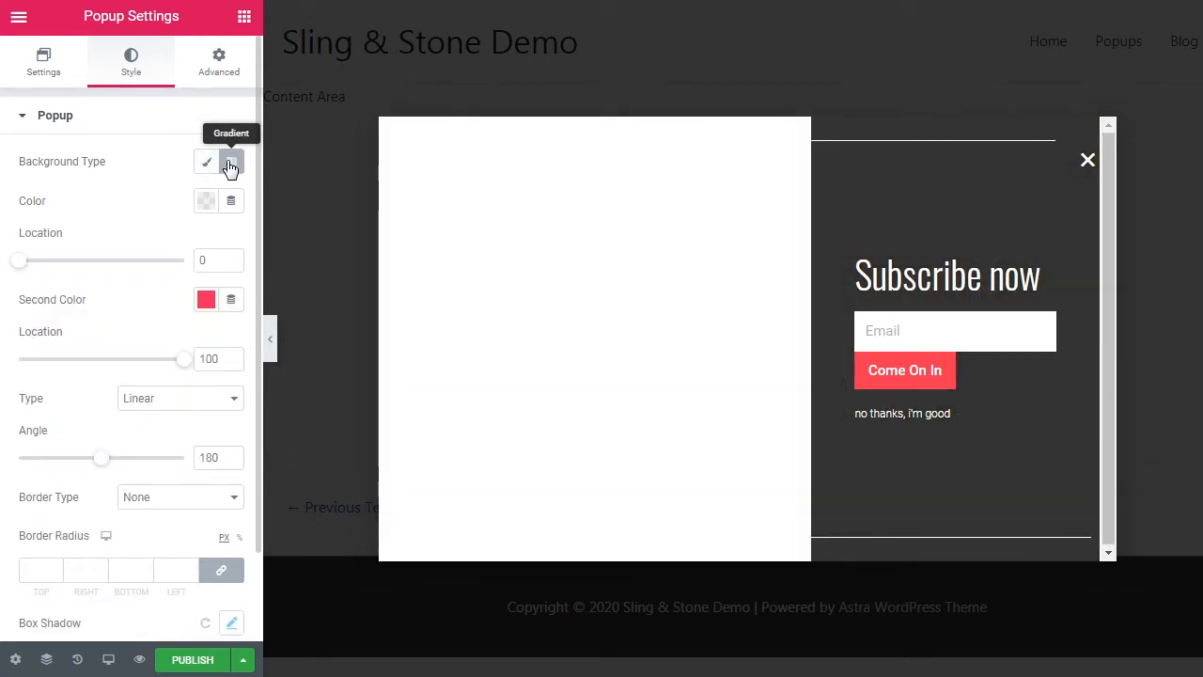
{"action": "left_click", "coordinate": [207, 165]}
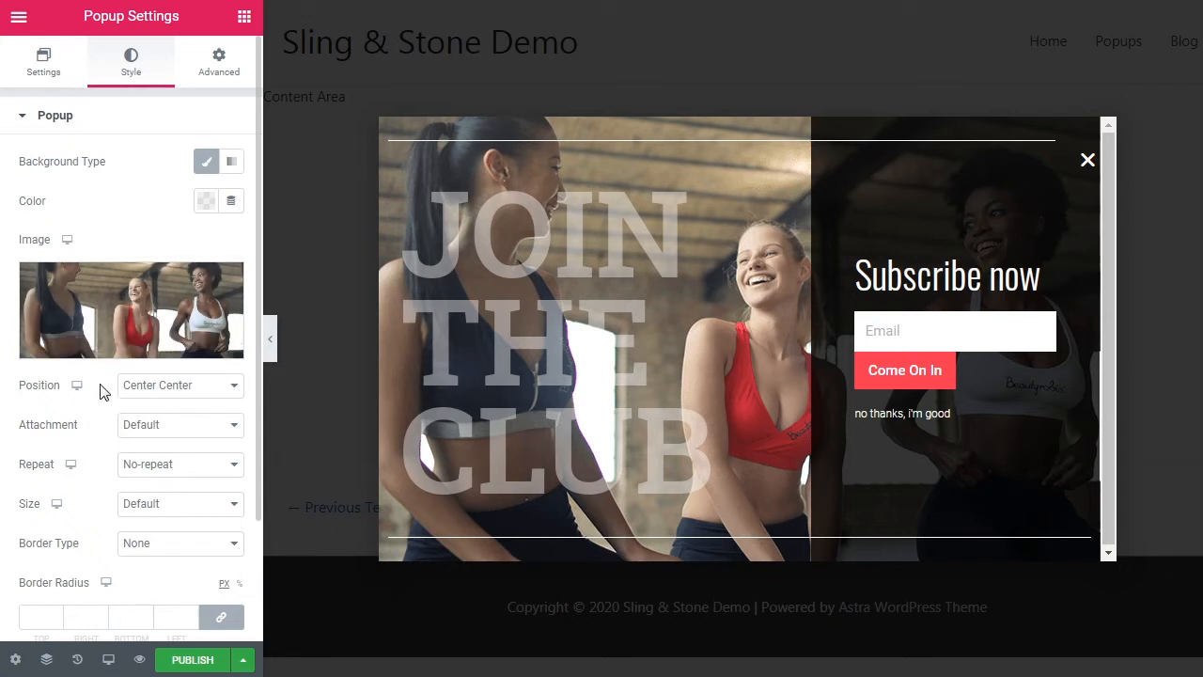
Step: Check the background image position options, keep Center Center, and set the popup's border type to Solid
{"action": "left_click", "coordinate": [166, 393]}
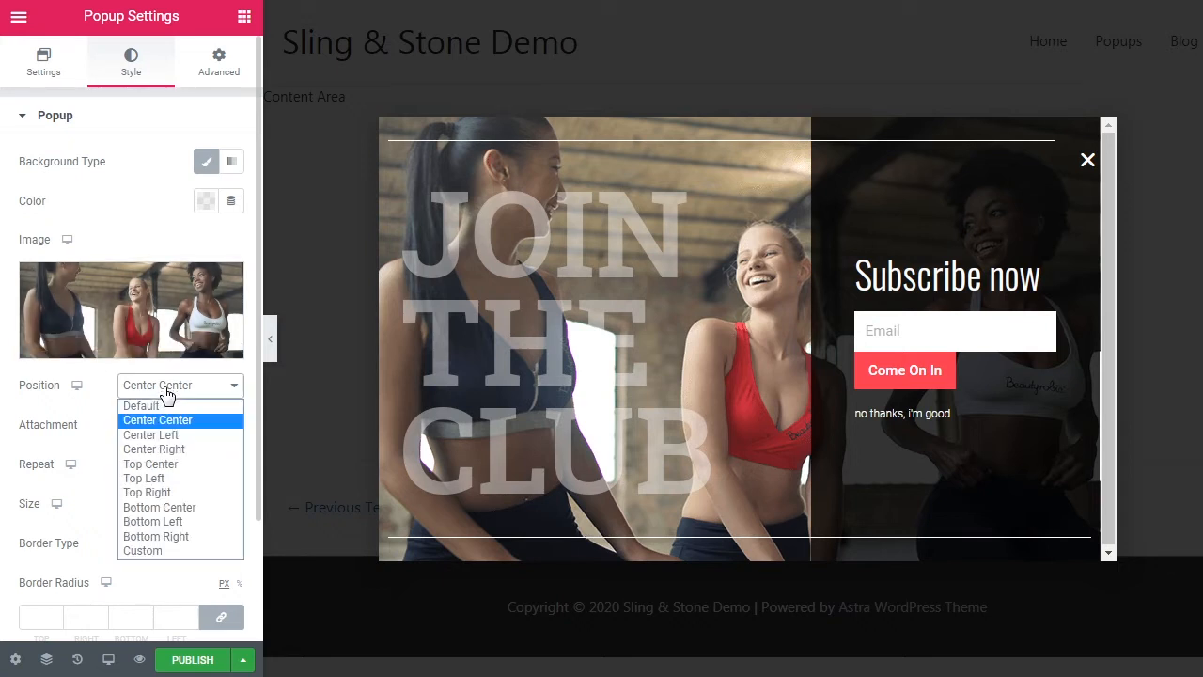
{"action": "left_click", "coordinate": [161, 391]}
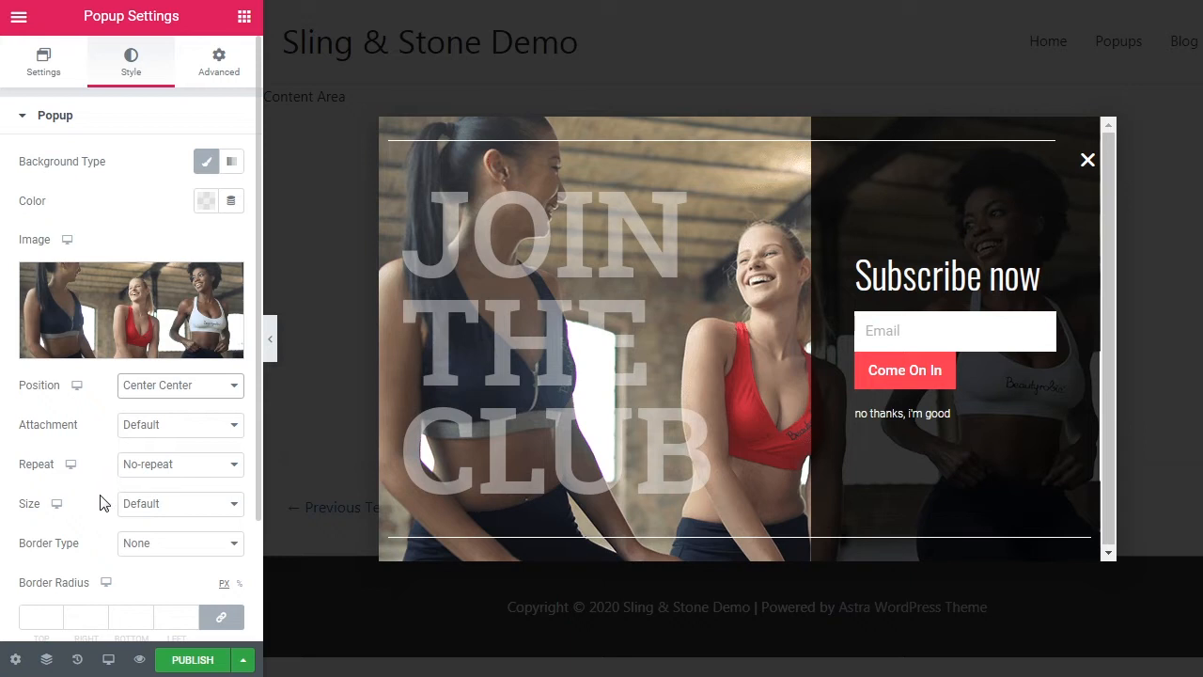
{"action": "left_click", "coordinate": [185, 546]}
{"action": "left_click", "coordinate": [180, 579]}
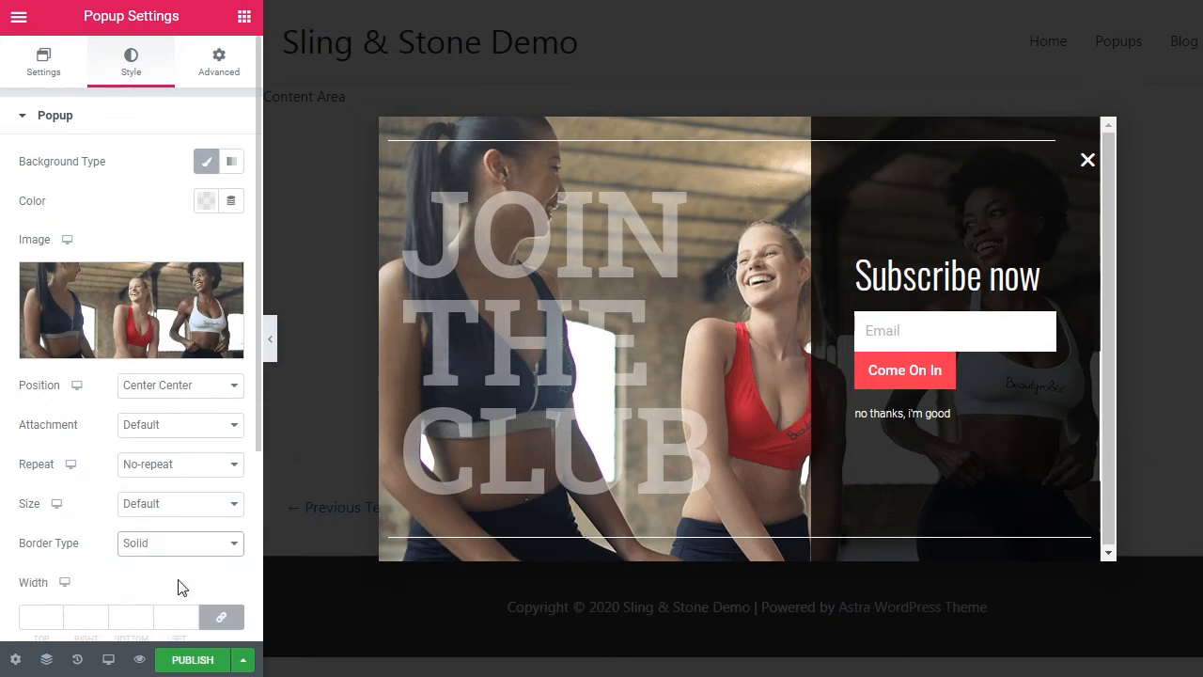
Step: Try the Double border type on the popup, then switch the border back to Solid
{"action": "left_click", "coordinate": [181, 547]}
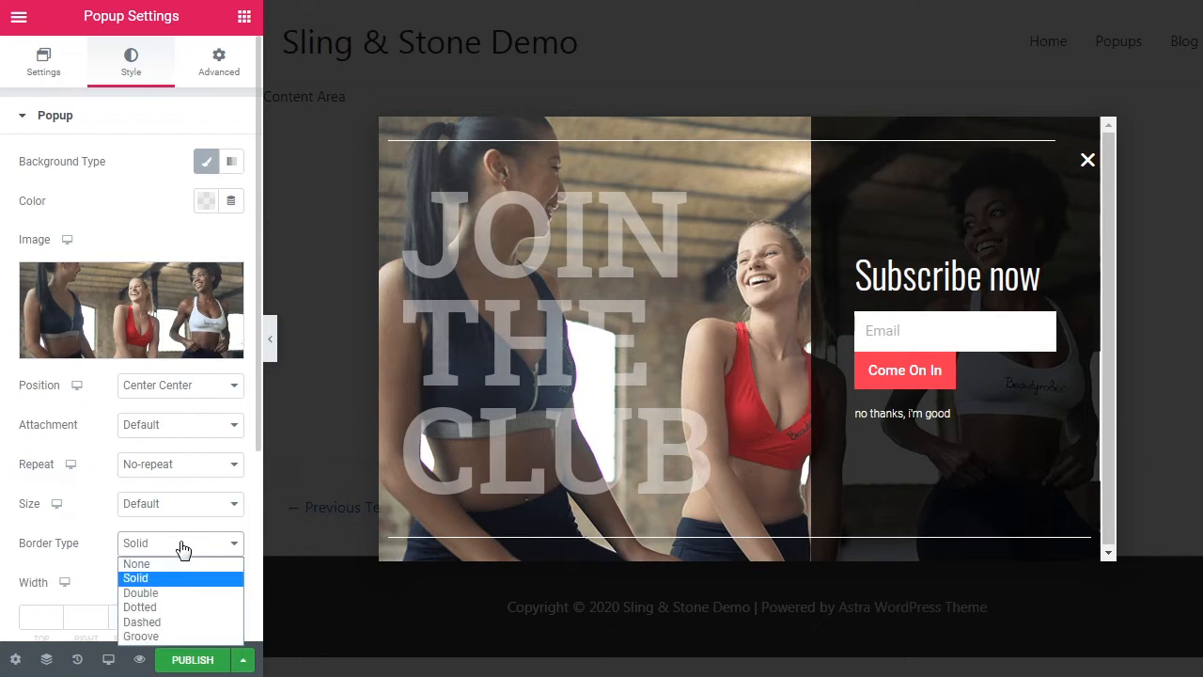
{"action": "left_click", "coordinate": [169, 592]}
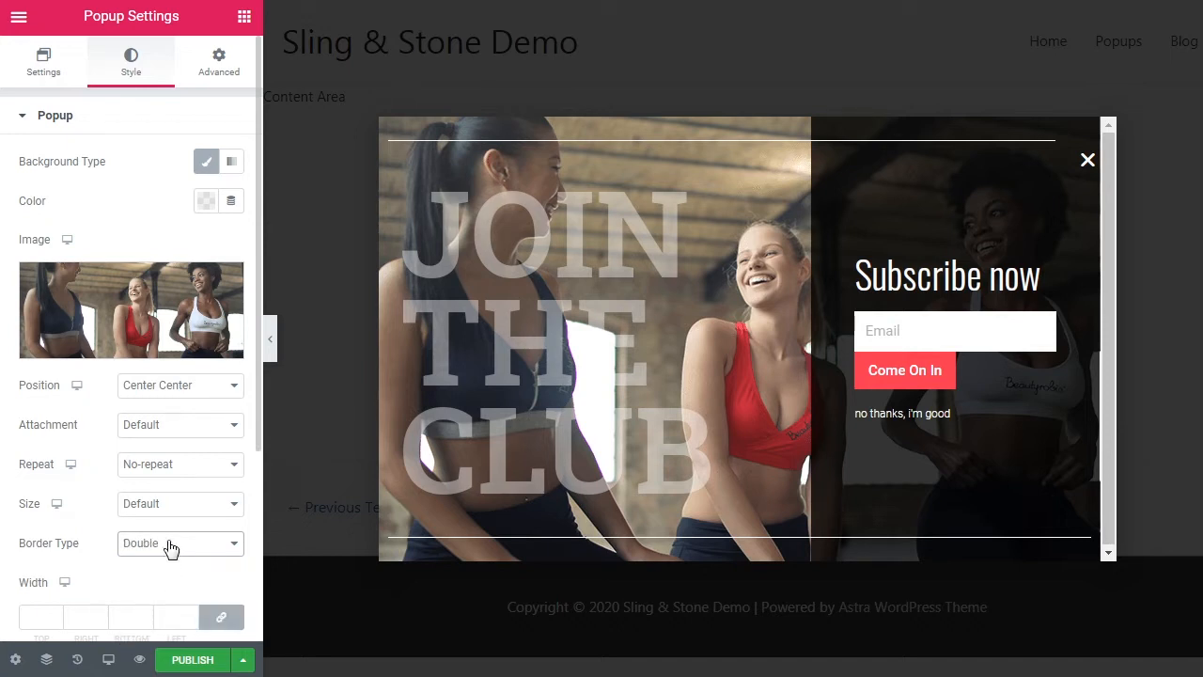
{"action": "left_click", "coordinate": [171, 548]}
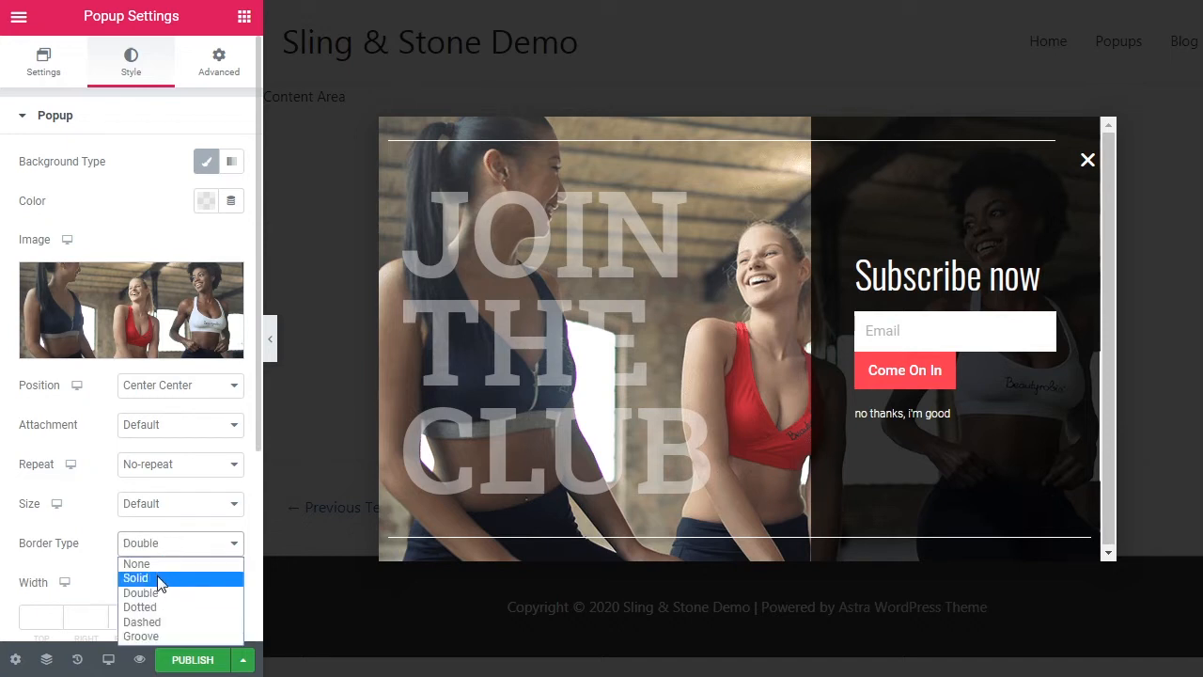
{"action": "left_click", "coordinate": [156, 578]}
Step: Set the popup's border width to 8 on all four sides
{"action": "scroll", "coordinate": [132, 380], "scroll_direction": "down", "scroll_amount": 3}
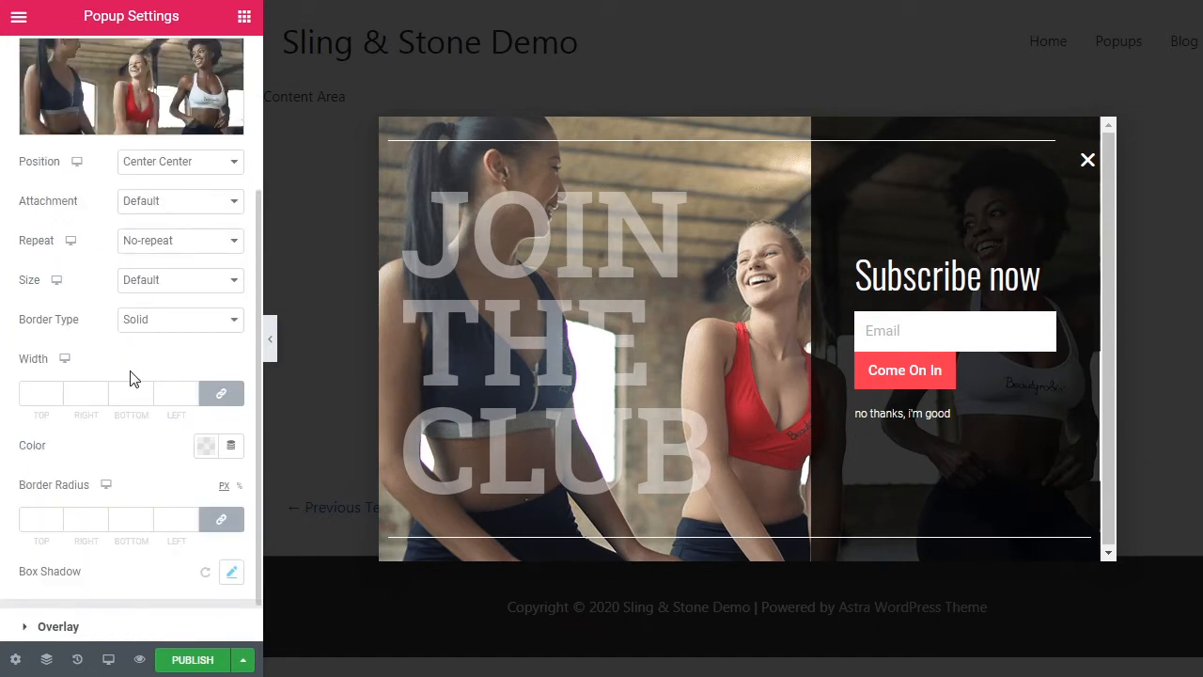
{"action": "left_click", "coordinate": [42, 392]}
{"action": "type", "text": "5"}
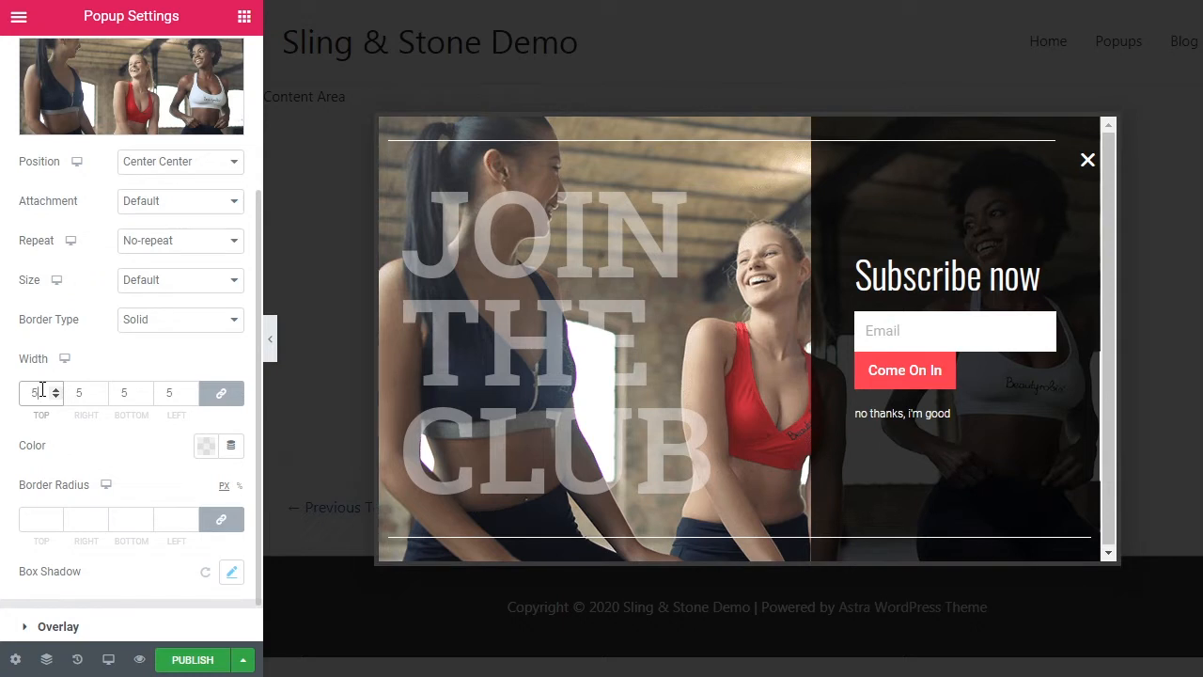
{"action": "key", "text": "Up"}
{"action": "key", "text": "Up"}
{"action": "key", "text": "Up"}
{"action": "key", "text": "Up"}
{"action": "key", "text": "Up"}
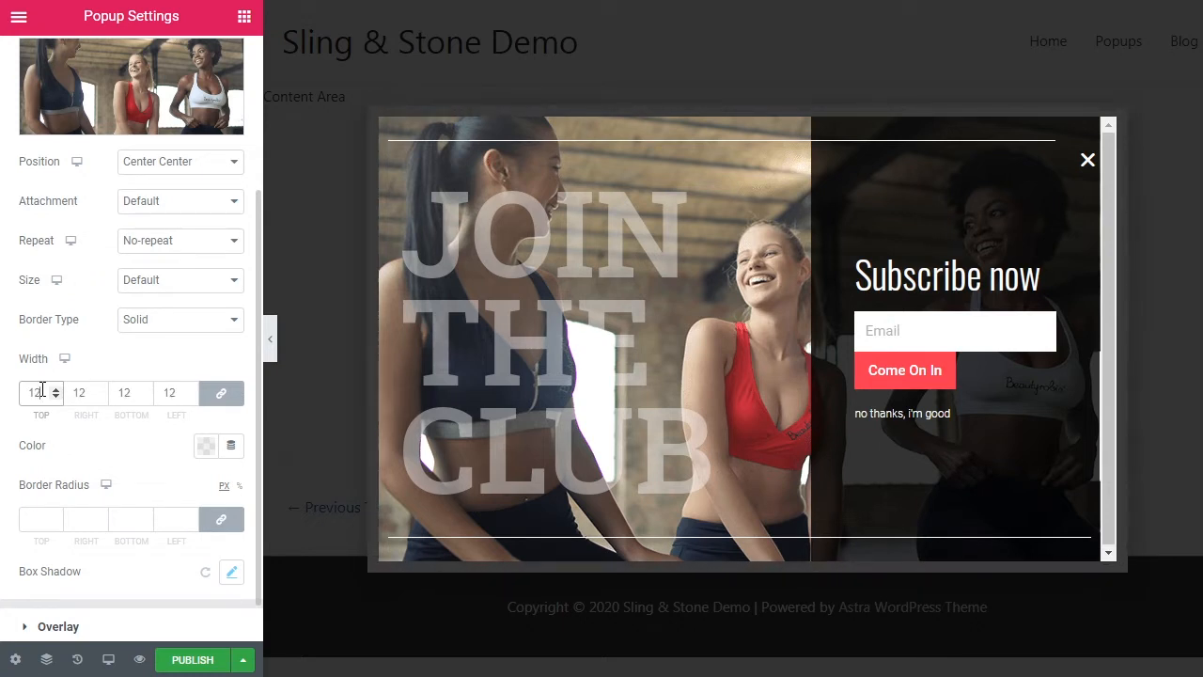
{"action": "key", "text": "Down"}
{"action": "key", "text": "Down"}
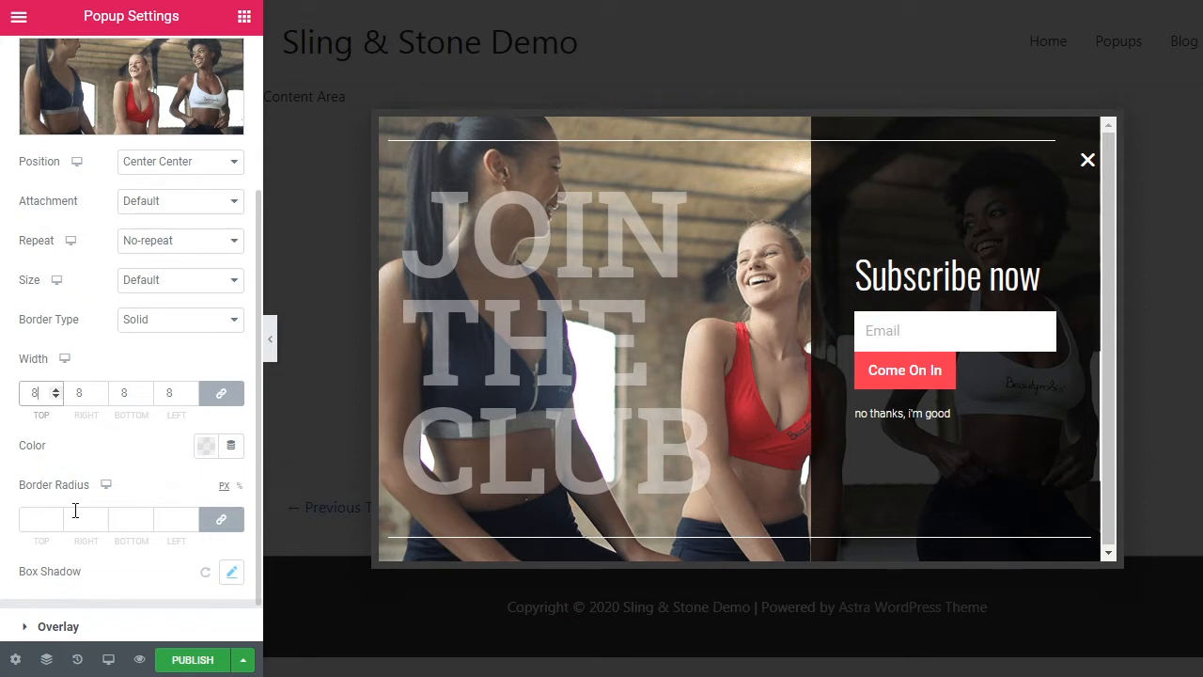
Step: Set the popup's border radius to 8 px on all corners
{"action": "left_click", "coordinate": [54, 525]}
{"action": "key", "text": "Up"}
{"action": "key", "text": "Up"}
{"action": "key", "text": "Up"}
{"action": "key", "text": "Up"}
{"action": "key", "text": "Up"}
{"action": "key", "text": "Up"}
{"action": "key", "text": "Up"}
{"action": "key", "text": "Up"}
{"action": "key", "text": "Up"}
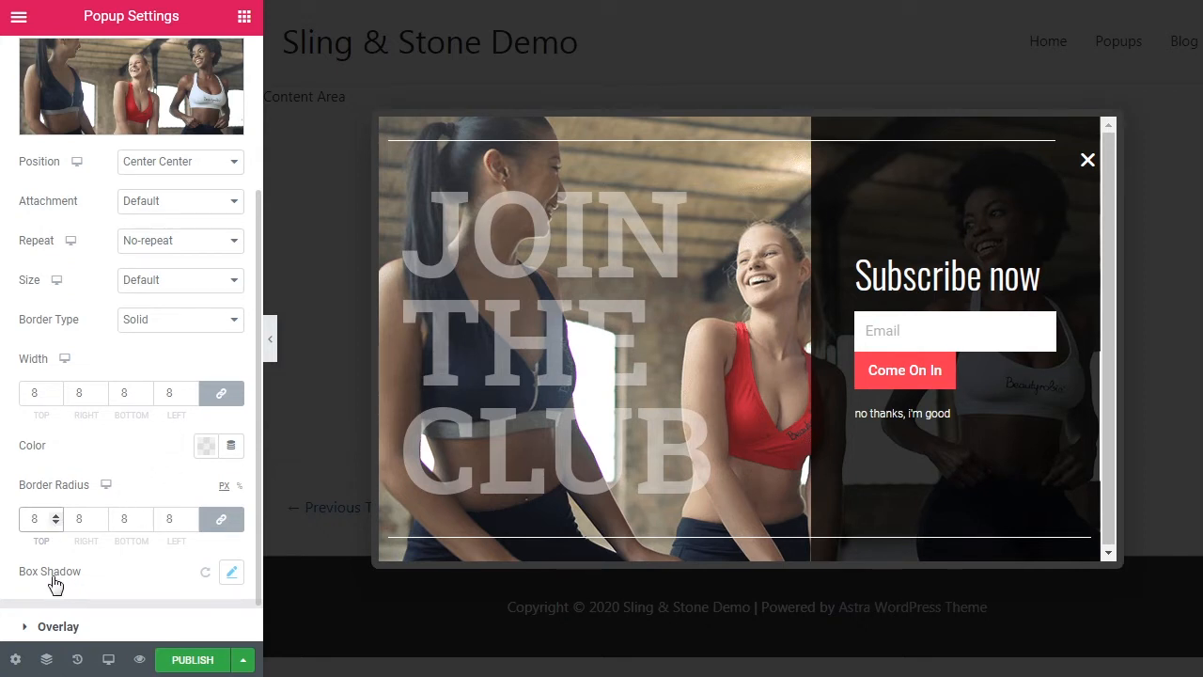
Step: Examine the popup's box shadow options, then temporarily hide the settings to view the whole popup
{"action": "left_click", "coordinate": [230, 574]}
{"action": "scroll", "coordinate": [226, 573], "scroll_direction": "down", "scroll_amount": 5}
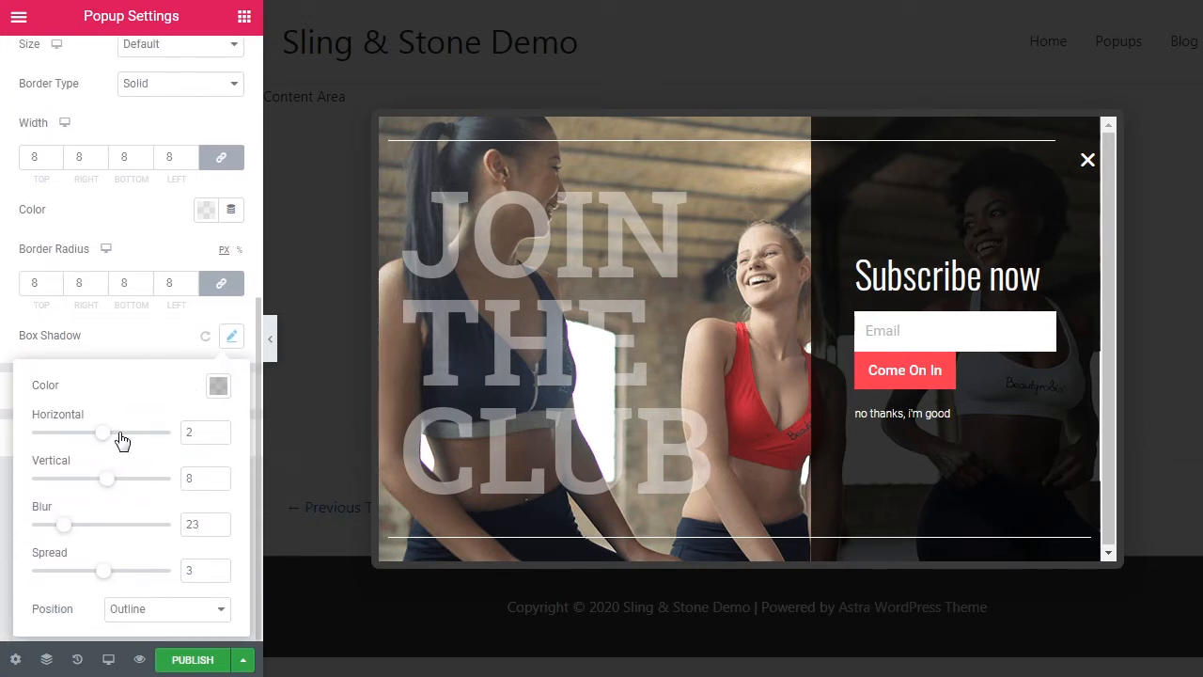
{"action": "left_click", "coordinate": [231, 338]}
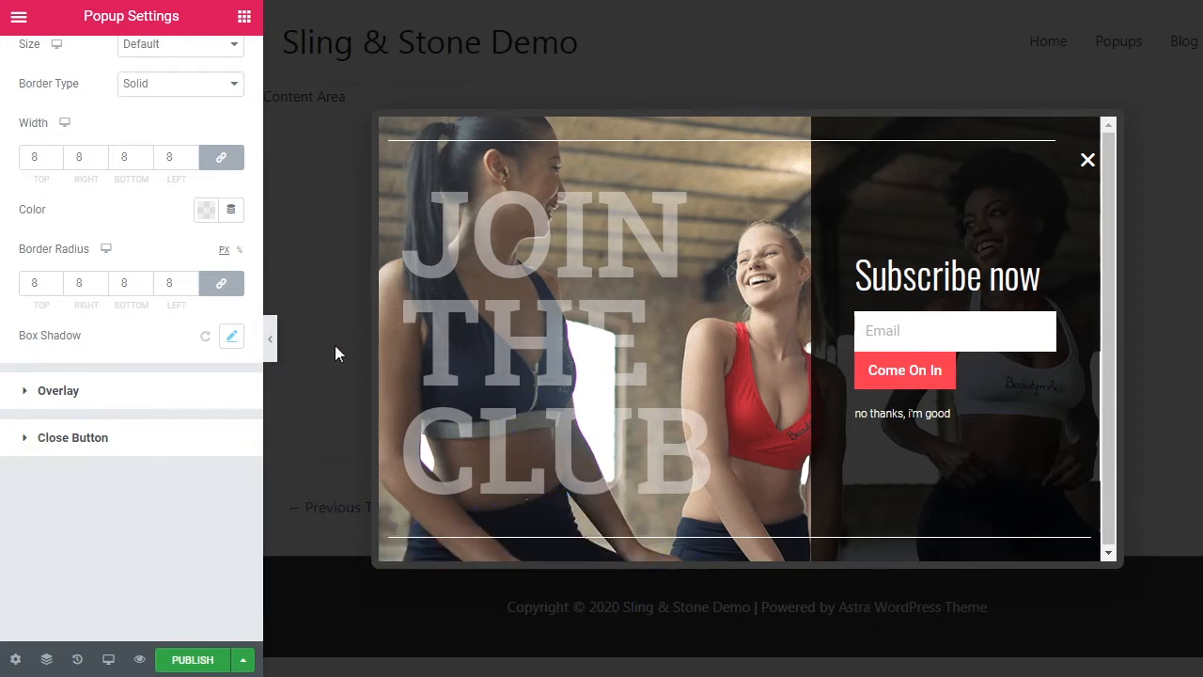
{"action": "left_click", "coordinate": [271, 340]}
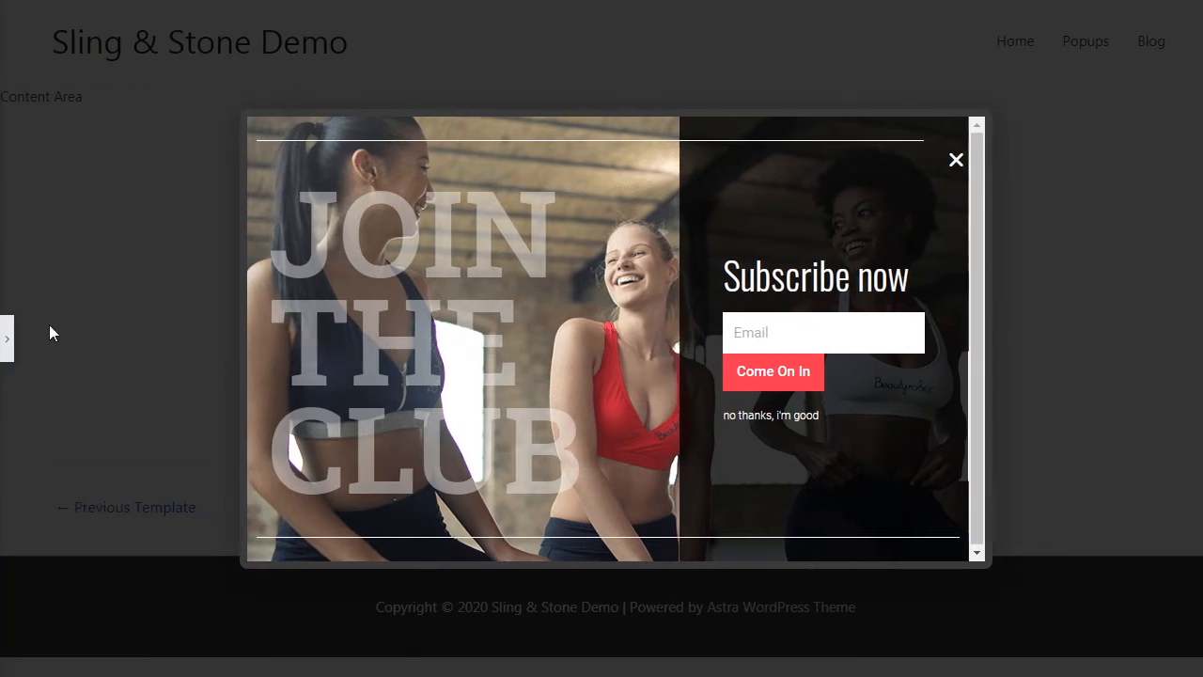
{"action": "left_click", "coordinate": [6, 338]}
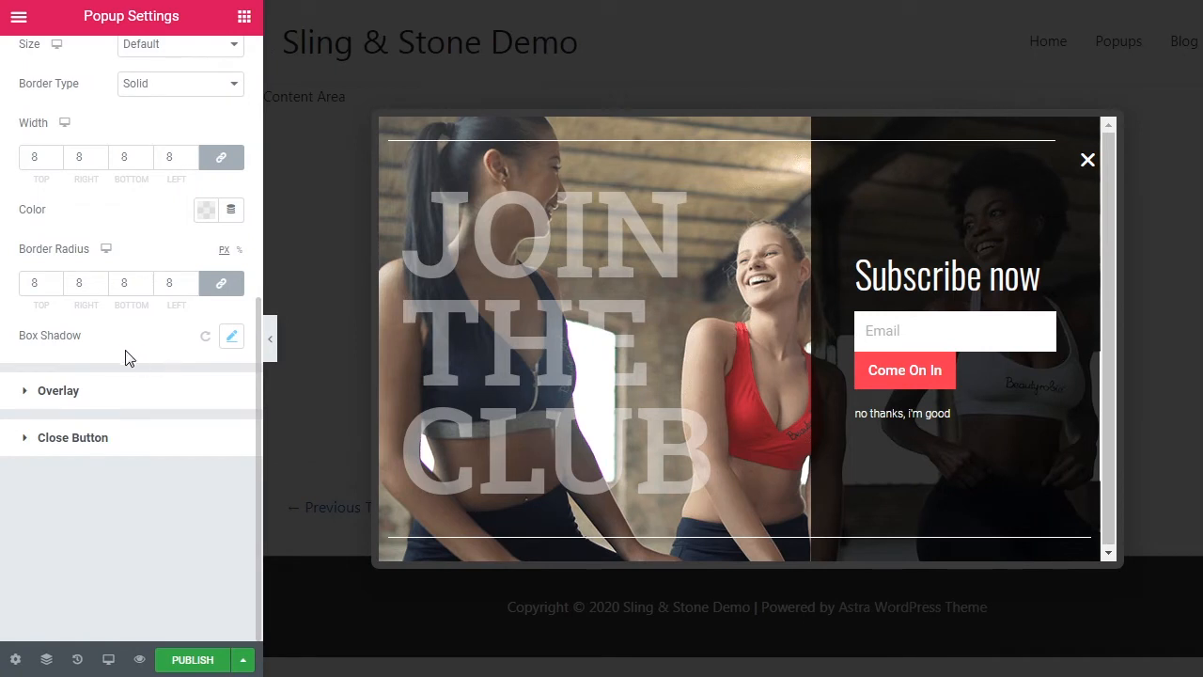
Step: Open the popup's overlay settings, try the Gradient background type, then return to the plain colour background
{"action": "left_click", "coordinate": [97, 393]}
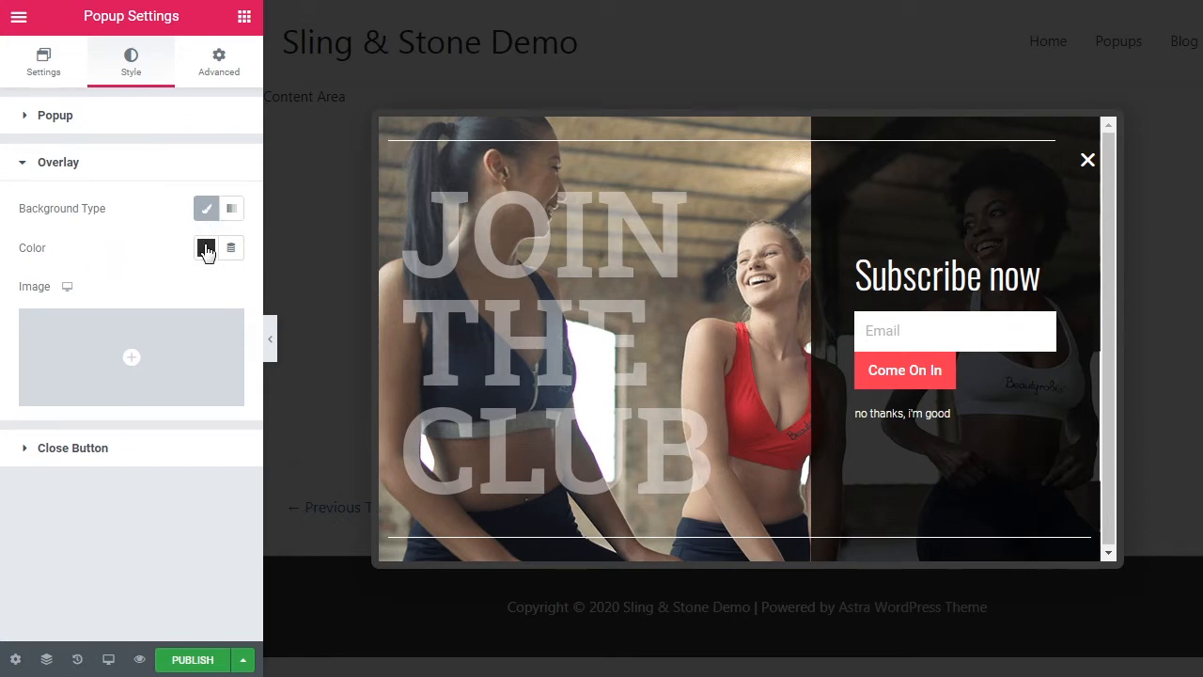
{"action": "left_click", "coordinate": [232, 209]}
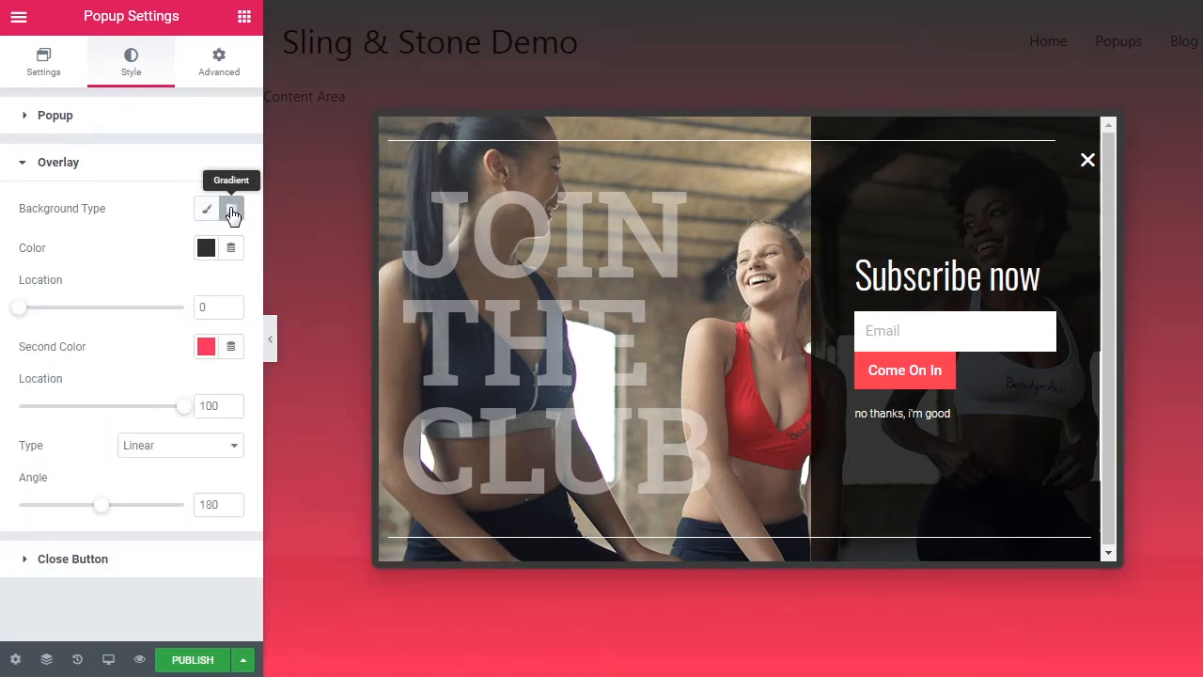
{"action": "left_click", "coordinate": [208, 212]}
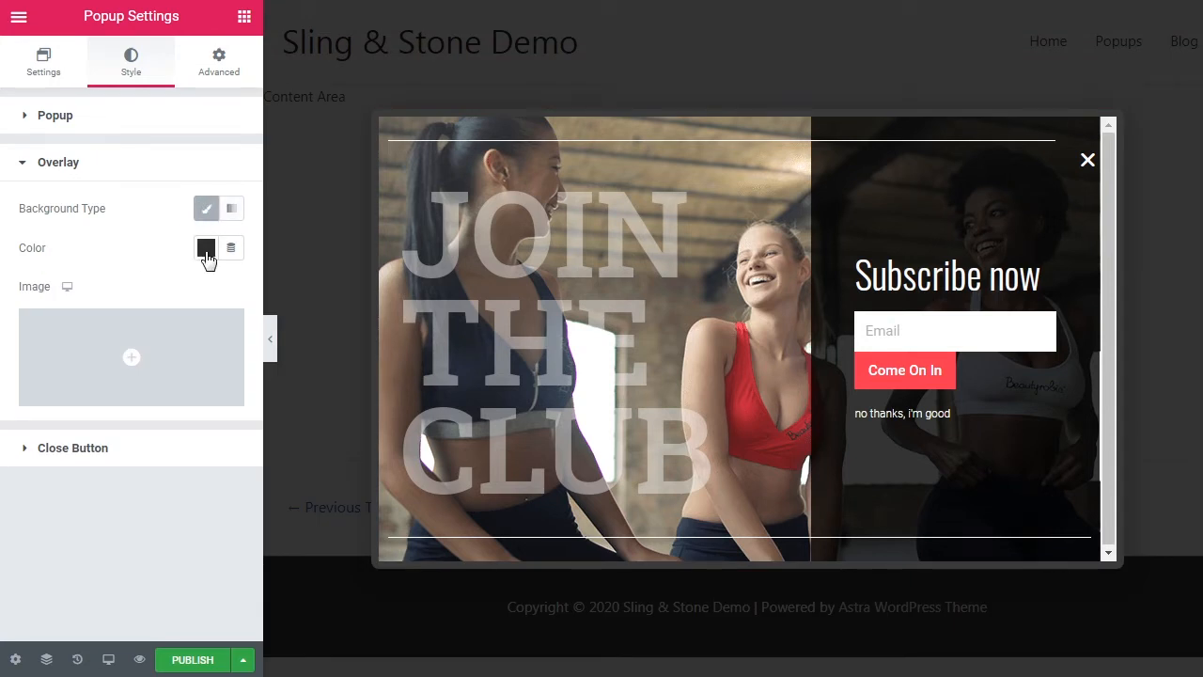
Step: Try a light blue overlay colour, then set the overlay to black with 0.78 opacity
{"action": "left_click", "coordinate": [206, 250]}
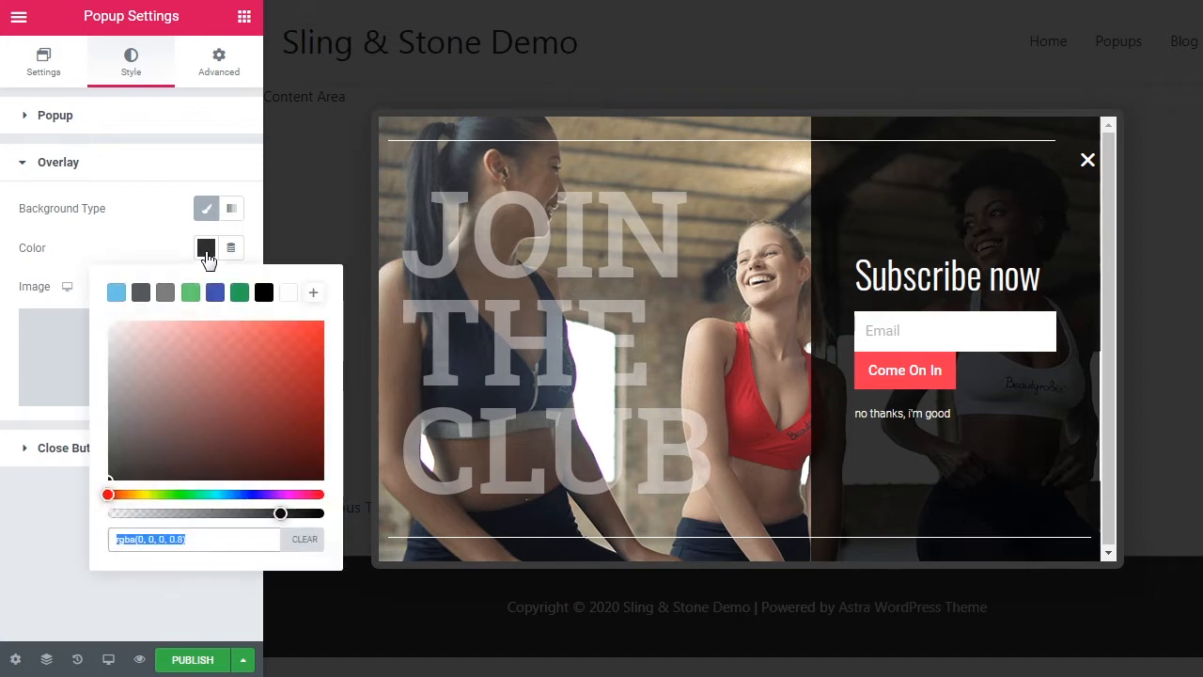
{"action": "left_click", "coordinate": [117, 293]}
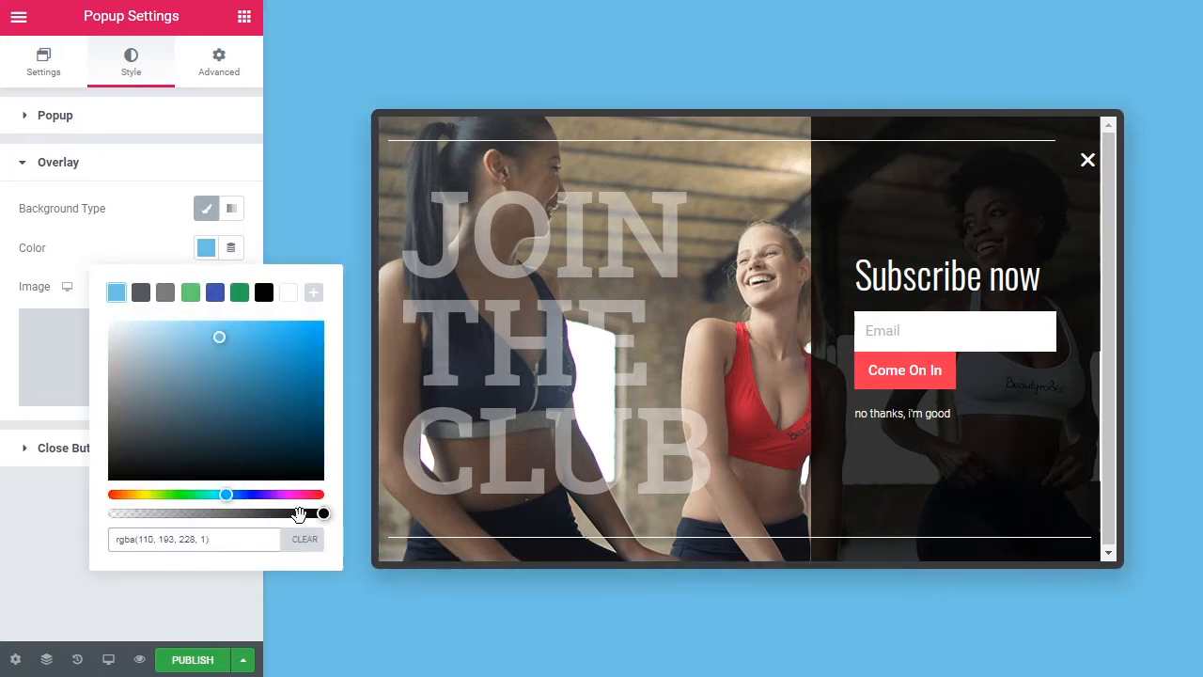
{"action": "mouse_move", "coordinate": [323, 514]}
{"action": "left_mouse_down"}
{"action": "mouse_move", "coordinate": [140, 513]}
{"action": "mouse_move", "coordinate": [314, 514]}
{"action": "mouse_move", "coordinate": [329, 527]}
{"action": "left_mouse_up"}
{"action": "left_click", "coordinate": [265, 294]}
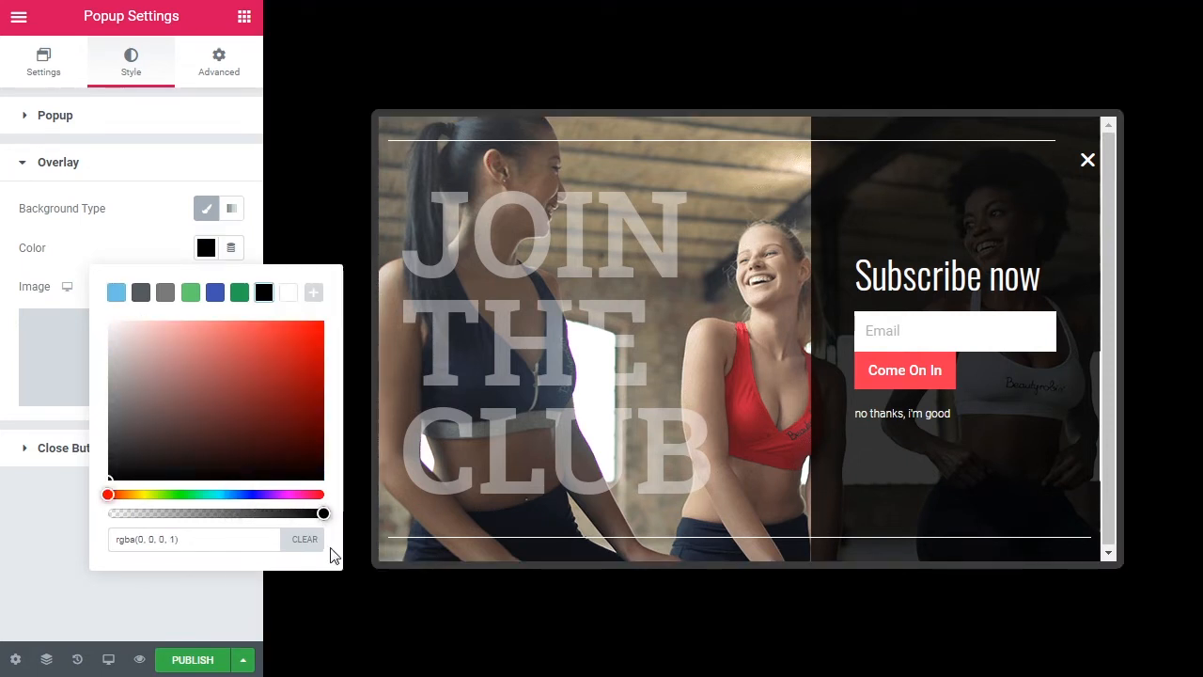
{"action": "left_click_drag", "start_coordinate": [321, 515], "coordinate": [275, 513]}
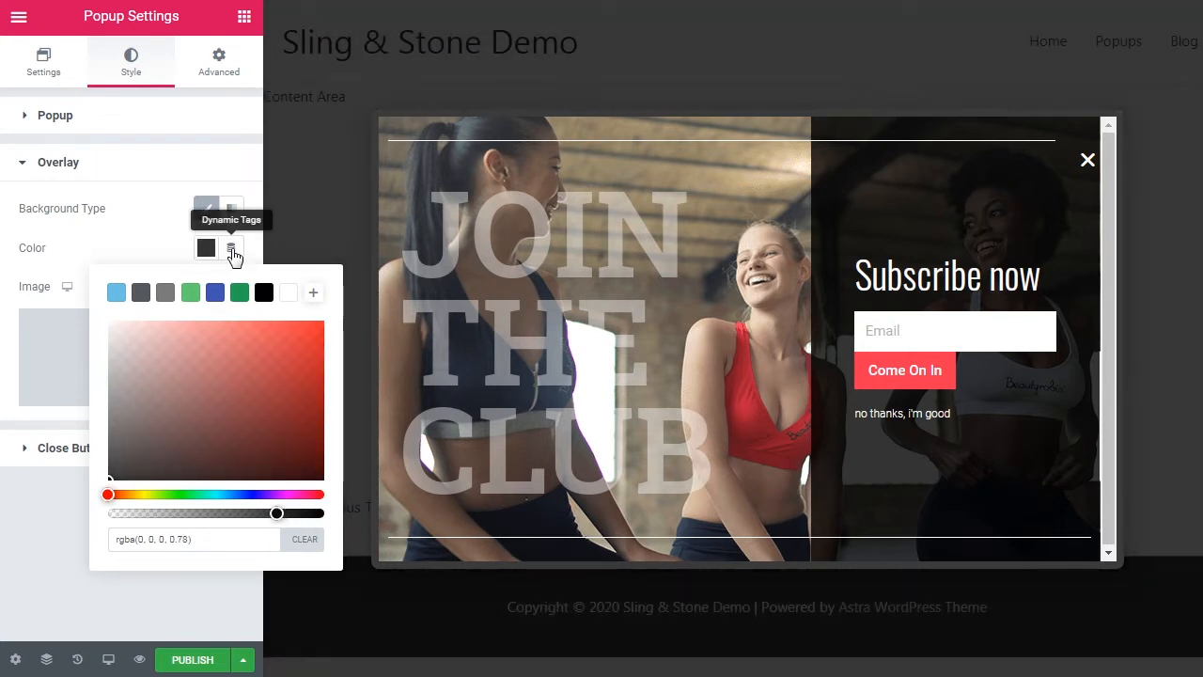
{"action": "left_click", "coordinate": [203, 250]}
Step: Open the Close Button style settings and check the position options, keeping Inside
{"action": "left_click", "coordinate": [75, 449]}
{"action": "left_click", "coordinate": [185, 250]}
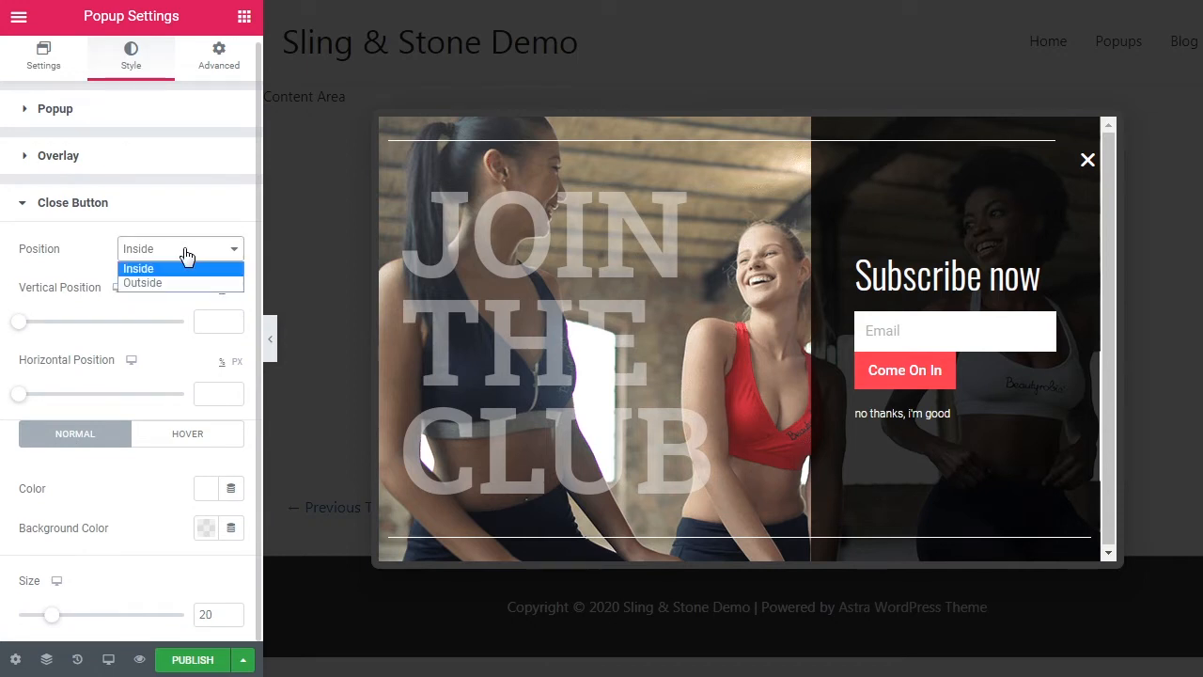
{"action": "left_click", "coordinate": [61, 291]}
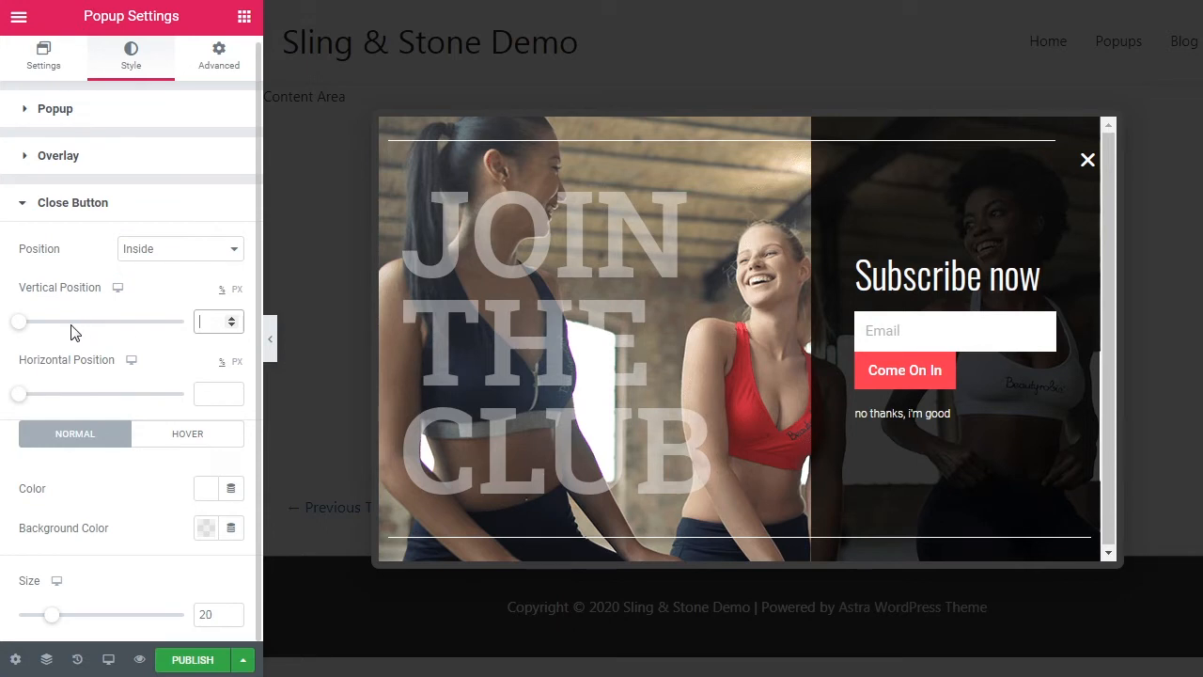
Step: Try a vertical position of 20 for the close button, then clear the value
{"action": "mouse_move", "coordinate": [21, 324]}
{"action": "left_mouse_down"}
{"action": "mouse_move", "coordinate": [73, 323]}
{"action": "mouse_move", "coordinate": [14, 323]}
{"action": "left_mouse_up"}
{"action": "double_click", "coordinate": [203, 321]}
{"action": "type", "text": "20"}
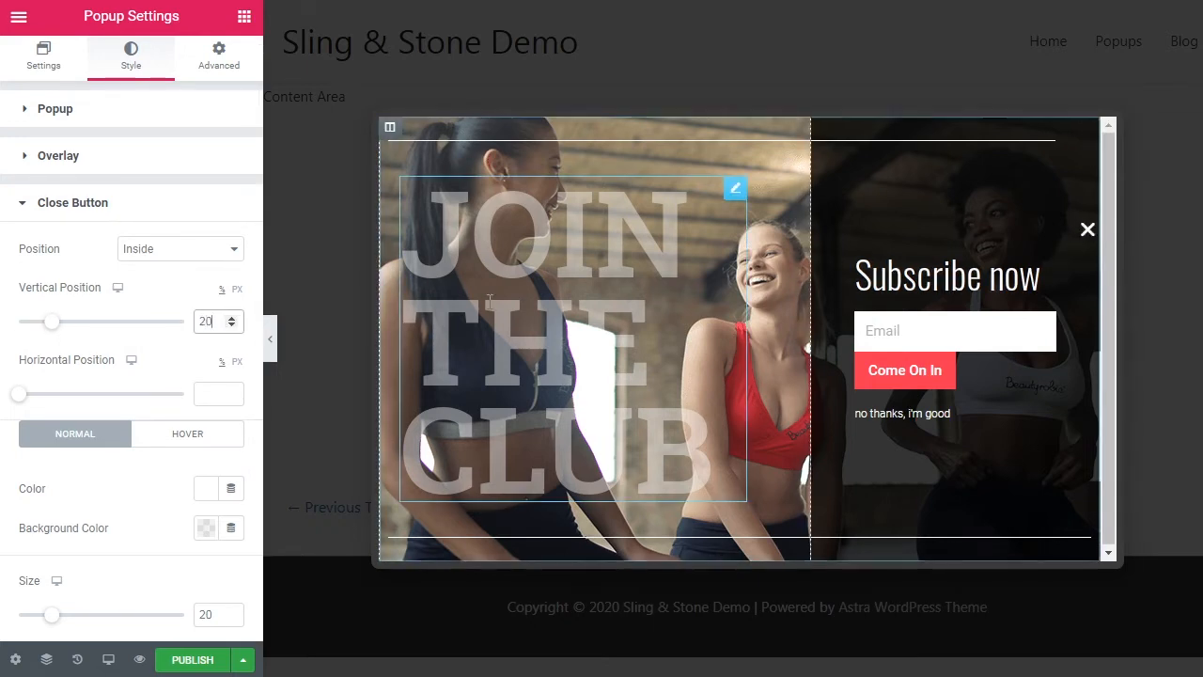
{"action": "key", "text": "BackSpace"}
{"action": "key", "text": "BackSpace"}
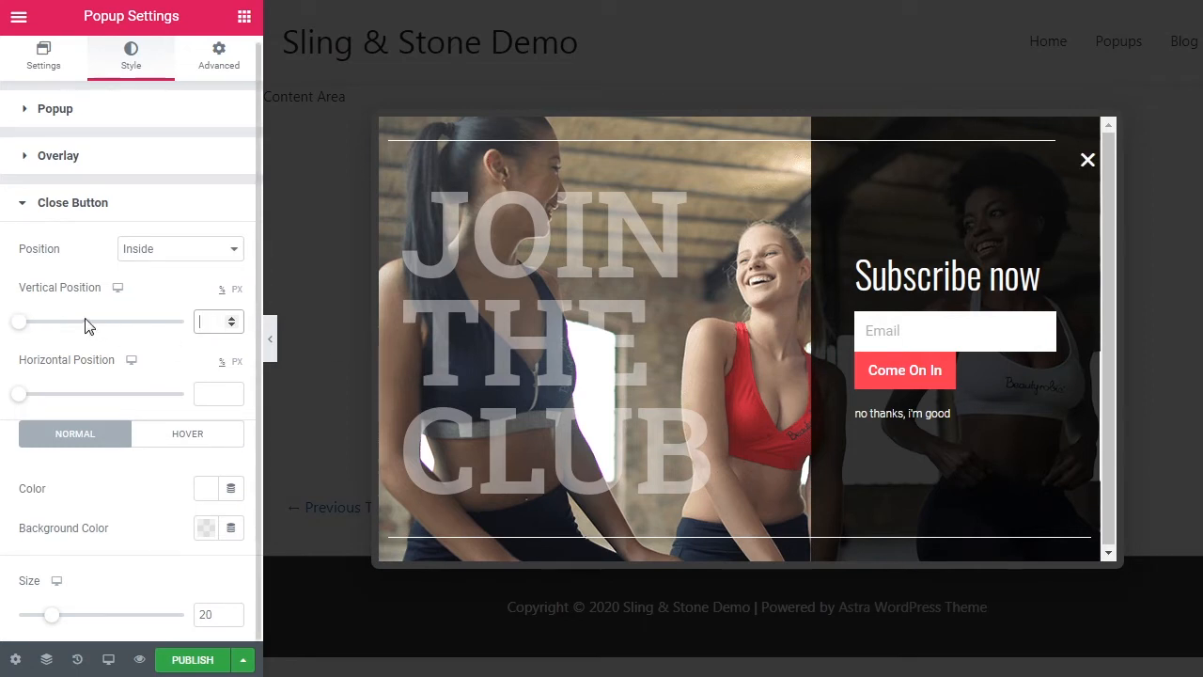
Step: Check the close button's vertical position units, keep percent, and view its Hover colour options
{"action": "left_click", "coordinate": [237, 292]}
{"action": "left_click", "coordinate": [224, 291]}
{"action": "left_click", "coordinate": [168, 442]}
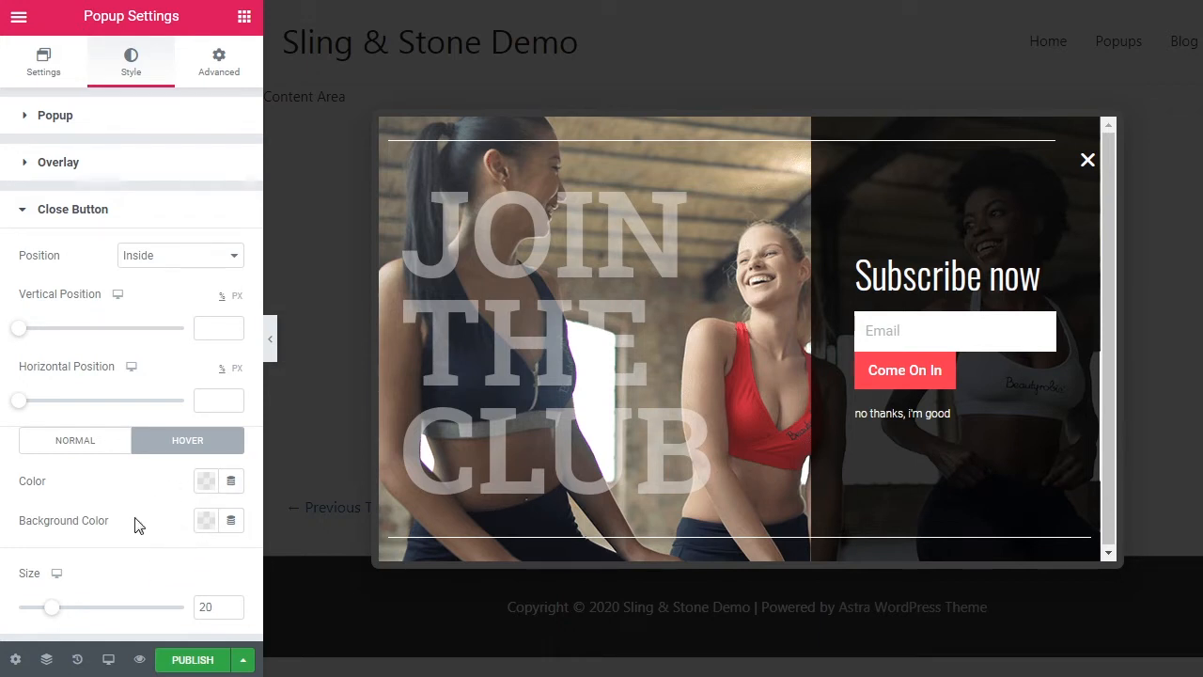
Step: In the popup's advanced settings, set the close button to show after 5 seconds
{"action": "left_click", "coordinate": [222, 73]}
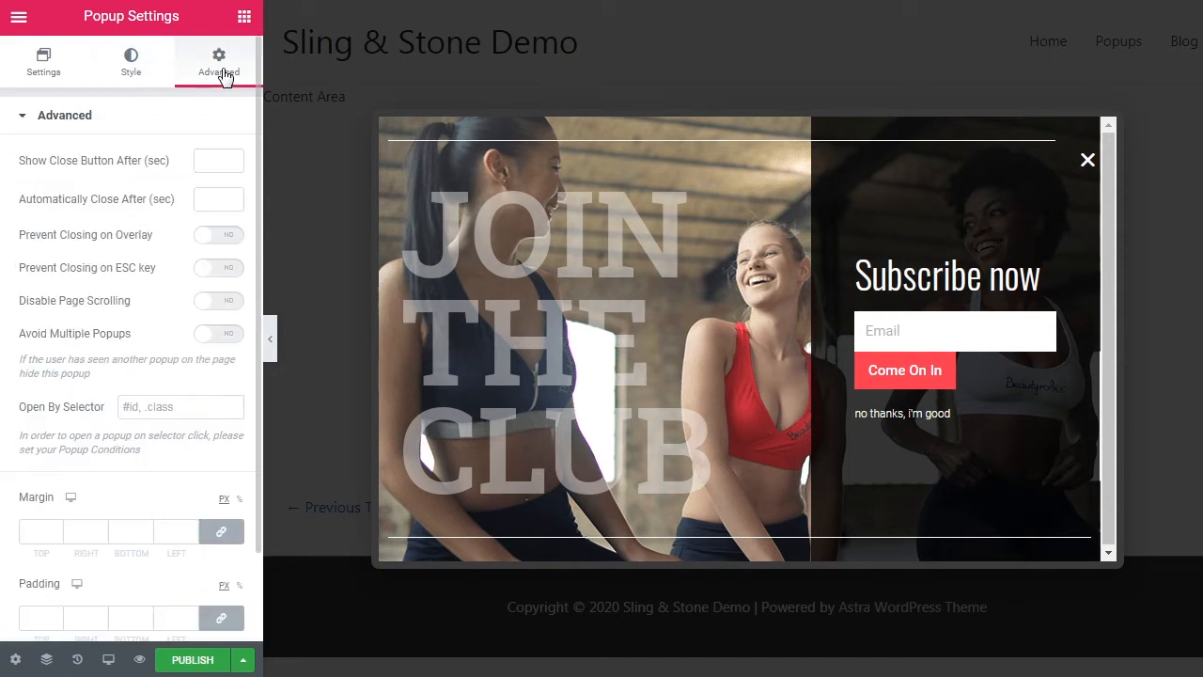
{"action": "left_click", "coordinate": [209, 160]}
{"action": "type", "text": "5"}
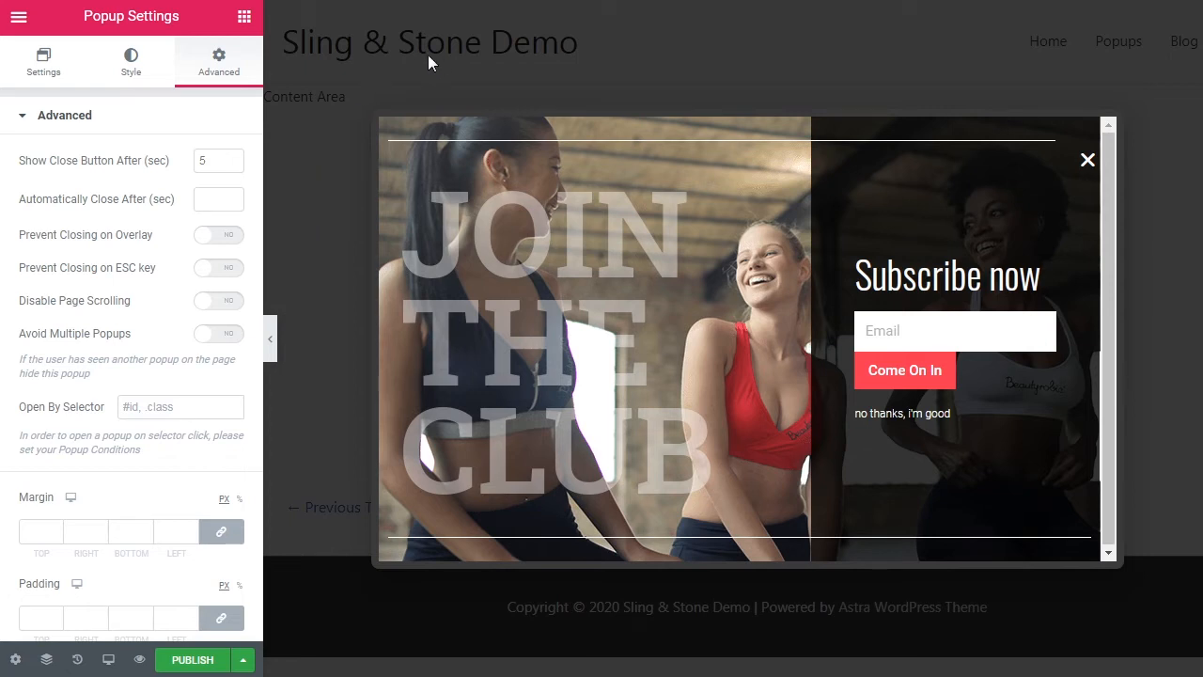
Step: Enable Prevent Closing on Overlay, Disable Page Scrolling and Avoid Multiple Popups
{"action": "left_click", "coordinate": [203, 237]}
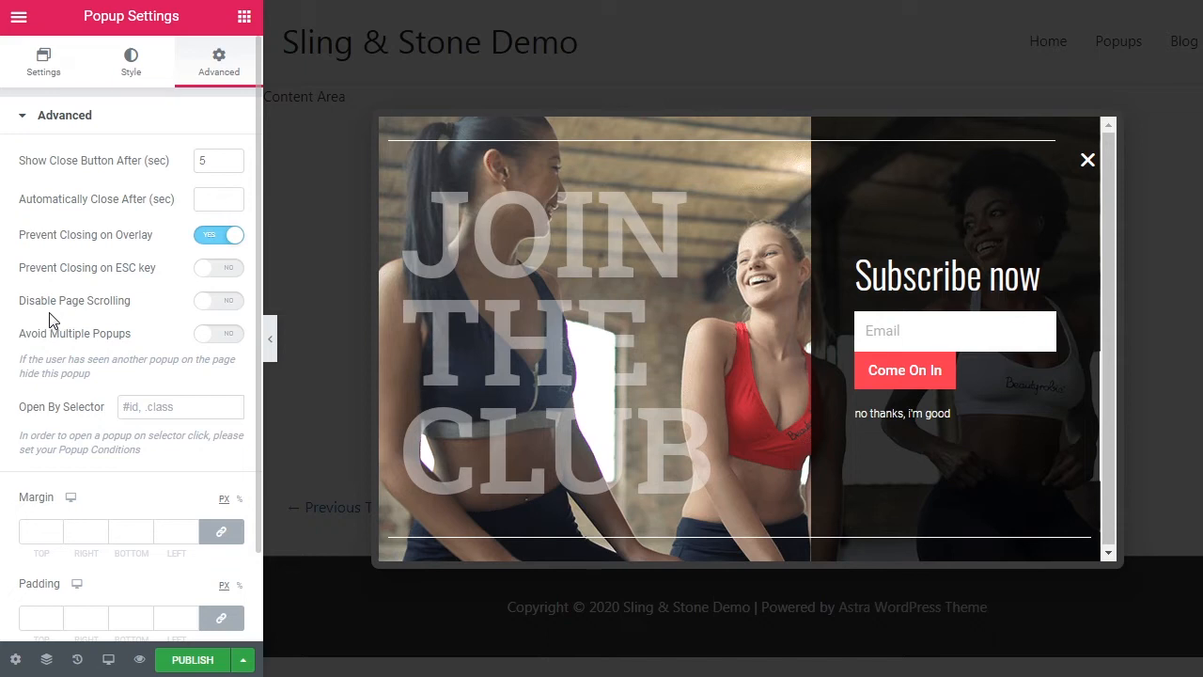
{"action": "left_click", "coordinate": [204, 304]}
{"action": "left_click", "coordinate": [203, 340]}
Step: Review the remaining advanced popup options and open the Custom CSS section
{"action": "scroll", "coordinate": [87, 461], "scroll_direction": "down", "scroll_amount": 1}
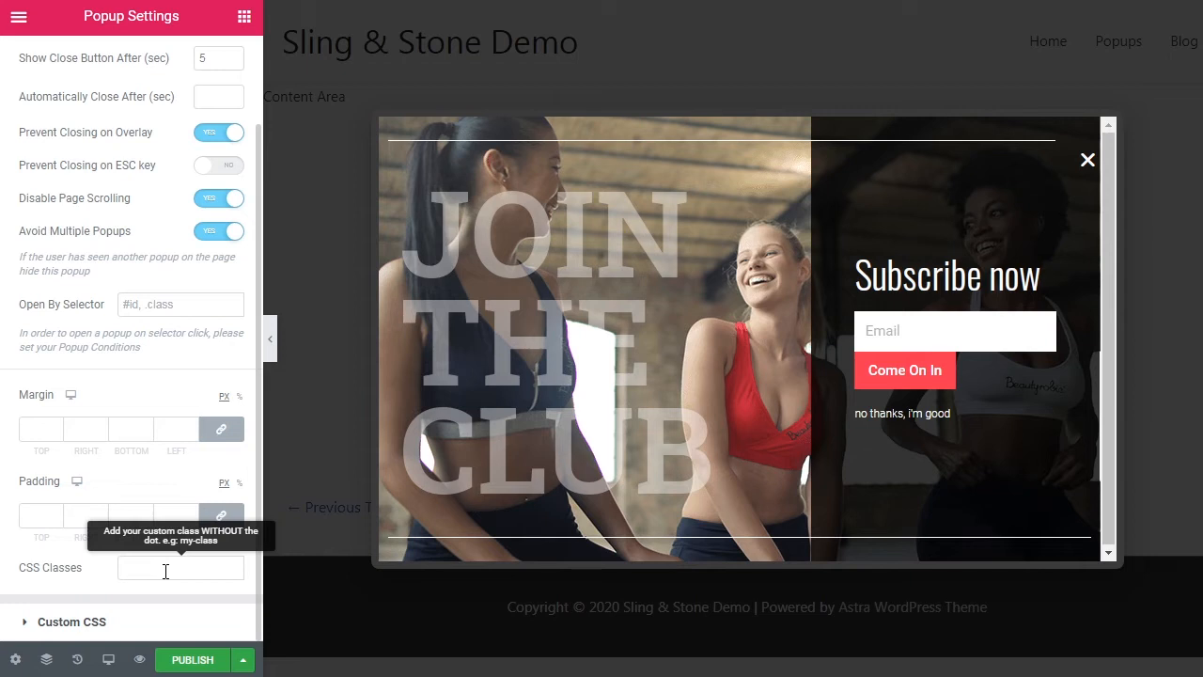
{"action": "left_click", "coordinate": [106, 623]}
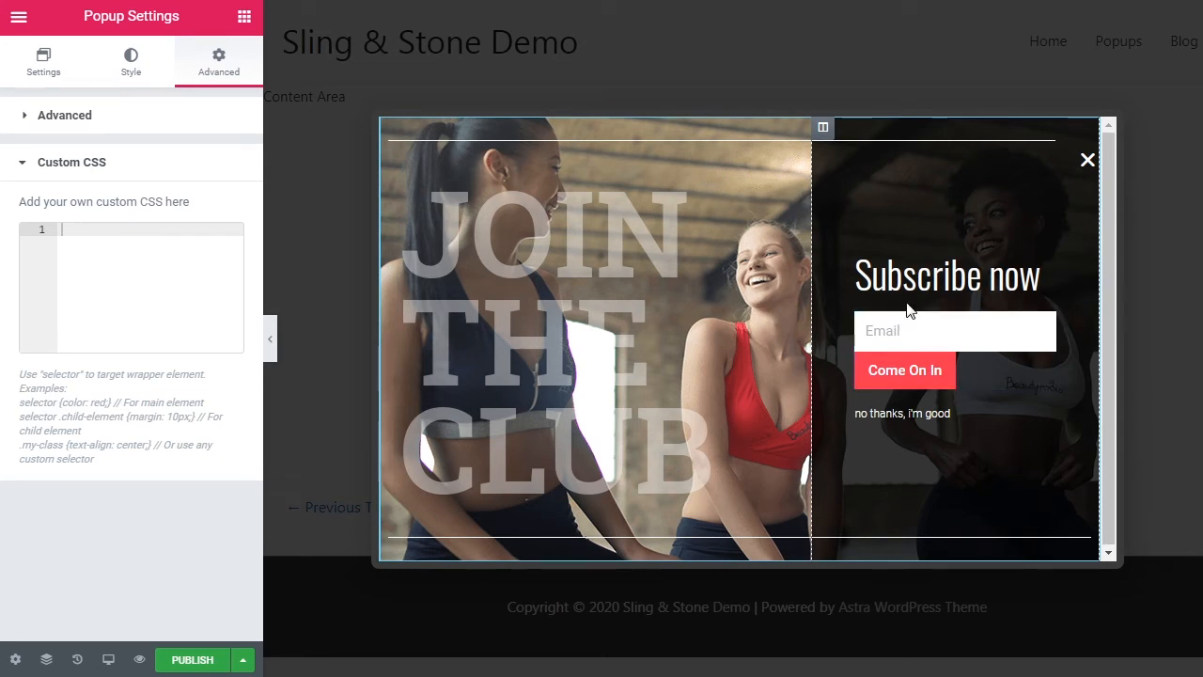
Step: Add a second field to the popup's subscribe form and open its settings
{"action": "left_click", "coordinate": [1045, 327]}
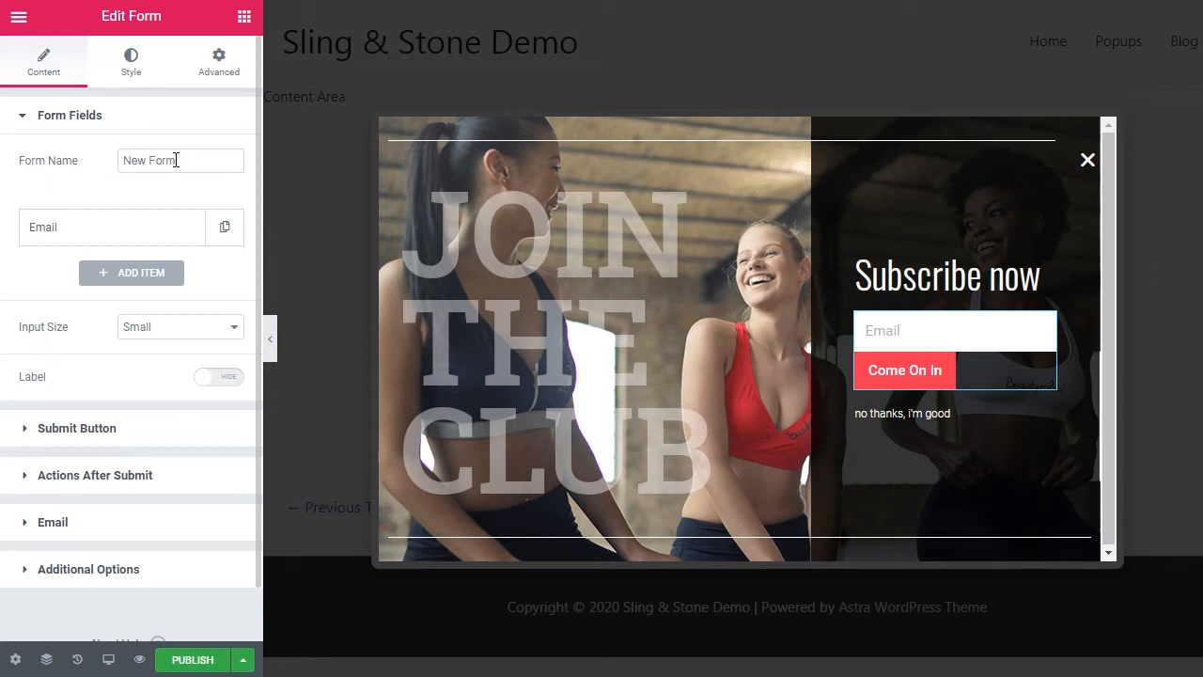
{"action": "left_click", "coordinate": [119, 274]}
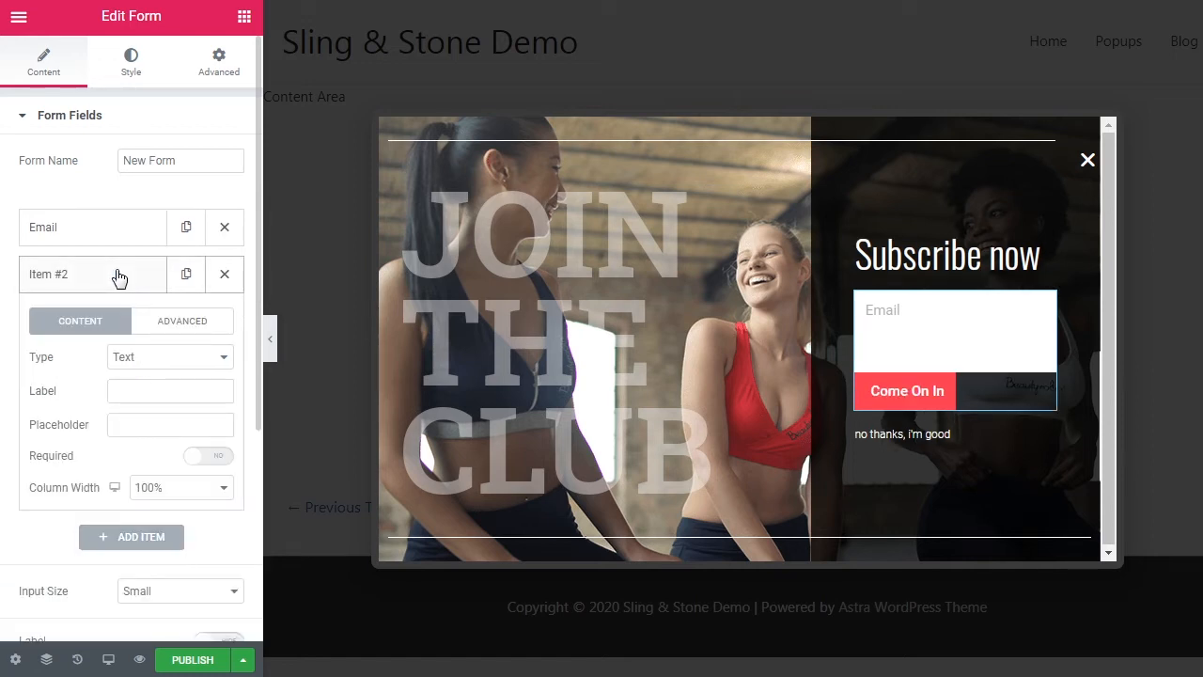
{"action": "left_click", "coordinate": [89, 278]}
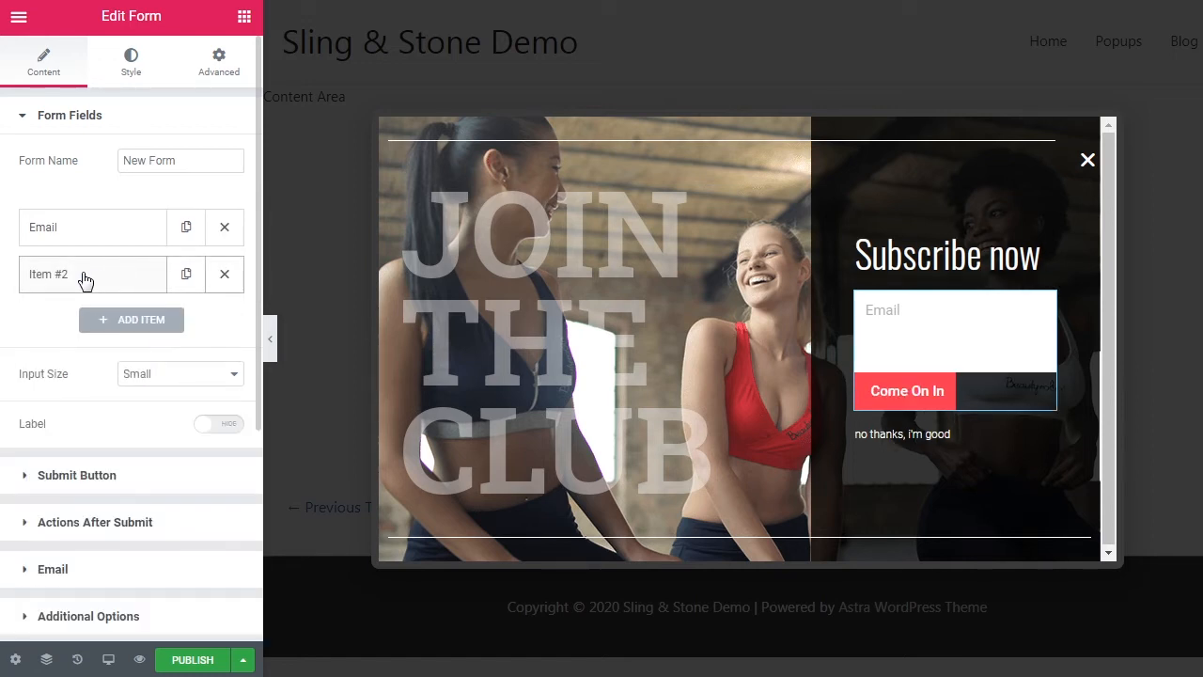
{"action": "left_click", "coordinate": [83, 279]}
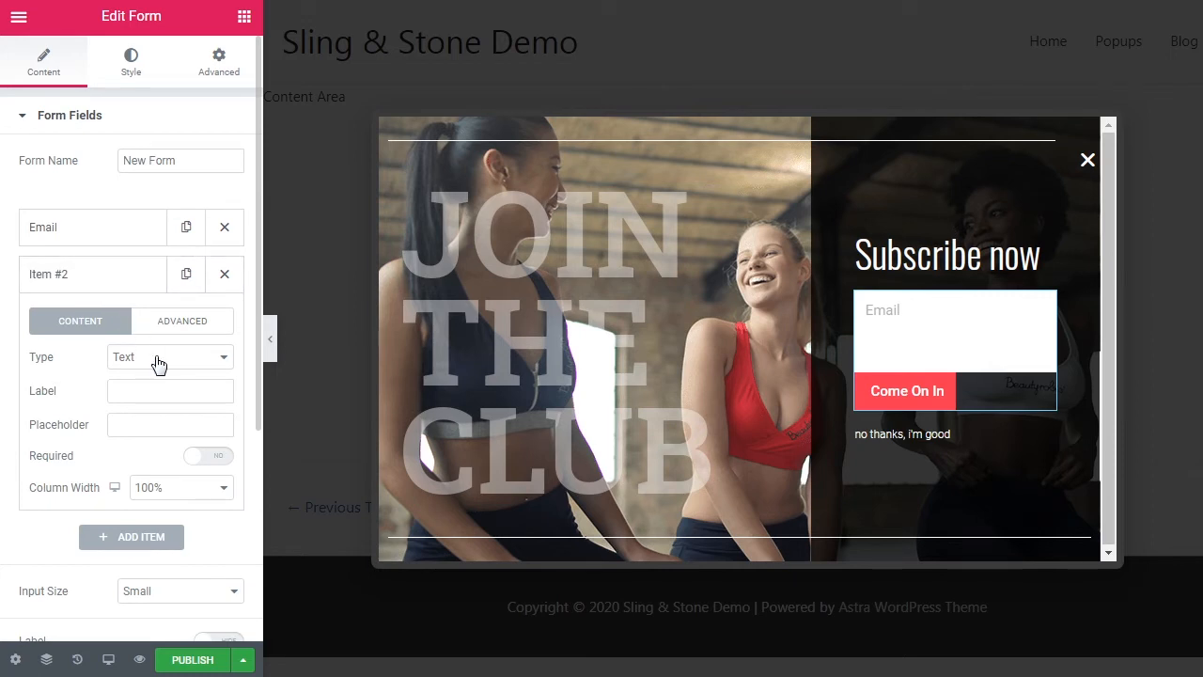
Step: Label the new form field "Name", set its placeholder to "First Name", and make it required
{"action": "left_click", "coordinate": [146, 395]}
{"action": "type", "text": "Name"}
{"action": "left_click", "coordinate": [149, 428]}
{"action": "type", "text": "Fir"}
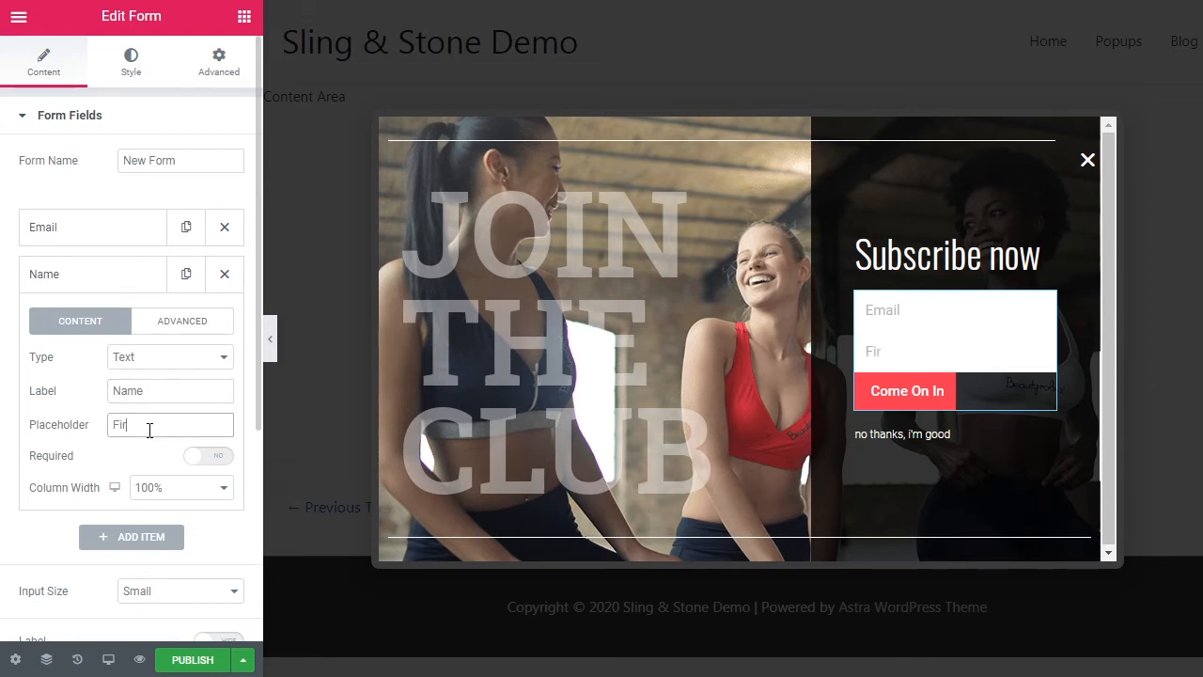
{"action": "type", "text": "st Name"}
{"action": "left_click", "coordinate": [218, 458]}
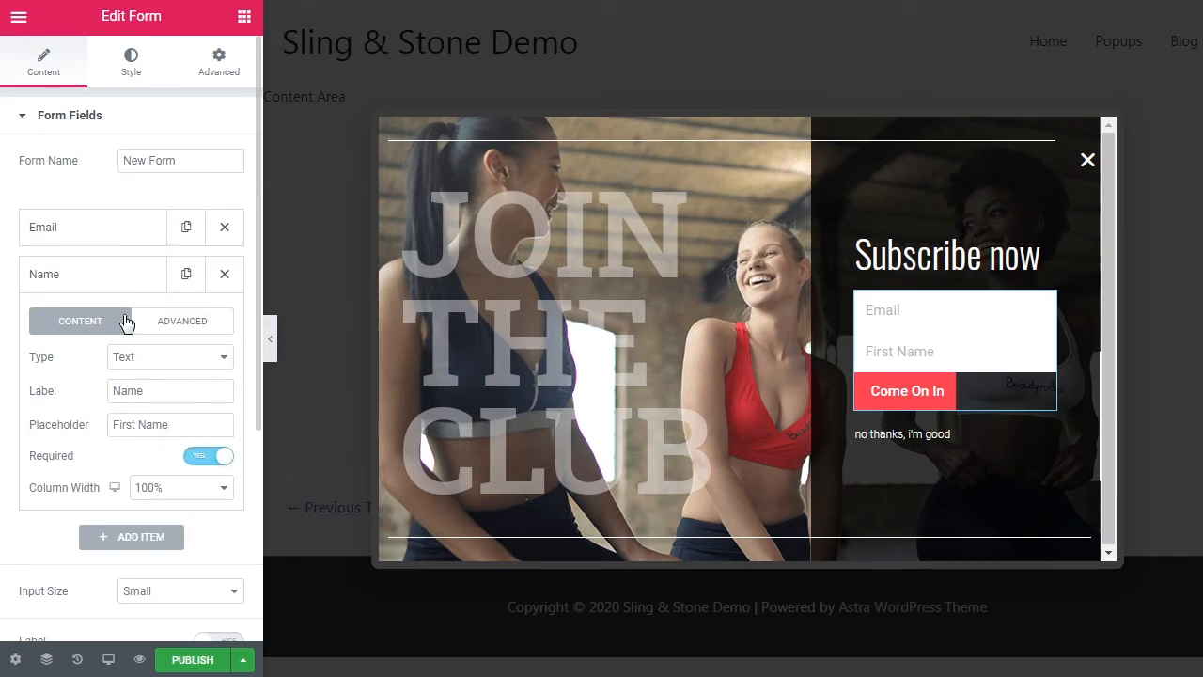
Step: Move the Name field above the Email field in the subscribe form
{"action": "left_click_drag", "start_coordinate": [100, 277], "coordinate": [108, 221]}
{"action": "left_click", "coordinate": [109, 221]}
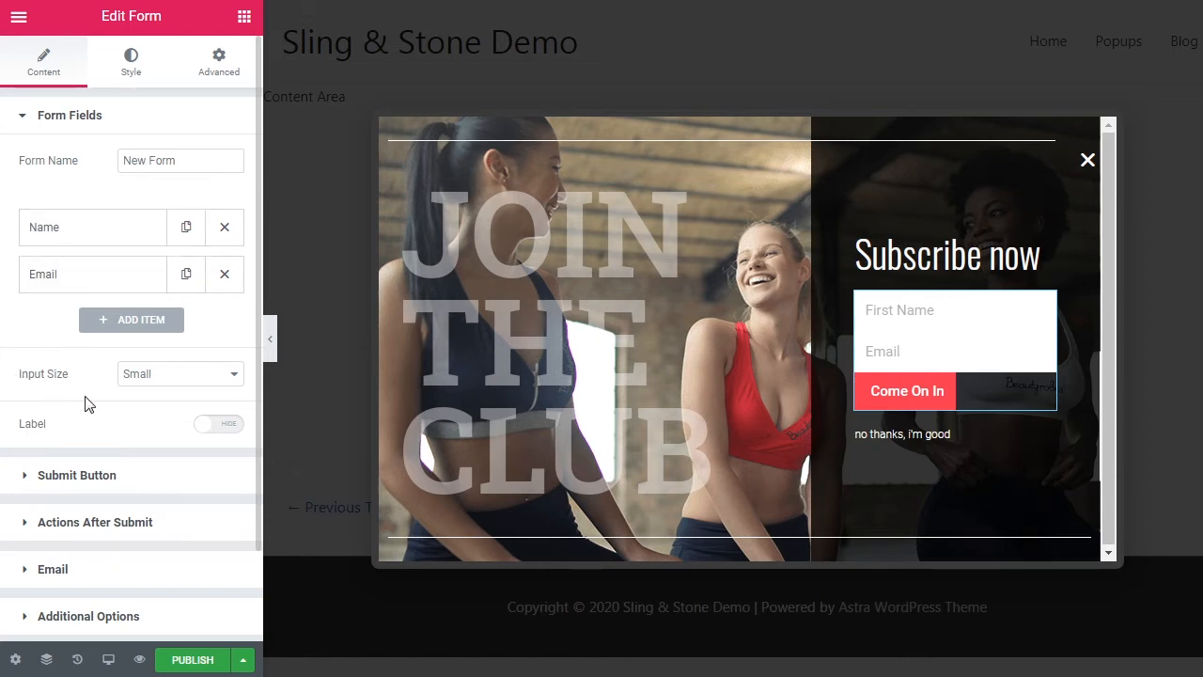
Step: Try showing the subscribe form's field labels and required marks, and check the available input sizes
{"action": "left_click", "coordinate": [159, 378]}
{"action": "left_click", "coordinate": [212, 428]}
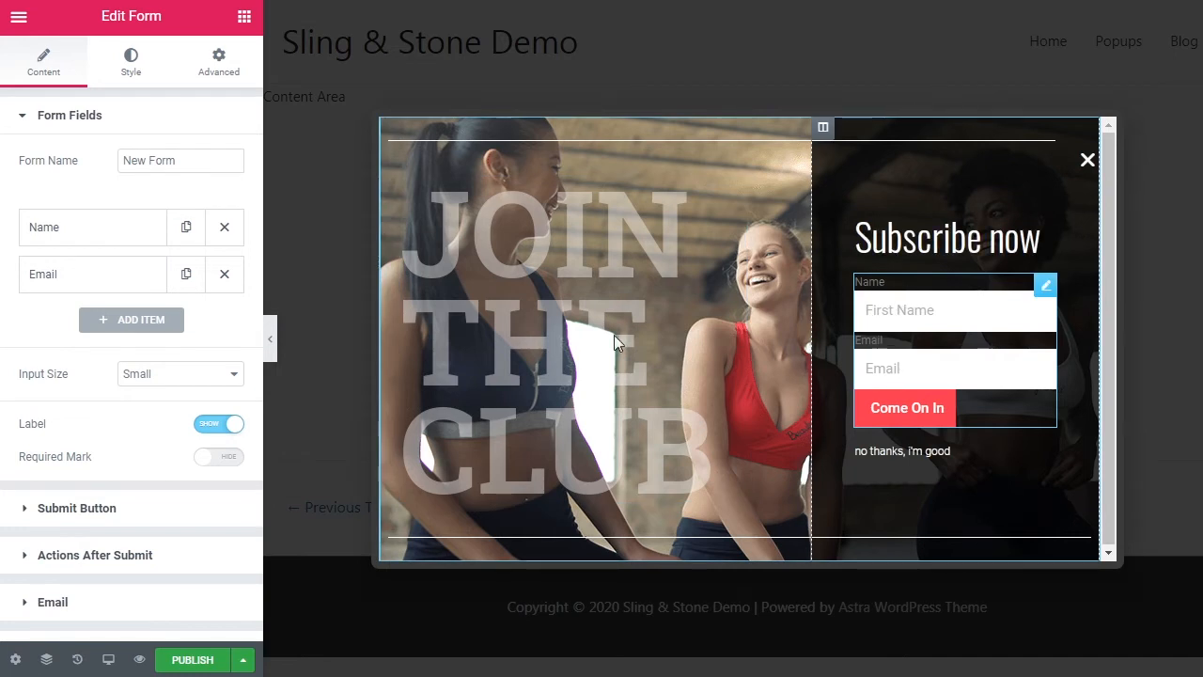
{"action": "left_click", "coordinate": [209, 377]}
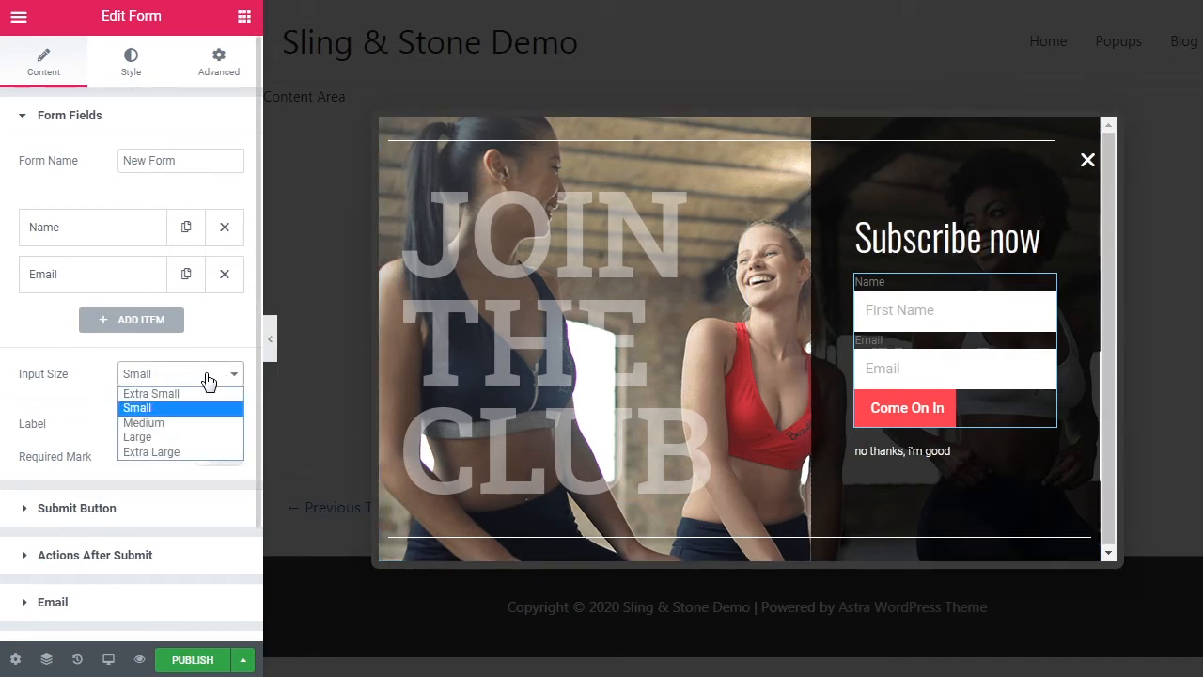
{"action": "left_click", "coordinate": [213, 379]}
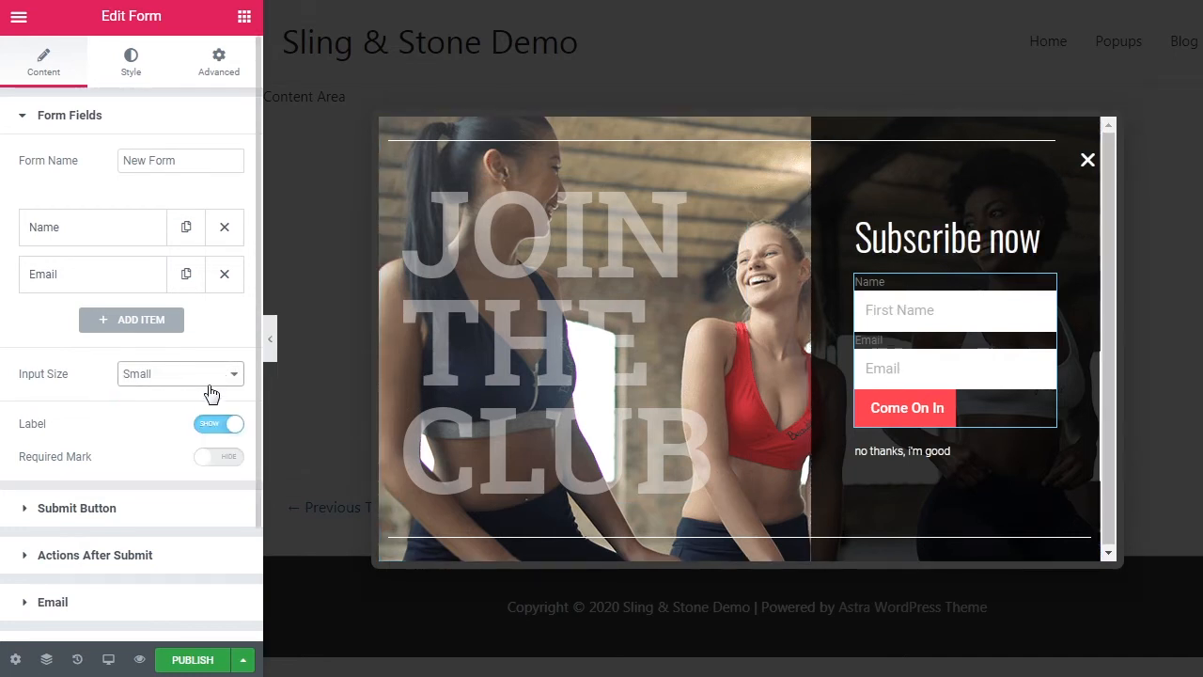
{"action": "left_click", "coordinate": [224, 460]}
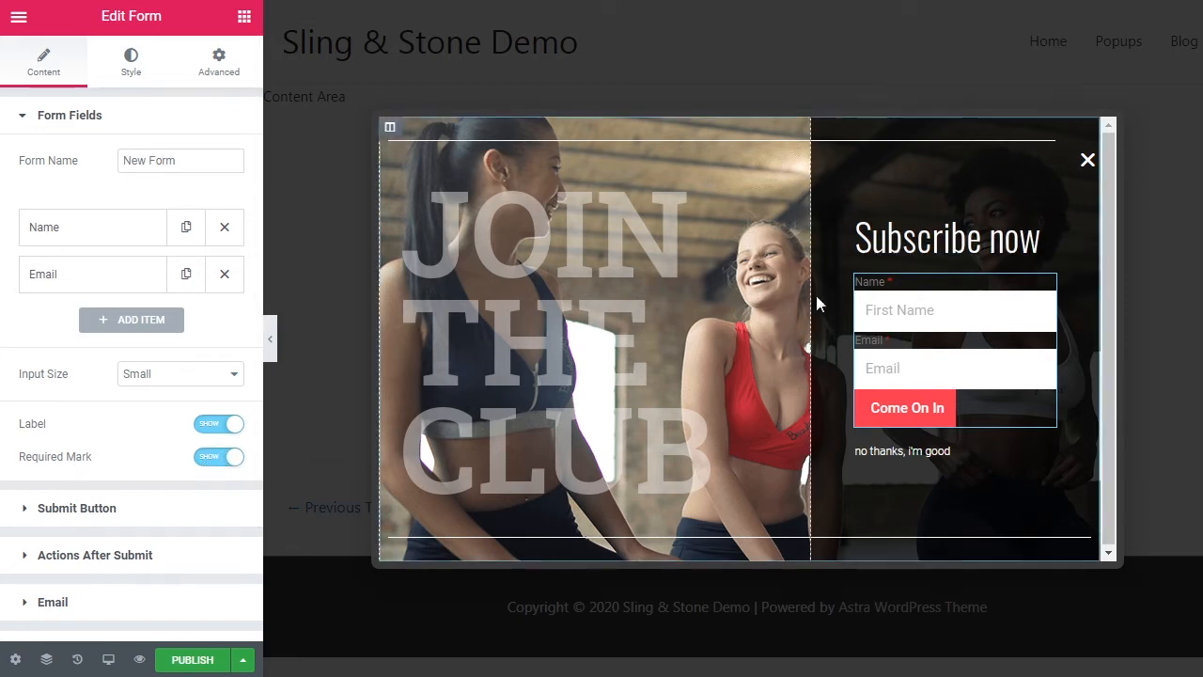
{"action": "left_click", "coordinate": [224, 459]}
{"action": "left_click", "coordinate": [224, 425]}
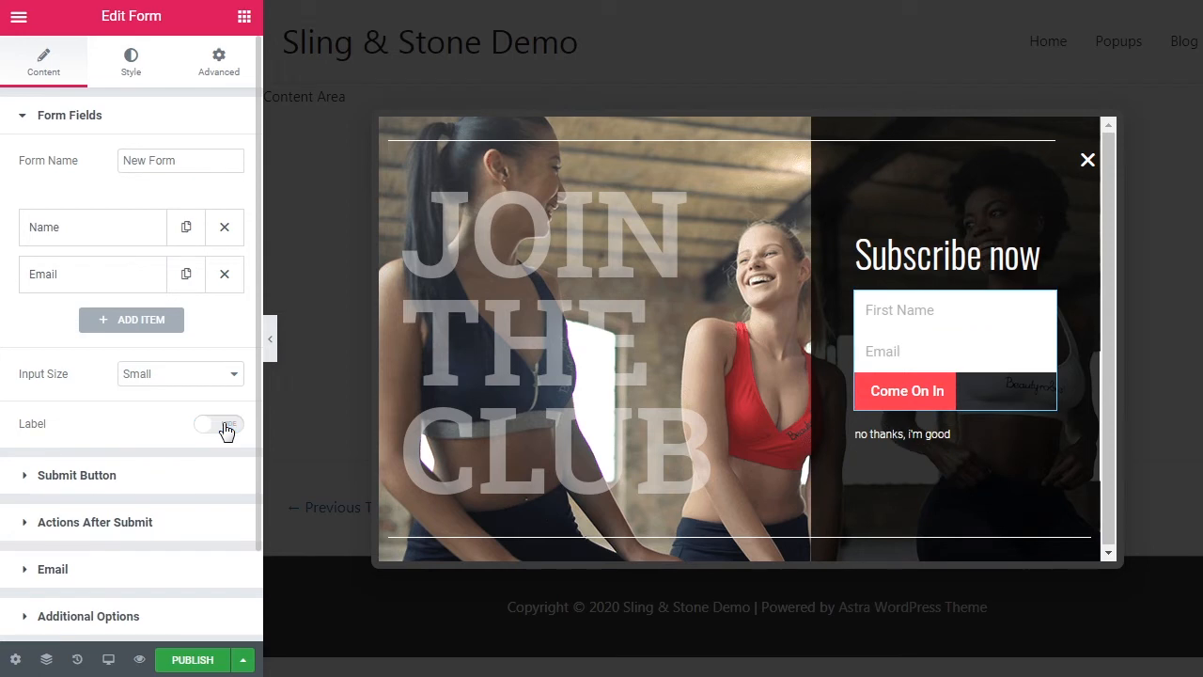
Step: Review the submit button settings, then add GetResponse as an action after submit and open its settings
{"action": "left_click", "coordinate": [129, 492]}
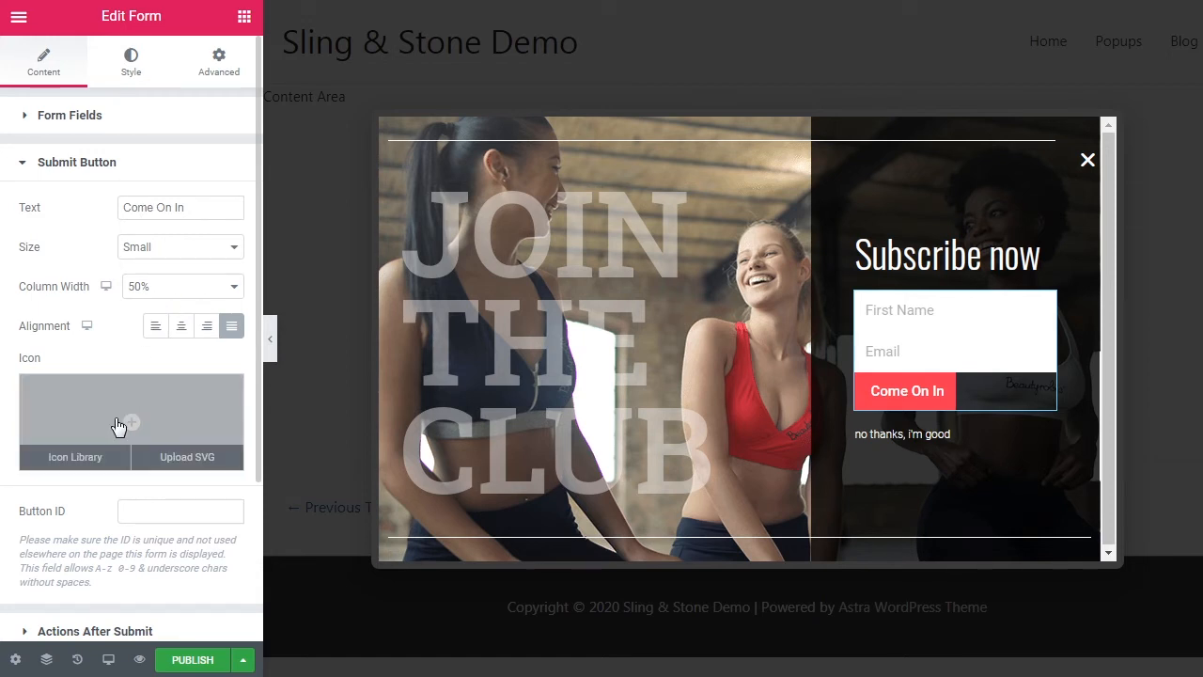
{"action": "left_click", "coordinate": [94, 631]}
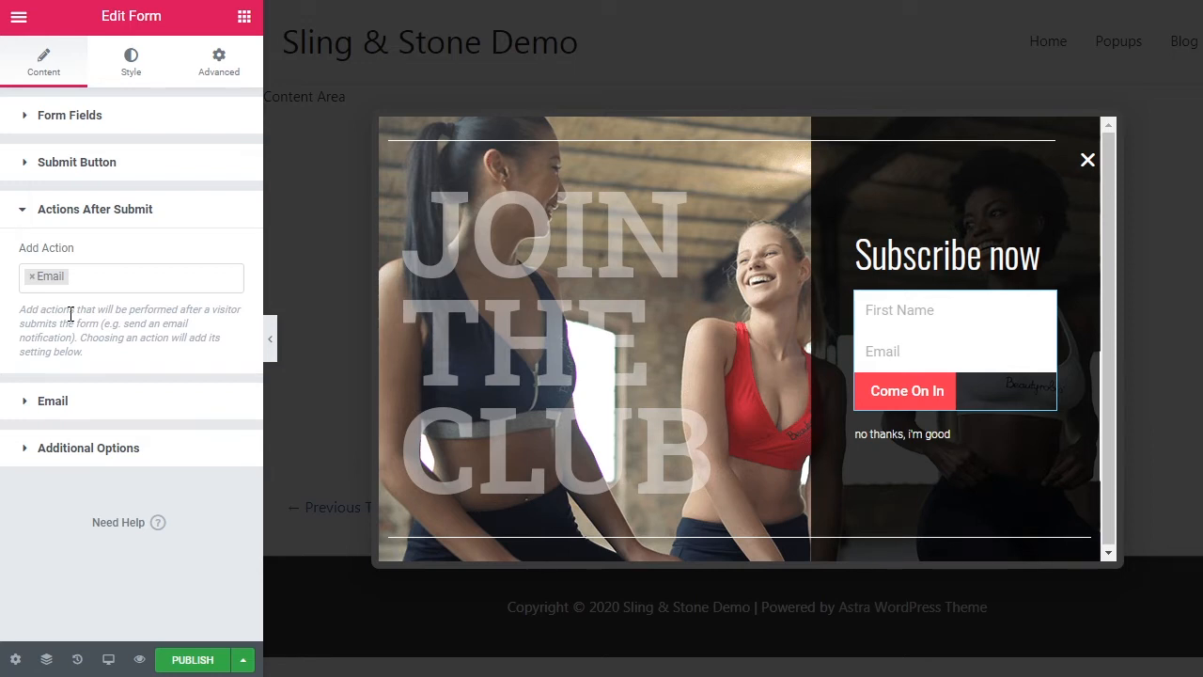
{"action": "left_click", "coordinate": [111, 280]}
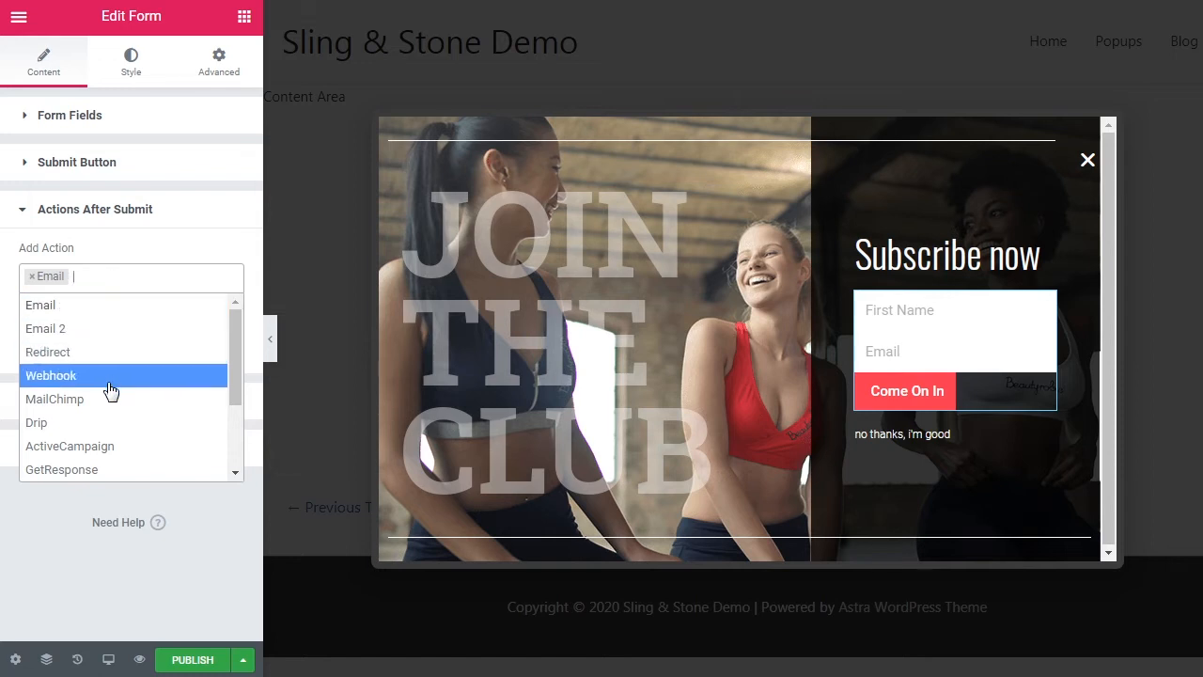
{"action": "left_click", "coordinate": [107, 470]}
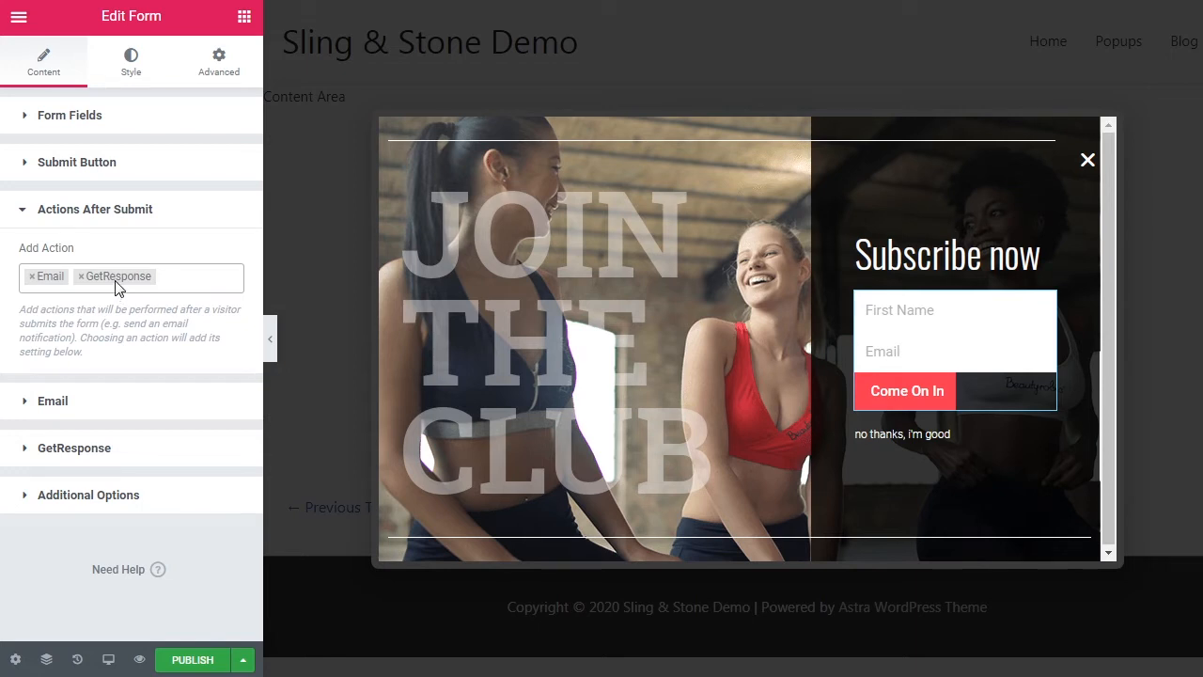
{"action": "left_click", "coordinate": [104, 453]}
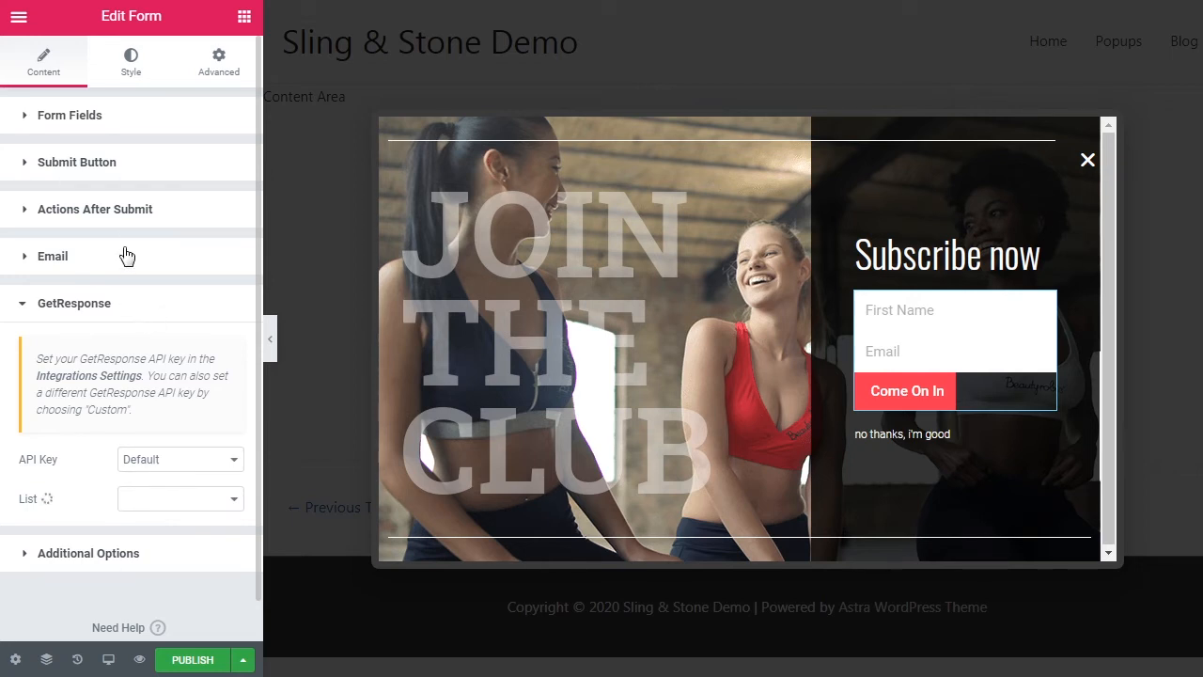
Step: Add Popup to the form's actions after submit
{"action": "left_click", "coordinate": [130, 215]}
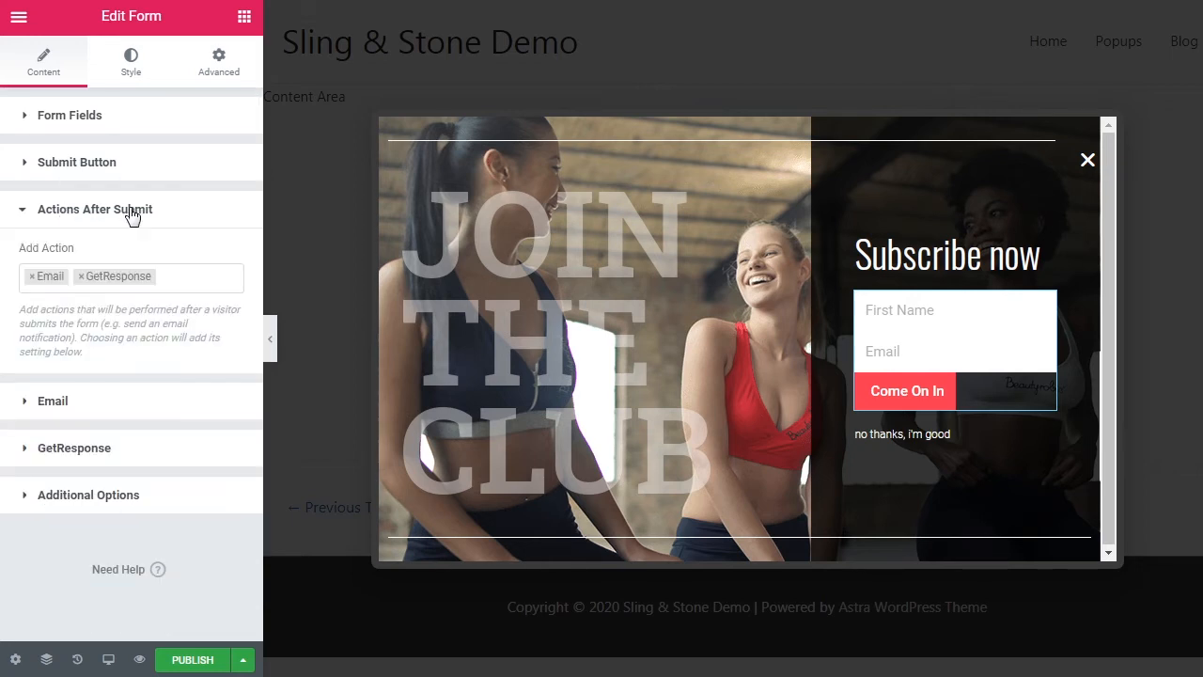
{"action": "left_click", "coordinate": [176, 275]}
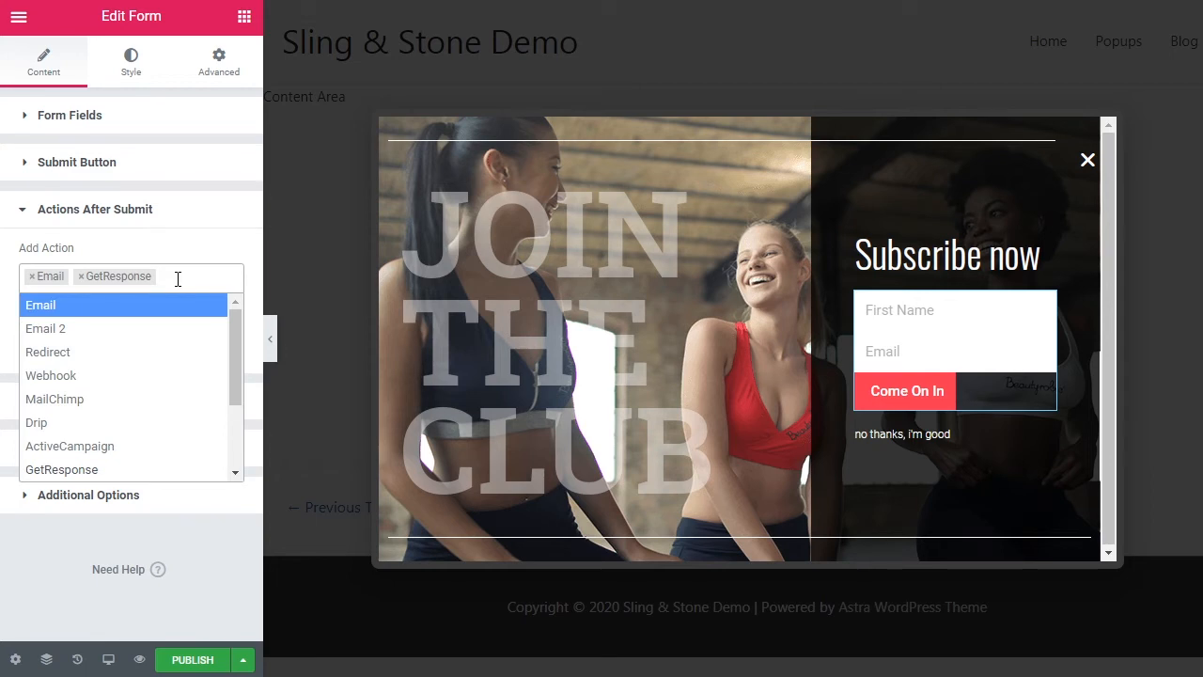
{"action": "scroll", "coordinate": [147, 372], "scroll_direction": "down", "scroll_amount": 2}
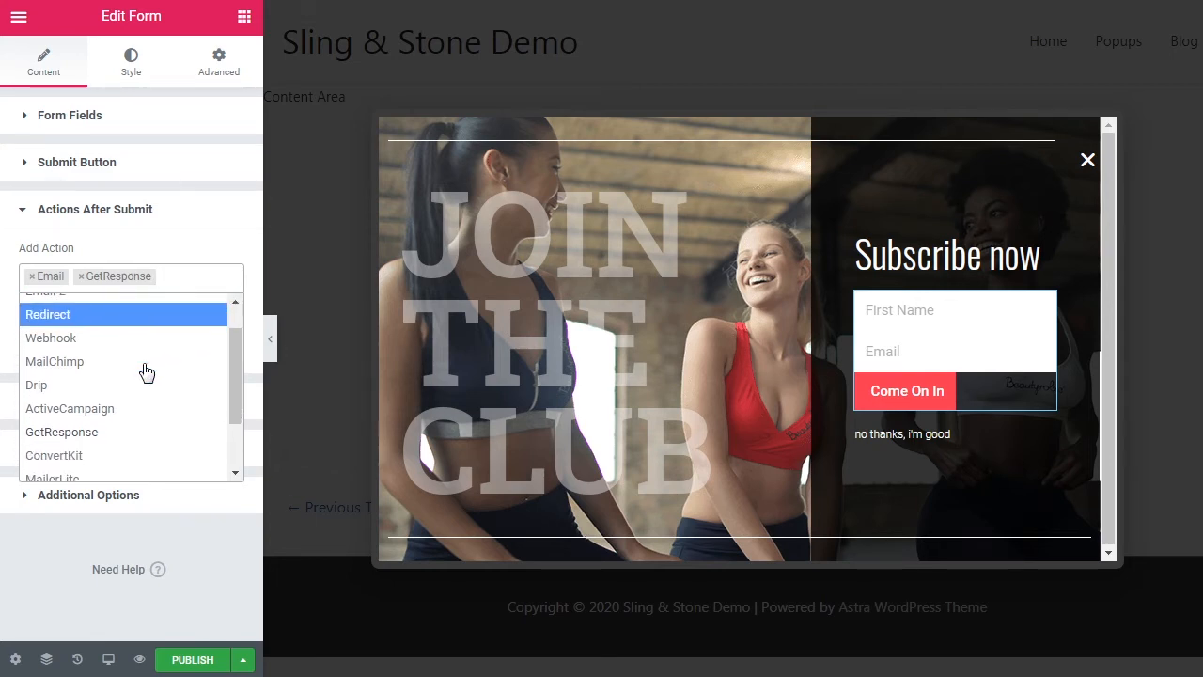
{"action": "scroll", "coordinate": [147, 372], "scroll_direction": "down", "scroll_amount": 1}
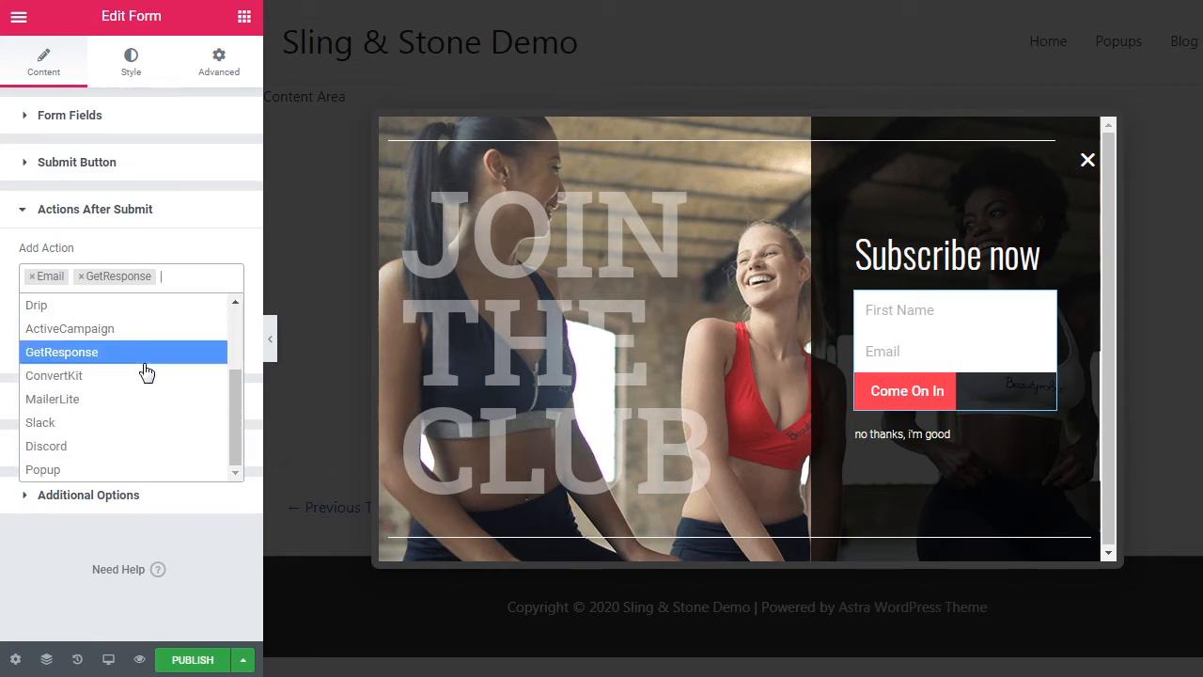
{"action": "left_click", "coordinate": [84, 477]}
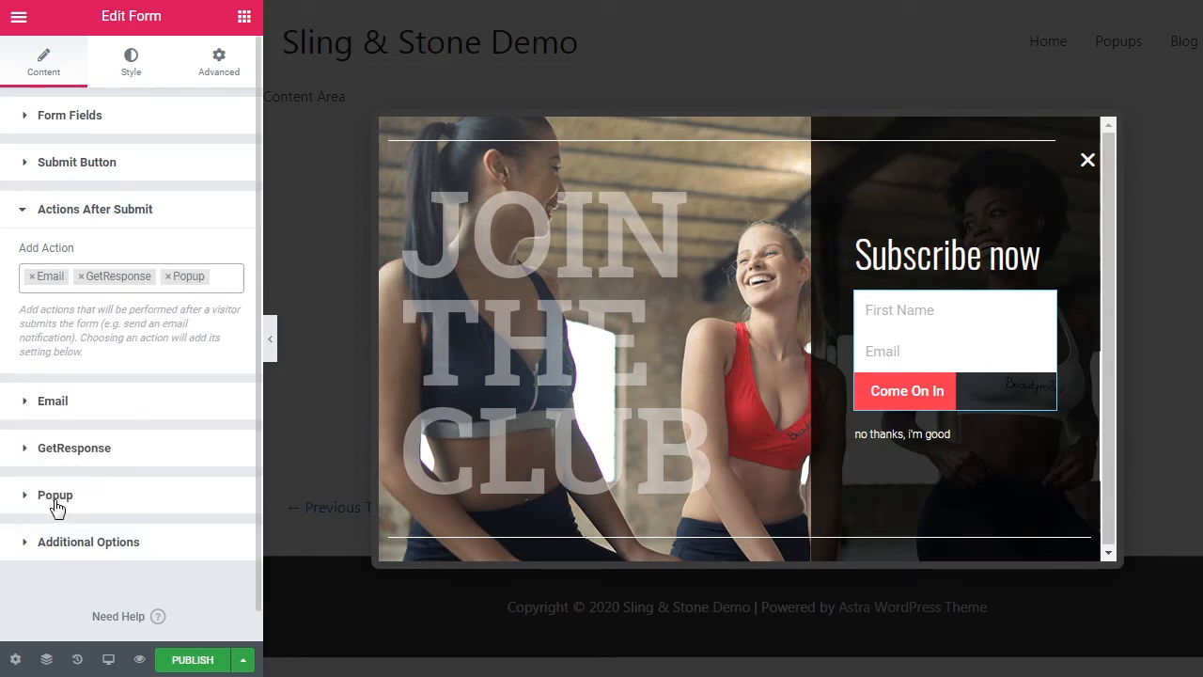
Step: Set the form's Popup action to Close Popup and enable Don't Show Again
{"action": "left_click", "coordinate": [94, 505]}
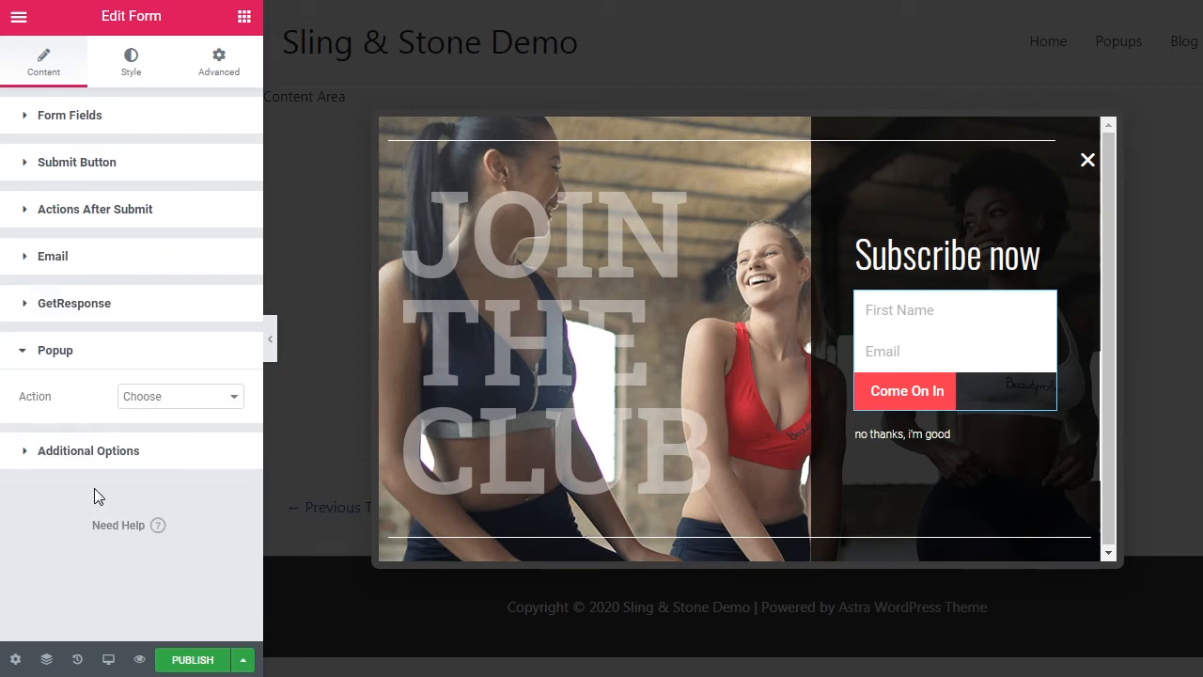
{"action": "left_click", "coordinate": [188, 402]}
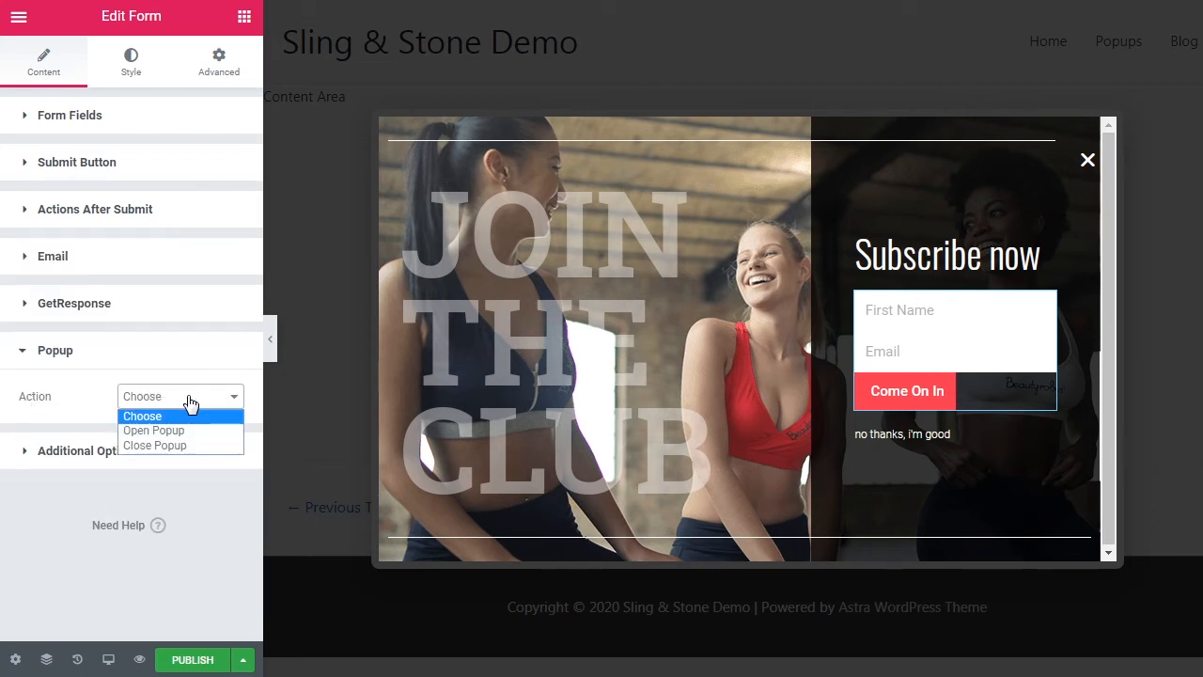
{"action": "left_click", "coordinate": [166, 445]}
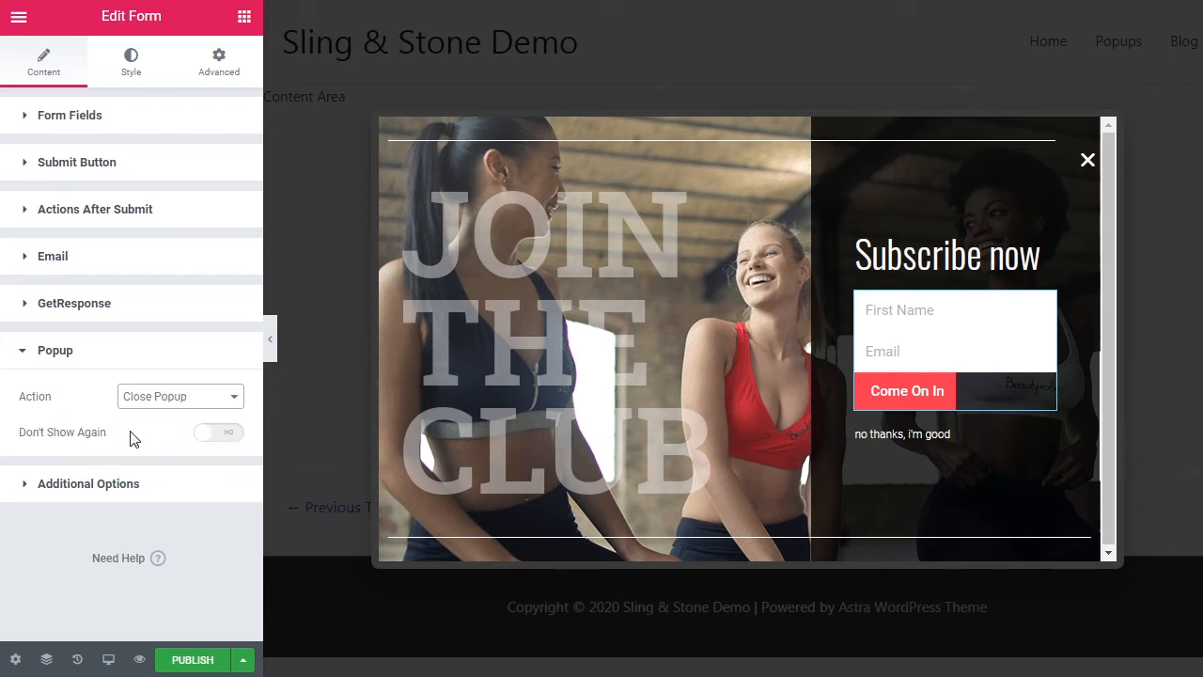
{"action": "left_click", "coordinate": [227, 439]}
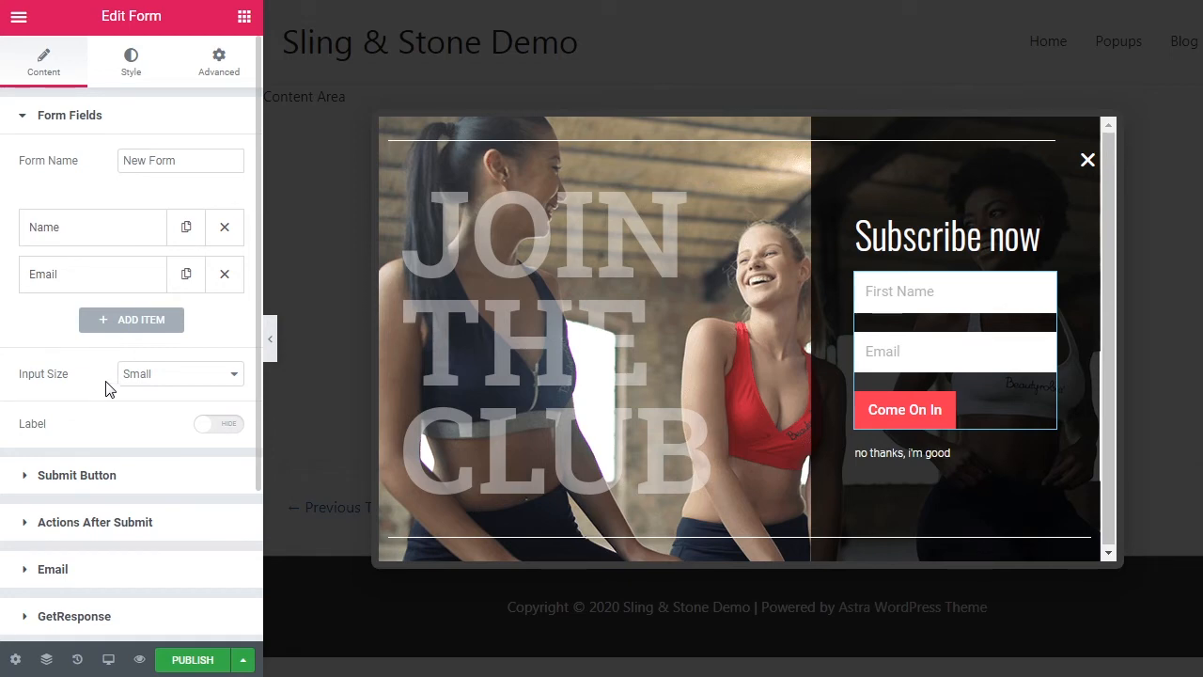
Step: Start publishing the popup and add a display condition that includes Singular with All Singular
{"action": "left_click", "coordinate": [195, 661]}
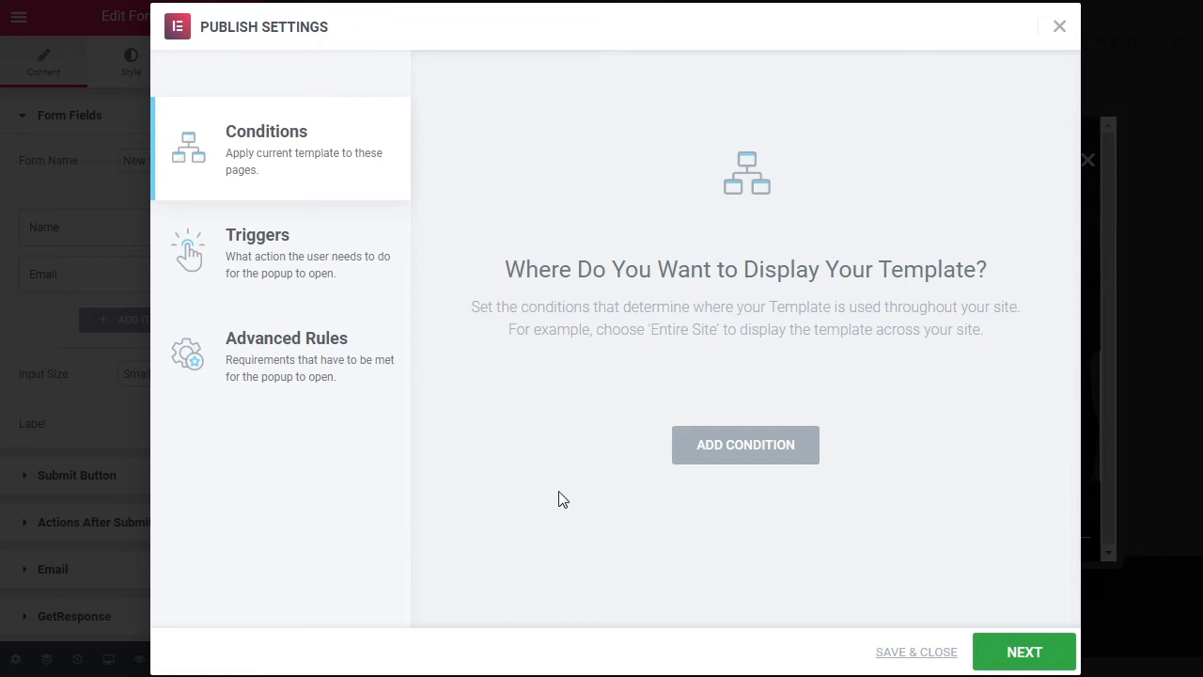
{"action": "left_click", "coordinate": [714, 453]}
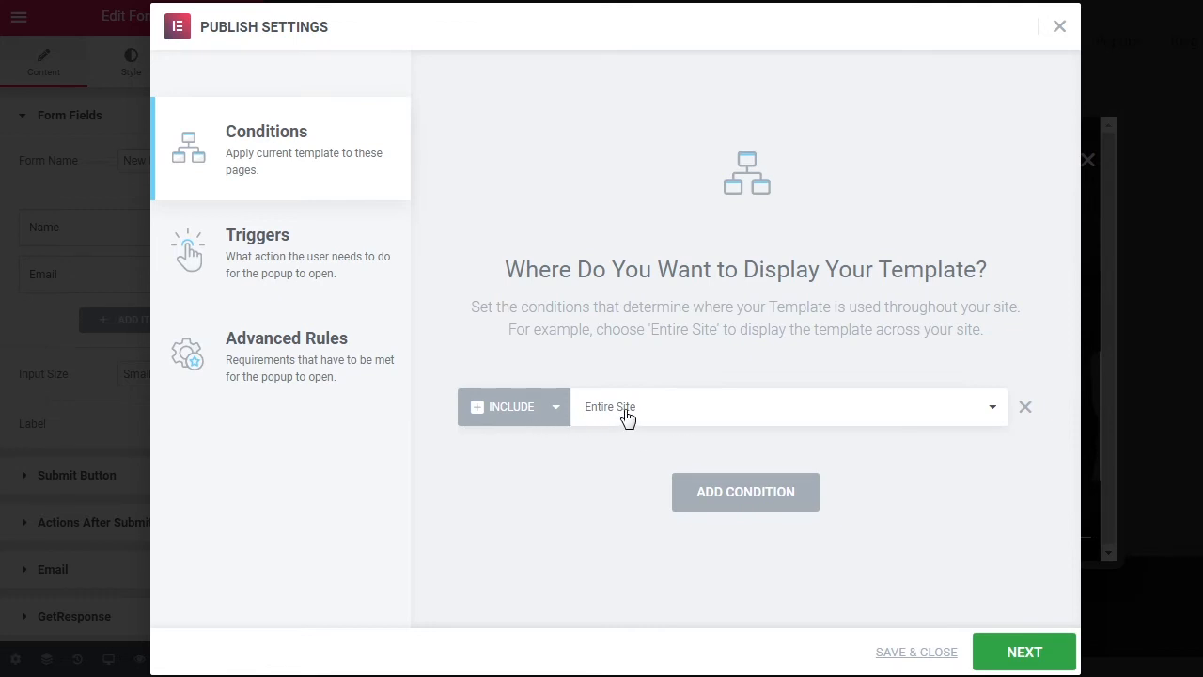
{"action": "left_click", "coordinate": [865, 423]}
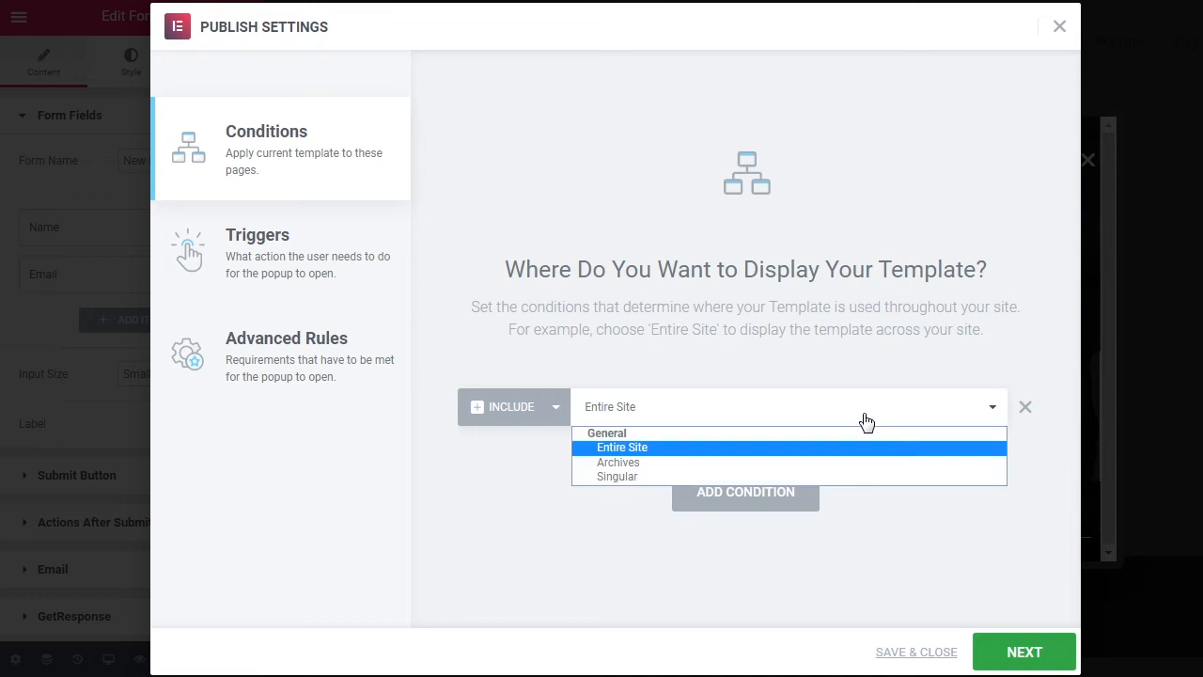
{"action": "left_click", "coordinate": [712, 462]}
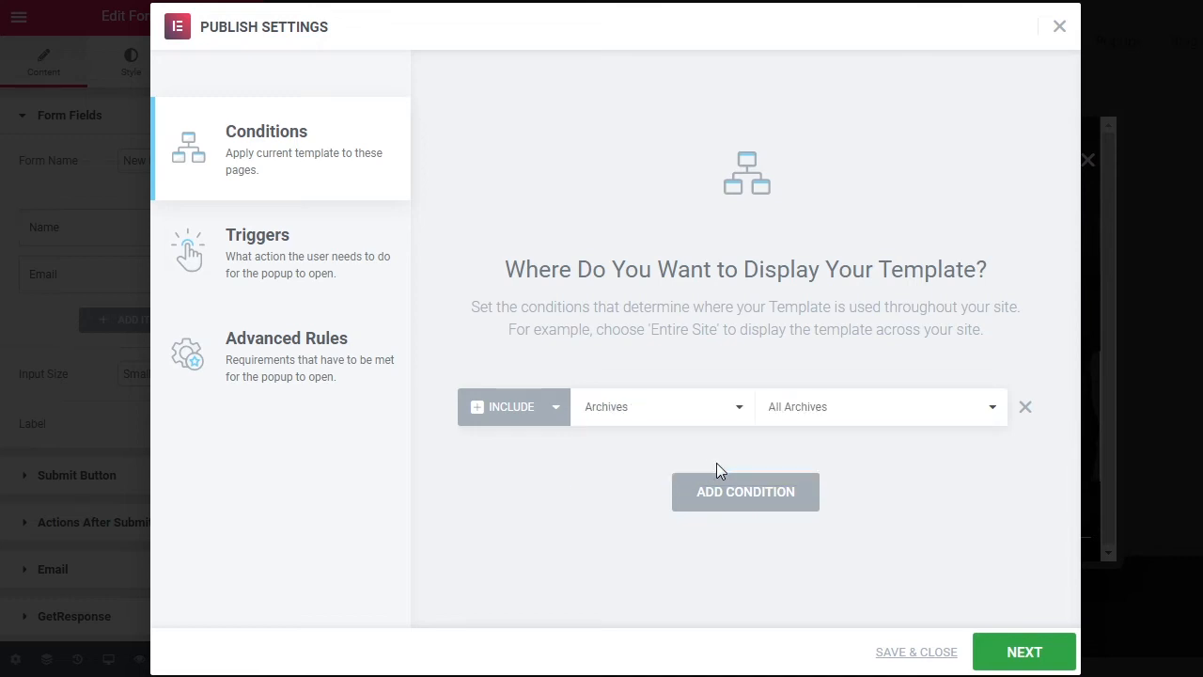
{"action": "left_click", "coordinate": [841, 417]}
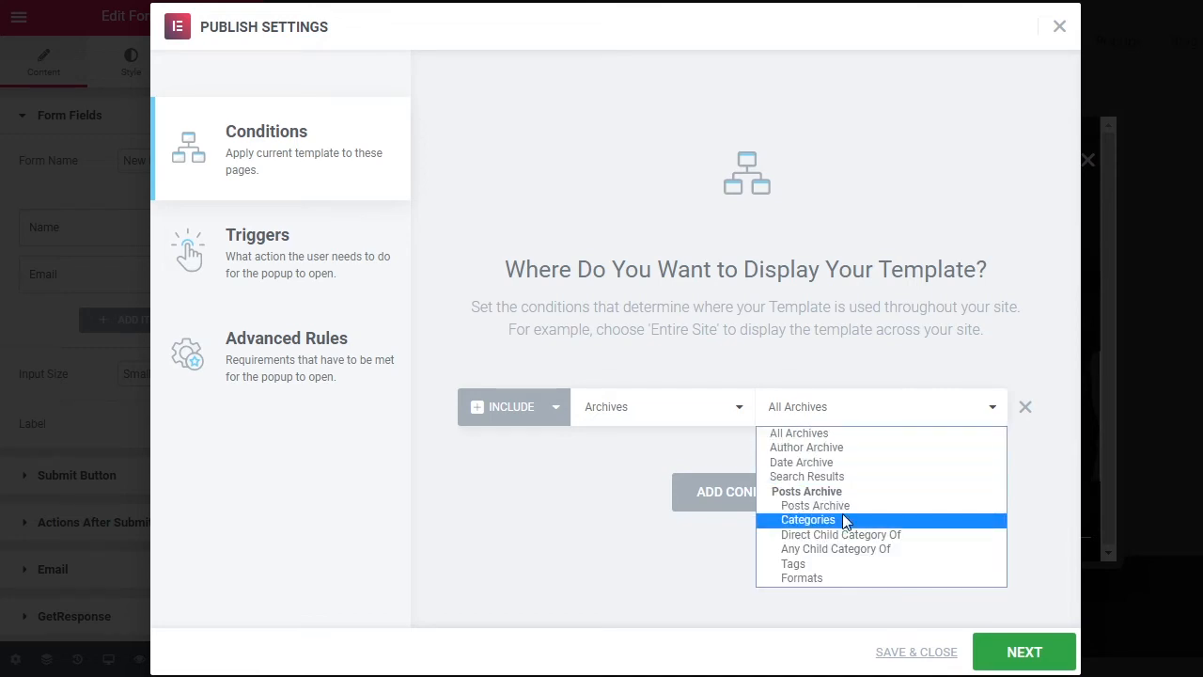
{"action": "left_click", "coordinate": [712, 408]}
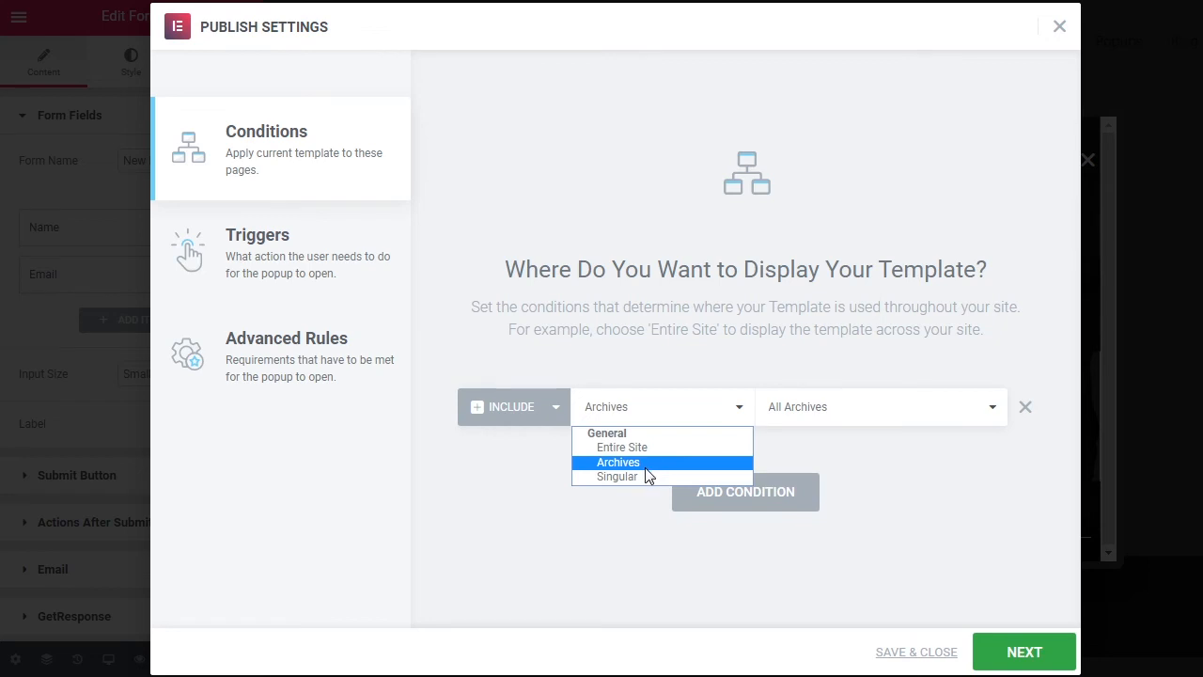
{"action": "left_click", "coordinate": [638, 476]}
{"action": "left_click", "coordinate": [844, 412]}
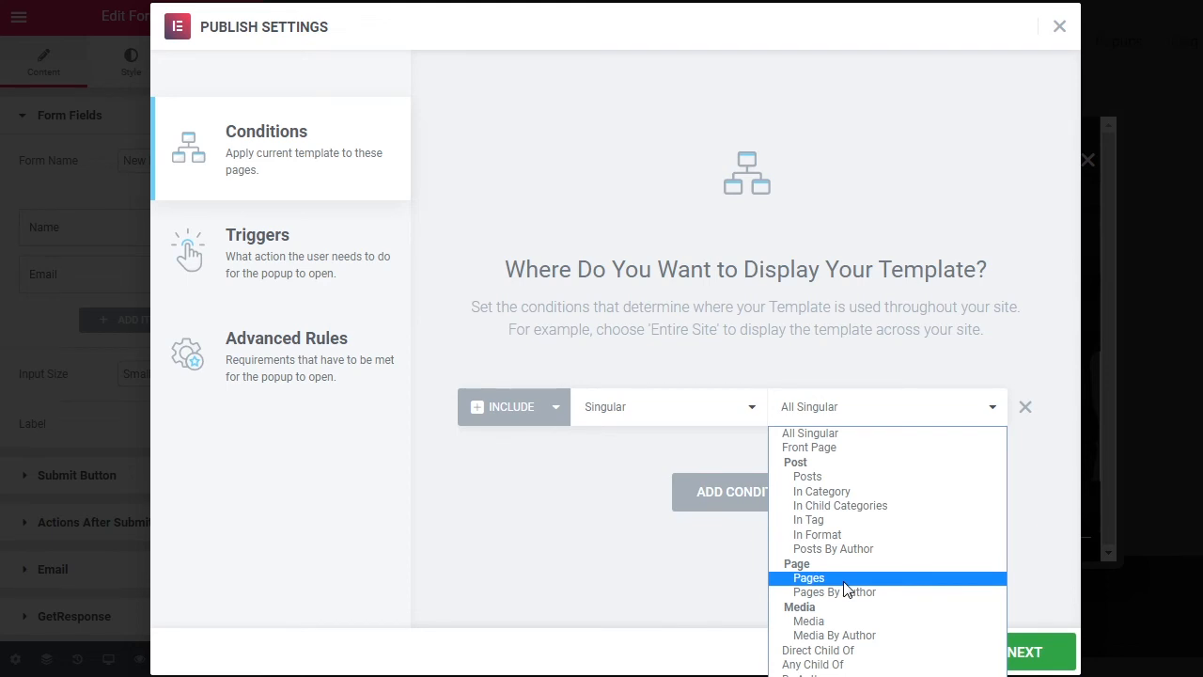
{"action": "left_click", "coordinate": [749, 414]}
{"action": "left_click", "coordinate": [930, 465]}
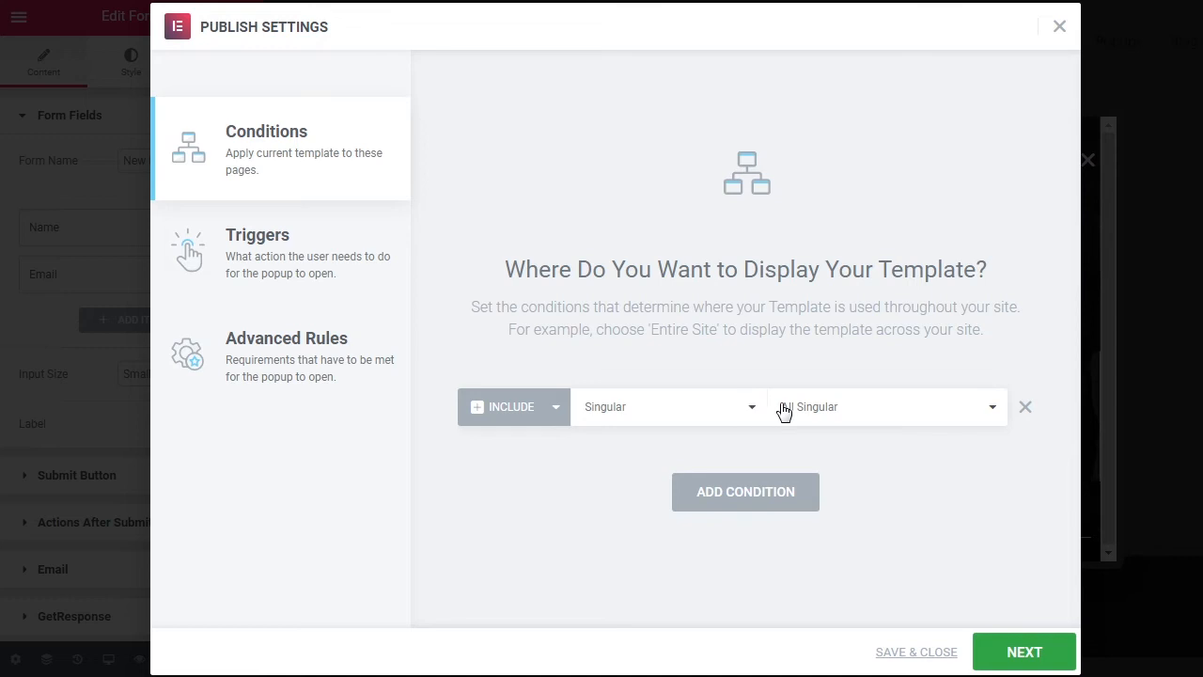
Step: Add a second display condition that includes Archives, limited to Categories and the Uncategorized category
{"action": "left_click", "coordinate": [742, 500]}
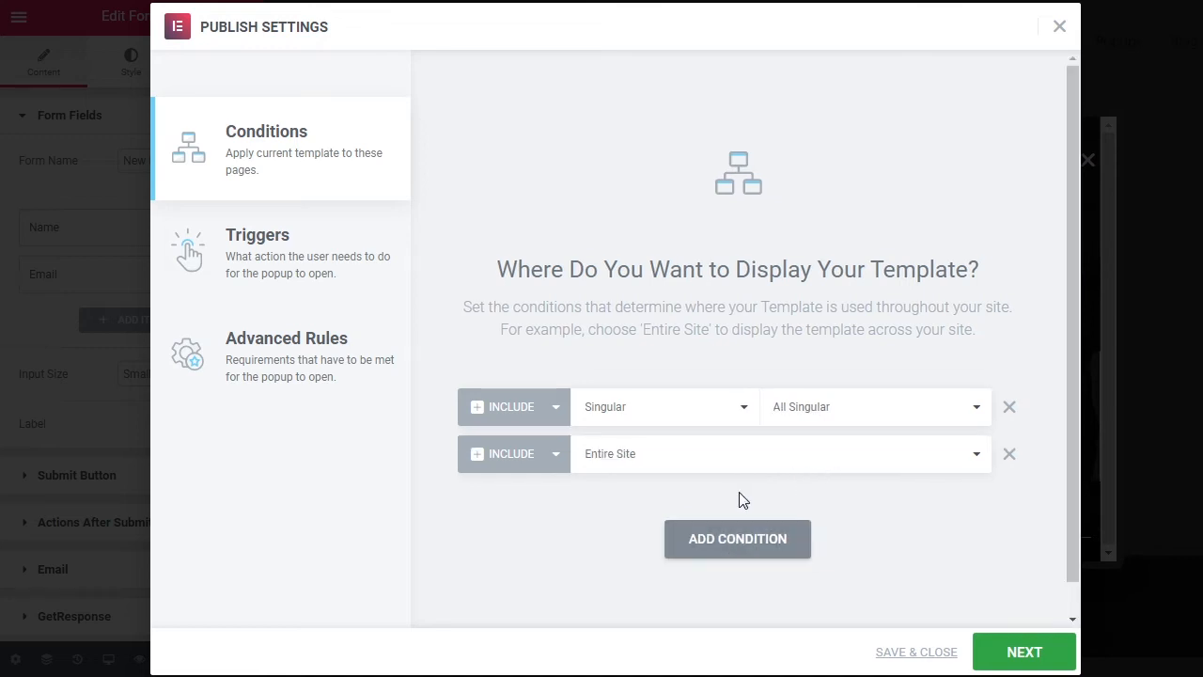
{"action": "left_click", "coordinate": [655, 457]}
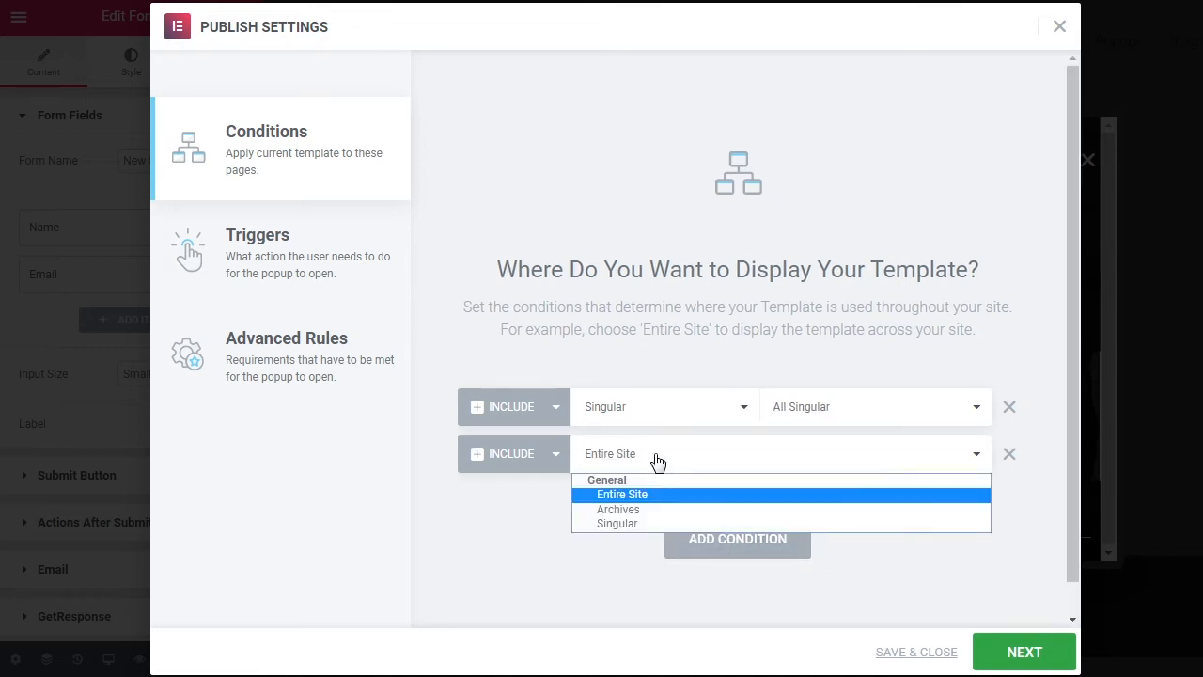
{"action": "left_click", "coordinate": [643, 509]}
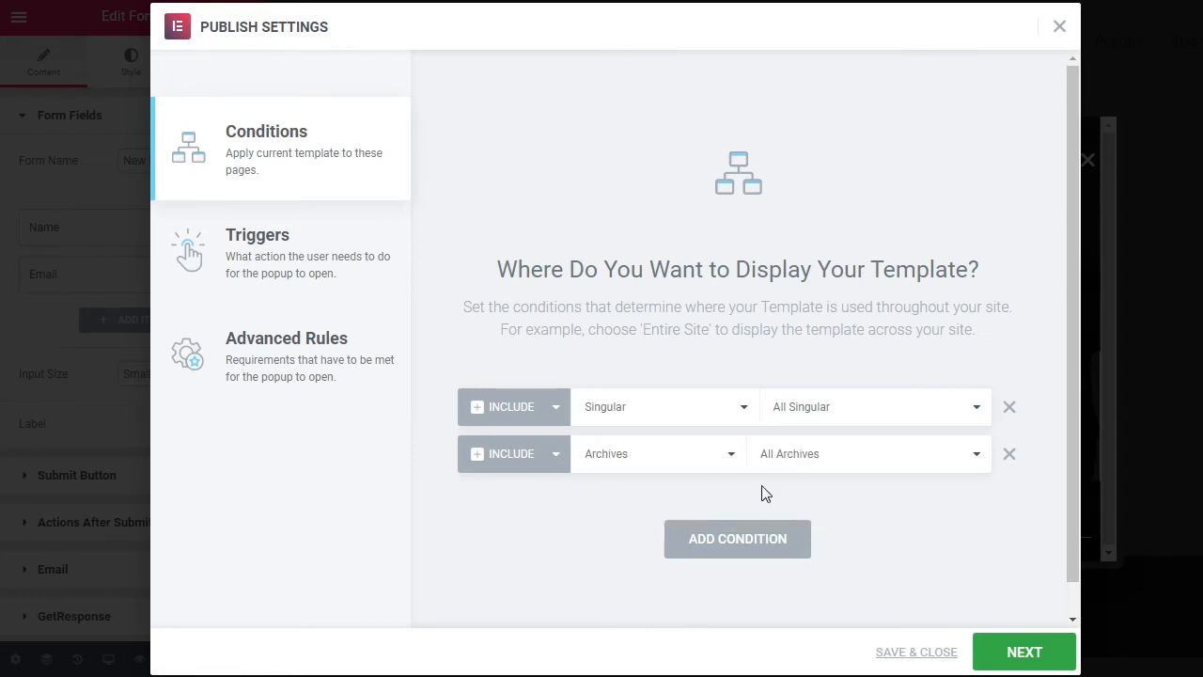
{"action": "left_click", "coordinate": [834, 461]}
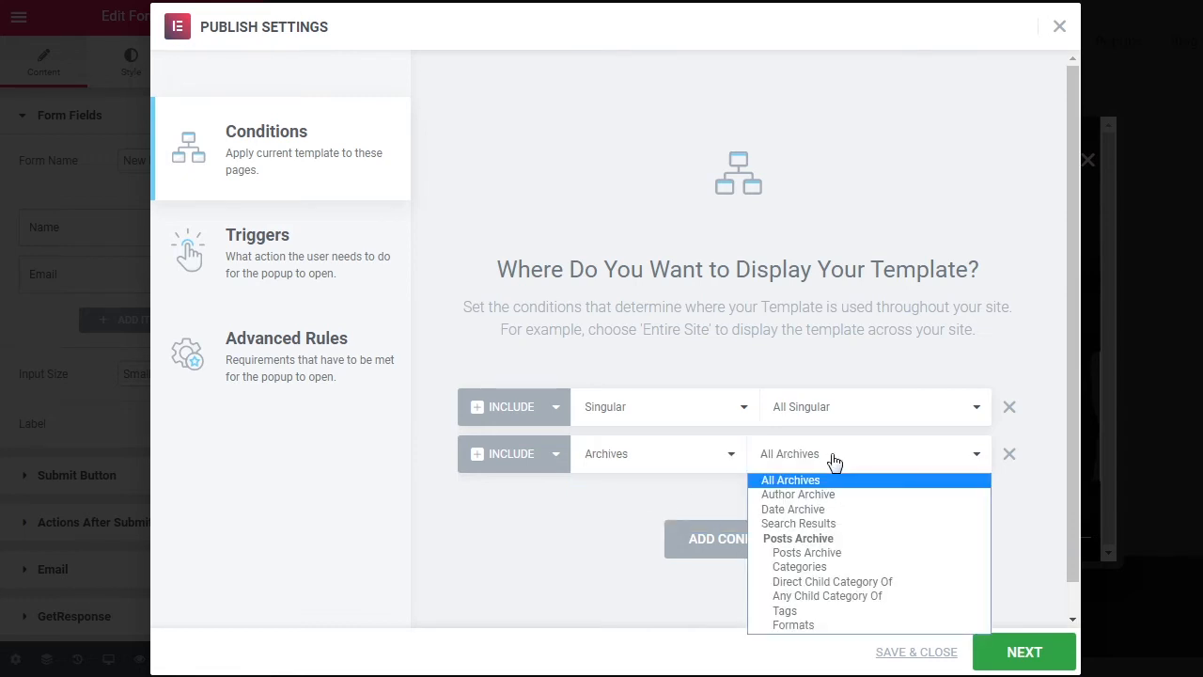
{"action": "left_click", "coordinate": [824, 568]}
{"action": "left_click", "coordinate": [928, 460]}
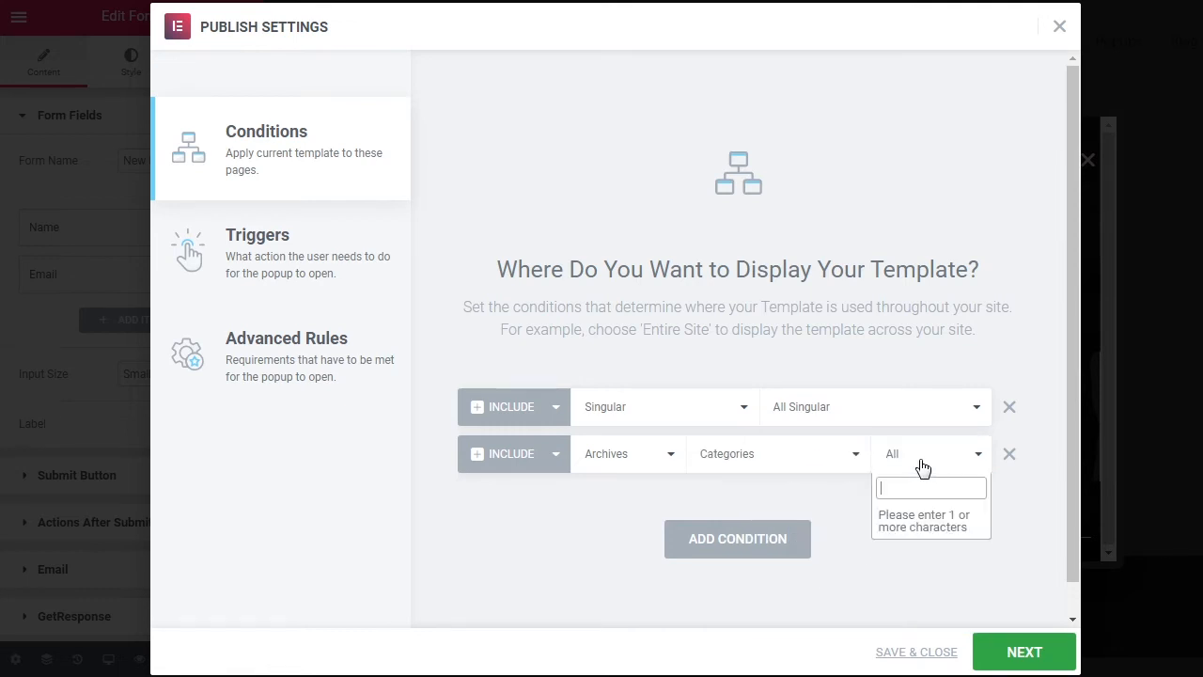
{"action": "type", "text": "u"}
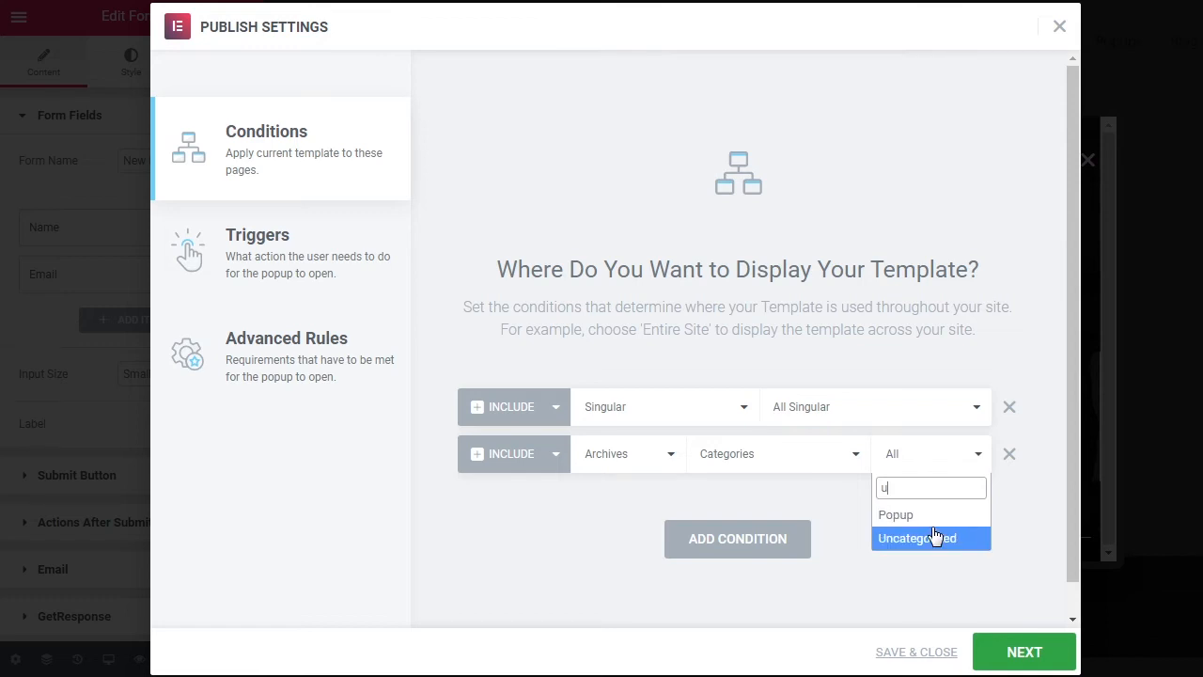
{"action": "left_click", "coordinate": [933, 538]}
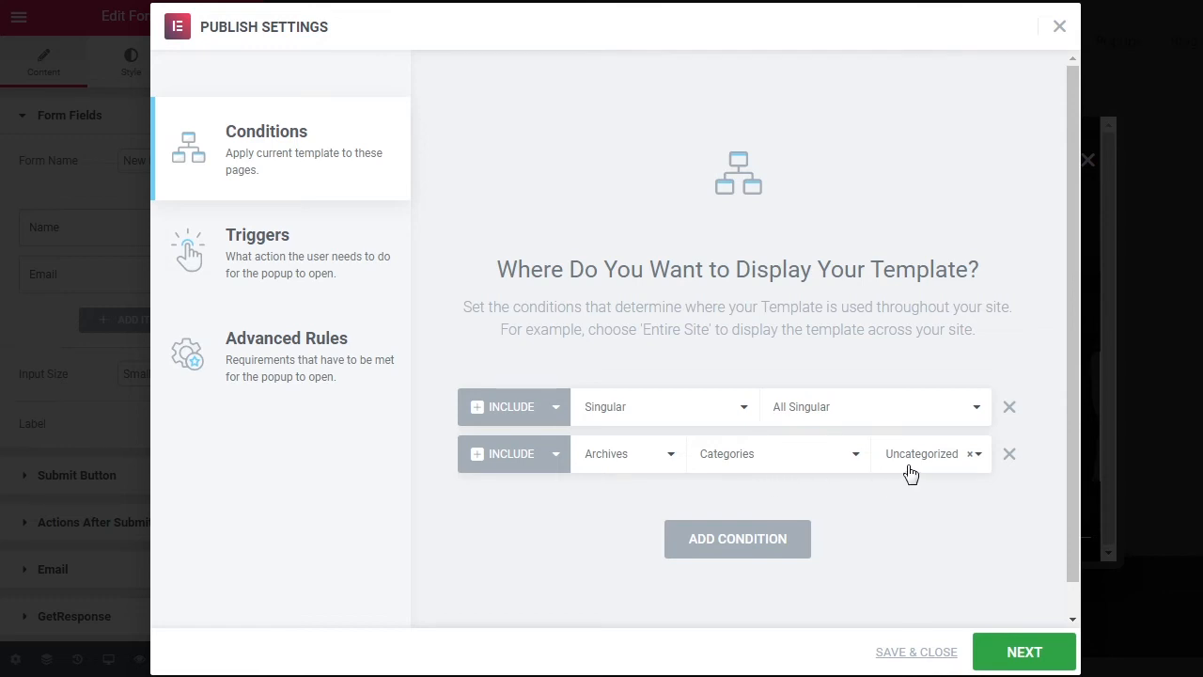
Step: Remove both existing display conditions and add a new one that includes the Entire Site
{"action": "left_click", "coordinate": [1011, 457]}
{"action": "left_click", "coordinate": [1013, 409]}
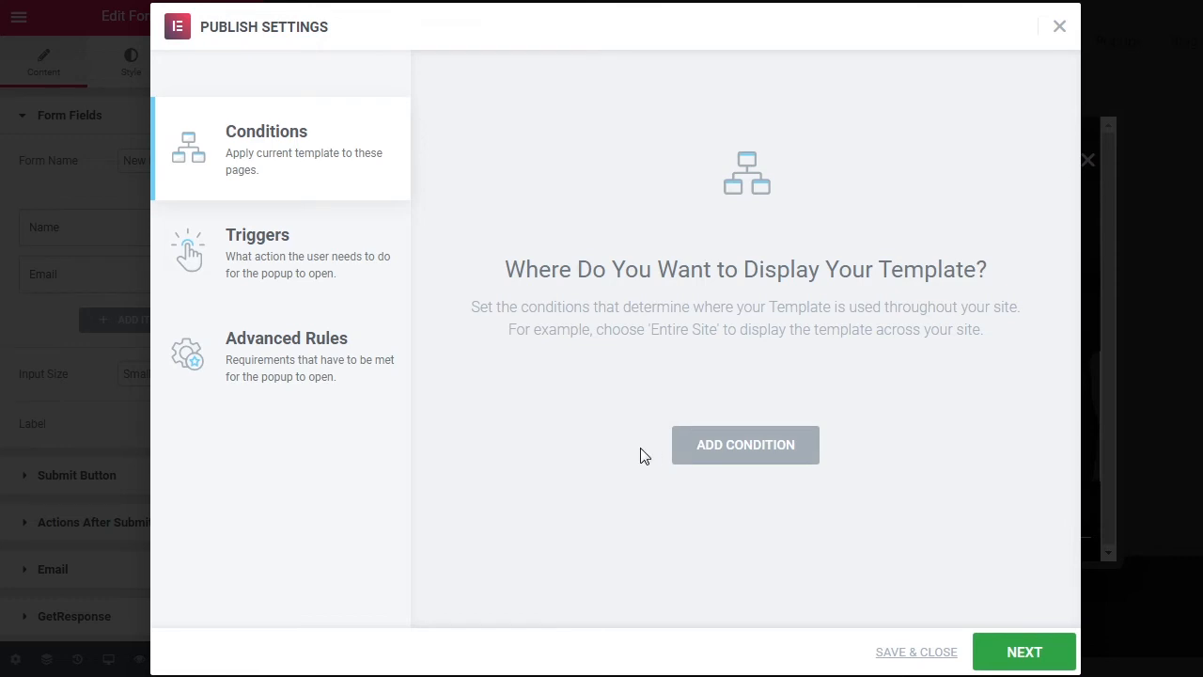
{"action": "left_click", "coordinate": [698, 453]}
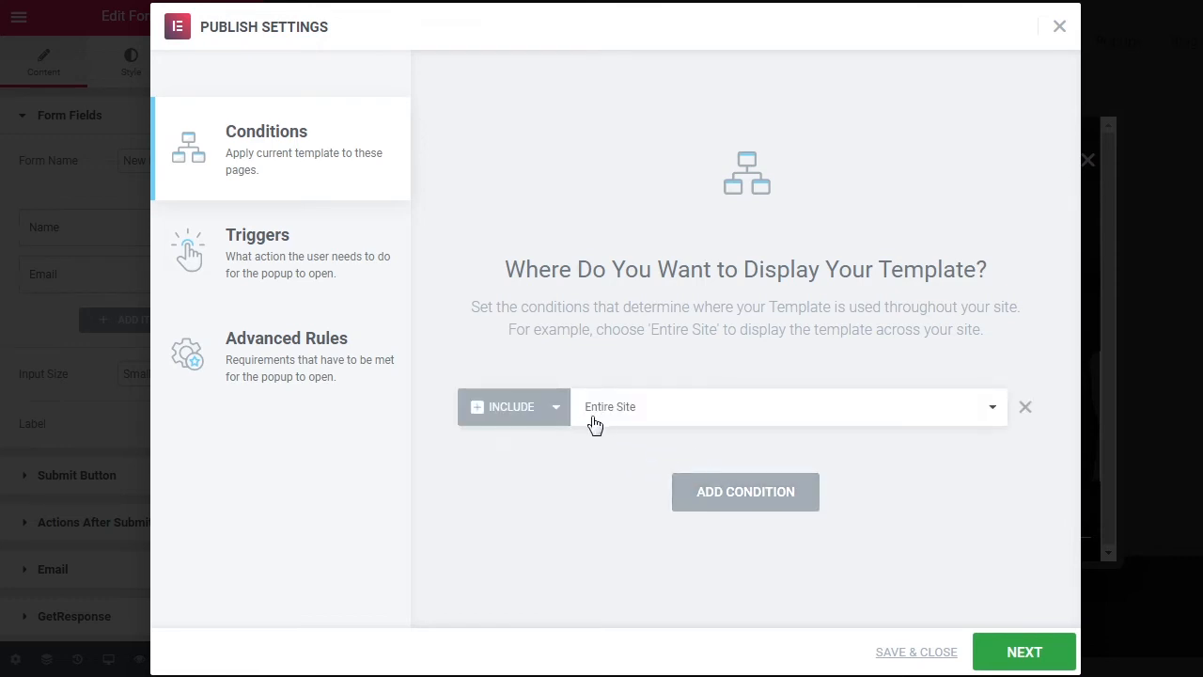
Step: Add a second display condition that excludes Archives, covering All Archives
{"action": "left_click", "coordinate": [734, 507]}
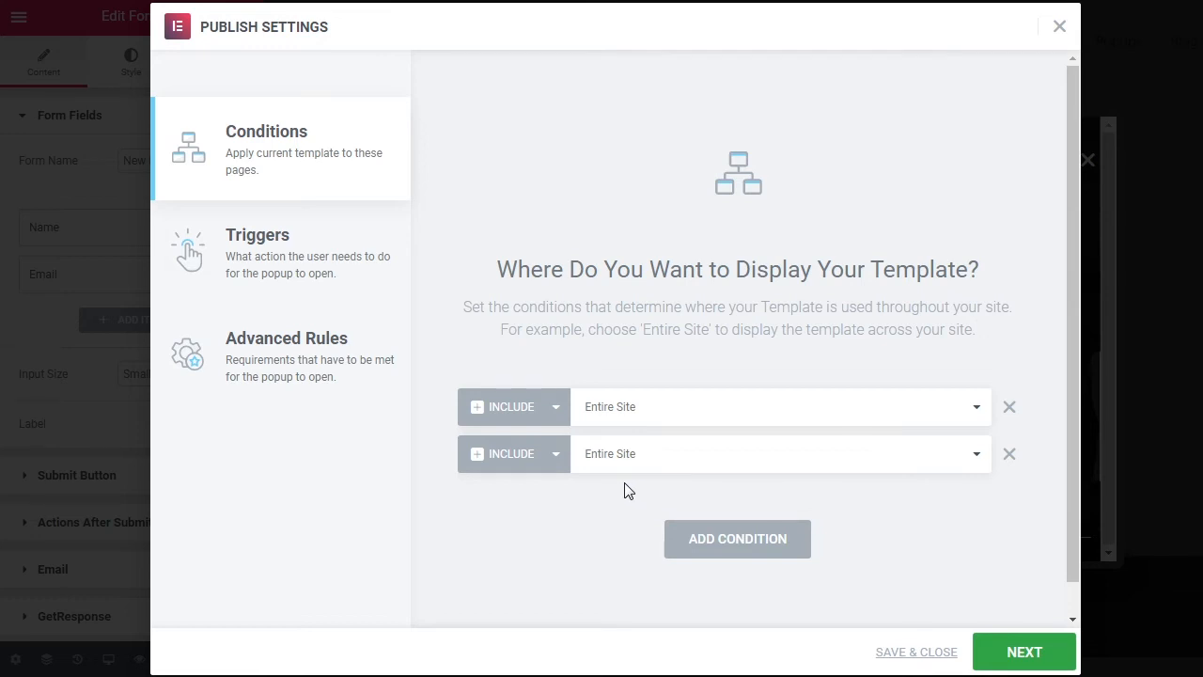
{"action": "left_click", "coordinate": [543, 465]}
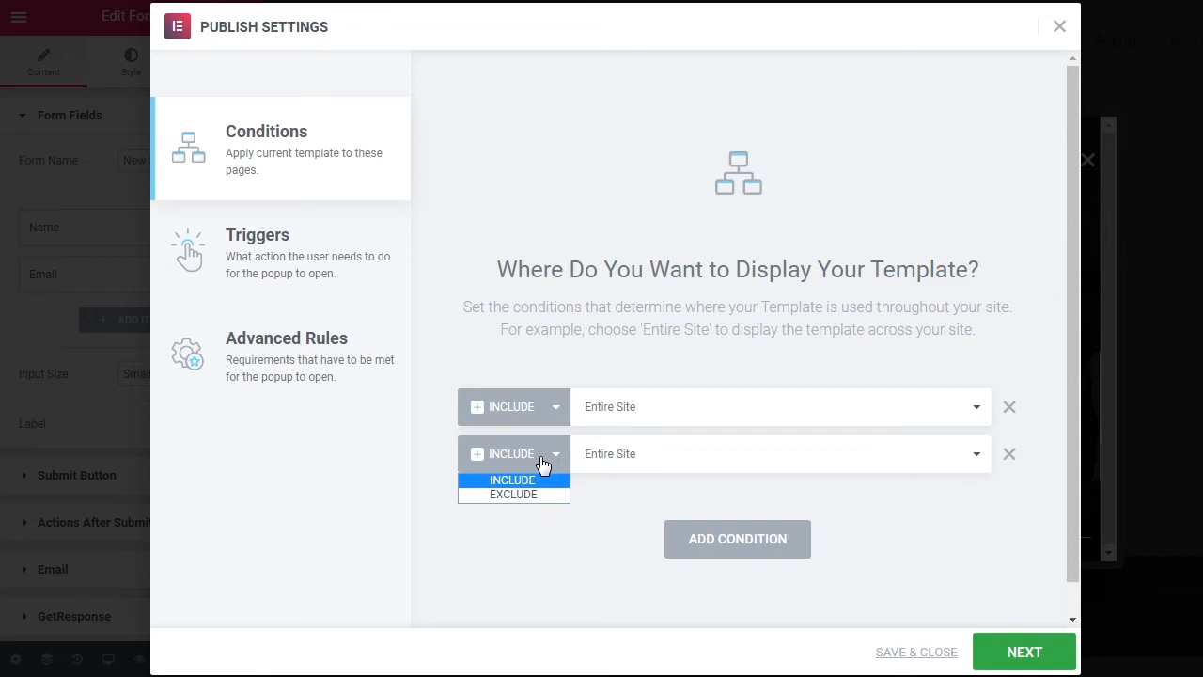
{"action": "left_click", "coordinate": [505, 494]}
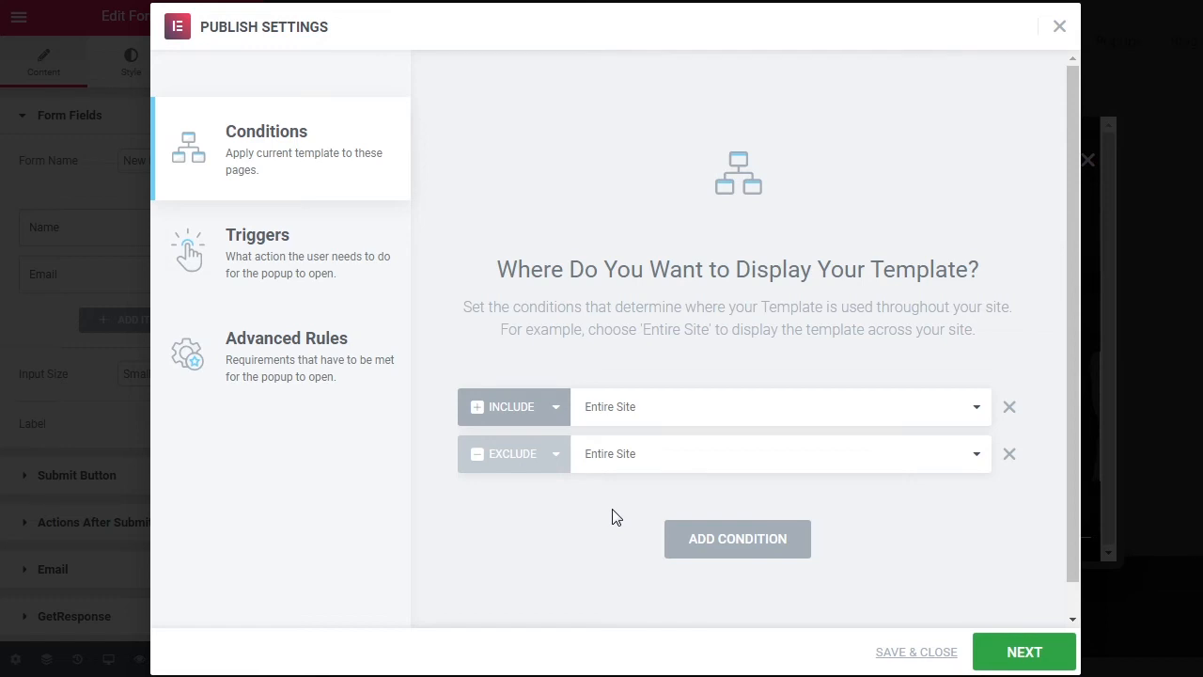
{"action": "left_click", "coordinate": [723, 457]}
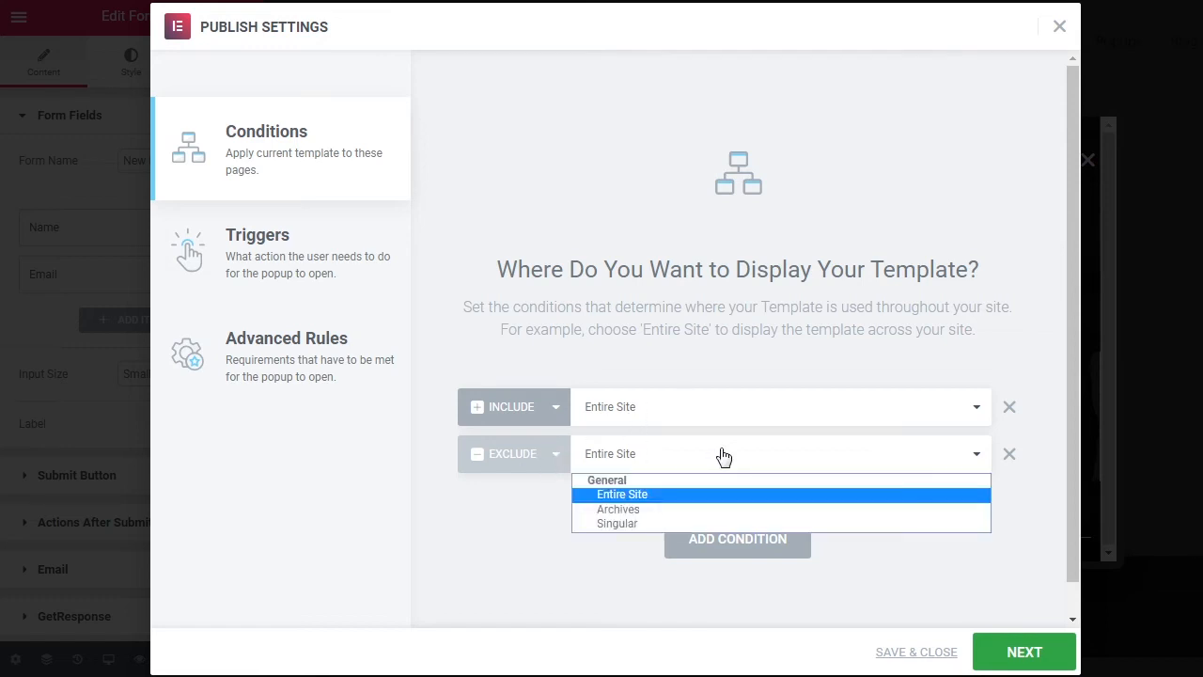
{"action": "left_click", "coordinate": [653, 507]}
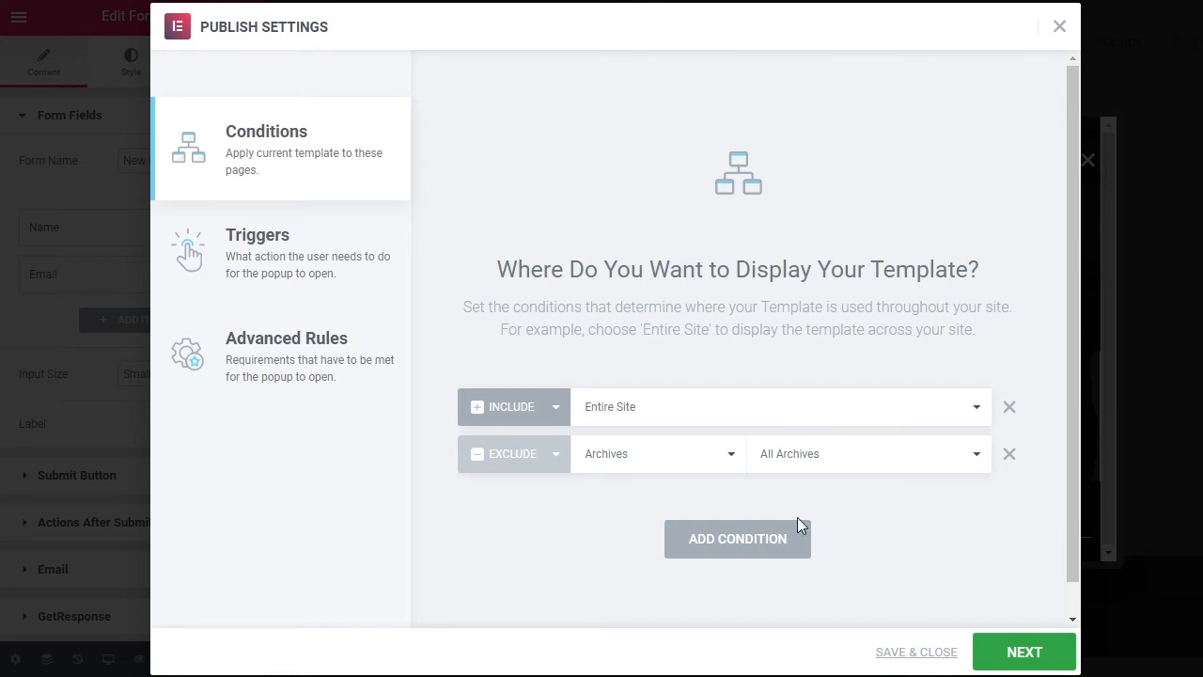
Step: Recheck the display conditions and proceed to the popup's trigger settings
{"action": "left_click", "coordinate": [1023, 655]}
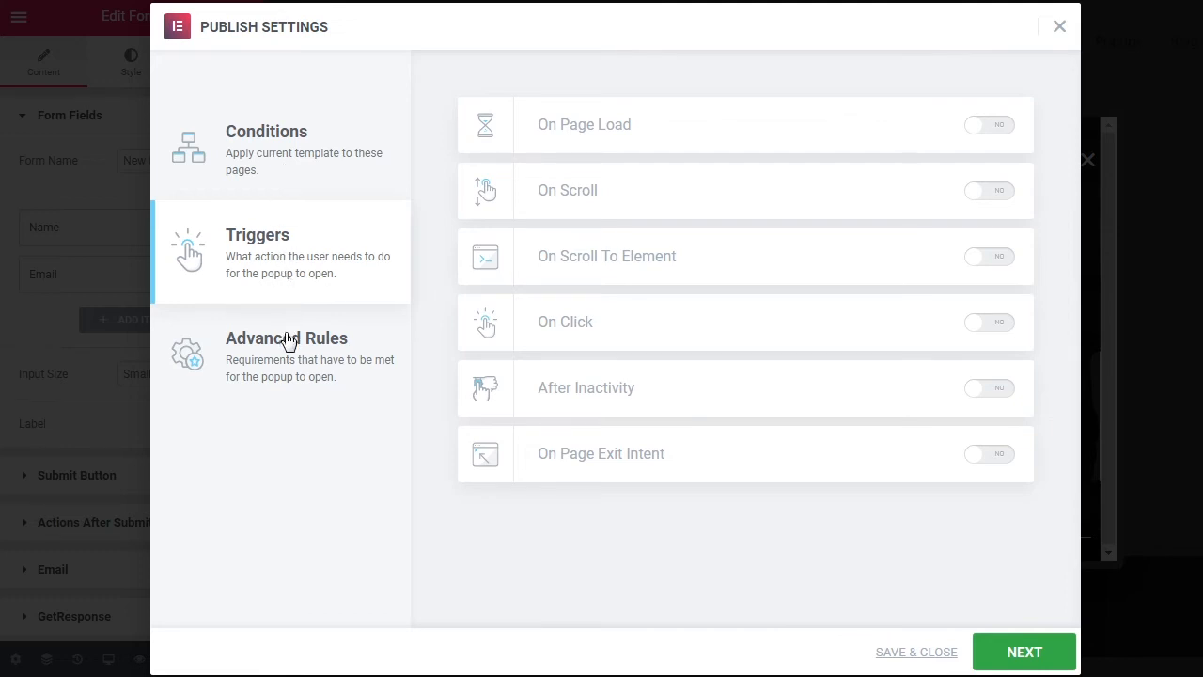
{"action": "left_click", "coordinate": [291, 157]}
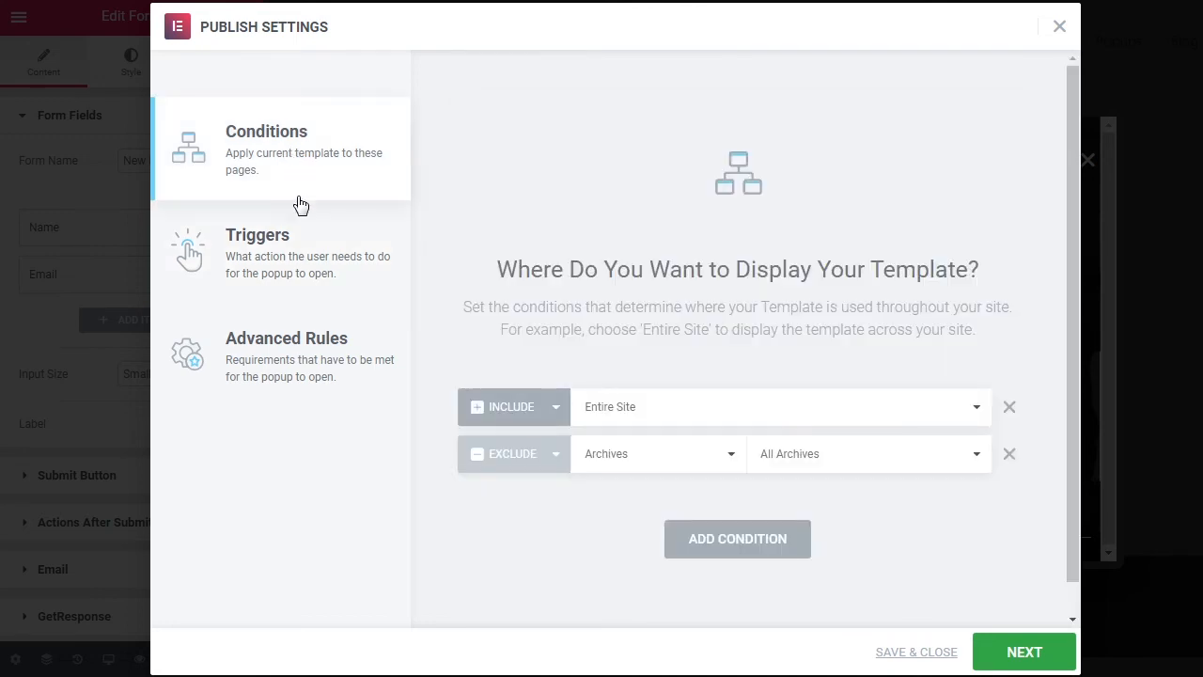
{"action": "left_click", "coordinate": [275, 266]}
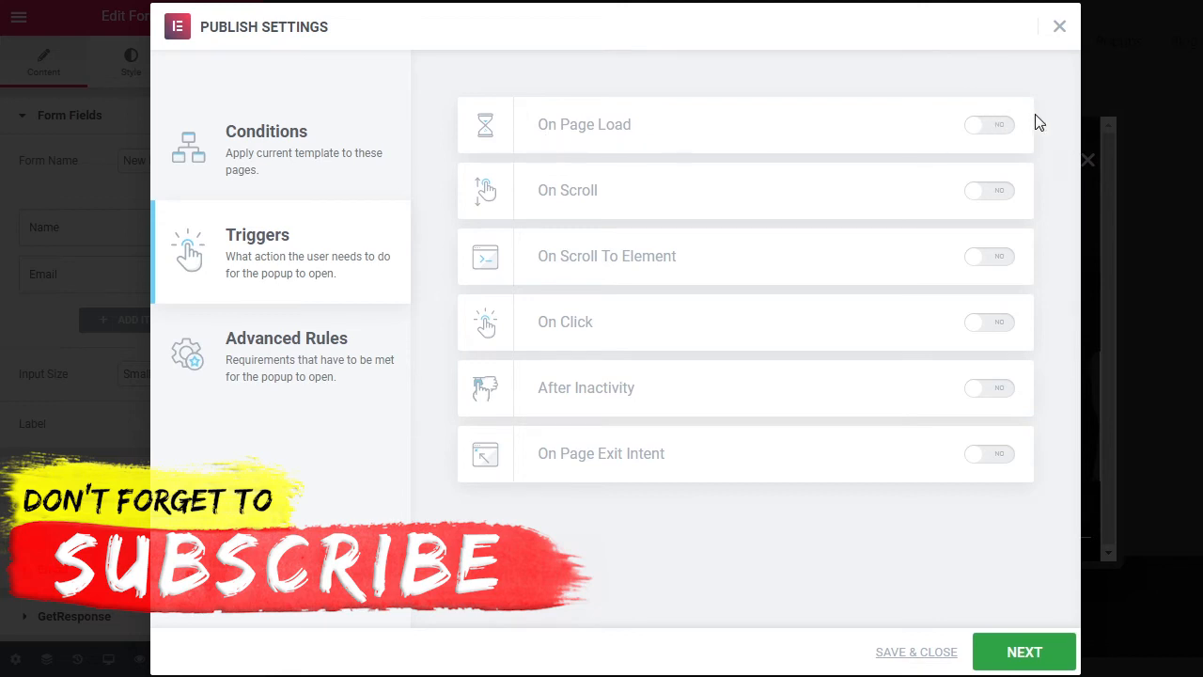
Step: Try the On Page Load trigger with a delay of 30 seconds, and switch it off again
{"action": "left_click", "coordinate": [998, 129]}
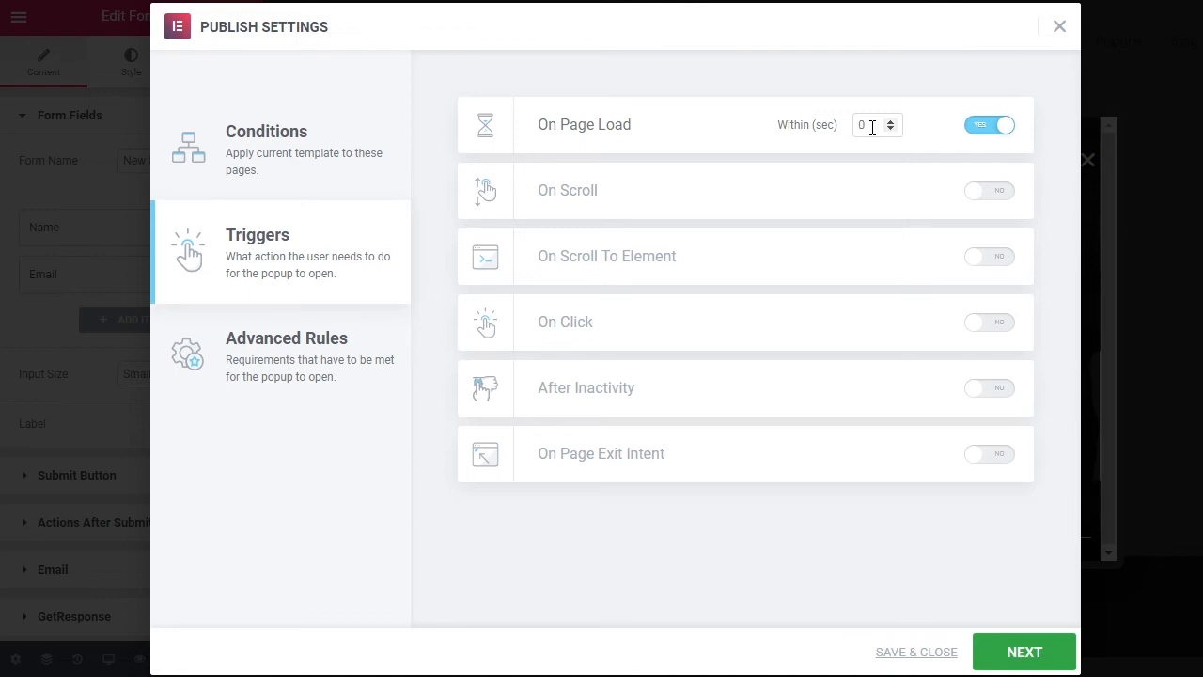
{"action": "left_click_drag", "start_coordinate": [872, 128], "coordinate": [859, 128]}
{"action": "type", "text": "30"}
{"action": "left_click", "coordinate": [714, 139]}
{"action": "left_click", "coordinate": [982, 133]}
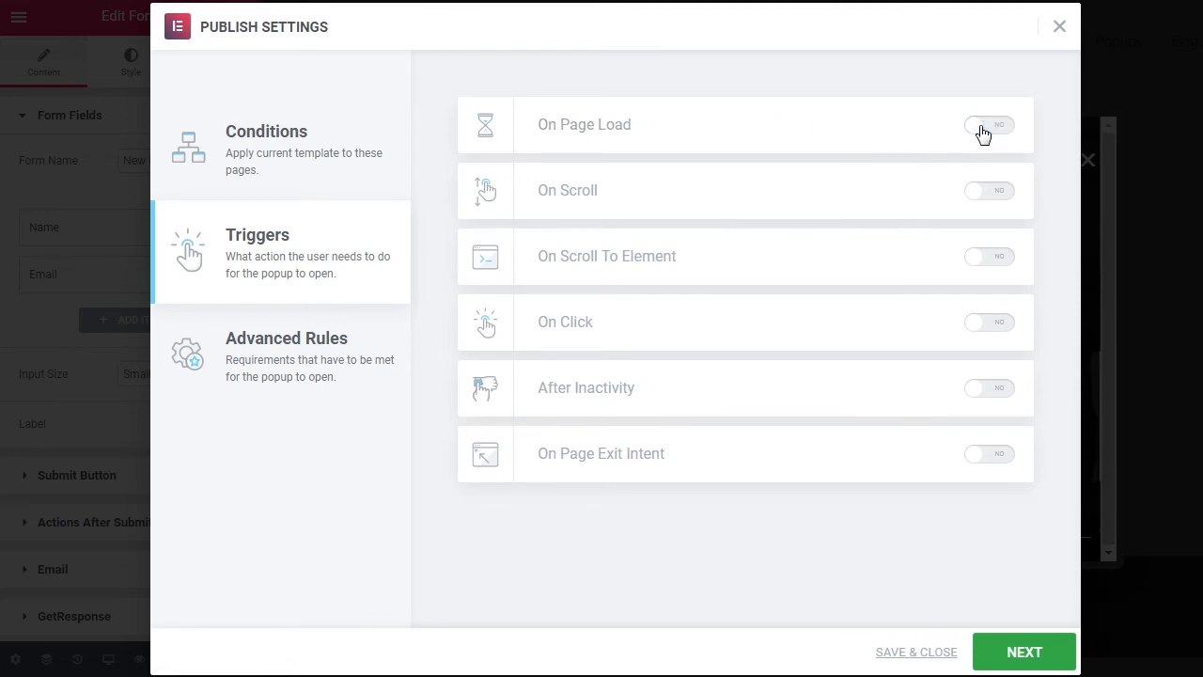
Step: Try the On Scroll trigger with Down at 80% and with direction Up, and switch it off again
{"action": "left_click", "coordinate": [985, 194]}
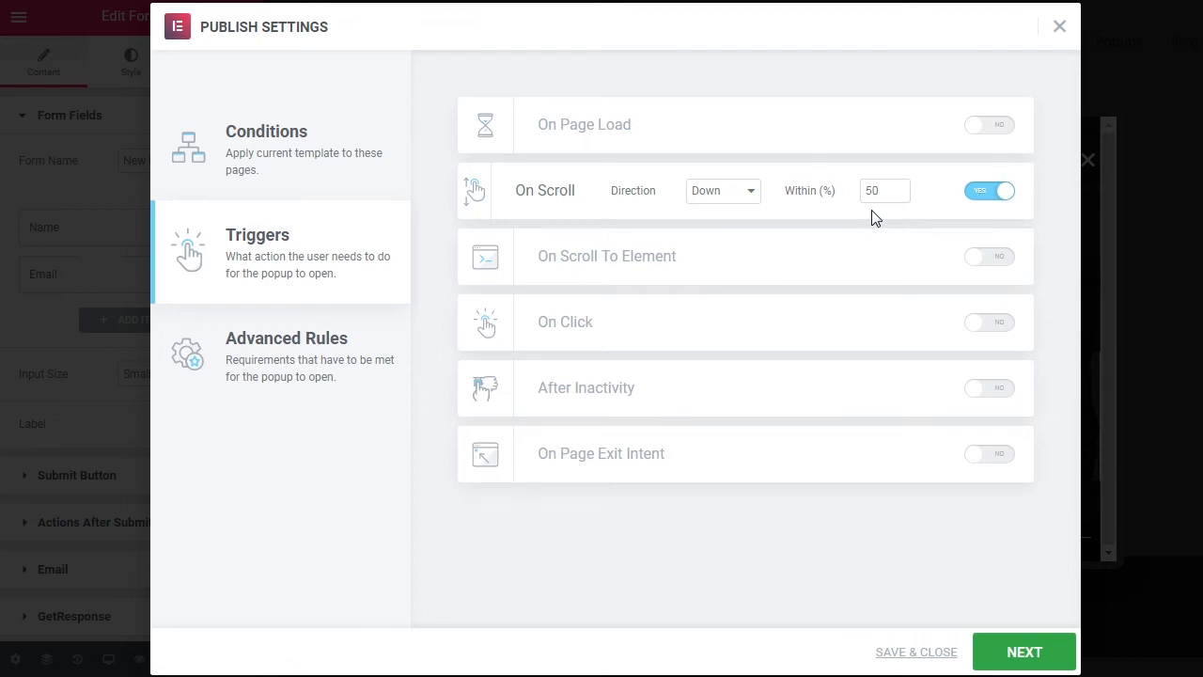
{"action": "left_click_drag", "start_coordinate": [884, 190], "coordinate": [863, 190]}
{"action": "type", "text": "80"}
{"action": "left_click", "coordinate": [865, 230]}
{"action": "left_click", "coordinate": [755, 195]}
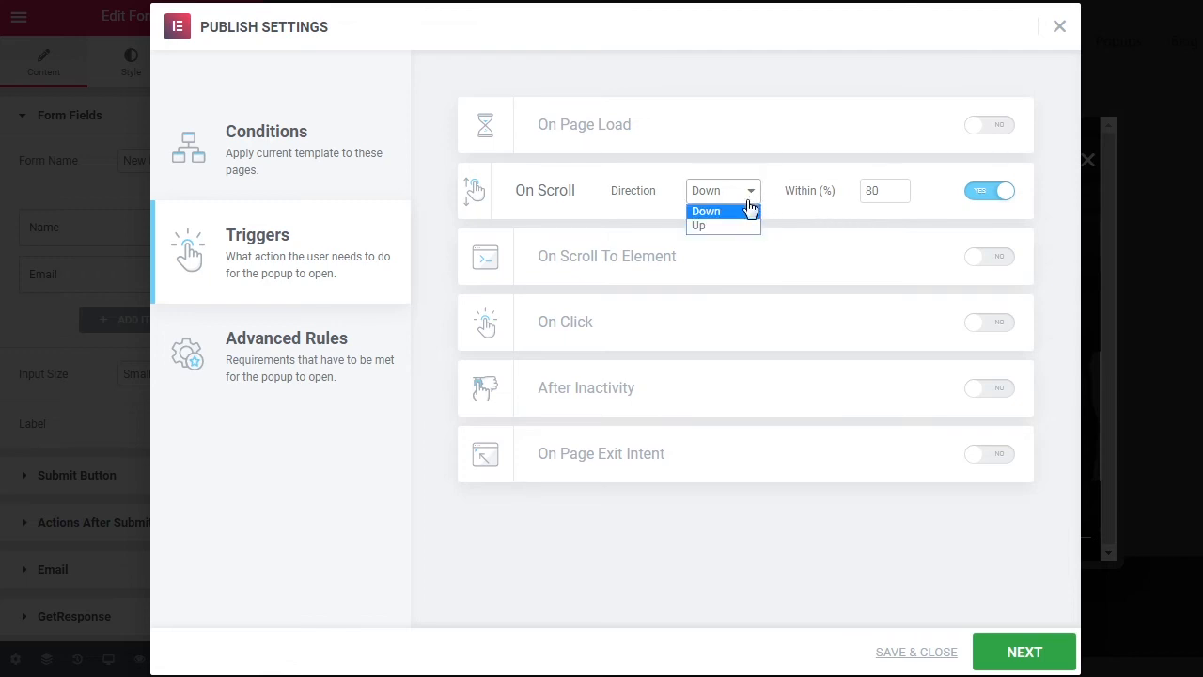
{"action": "left_click", "coordinate": [735, 227]}
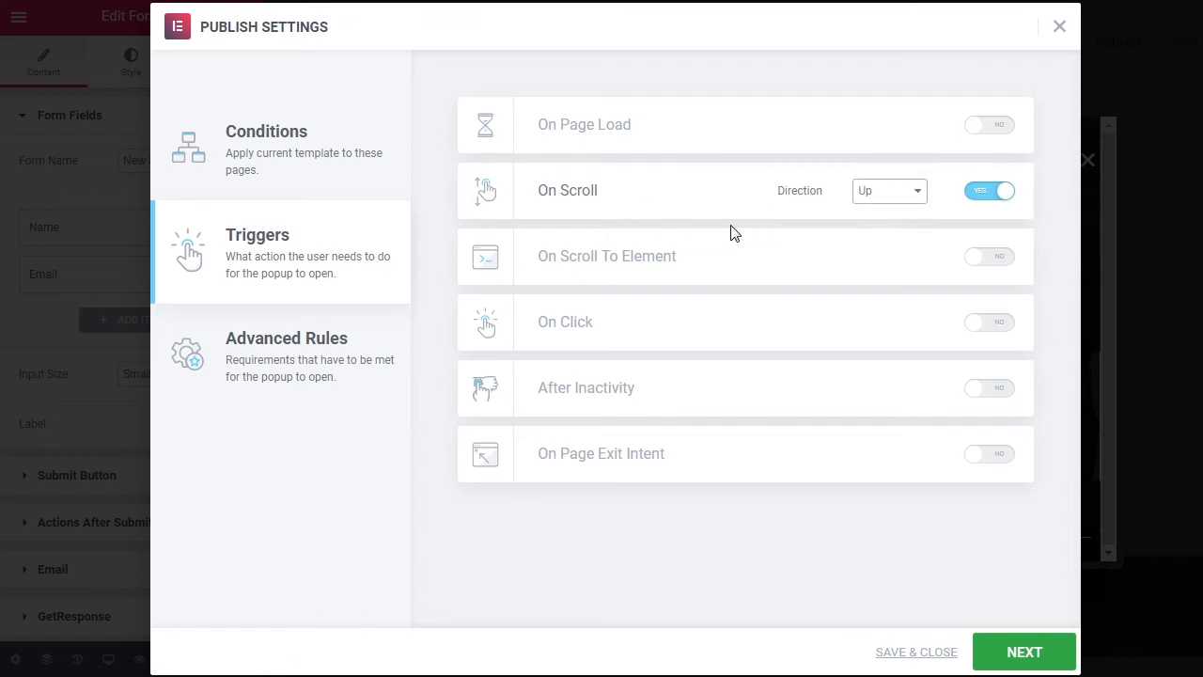
{"action": "left_click", "coordinate": [995, 198]}
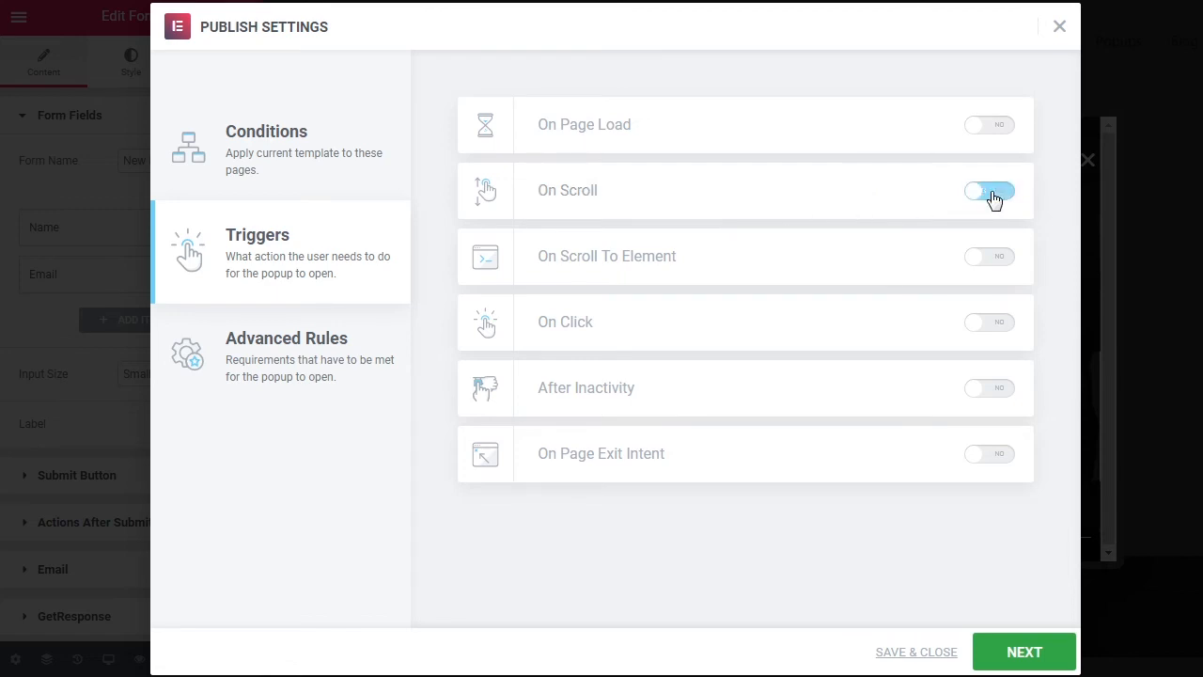
Step: Try the On Scroll To Element trigger with its selector left empty, and switch it off again
{"action": "left_click", "coordinate": [996, 258]}
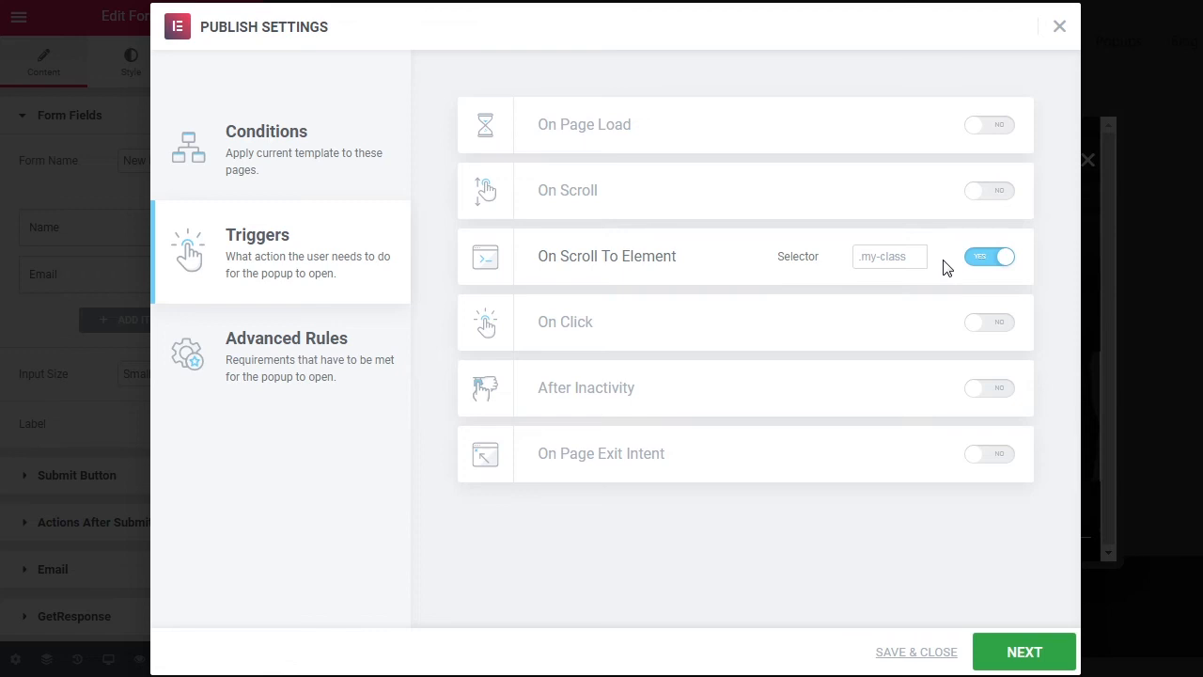
{"action": "left_click", "coordinate": [921, 257]}
{"action": "left_click", "coordinate": [985, 263]}
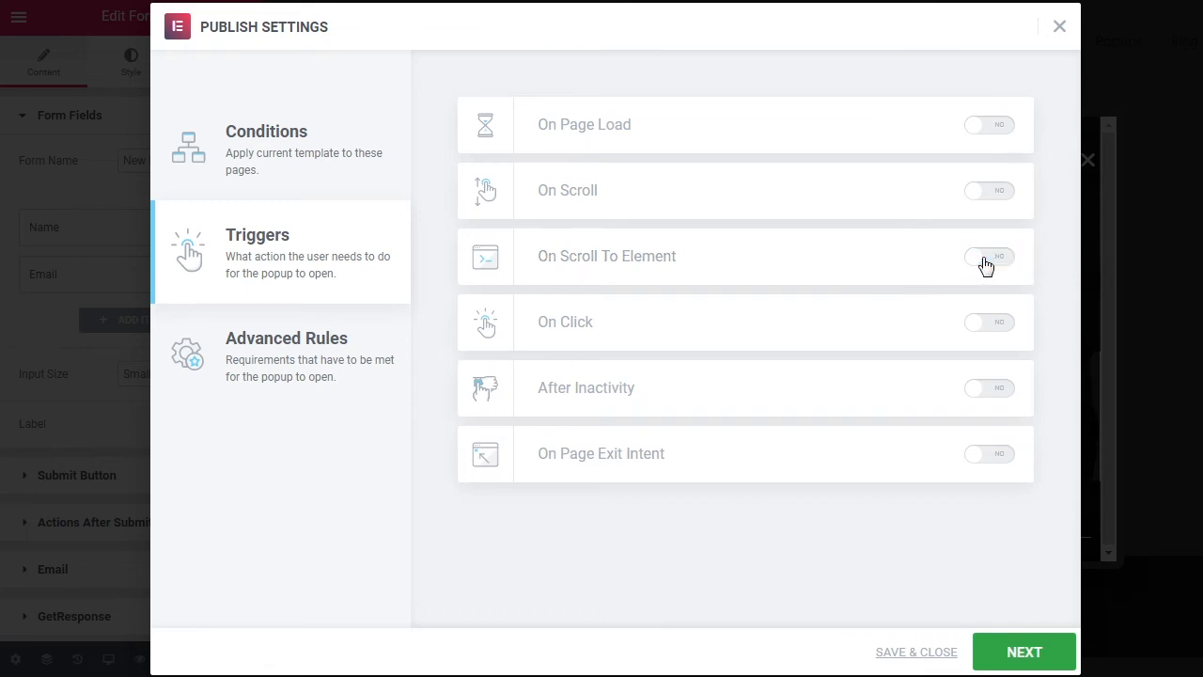
Step: Try the On Click trigger with 3 clicks and the After Inactivity trigger, switching each off again
{"action": "left_click", "coordinate": [996, 329]}
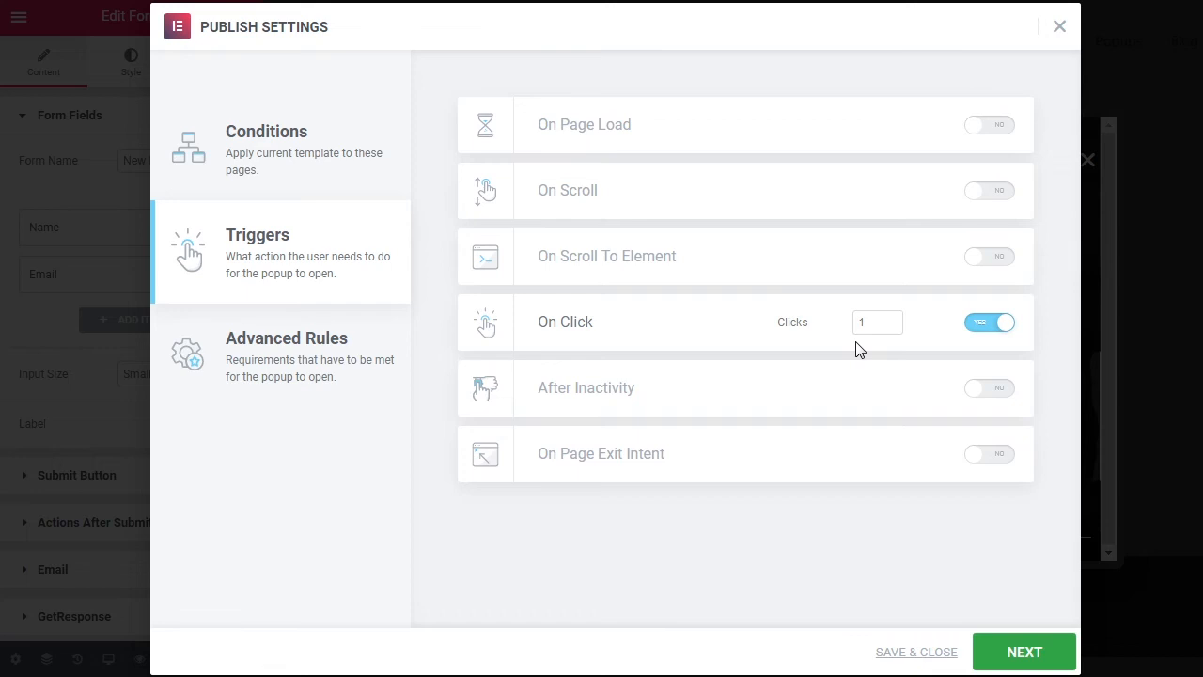
{"action": "double_click", "coordinate": [855, 325]}
{"action": "type", "text": "3"}
{"action": "left_click", "coordinate": [810, 364]}
{"action": "left_click", "coordinate": [998, 325]}
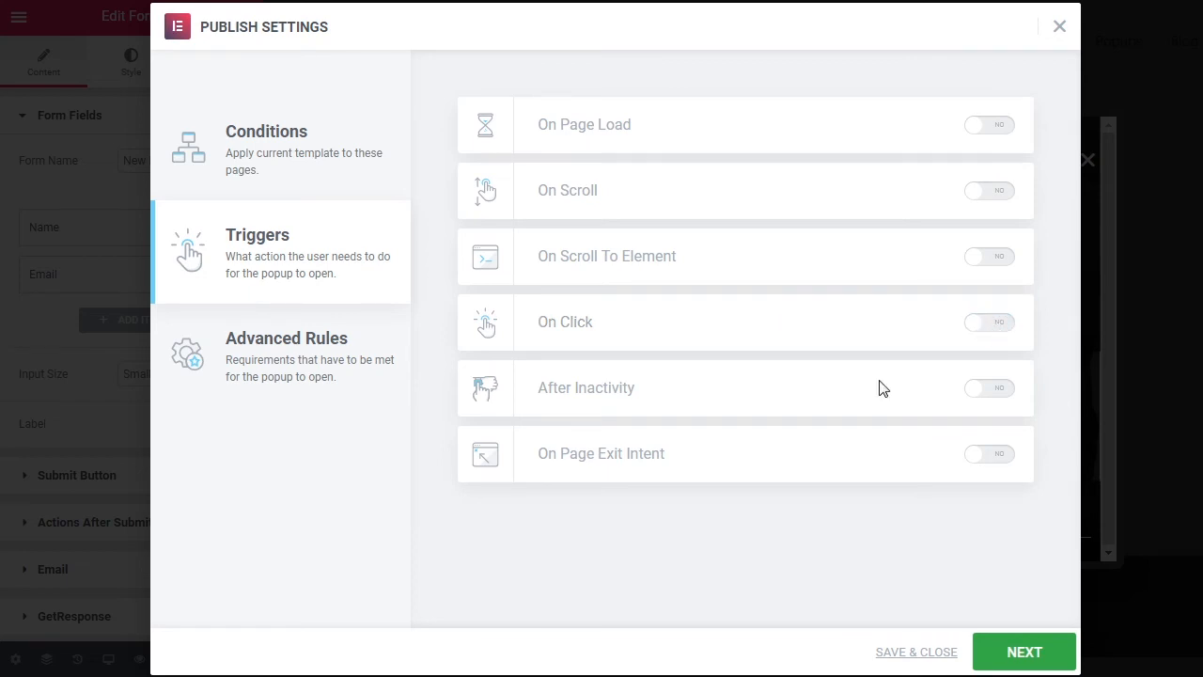
{"action": "left_click", "coordinate": [998, 393]}
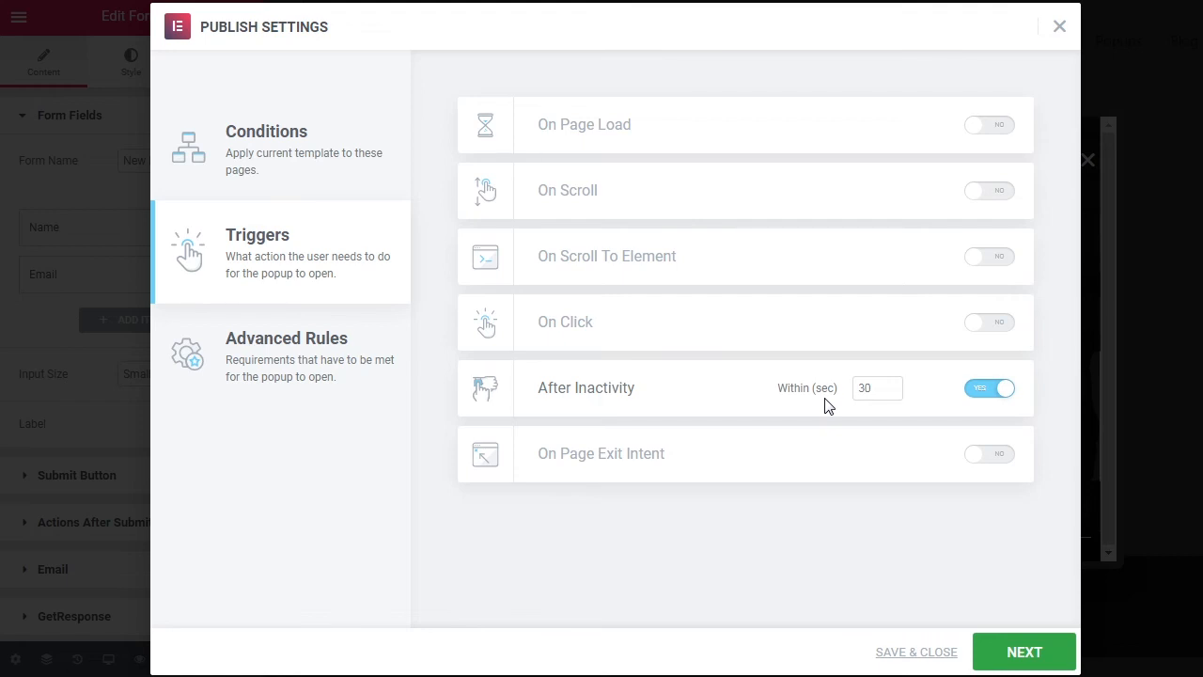
{"action": "left_click", "coordinate": [985, 393]}
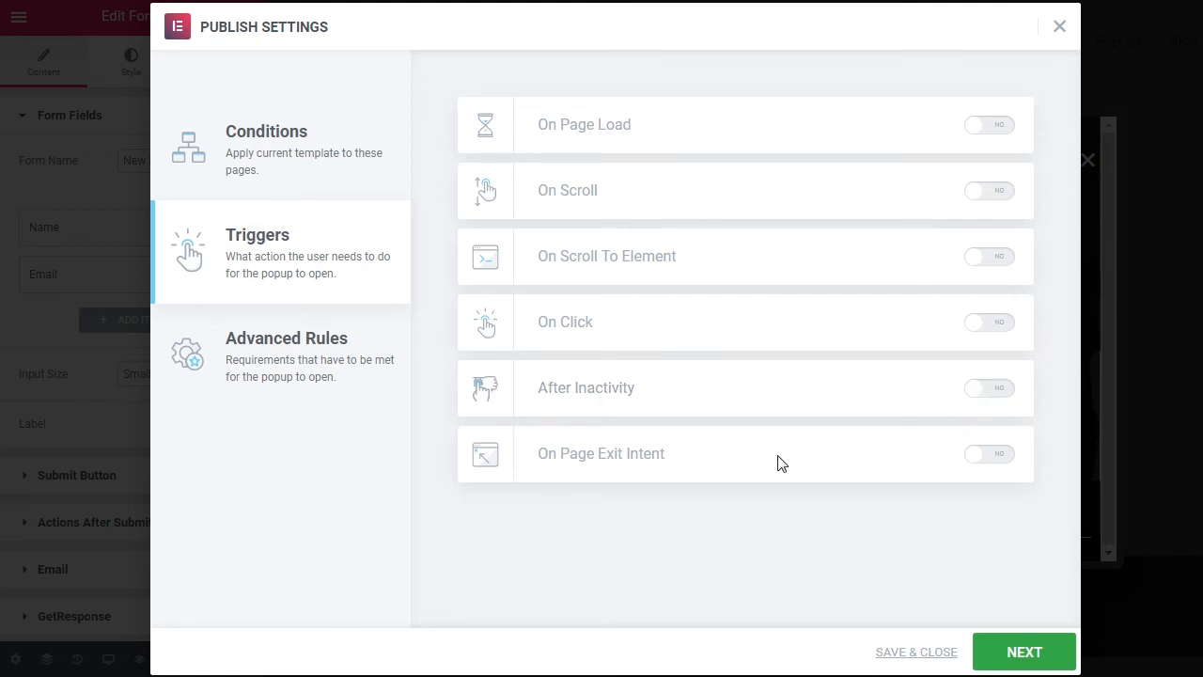
Step: Enable the On Page Exit Intent trigger and continue to the popup's advanced rules
{"action": "left_click", "coordinate": [999, 463]}
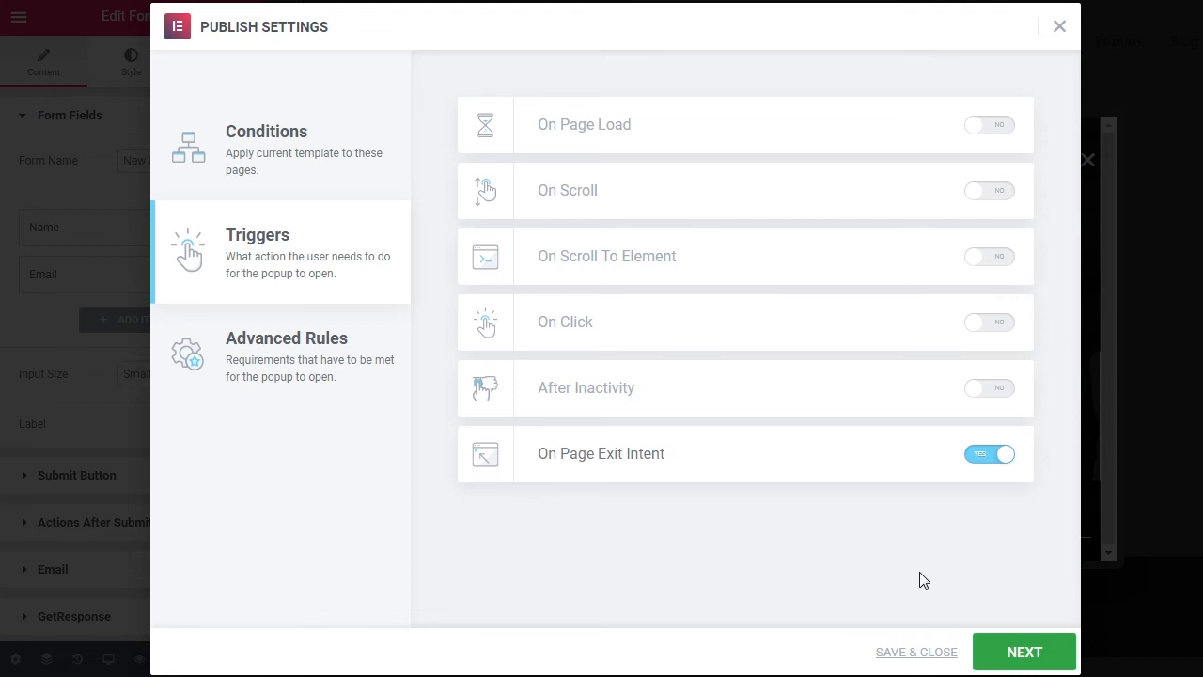
{"action": "left_click", "coordinate": [1035, 652]}
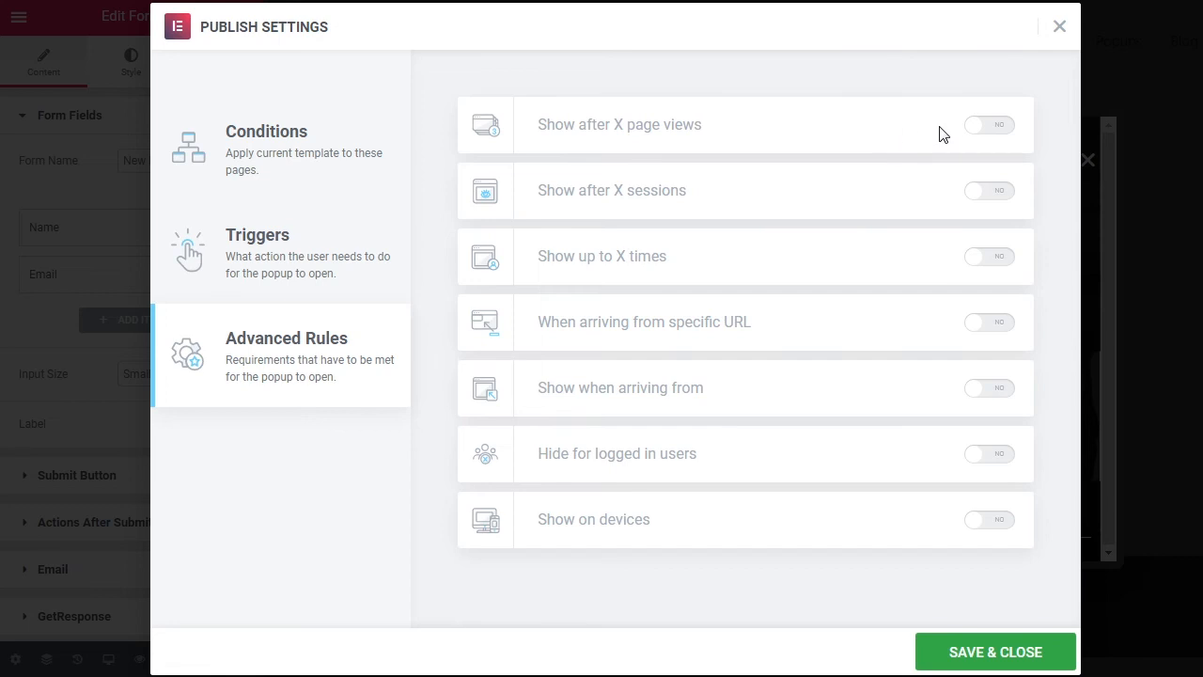
Step: Try the rules for showing after X page views and after X sessions, switching each off again
{"action": "left_click", "coordinate": [984, 130]}
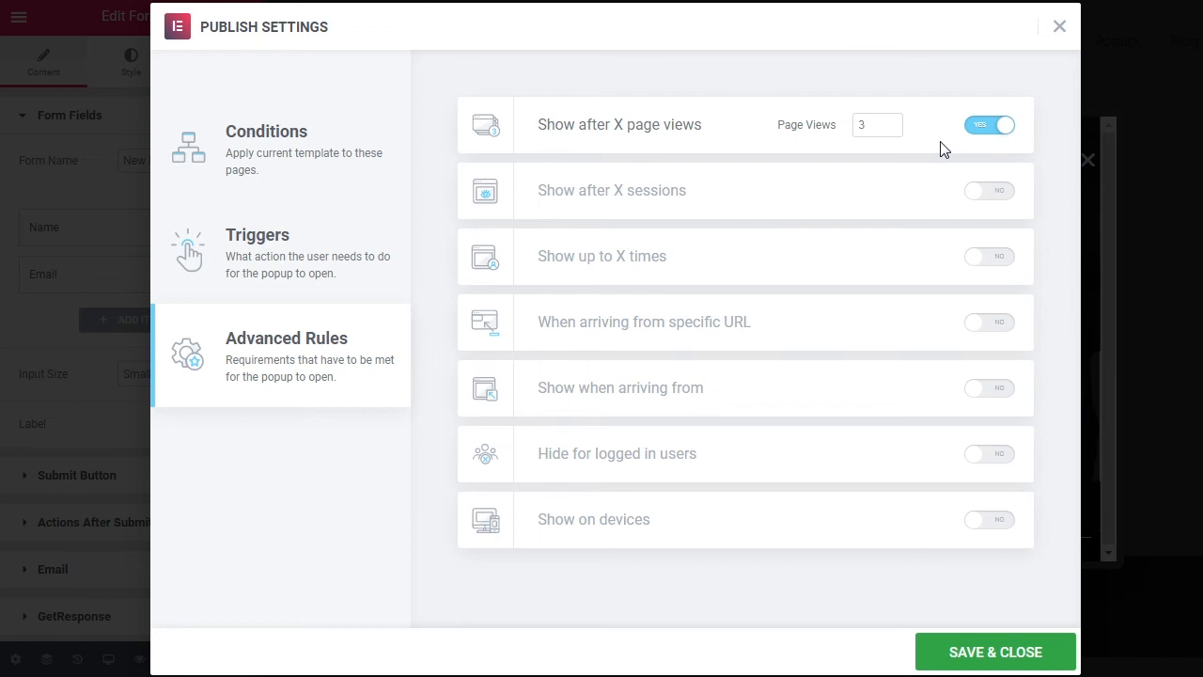
{"action": "left_click", "coordinate": [984, 126]}
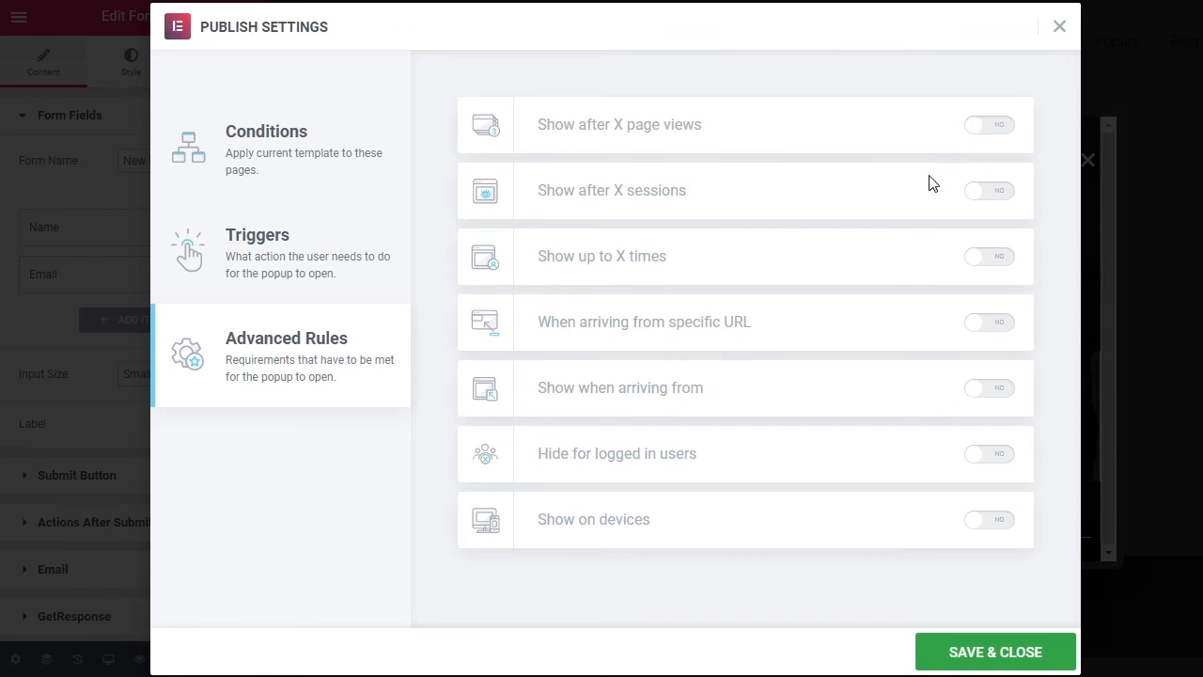
{"action": "left_click", "coordinate": [1006, 195]}
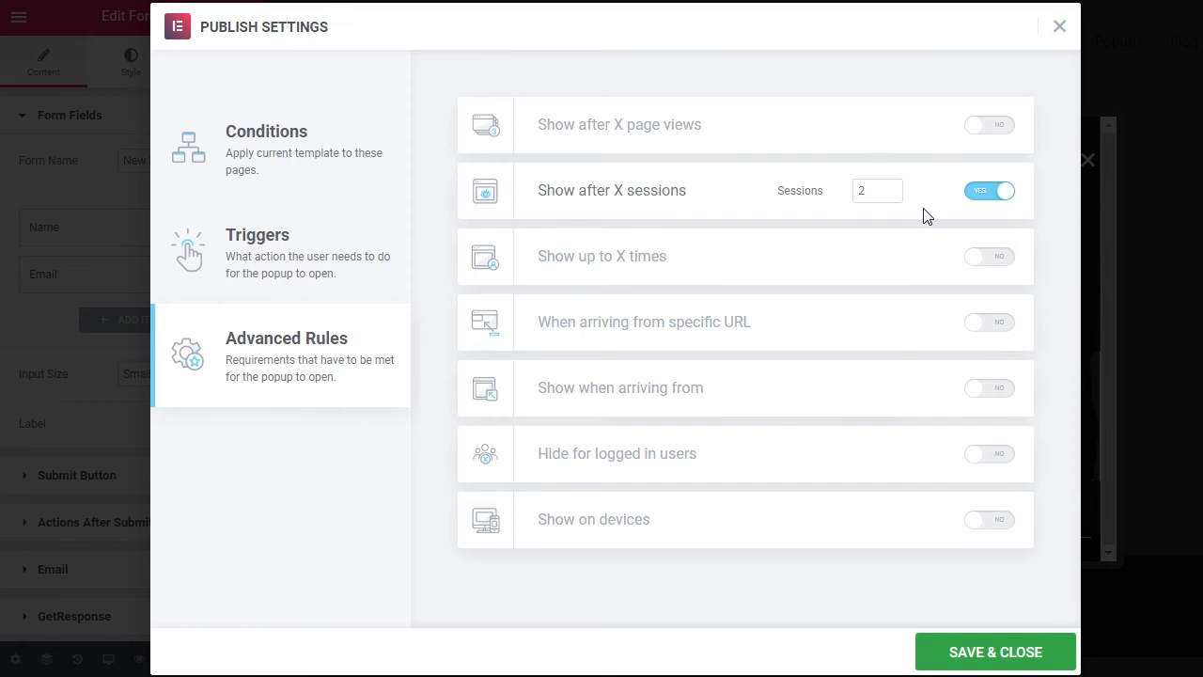
{"action": "left_click", "coordinate": [889, 195]}
{"action": "left_click", "coordinate": [889, 188]}
{"action": "left_click", "coordinate": [889, 188]}
{"action": "left_click", "coordinate": [996, 192]}
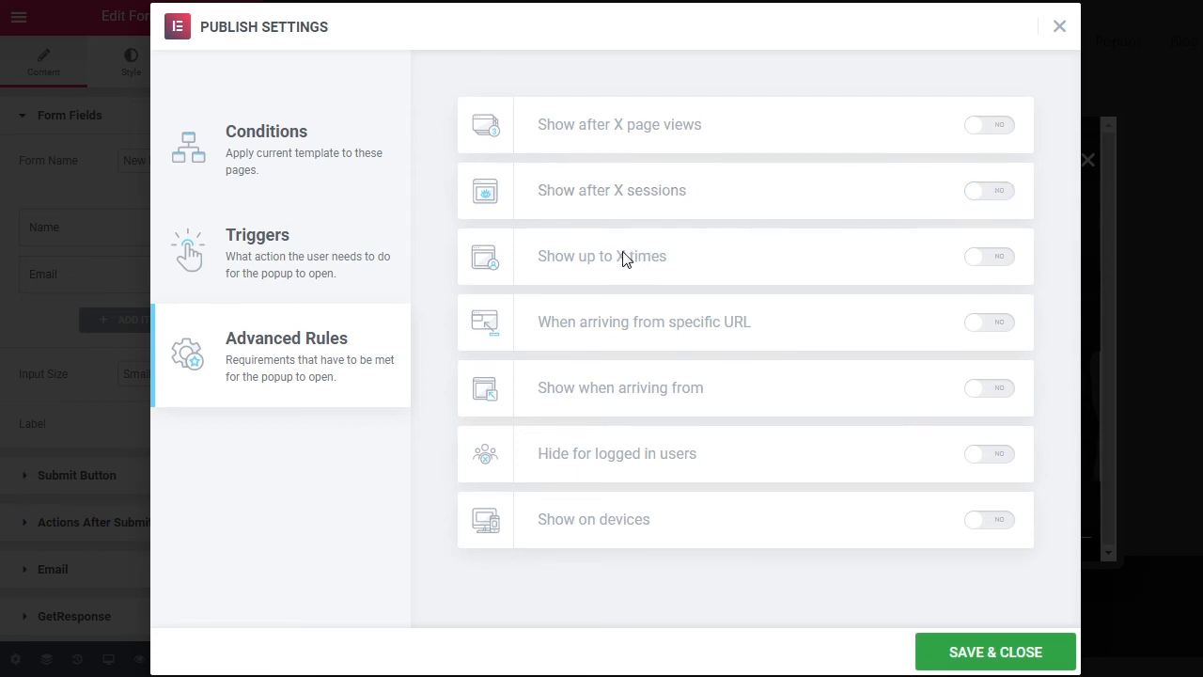
Step: Try the Show up to X times rule with Count set to On Close and On Open, and switch it off again
{"action": "left_click", "coordinate": [998, 259]}
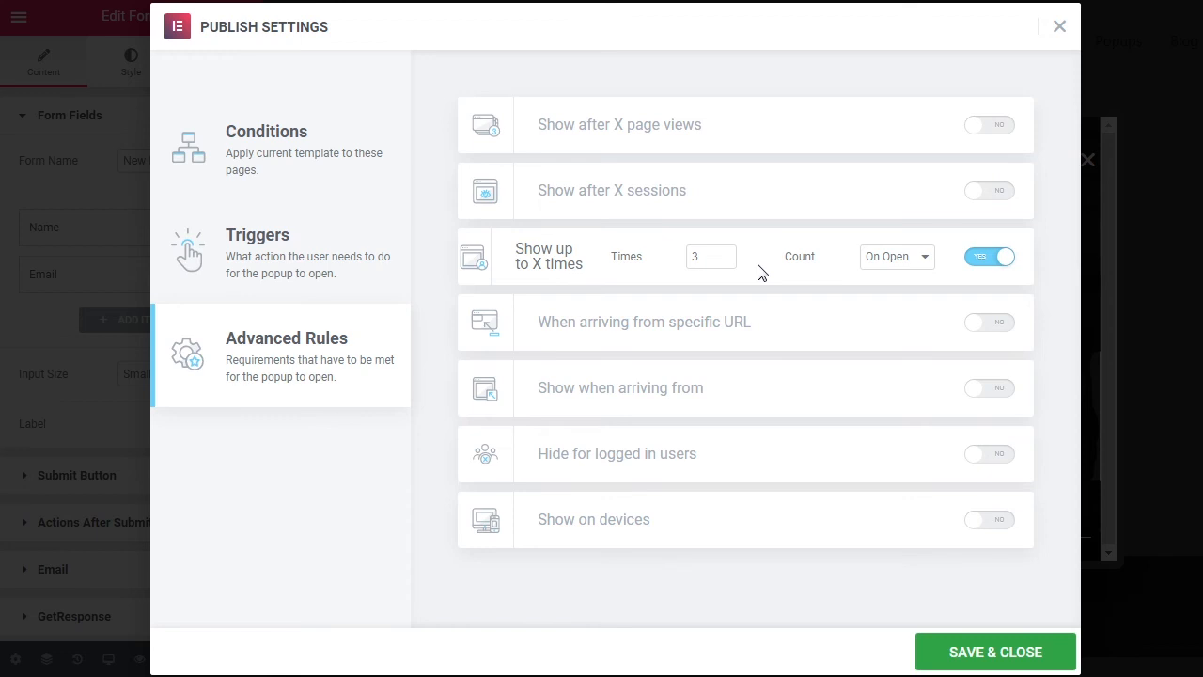
{"action": "left_click", "coordinate": [913, 267]}
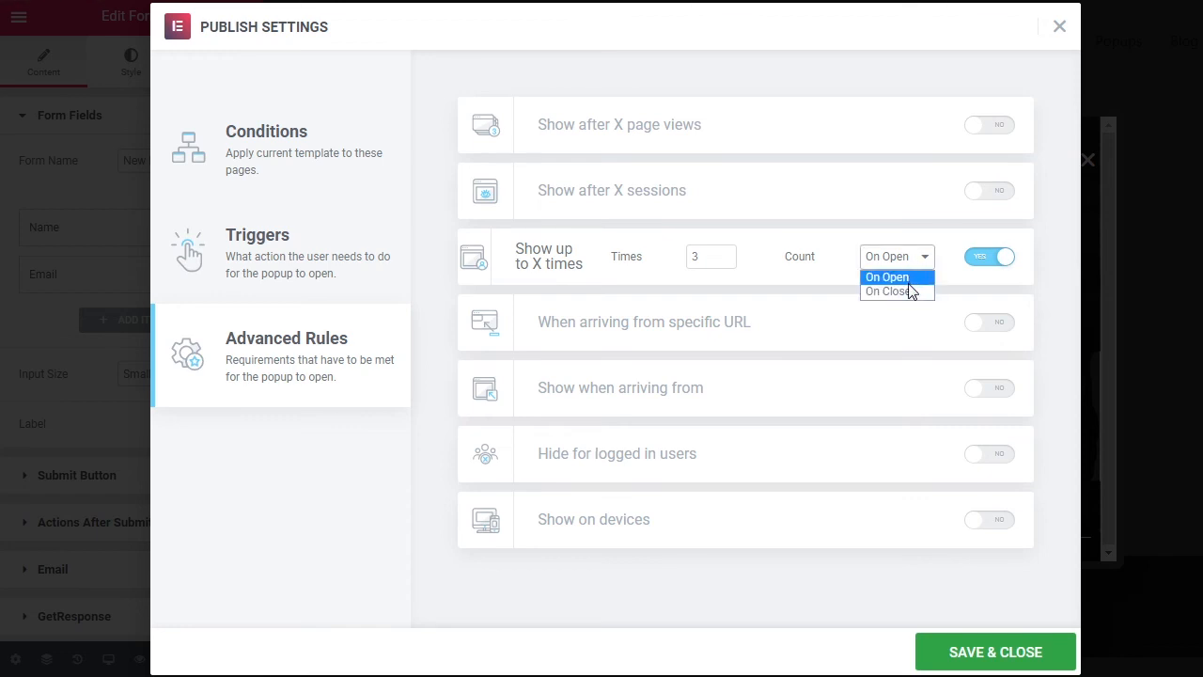
{"action": "left_click", "coordinate": [911, 295]}
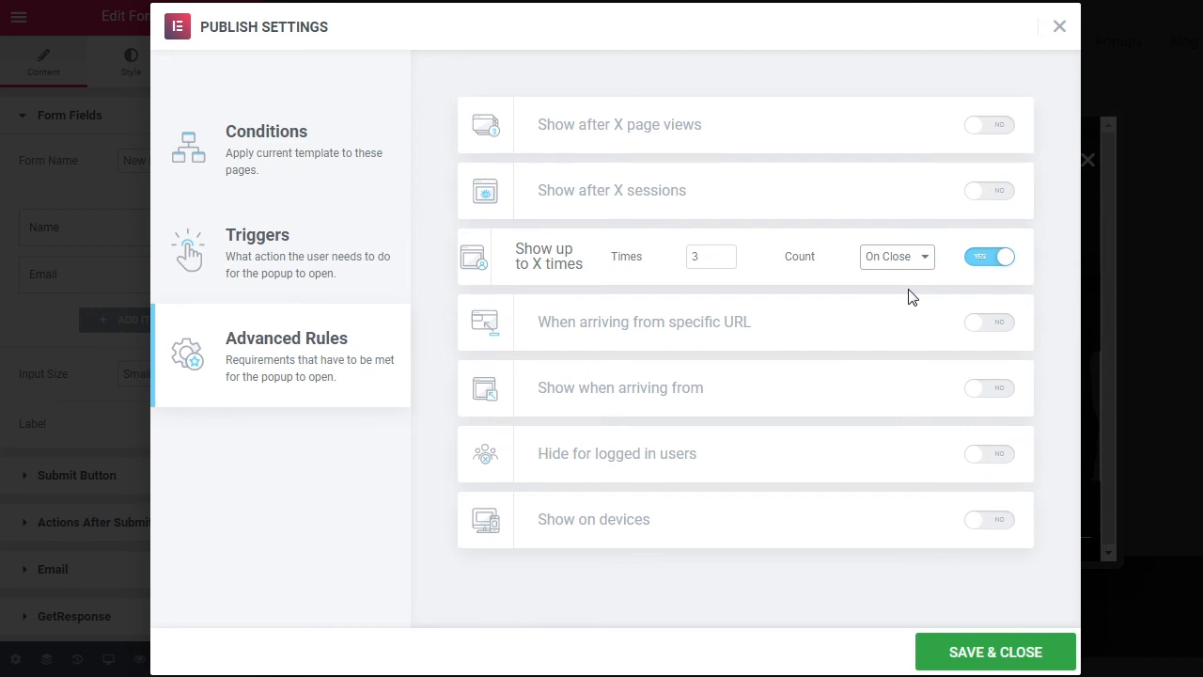
{"action": "left_click", "coordinate": [925, 260]}
{"action": "left_click", "coordinate": [916, 275]}
{"action": "left_click", "coordinate": [989, 265]}
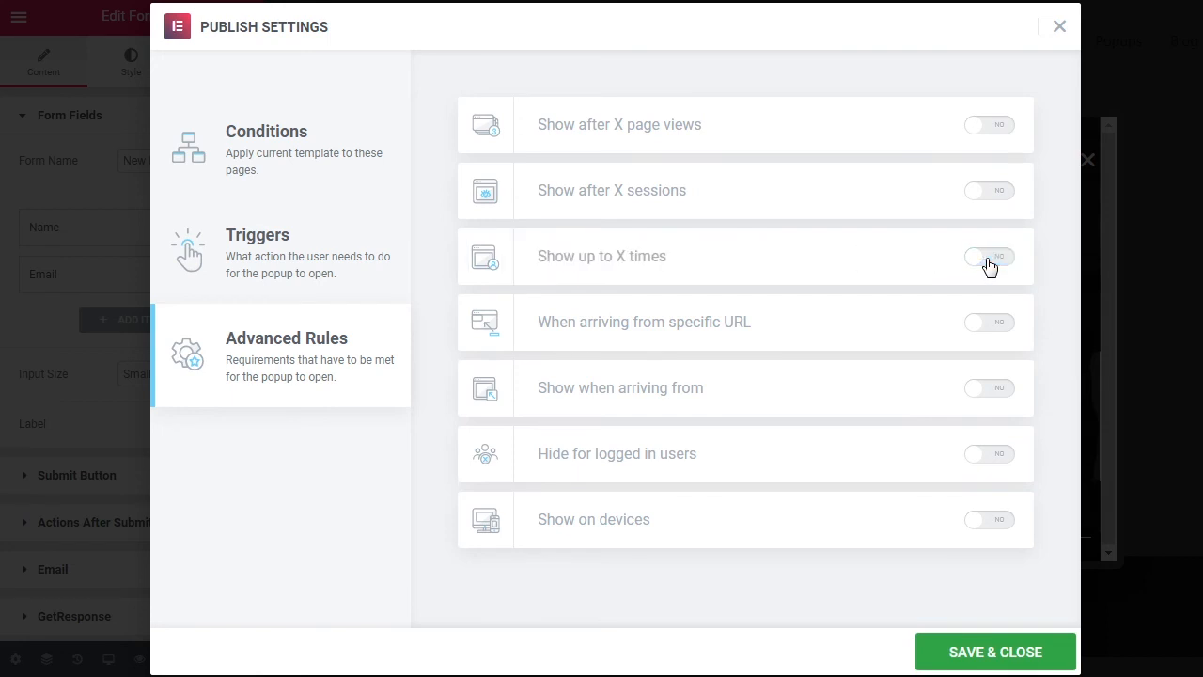
{"action": "left_click", "coordinate": [997, 331]}
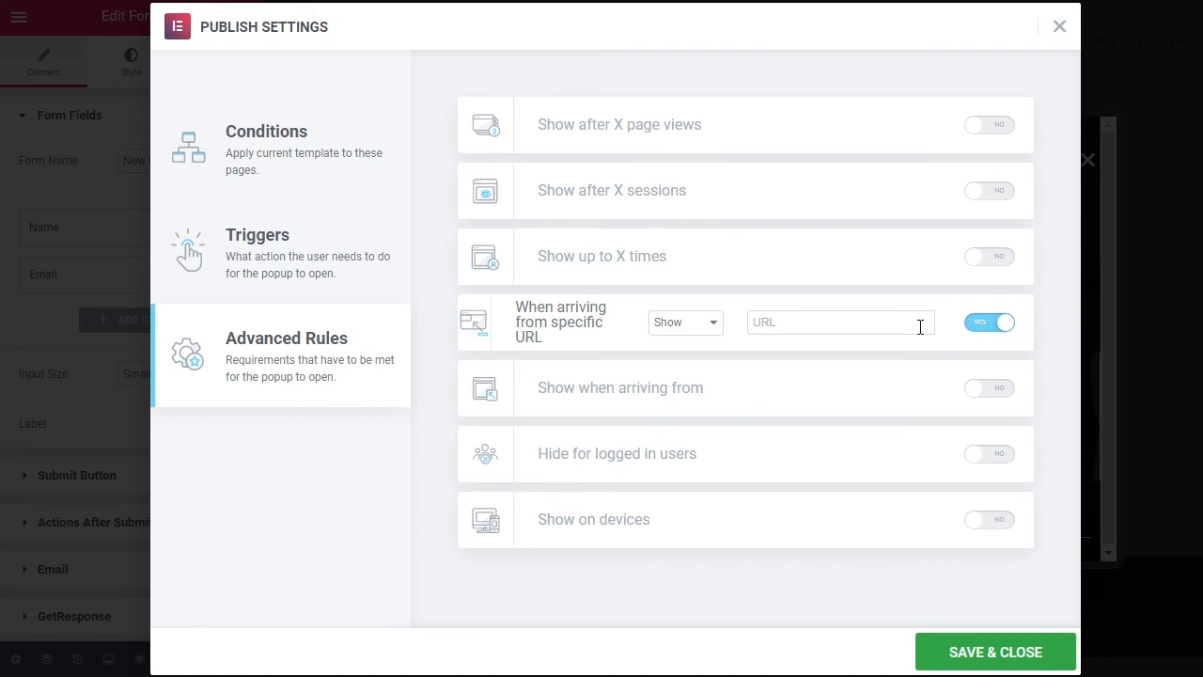
{"action": "left_click", "coordinate": [841, 325]}
{"action": "type", "text": "https://www.youtube.com"}
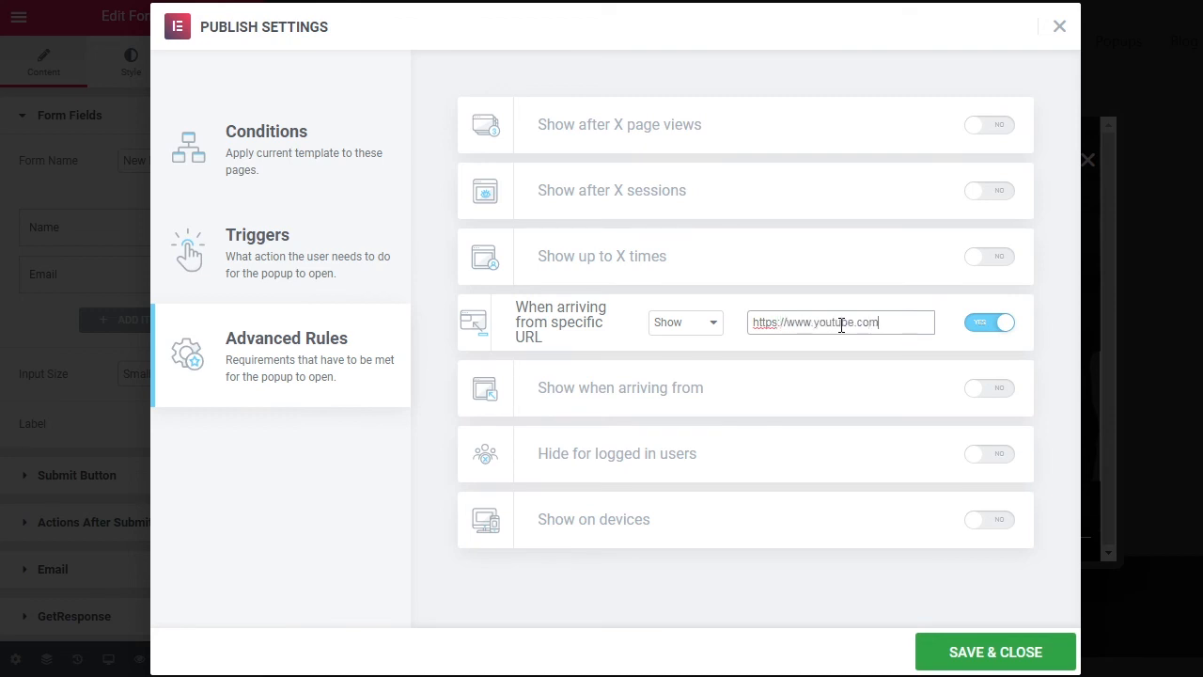
{"action": "type", "text": "/"}
{"action": "left_click", "coordinate": [855, 354]}
Step: Try the Hide and Regex options of the specific URL rule, clear its URL and switch the rule off again
{"action": "left_click", "coordinate": [718, 329]}
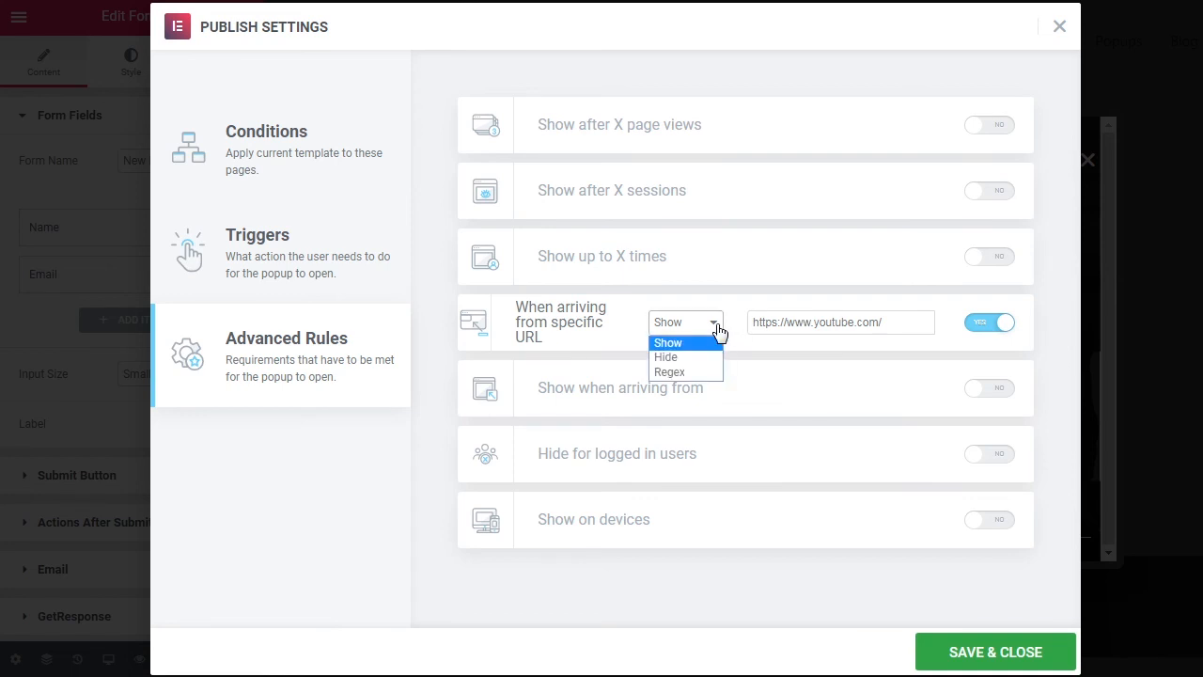
{"action": "left_click", "coordinate": [669, 357]}
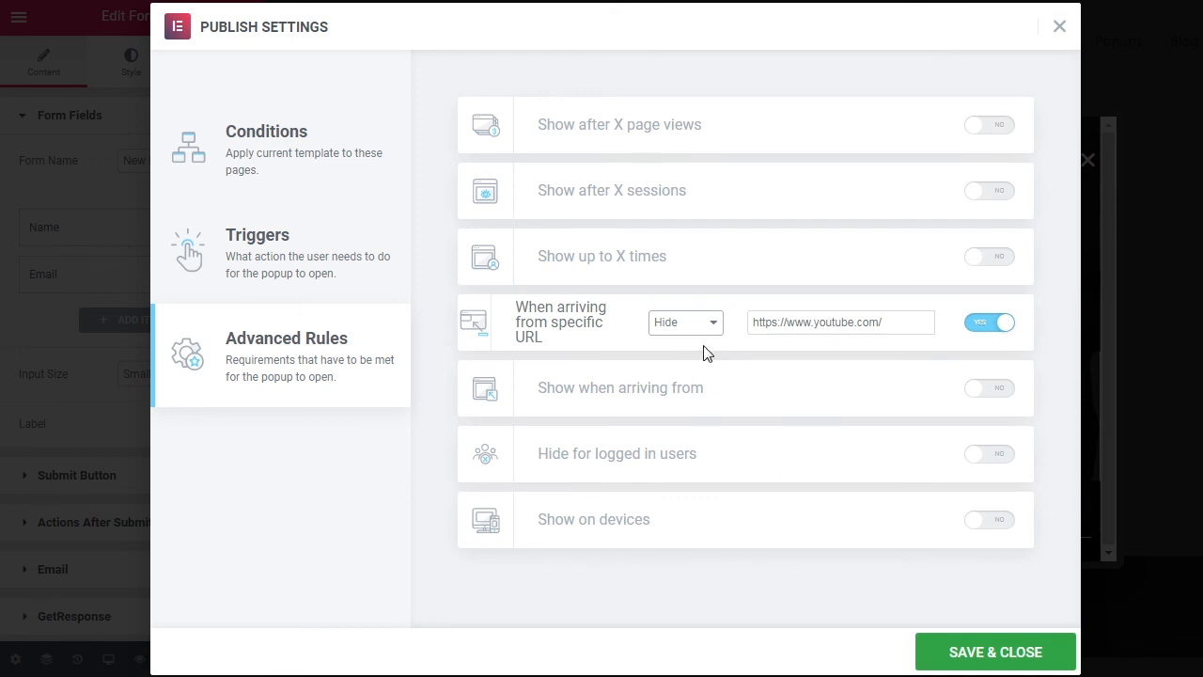
{"action": "left_click", "coordinate": [710, 329]}
{"action": "left_click", "coordinate": [692, 374]}
{"action": "left_click_drag", "start_coordinate": [888, 322], "coordinate": [752, 326]}
{"action": "key", "text": "BackSpace"}
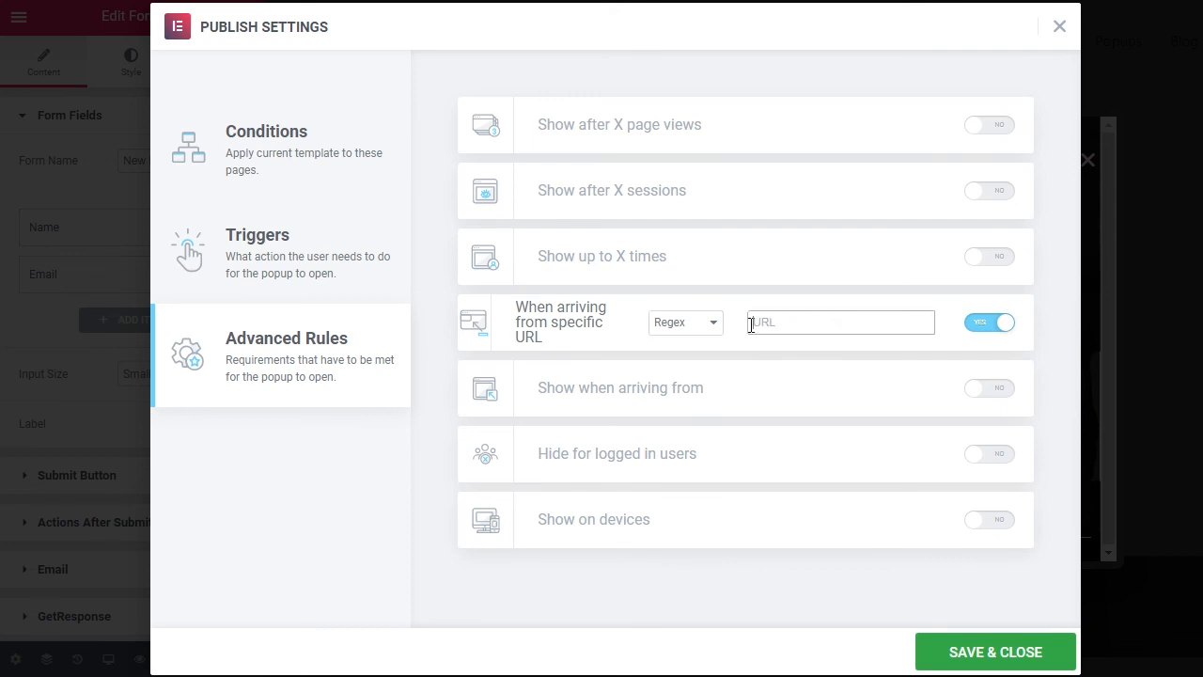
{"action": "left_click", "coordinate": [985, 326]}
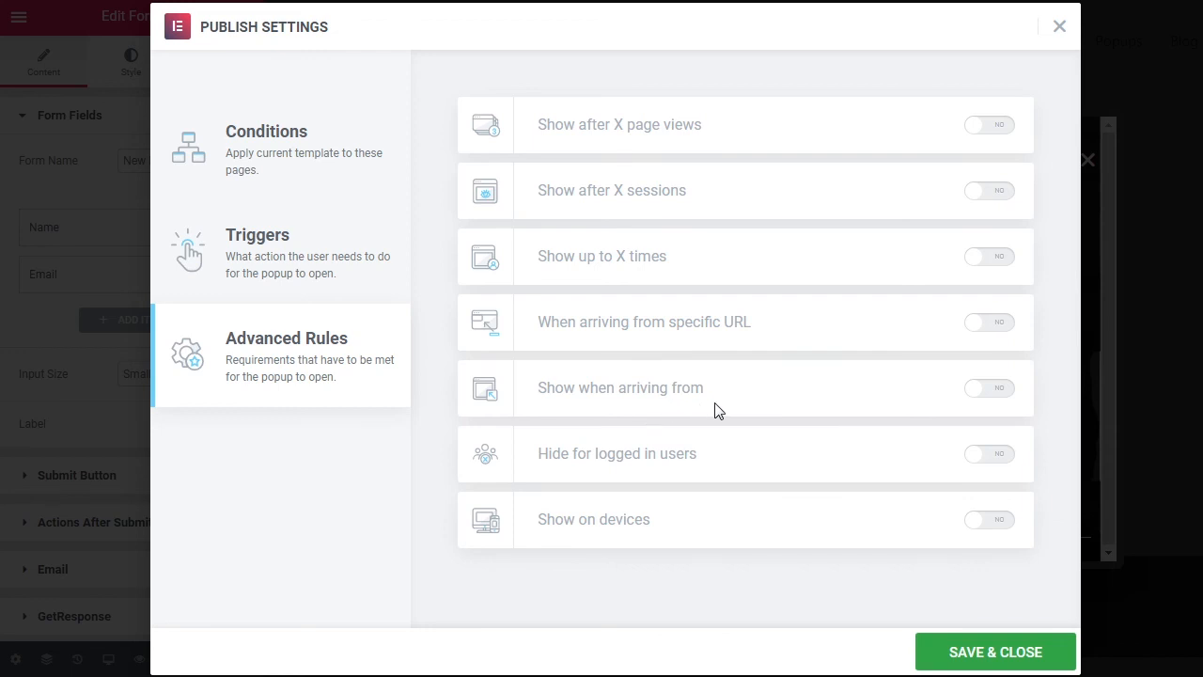
Step: Try the Show when arriving from rule with only Search Engines kept as a source, and switch it off again
{"action": "left_click", "coordinate": [992, 395]}
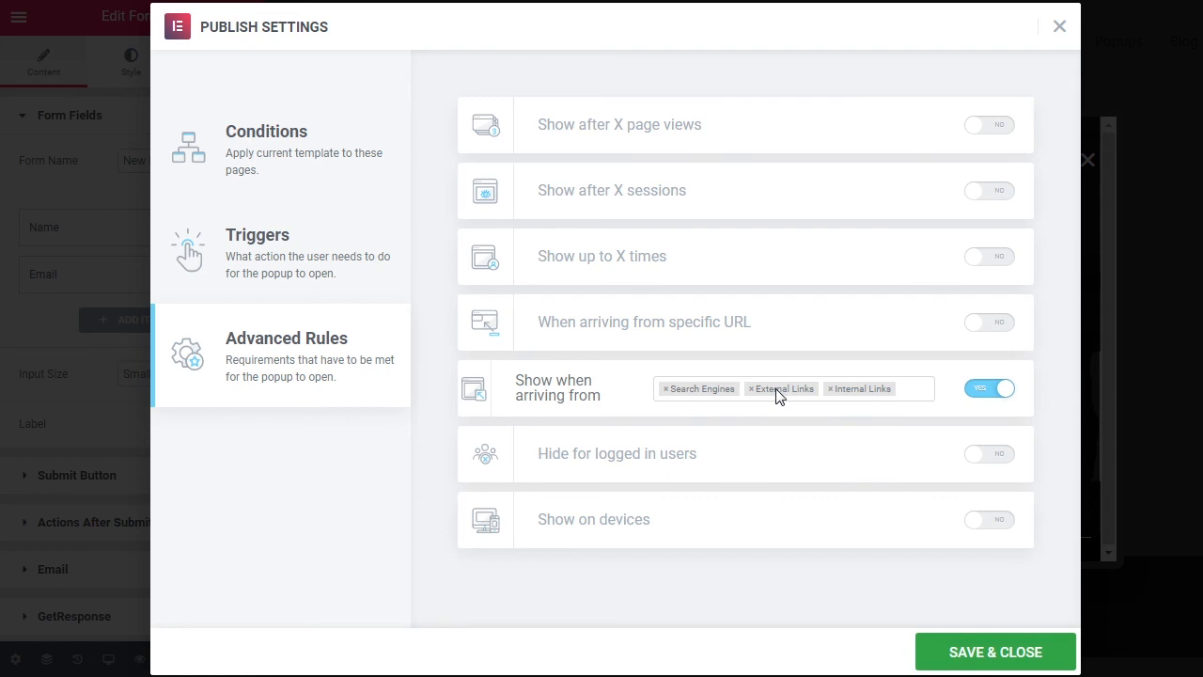
{"action": "left_click", "coordinate": [913, 382]}
{"action": "left_click", "coordinate": [831, 391]}
{"action": "left_click", "coordinate": [752, 390]}
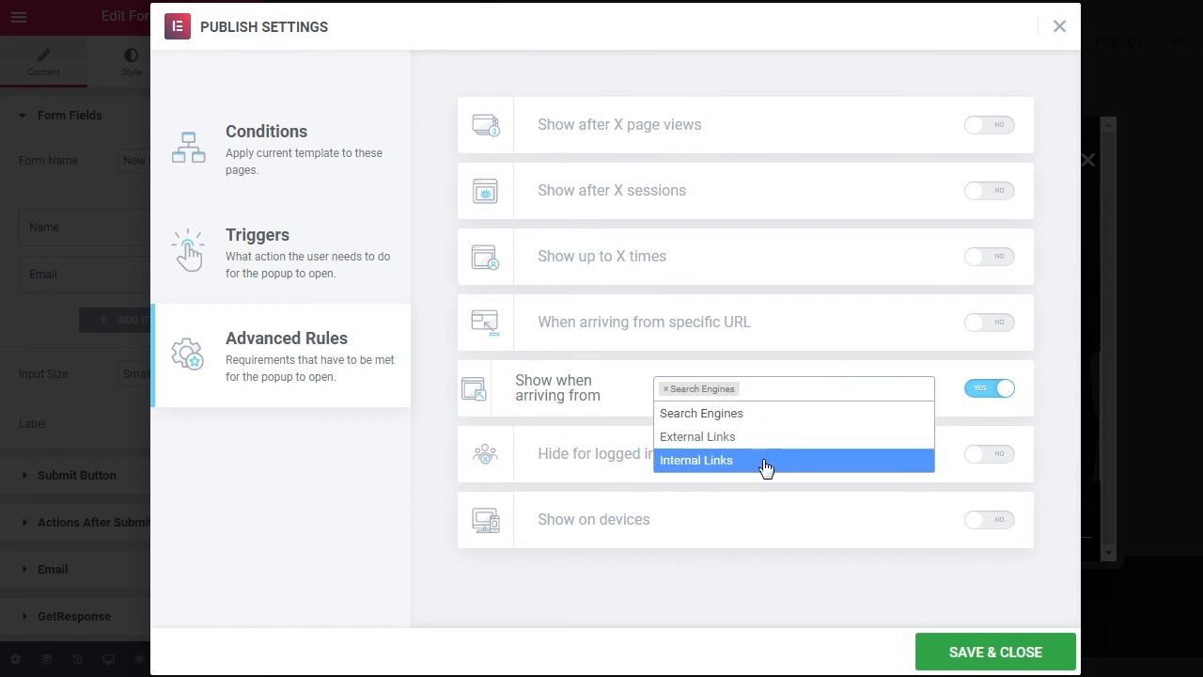
{"action": "left_click", "coordinate": [943, 413]}
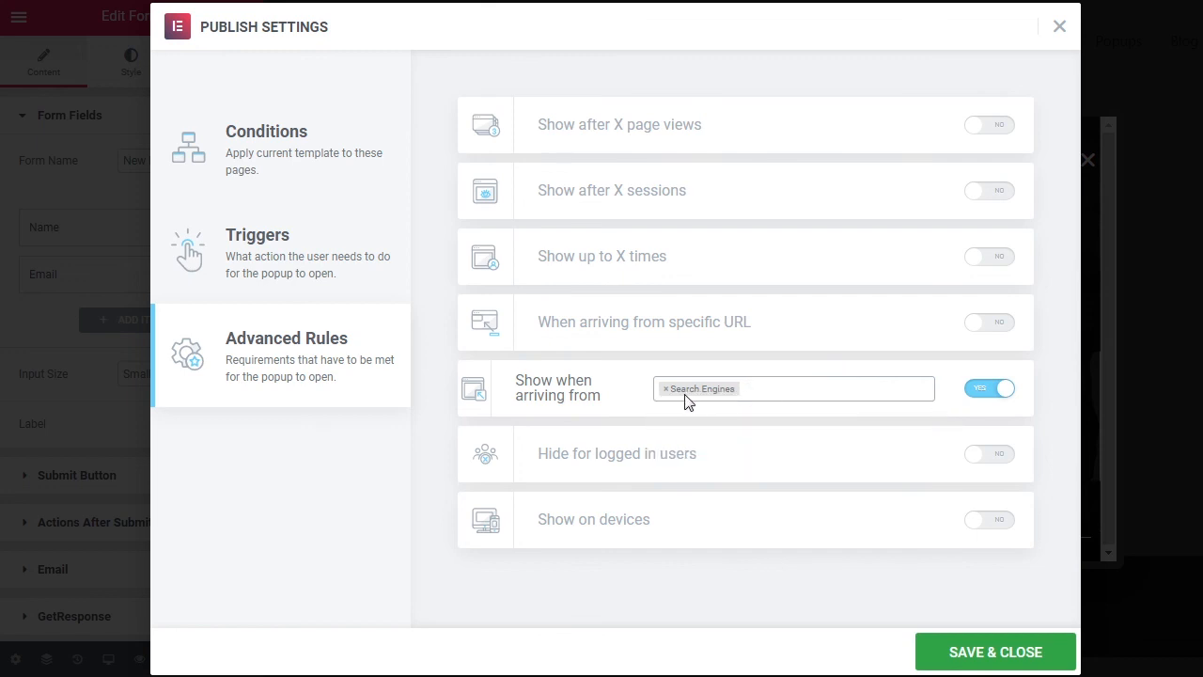
{"action": "left_click", "coordinate": [987, 388]}
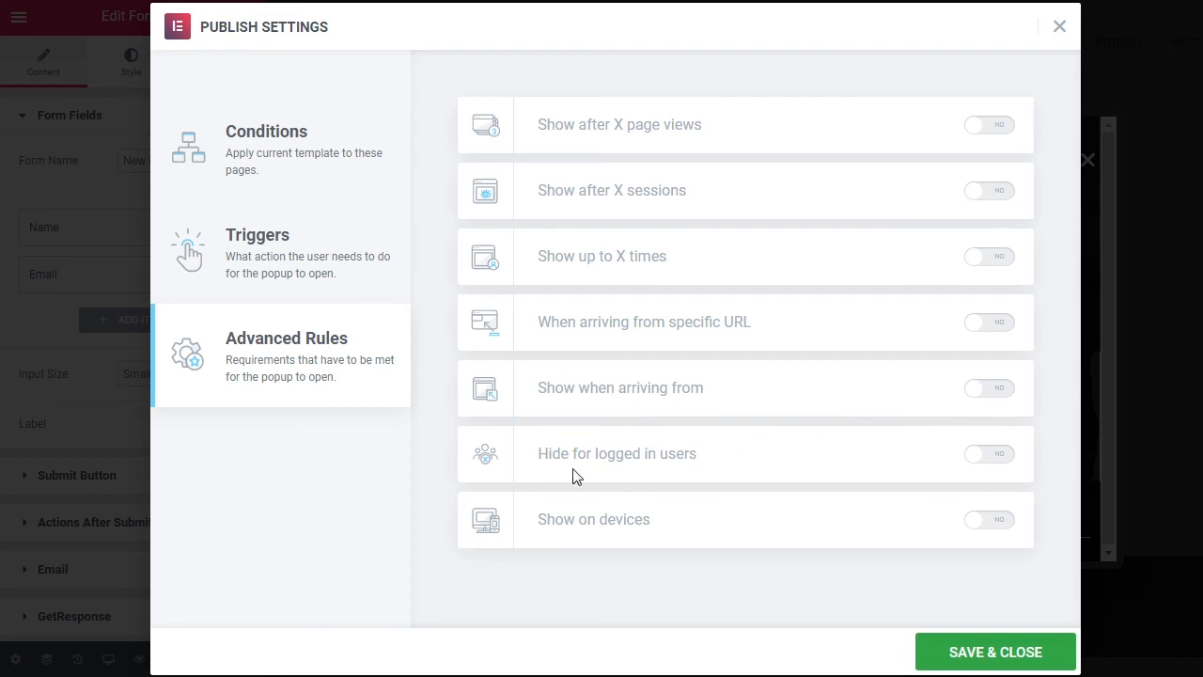
Step: Try the Hide for logged in users rule with All Users and Custom, and the Show on devices rule, switching each off again
{"action": "left_click", "coordinate": [986, 458]}
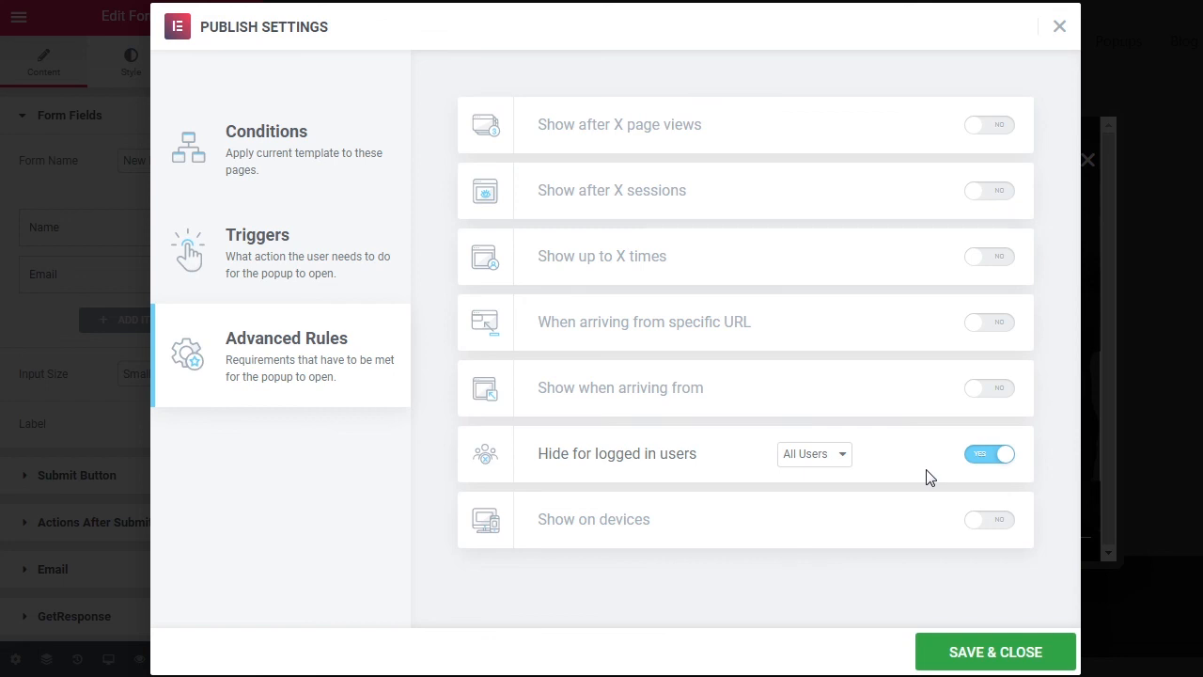
{"action": "left_click", "coordinate": [839, 464]}
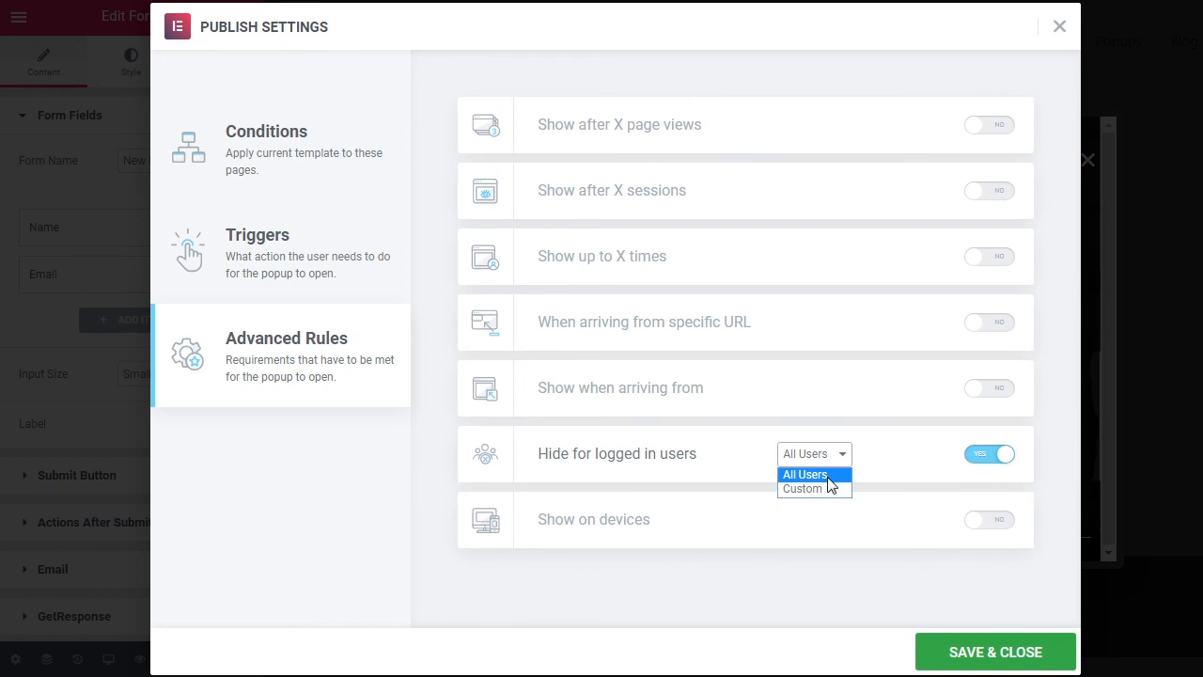
{"action": "left_click", "coordinate": [829, 486]}
{"action": "left_click", "coordinate": [843, 454]}
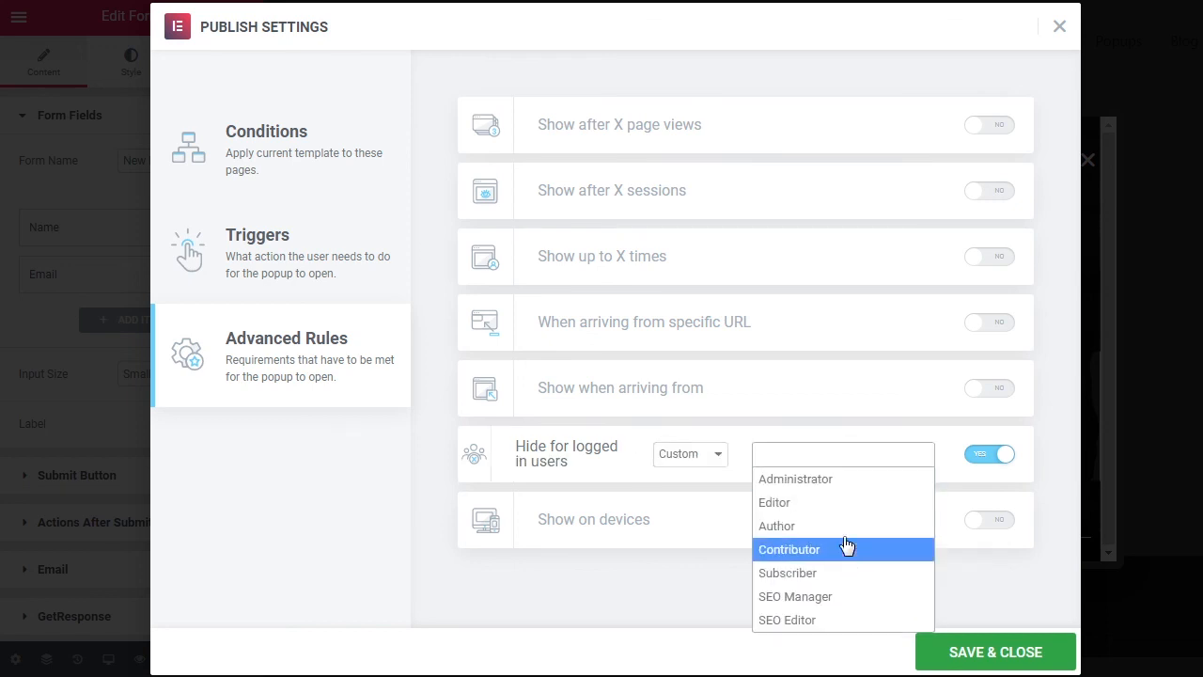
{"action": "left_click", "coordinate": [836, 455]}
{"action": "left_click", "coordinate": [721, 455]}
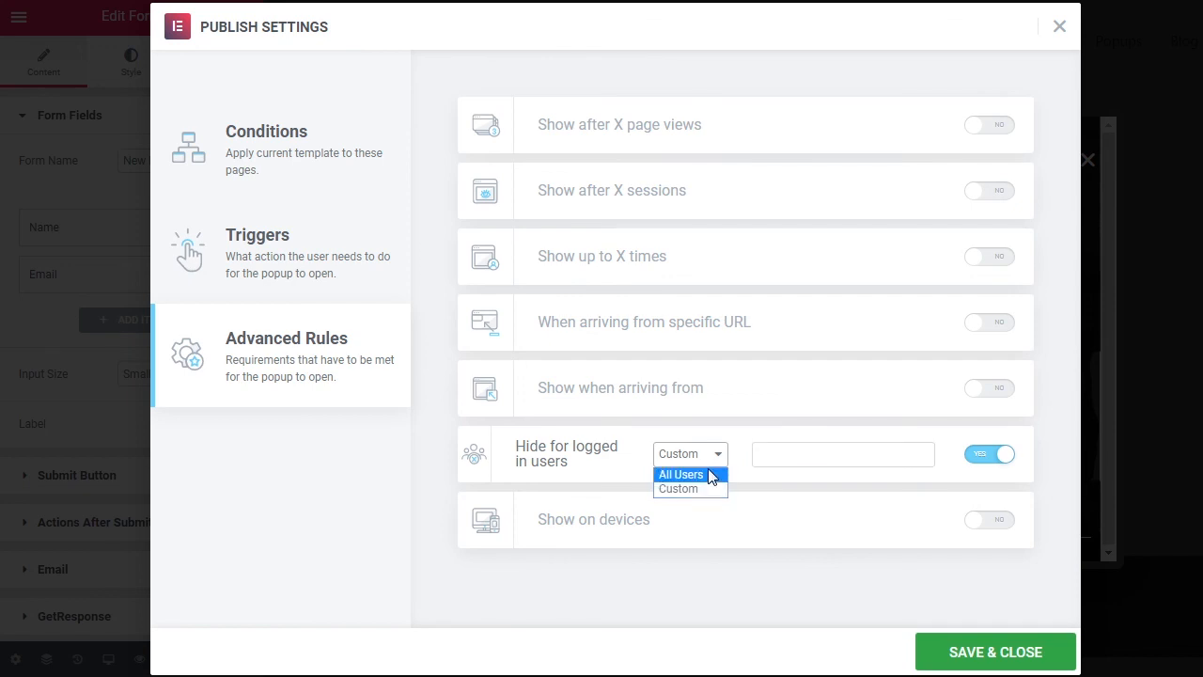
{"action": "left_click", "coordinate": [712, 474]}
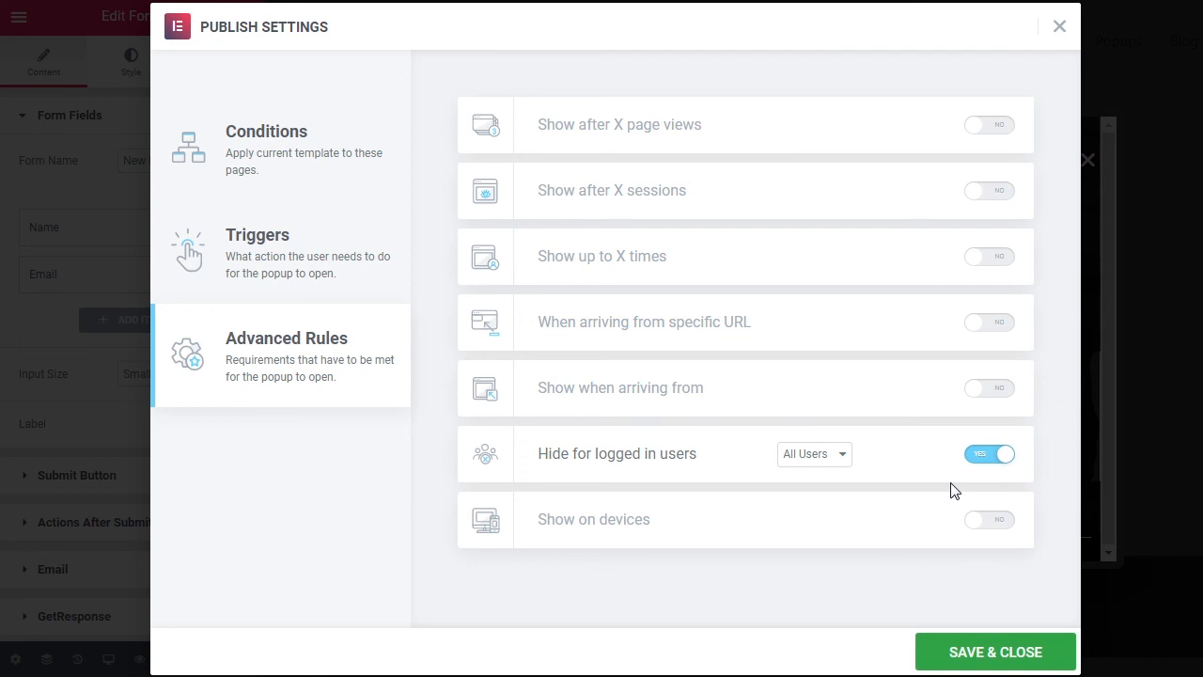
{"action": "left_click", "coordinate": [989, 455]}
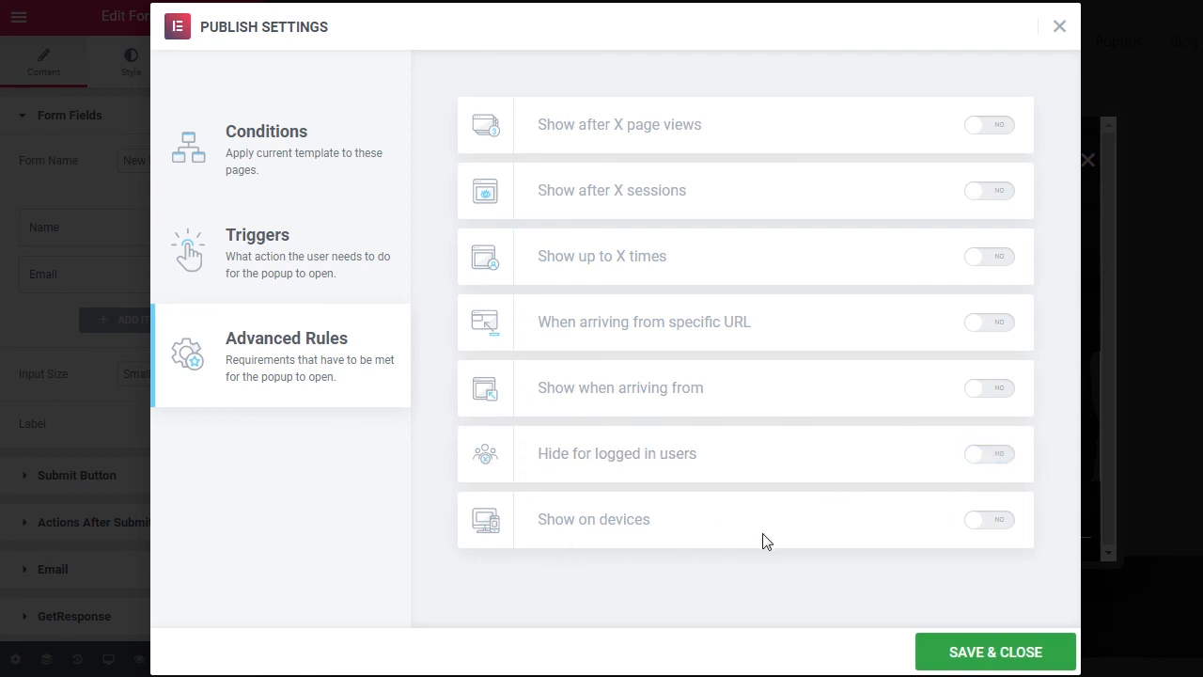
{"action": "left_click", "coordinate": [1003, 525]}
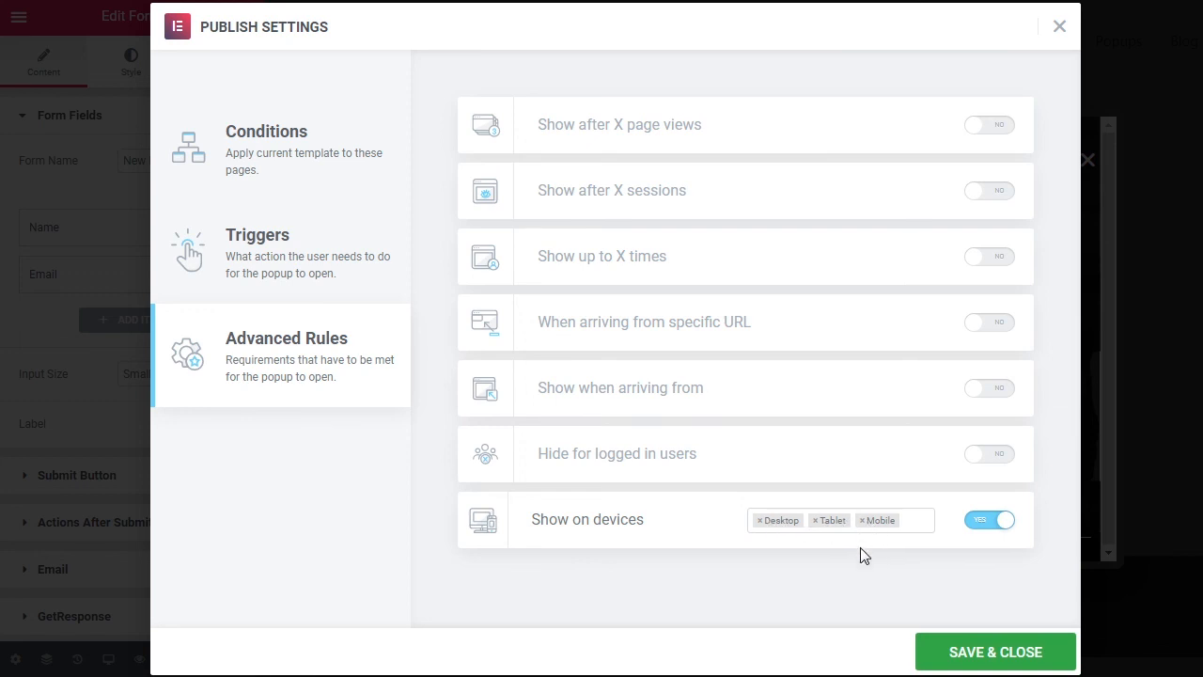
{"action": "left_click", "coordinate": [983, 532]}
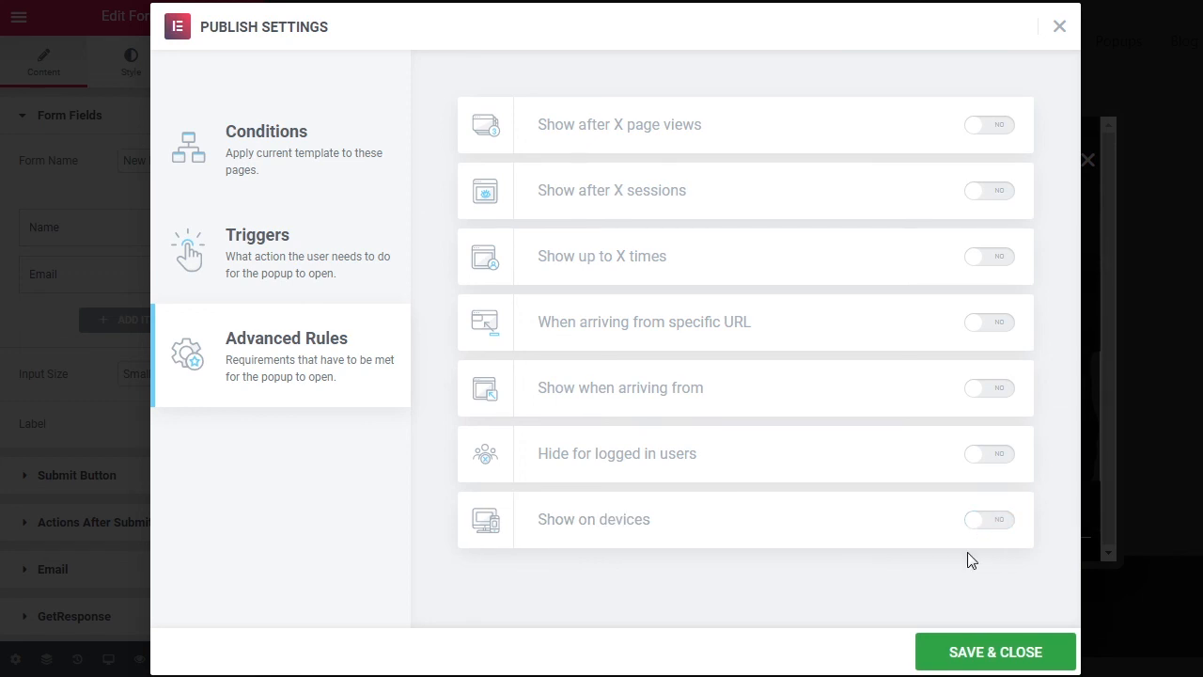
Step: Save and close the publish settings, view the live popup and dismiss it with its "no thanks, i'm good" link
{"action": "left_click", "coordinate": [959, 661]}
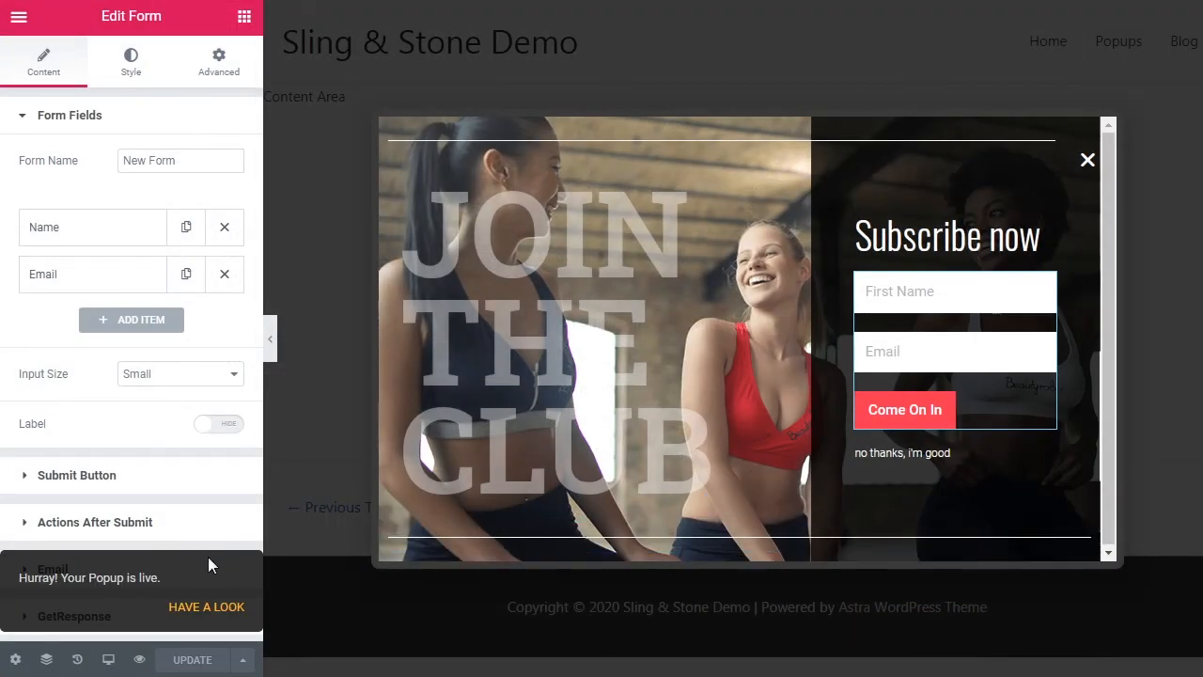
{"action": "left_click", "coordinate": [188, 611]}
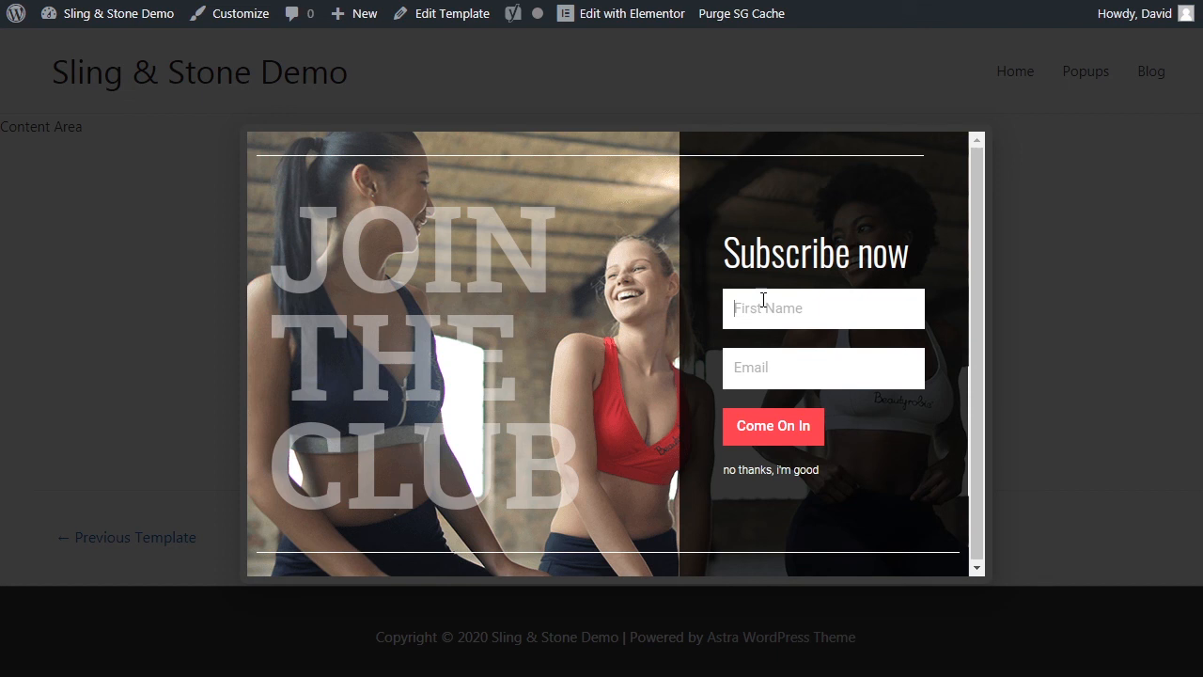
{"action": "left_click", "coordinate": [760, 478]}
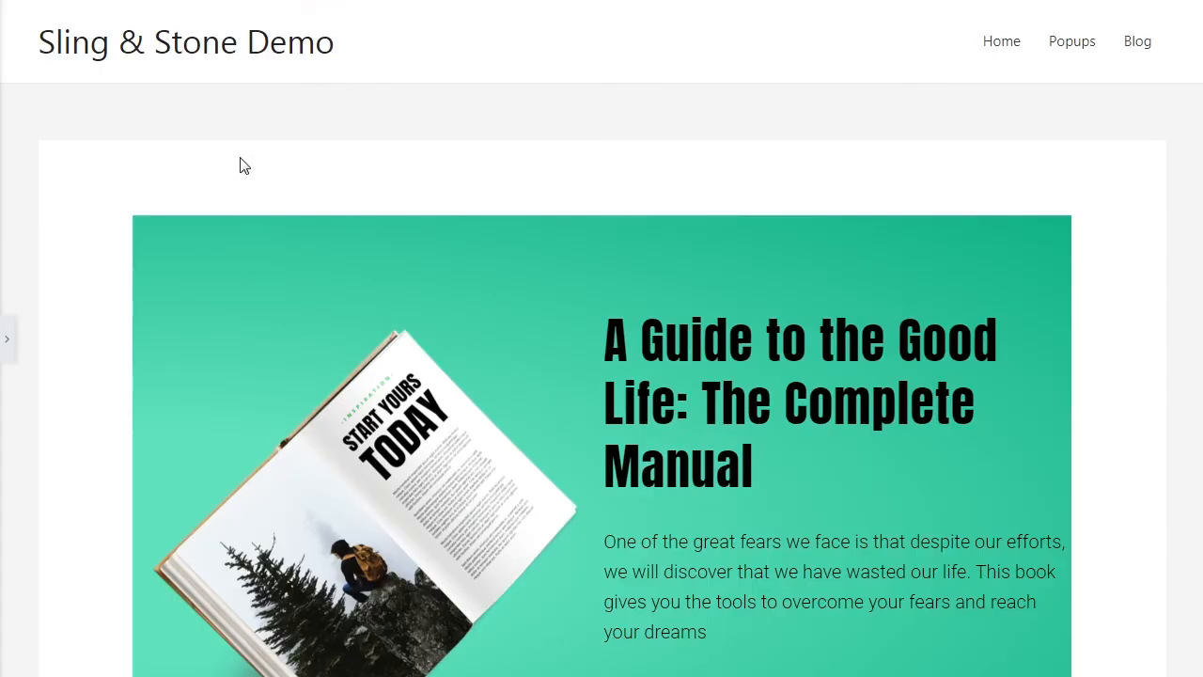
Step: On the book landing page in Elementor, set the "Read & Be Inspired" button's link to the dynamic Popup action
{"action": "scroll", "coordinate": [79, 397], "scroll_direction": "down", "scroll_amount": 3}
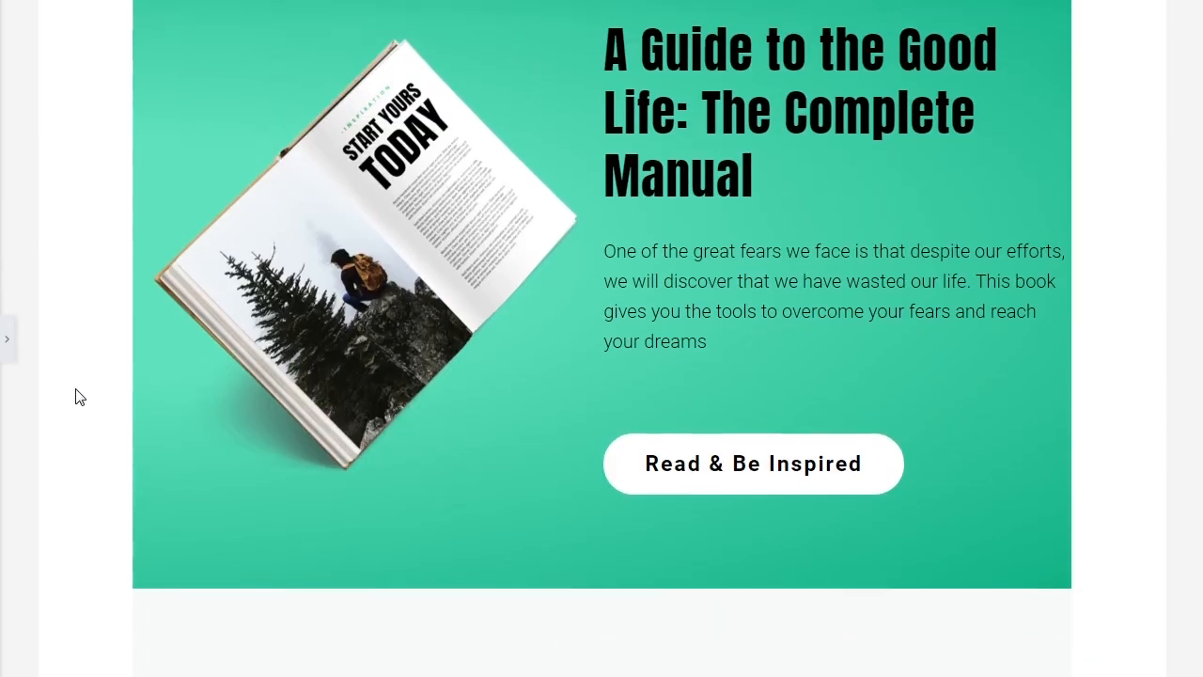
{"action": "scroll", "coordinate": [79, 397], "scroll_direction": "down", "scroll_amount": 2}
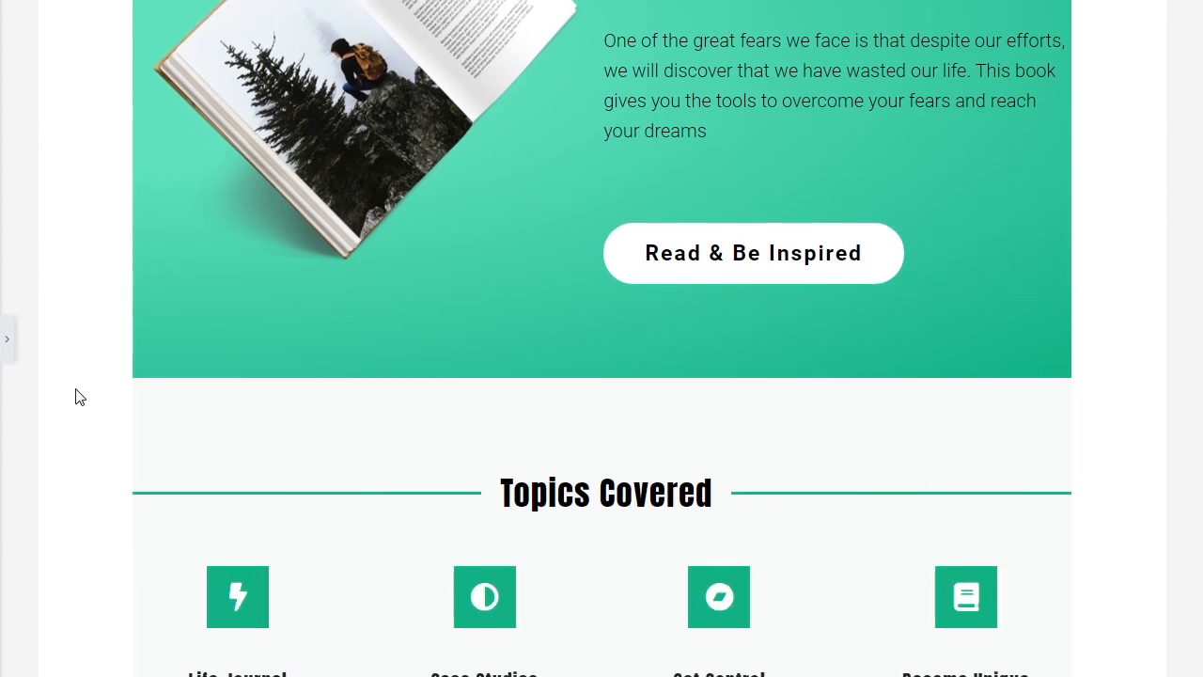
{"action": "scroll", "coordinate": [79, 397], "scroll_direction": "up", "scroll_amount": 2}
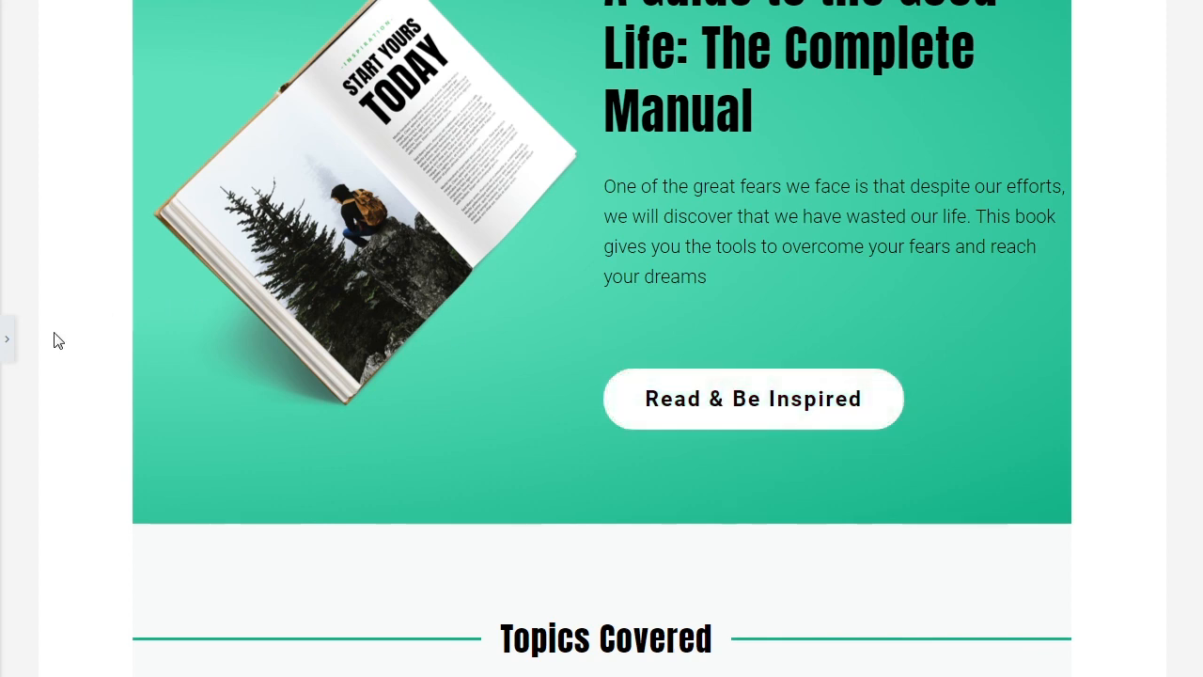
{"action": "left_click", "coordinate": [9, 340]}
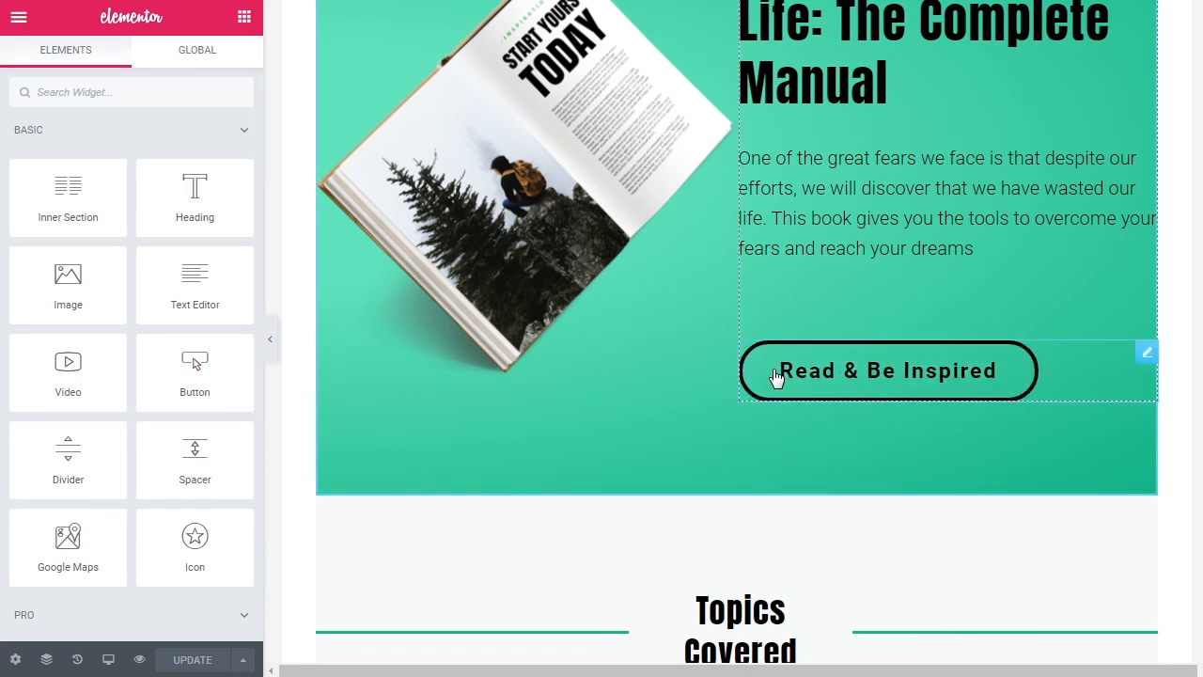
{"action": "left_click", "coordinate": [777, 377]}
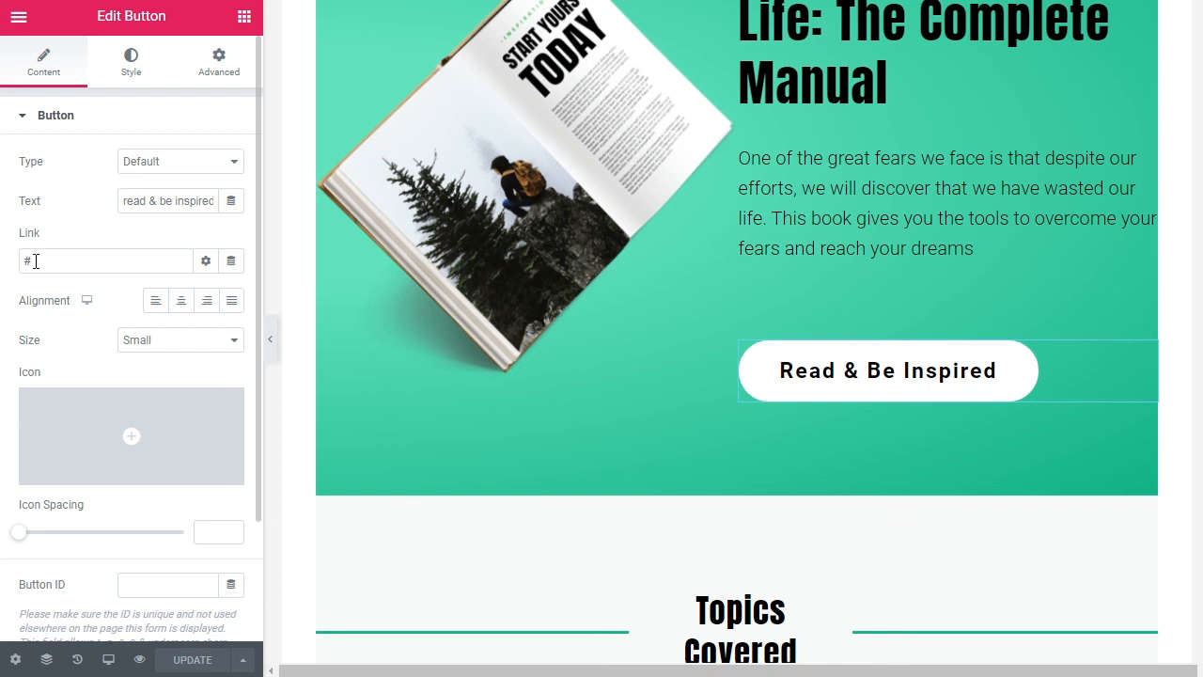
{"action": "left_click", "coordinate": [231, 263]}
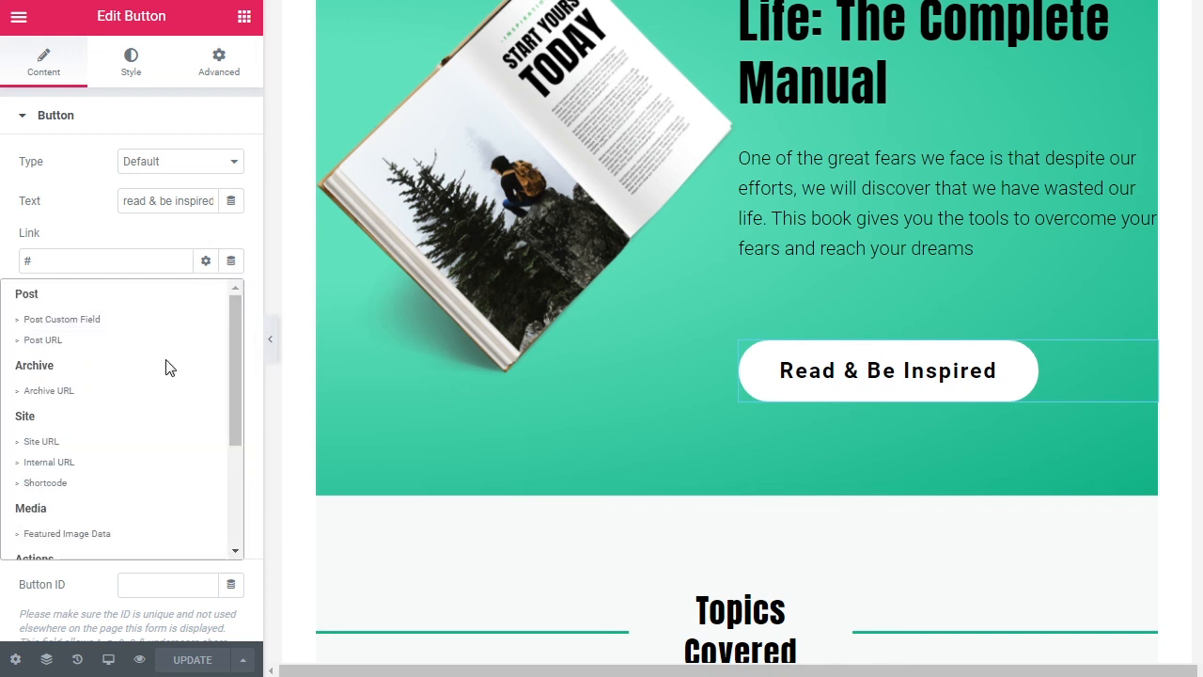
{"action": "scroll", "coordinate": [162, 374], "scroll_direction": "down", "scroll_amount": 2}
{"action": "scroll", "coordinate": [162, 373], "scroll_direction": "down", "scroll_amount": 3}
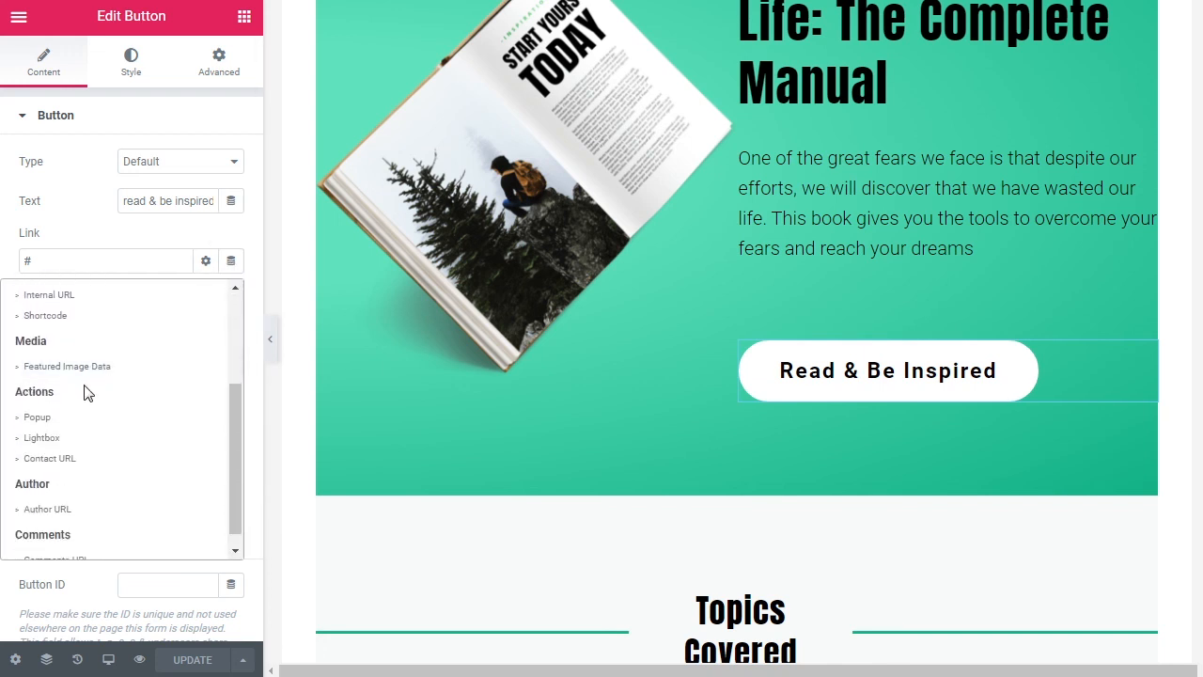
{"action": "left_click", "coordinate": [50, 421]}
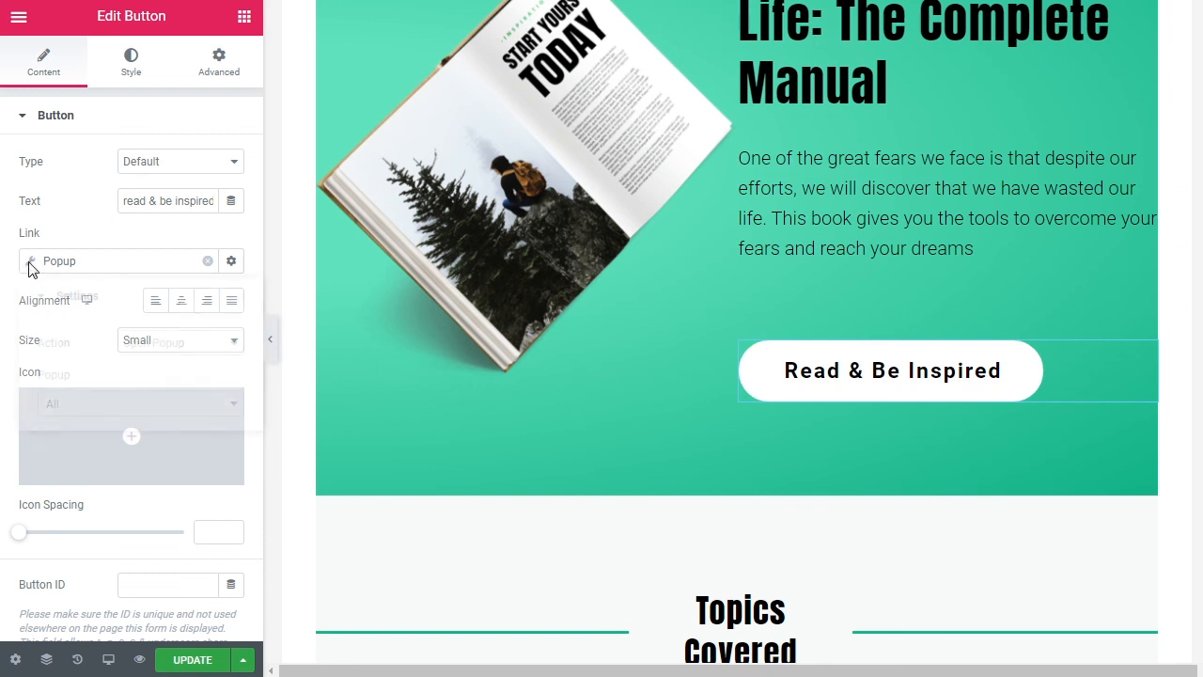
Step: Set the button's Open Popup action to "Demo popup (Template)" and update the page
{"action": "left_click", "coordinate": [31, 265]}
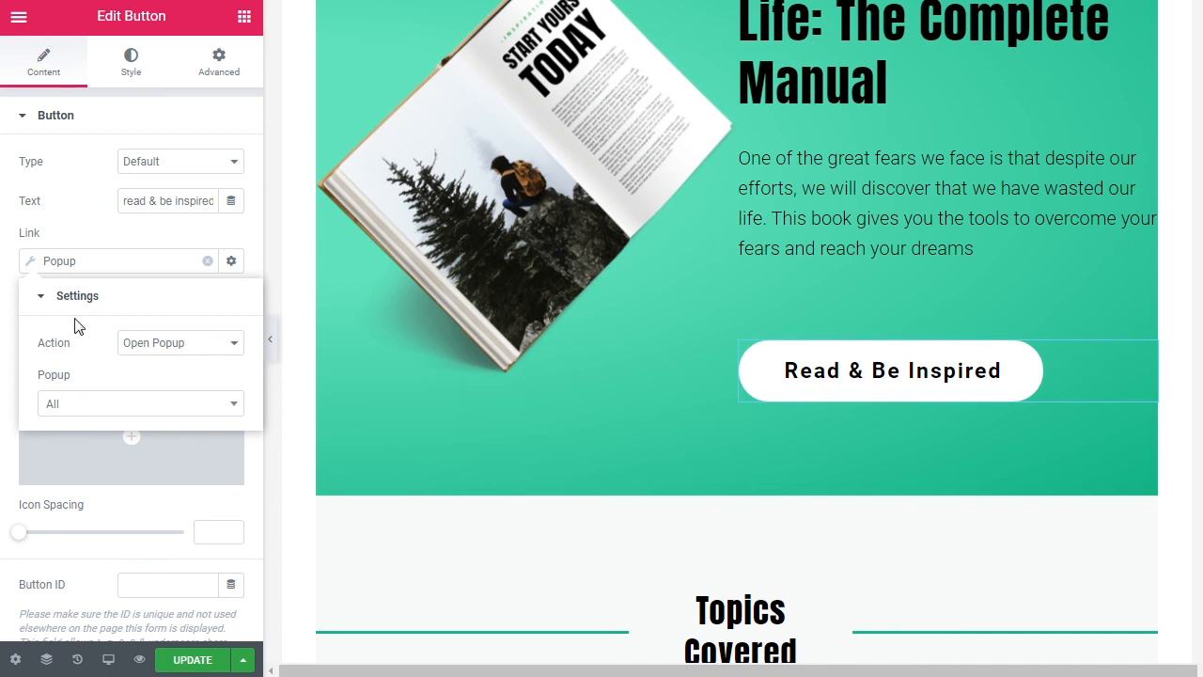
{"action": "left_click", "coordinate": [97, 406]}
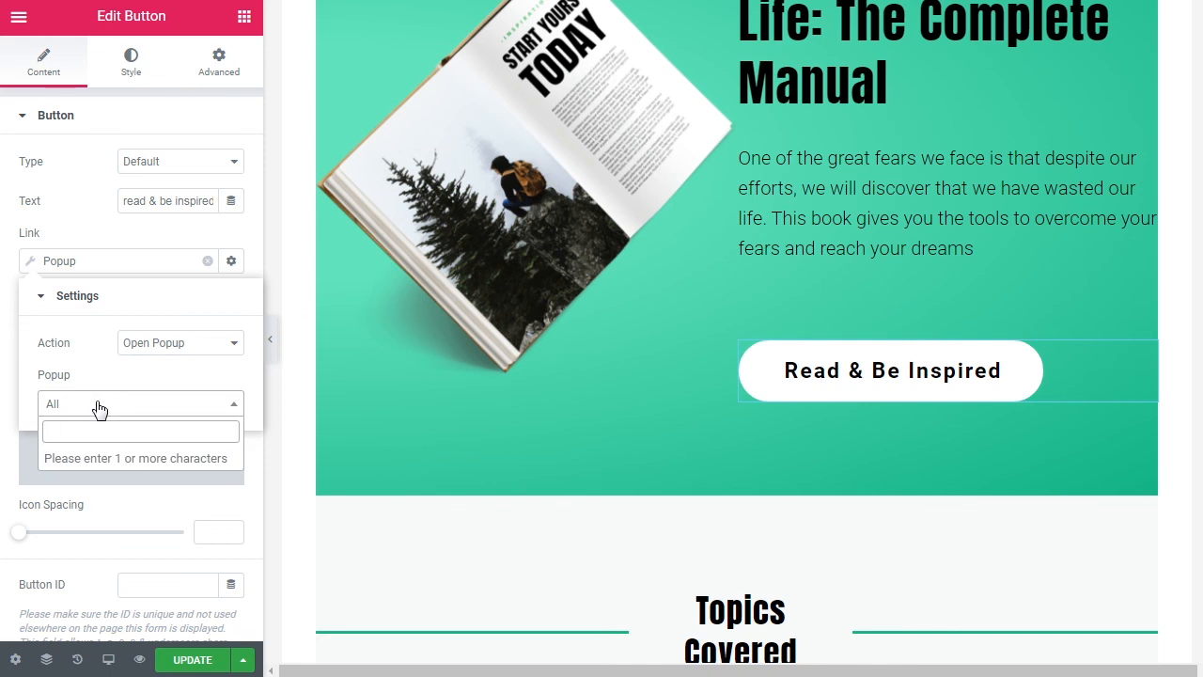
{"action": "type", "text": "d"}
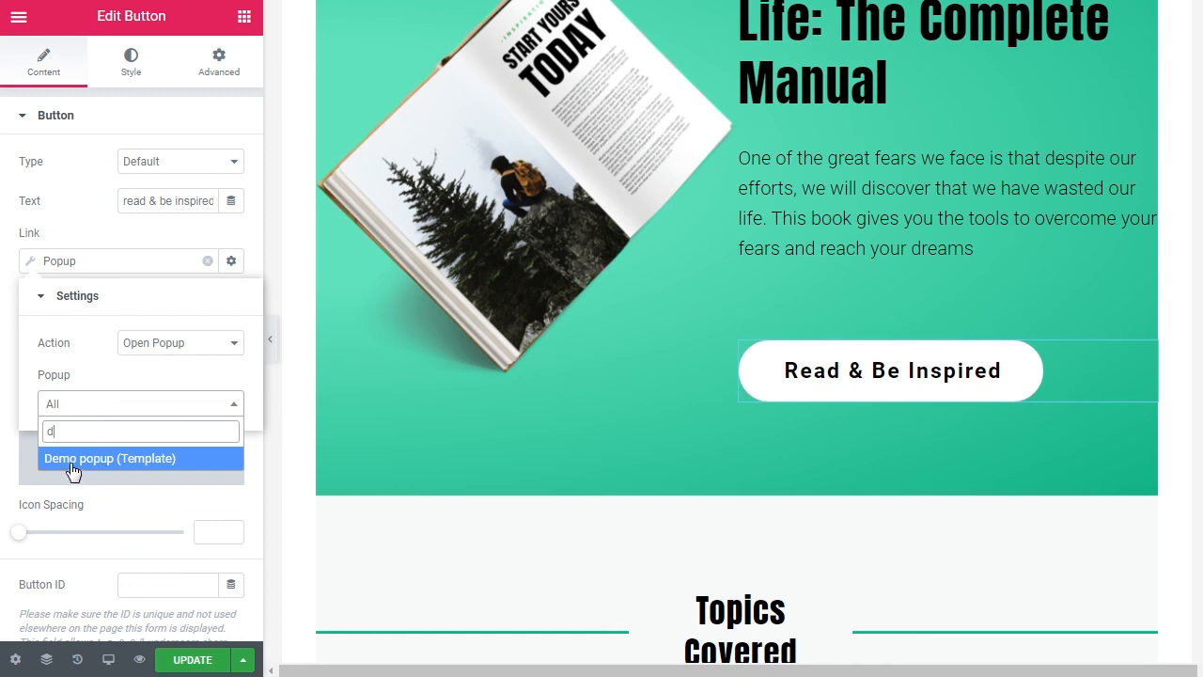
{"action": "left_click", "coordinate": [83, 458]}
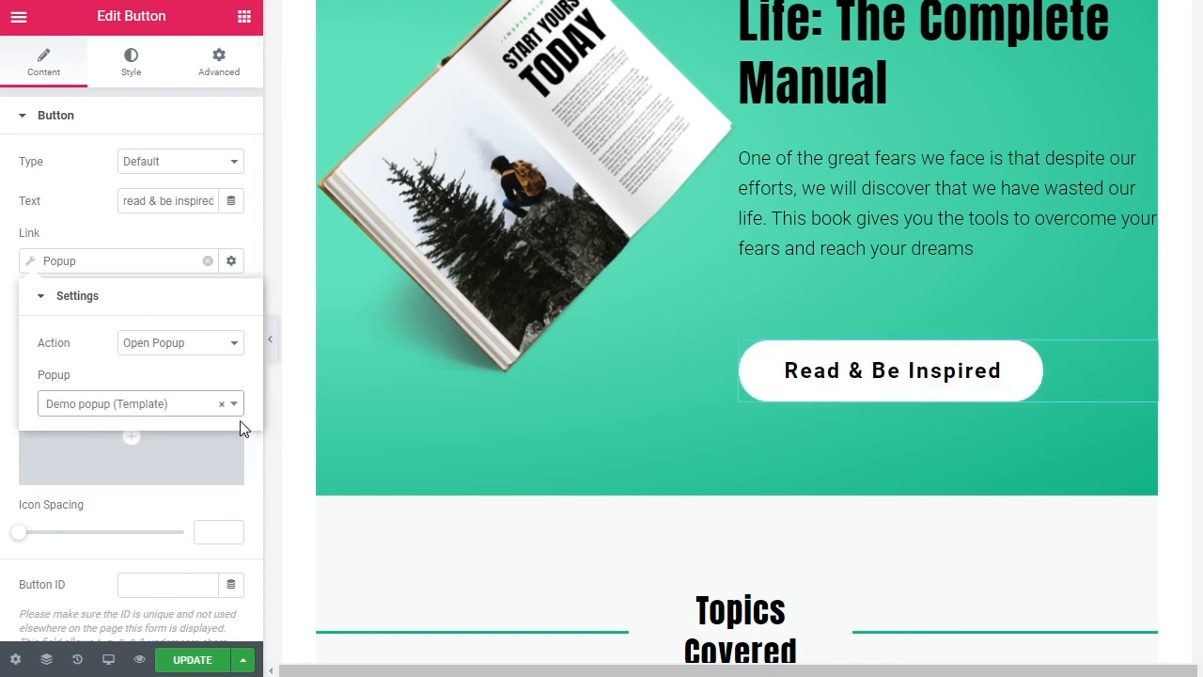
{"action": "left_click", "coordinate": [127, 262]}
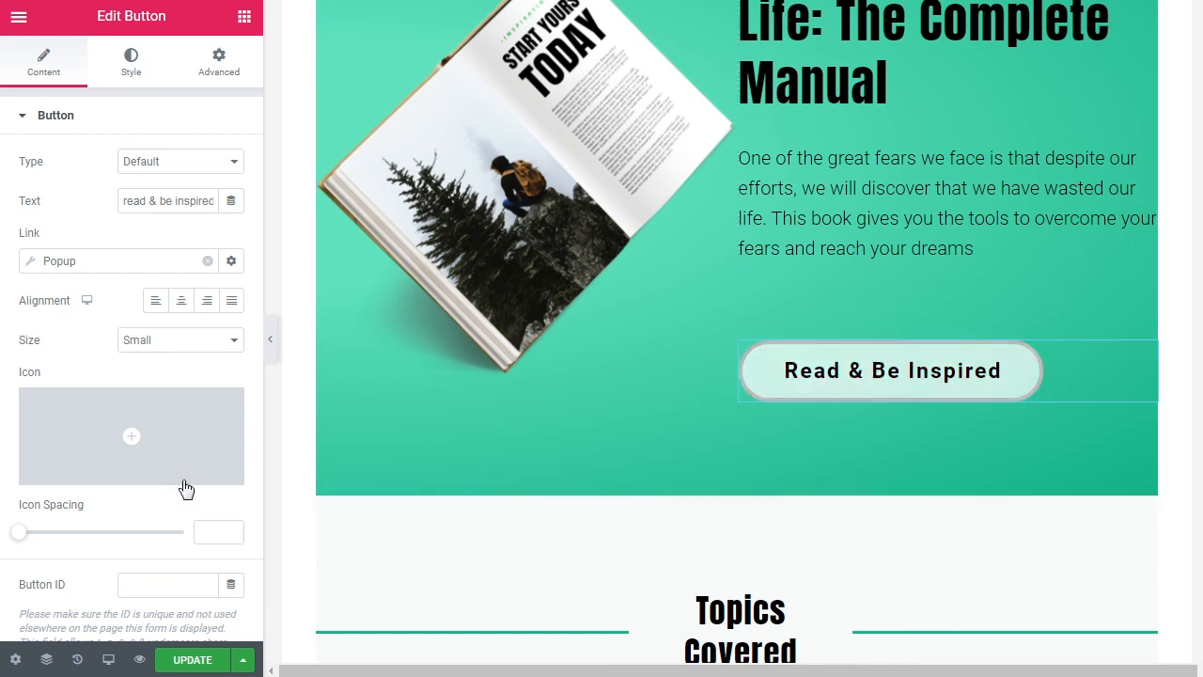
{"action": "left_click", "coordinate": [196, 661]}
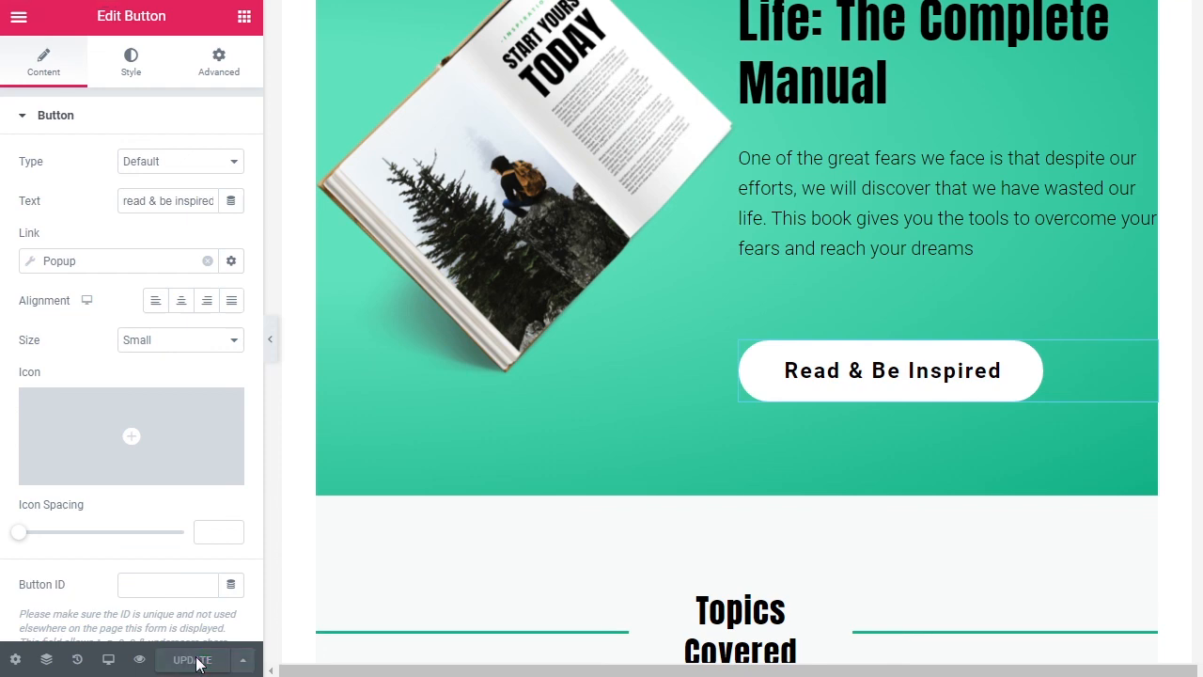
Step: Preview the page, open the popup from the "Read & Be Inspired" button and close it again
{"action": "left_click", "coordinate": [140, 659]}
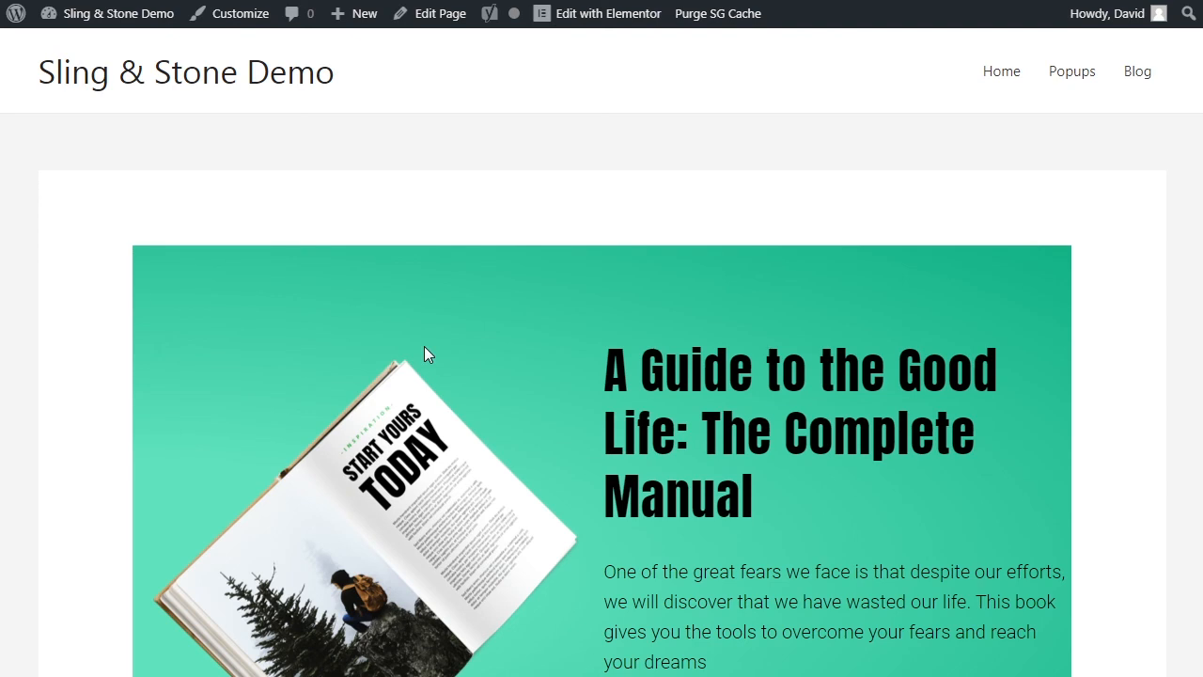
{"action": "scroll", "coordinate": [424, 353], "scroll_direction": "down", "scroll_amount": 3}
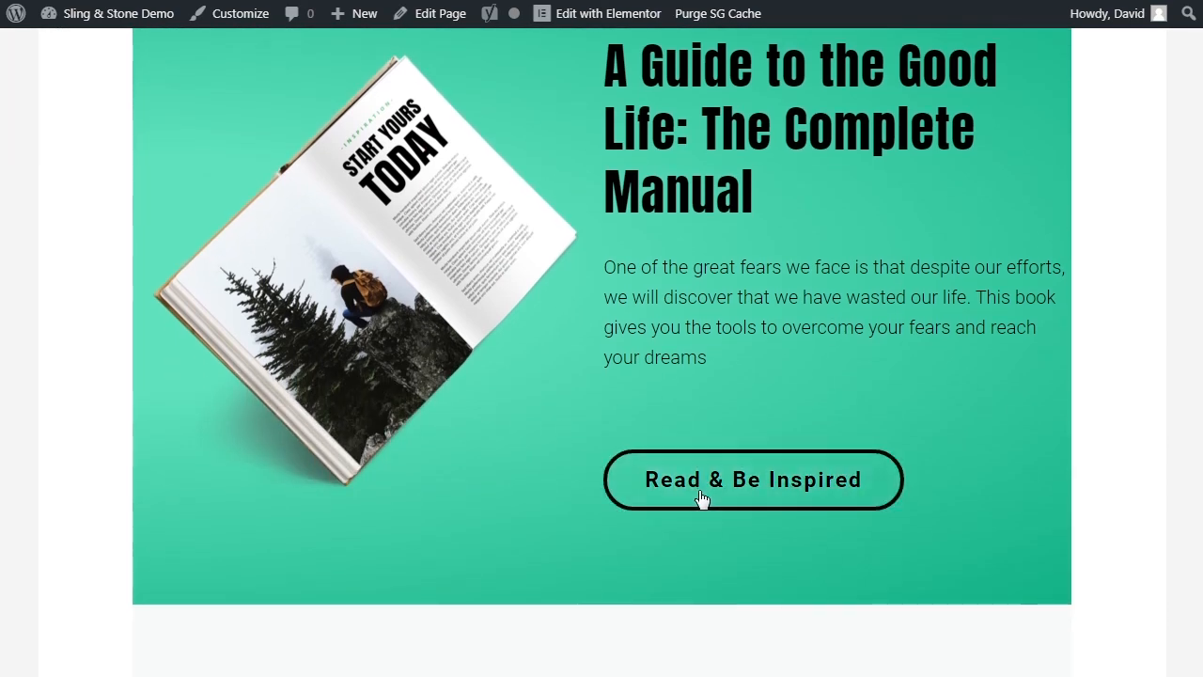
{"action": "left_click", "coordinate": [804, 490]}
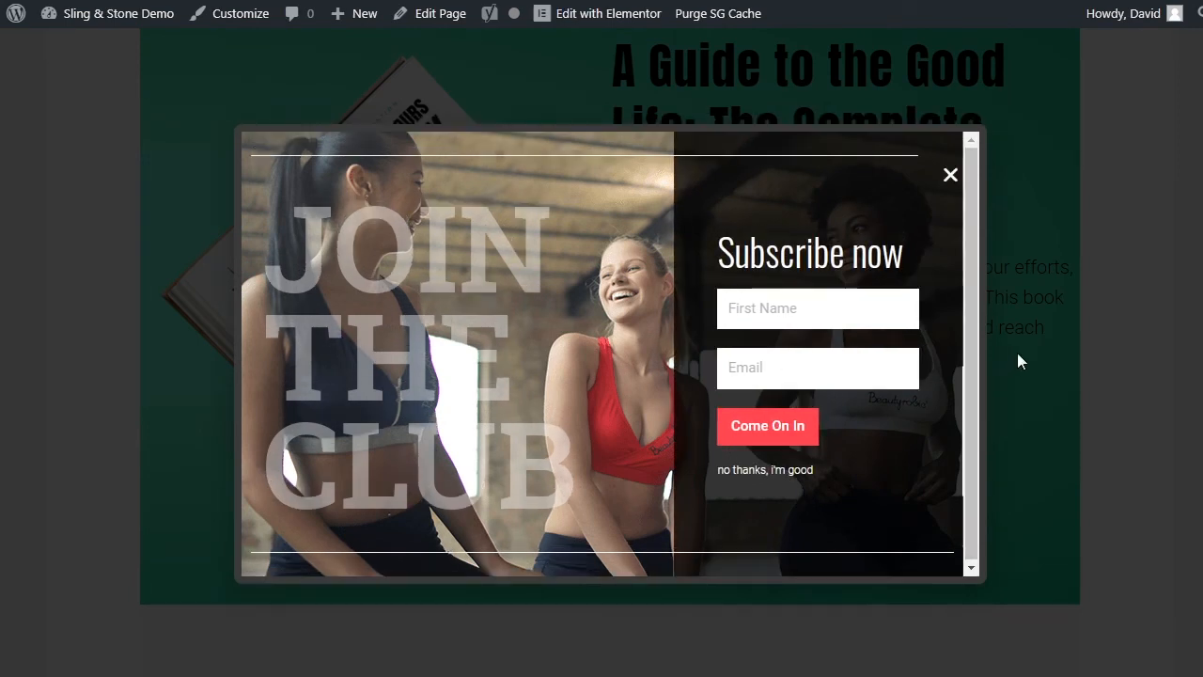
{"action": "left_click", "coordinate": [951, 175]}
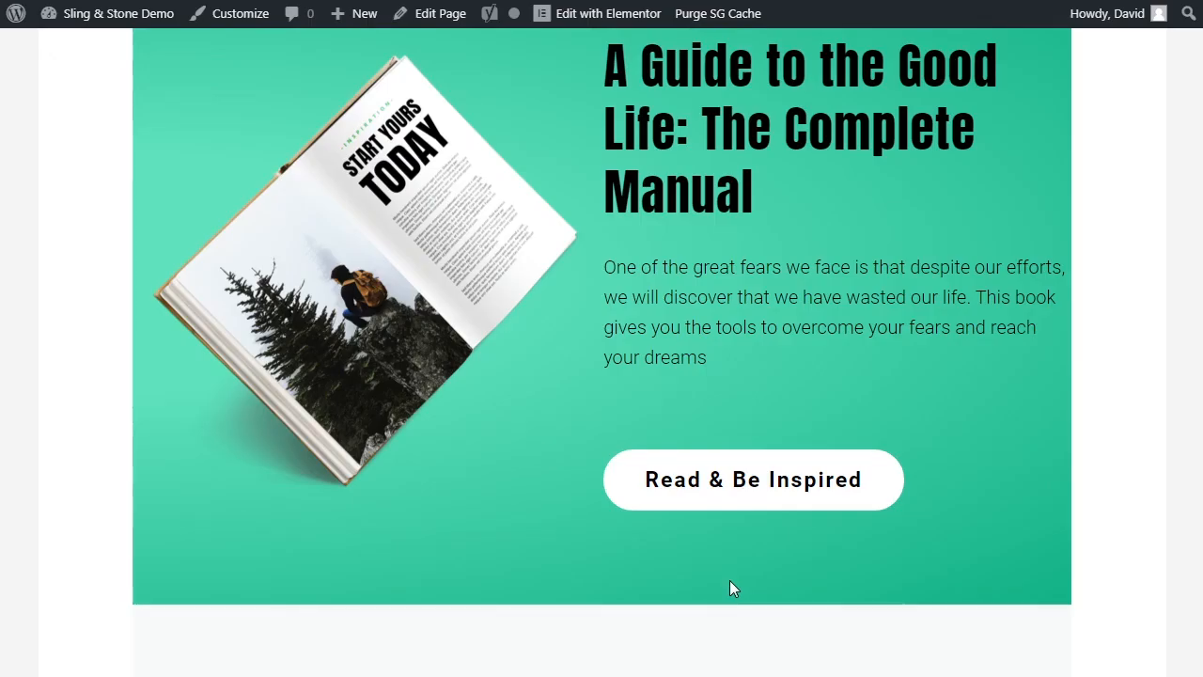